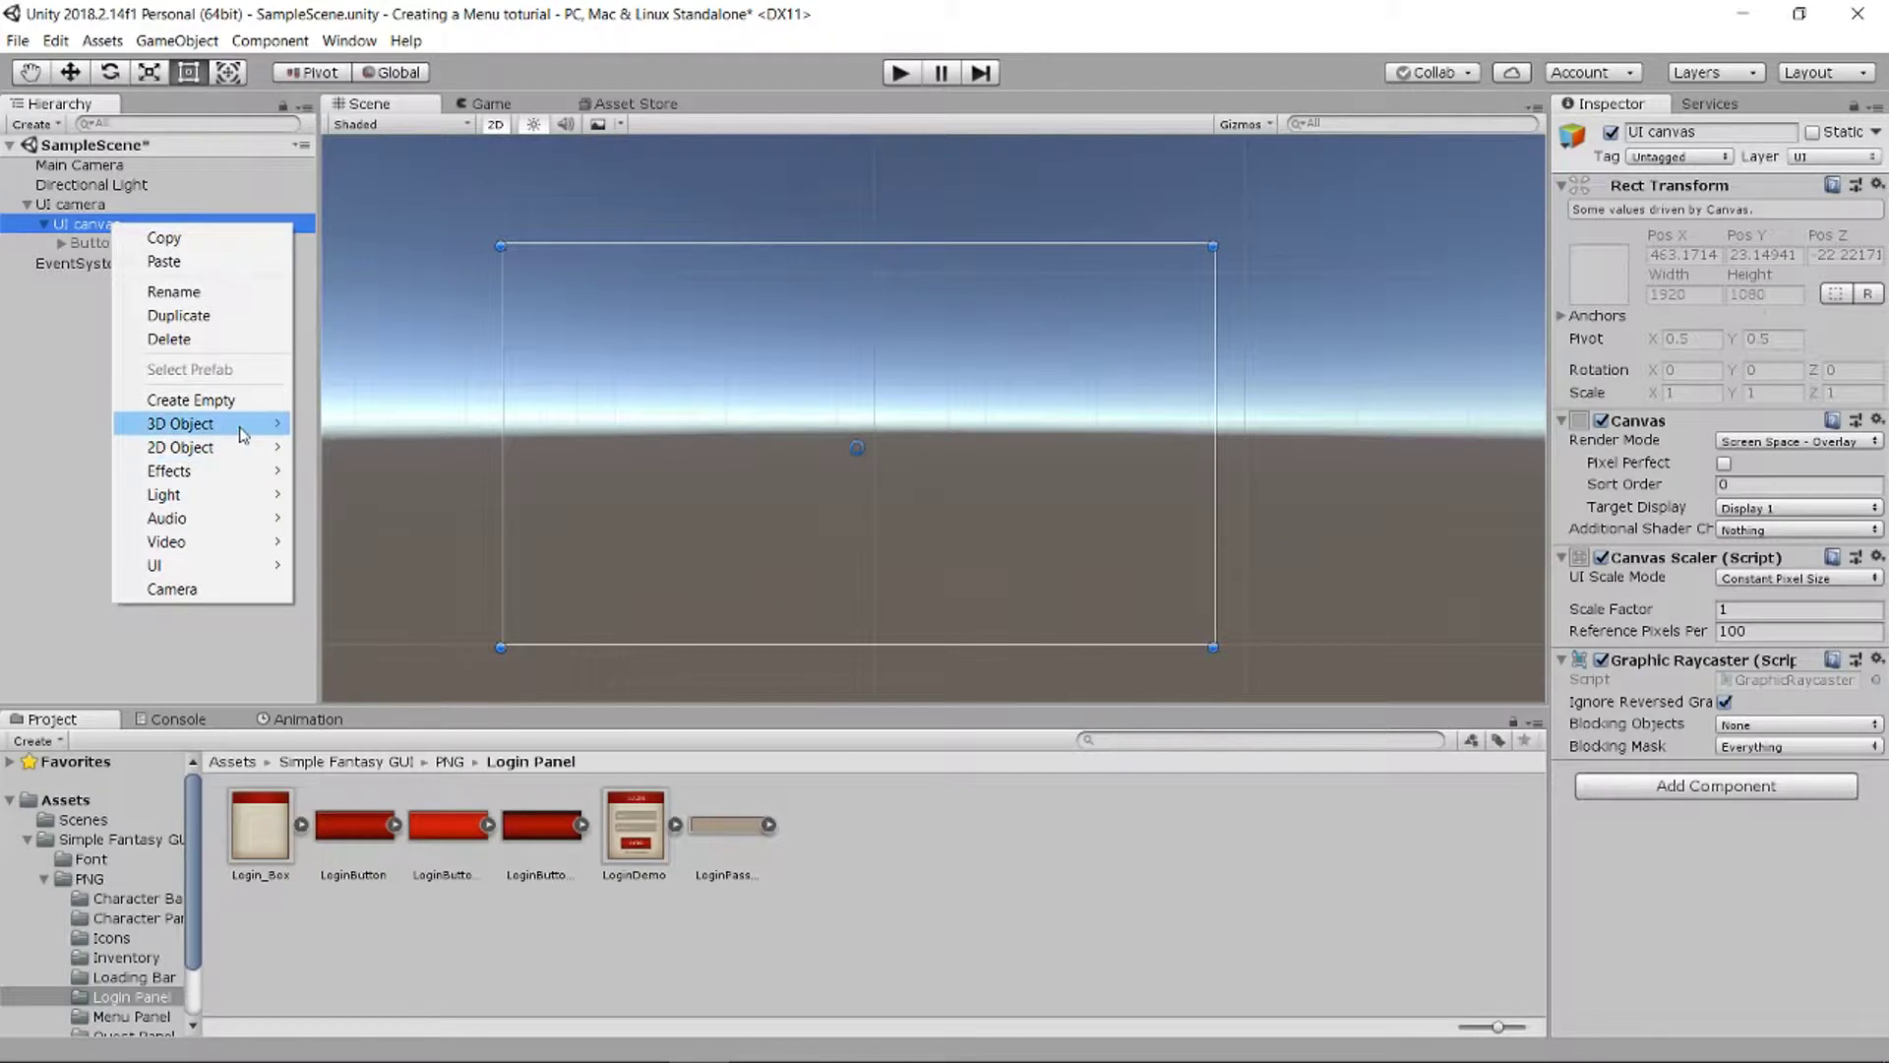
Step: Add a UI Panel under UI canvas and make its image color fully transparent
mouse_move(240, 569)
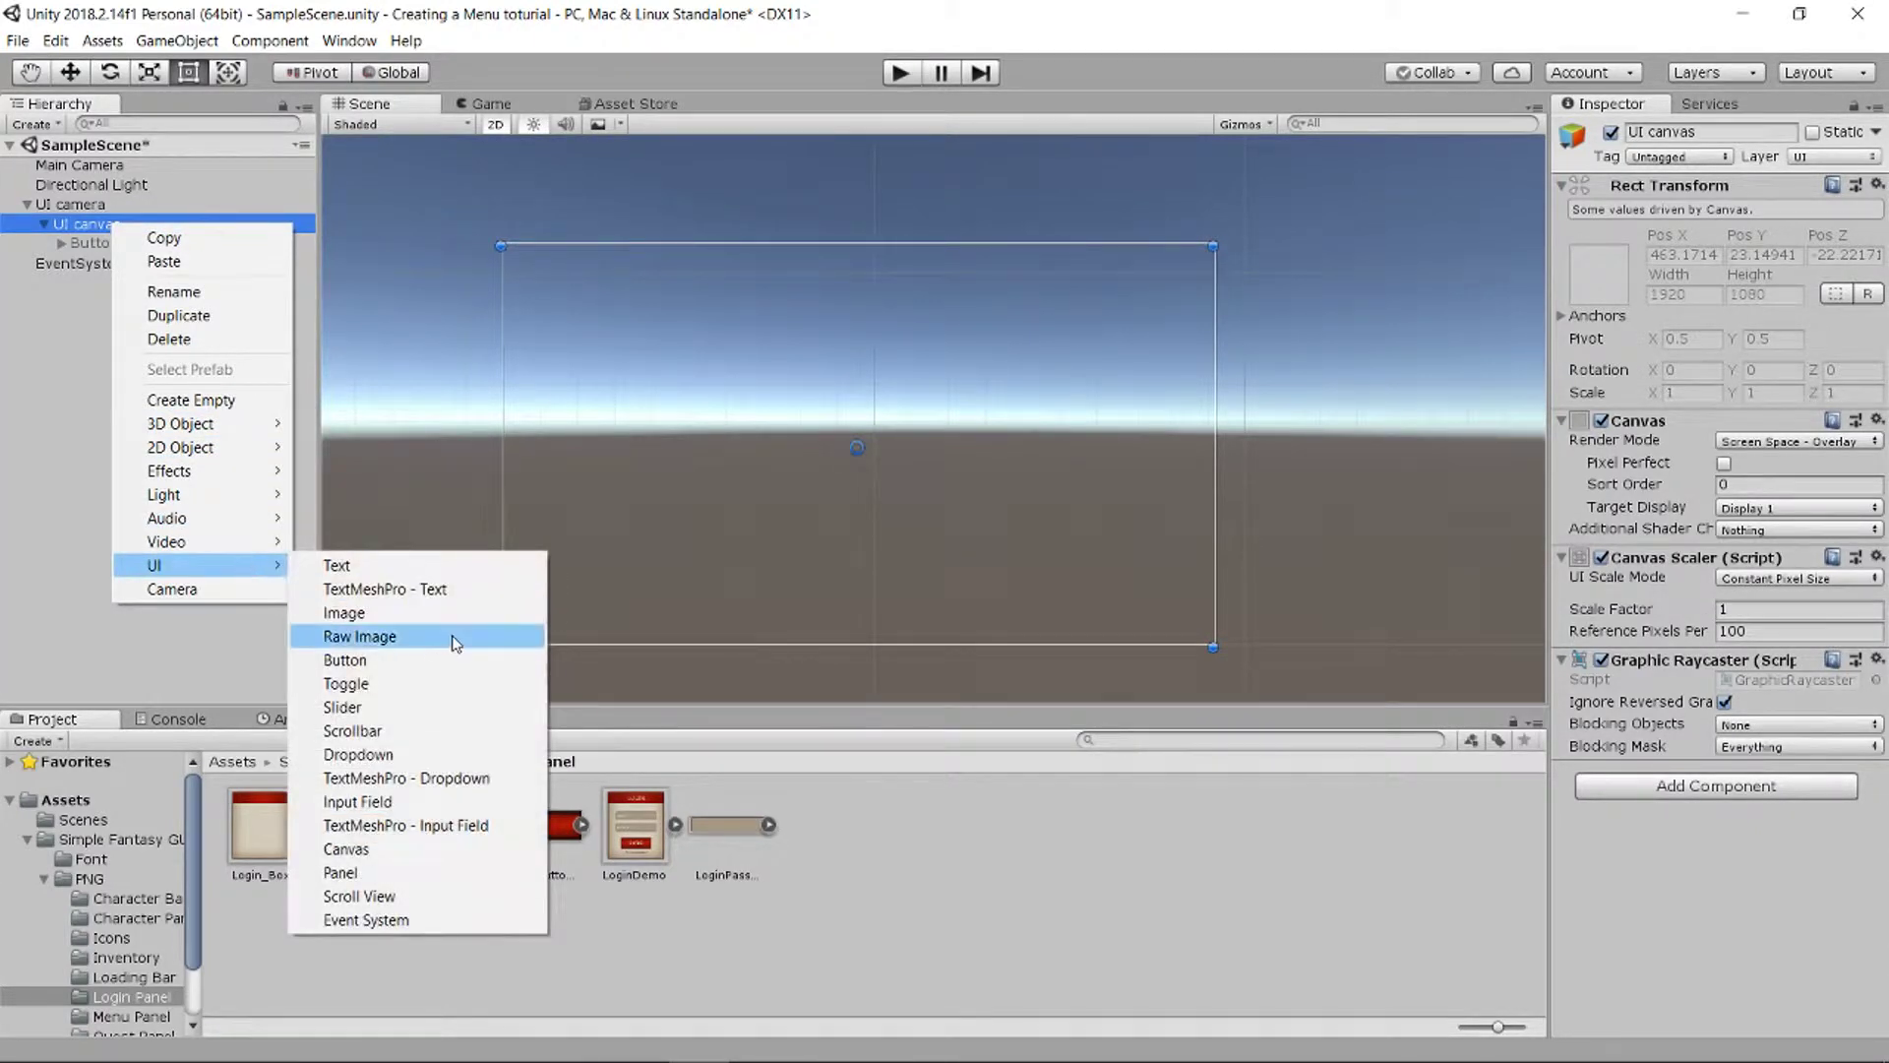
click(399, 874)
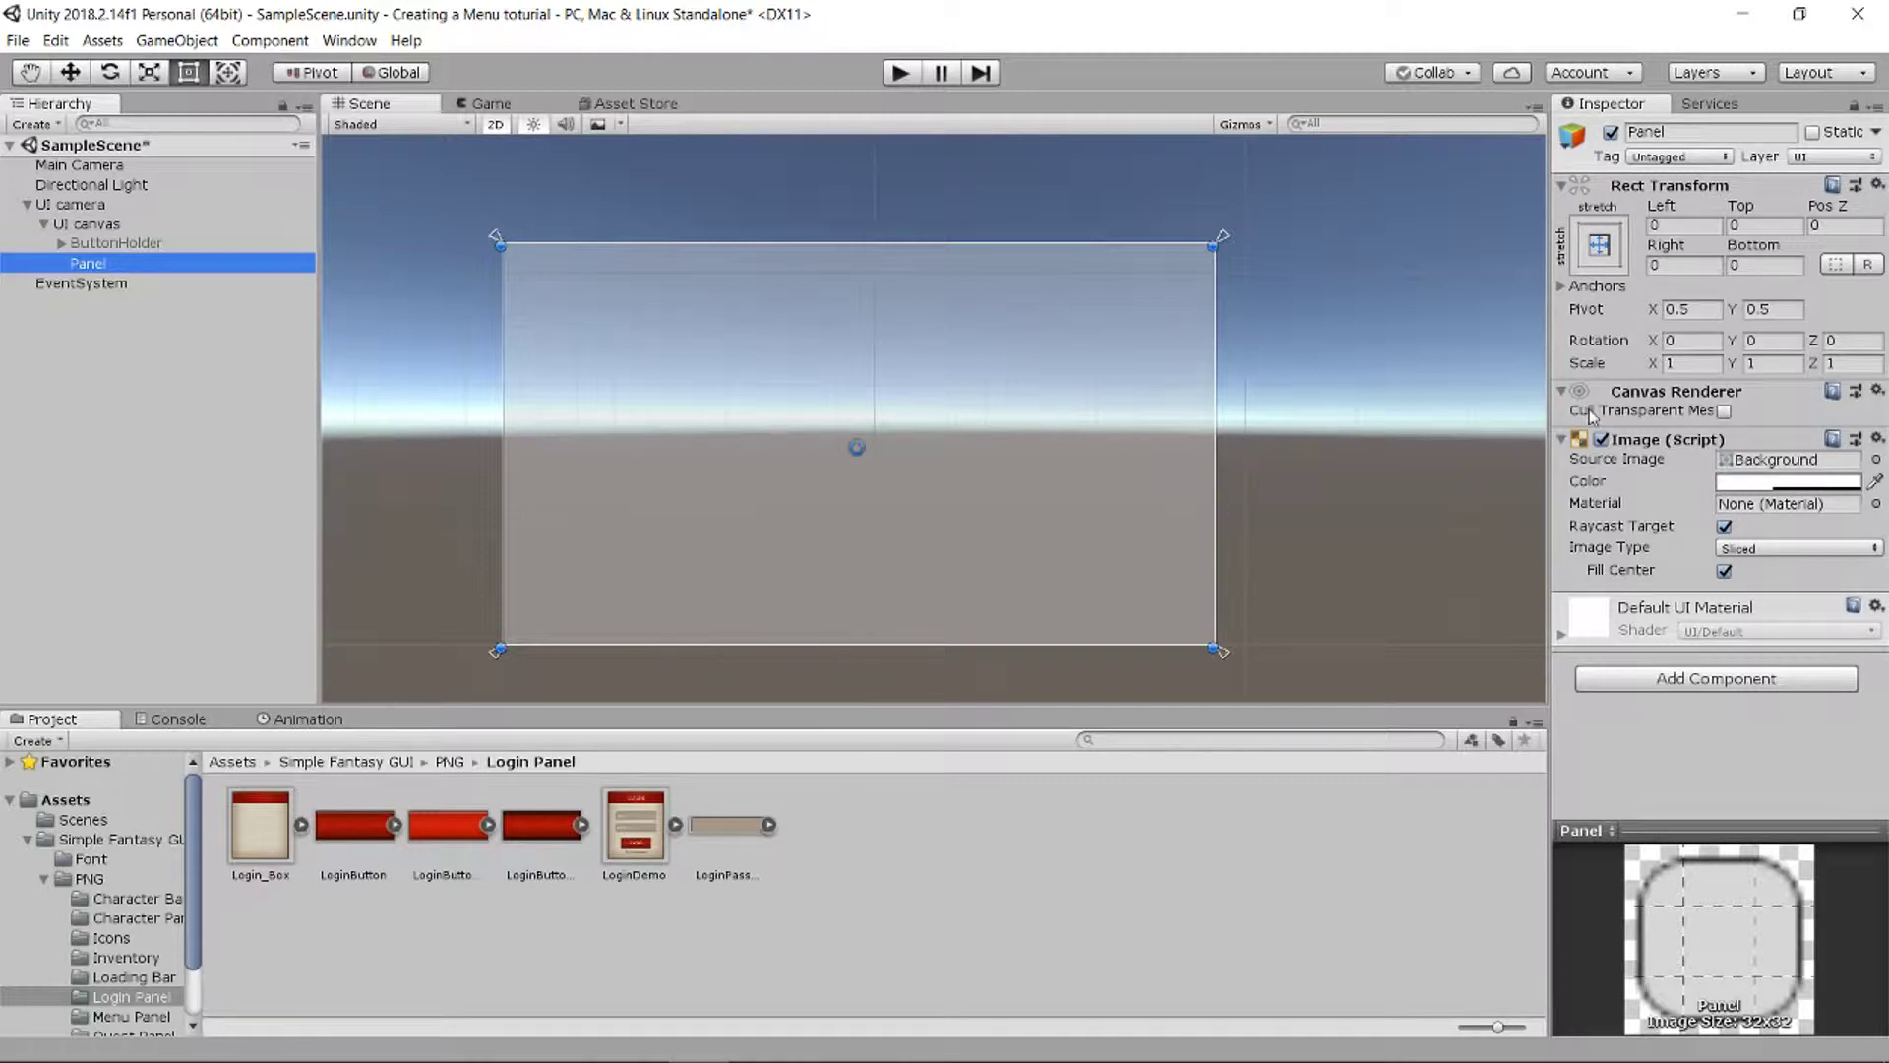
click(1763, 483)
drag(81, 512, 10, 511)
click(280, 20)
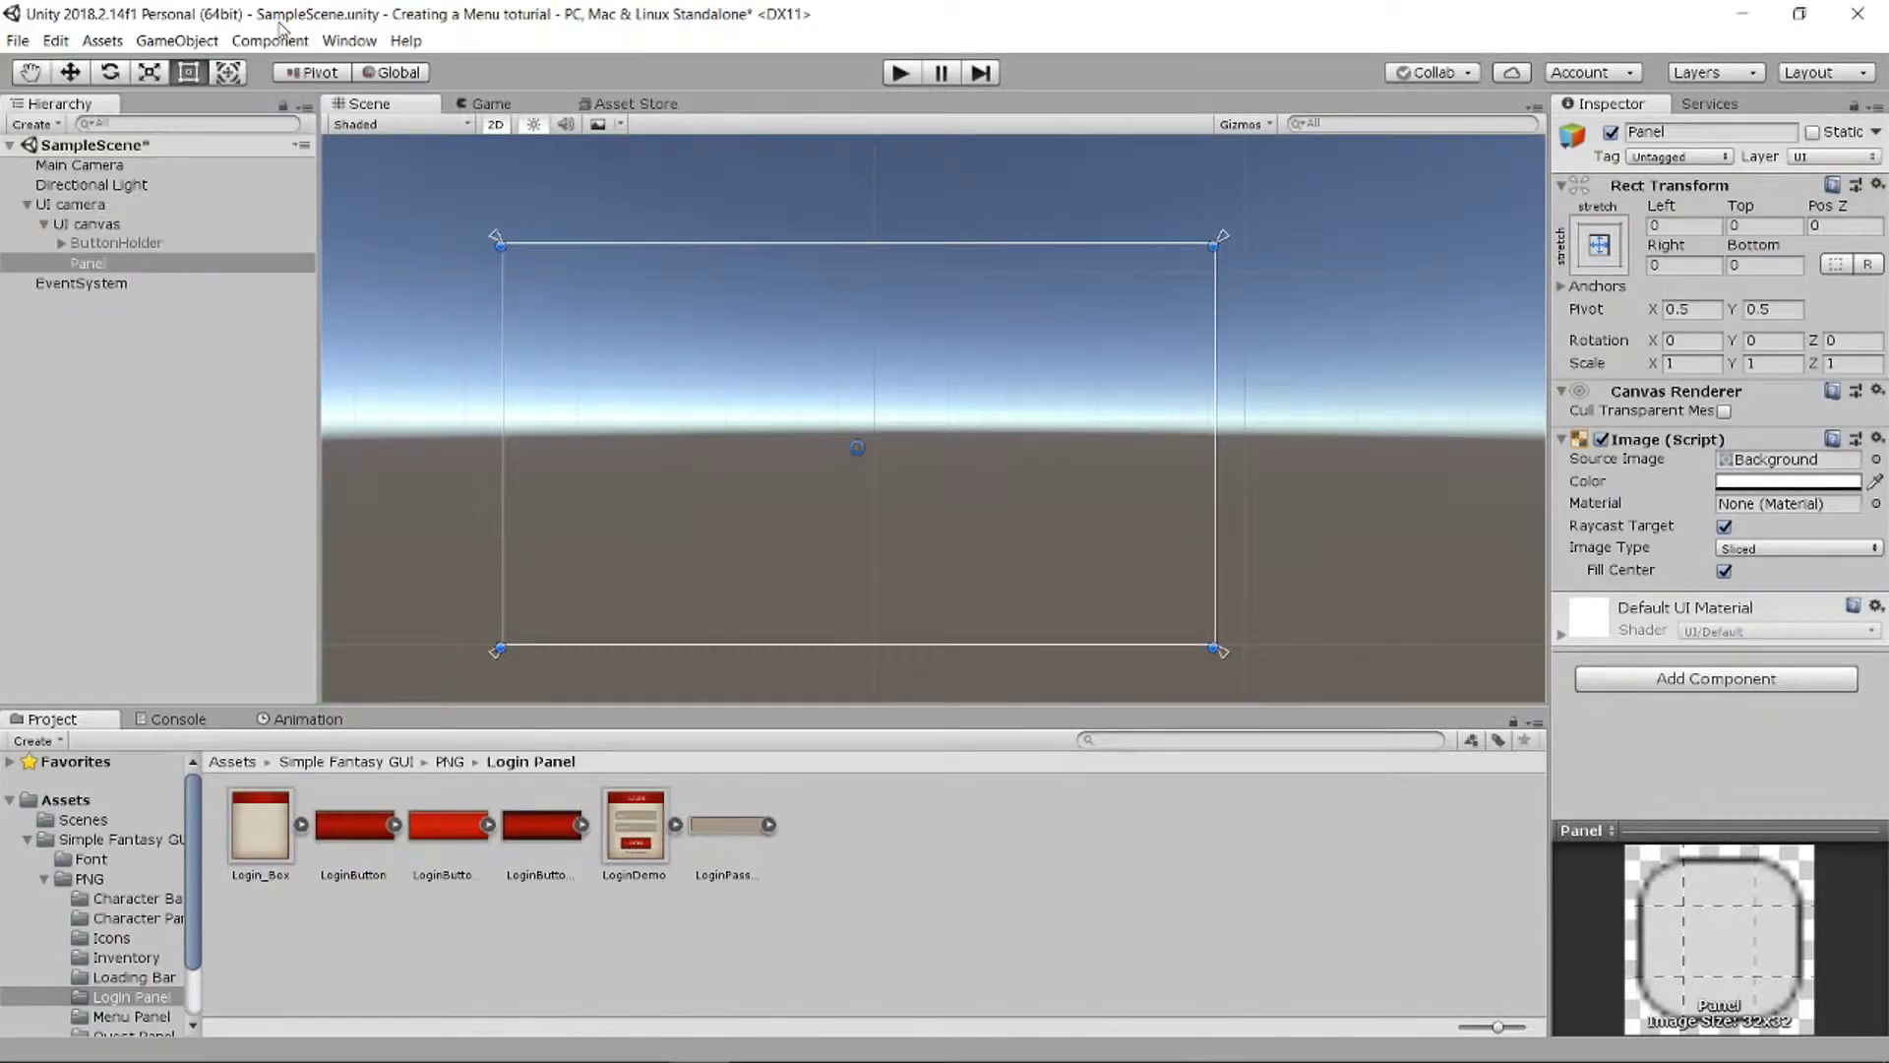
Step: Rename the new panel as Char Selection Panel
right_click(96, 263)
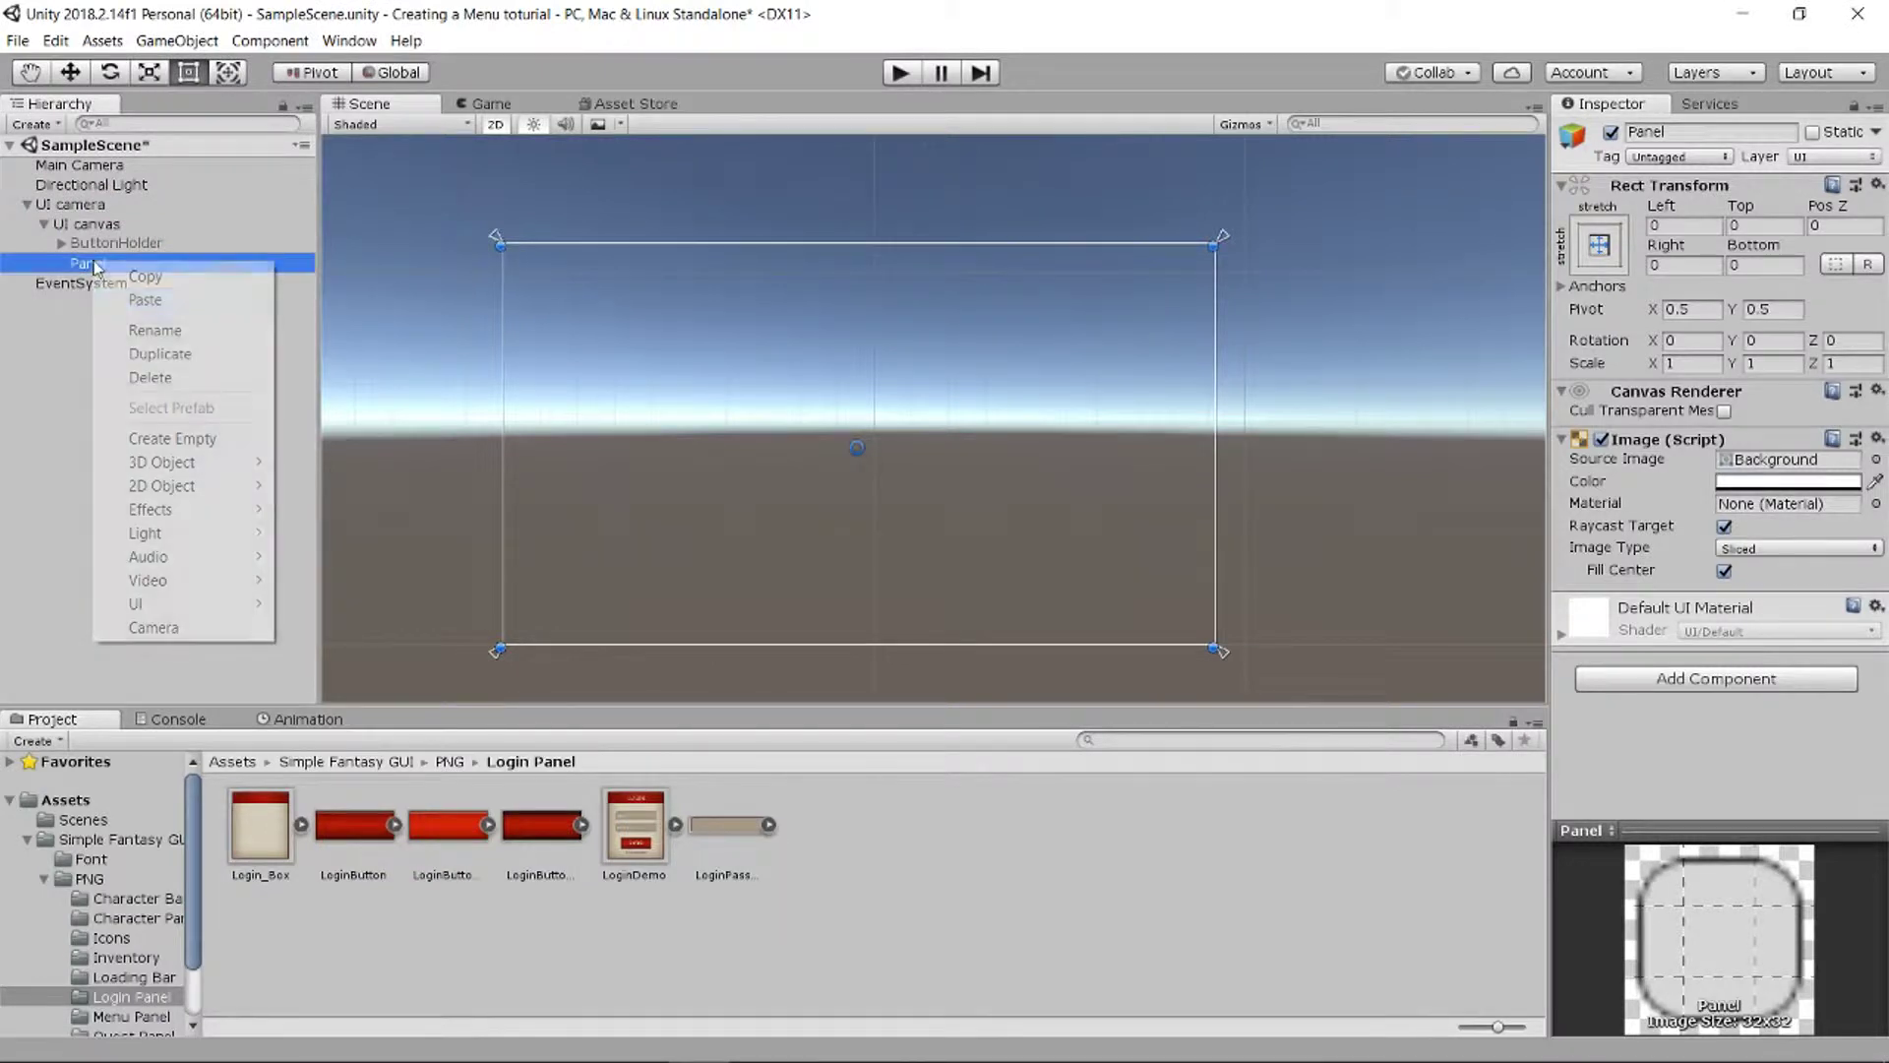
click(208, 331)
text(Char)
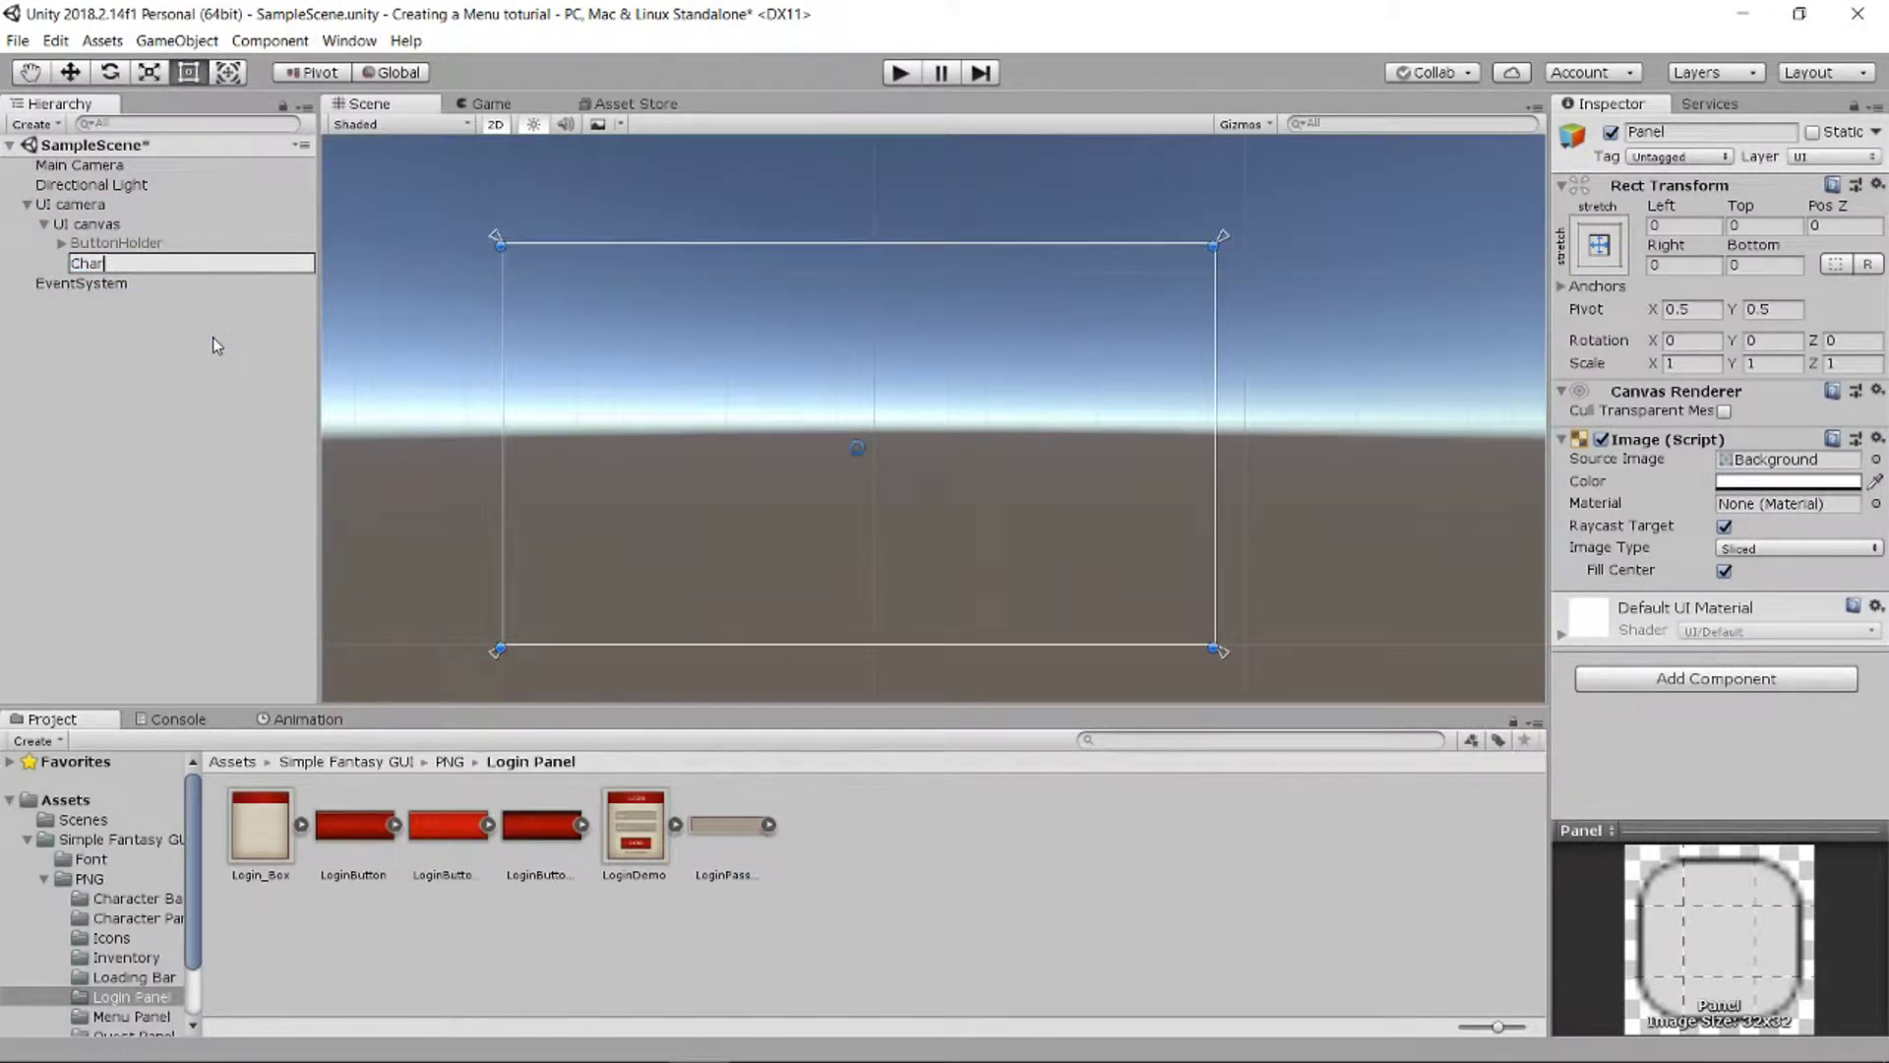
text( Selection Panel)
key(Return)
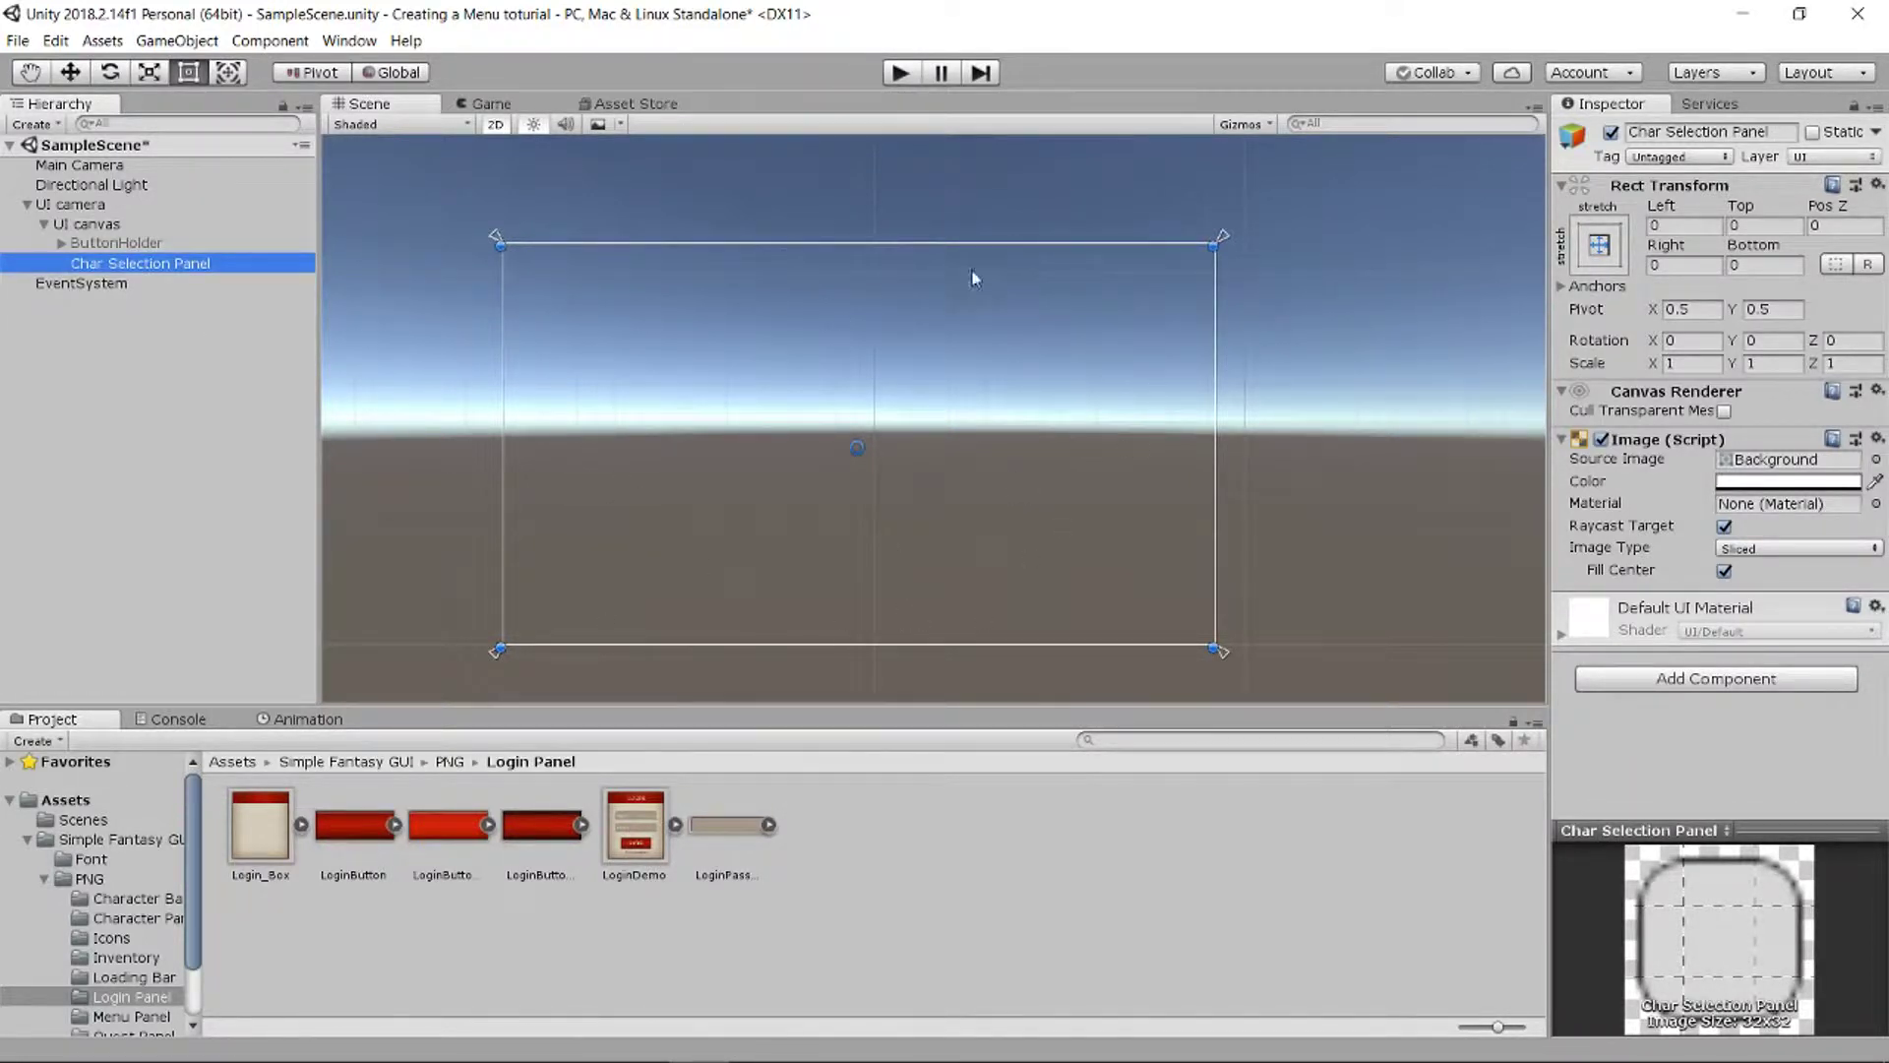
Step: Add a UI Text object inside Char Selection Panel and set its text to "Character list"
right_click(213, 269)
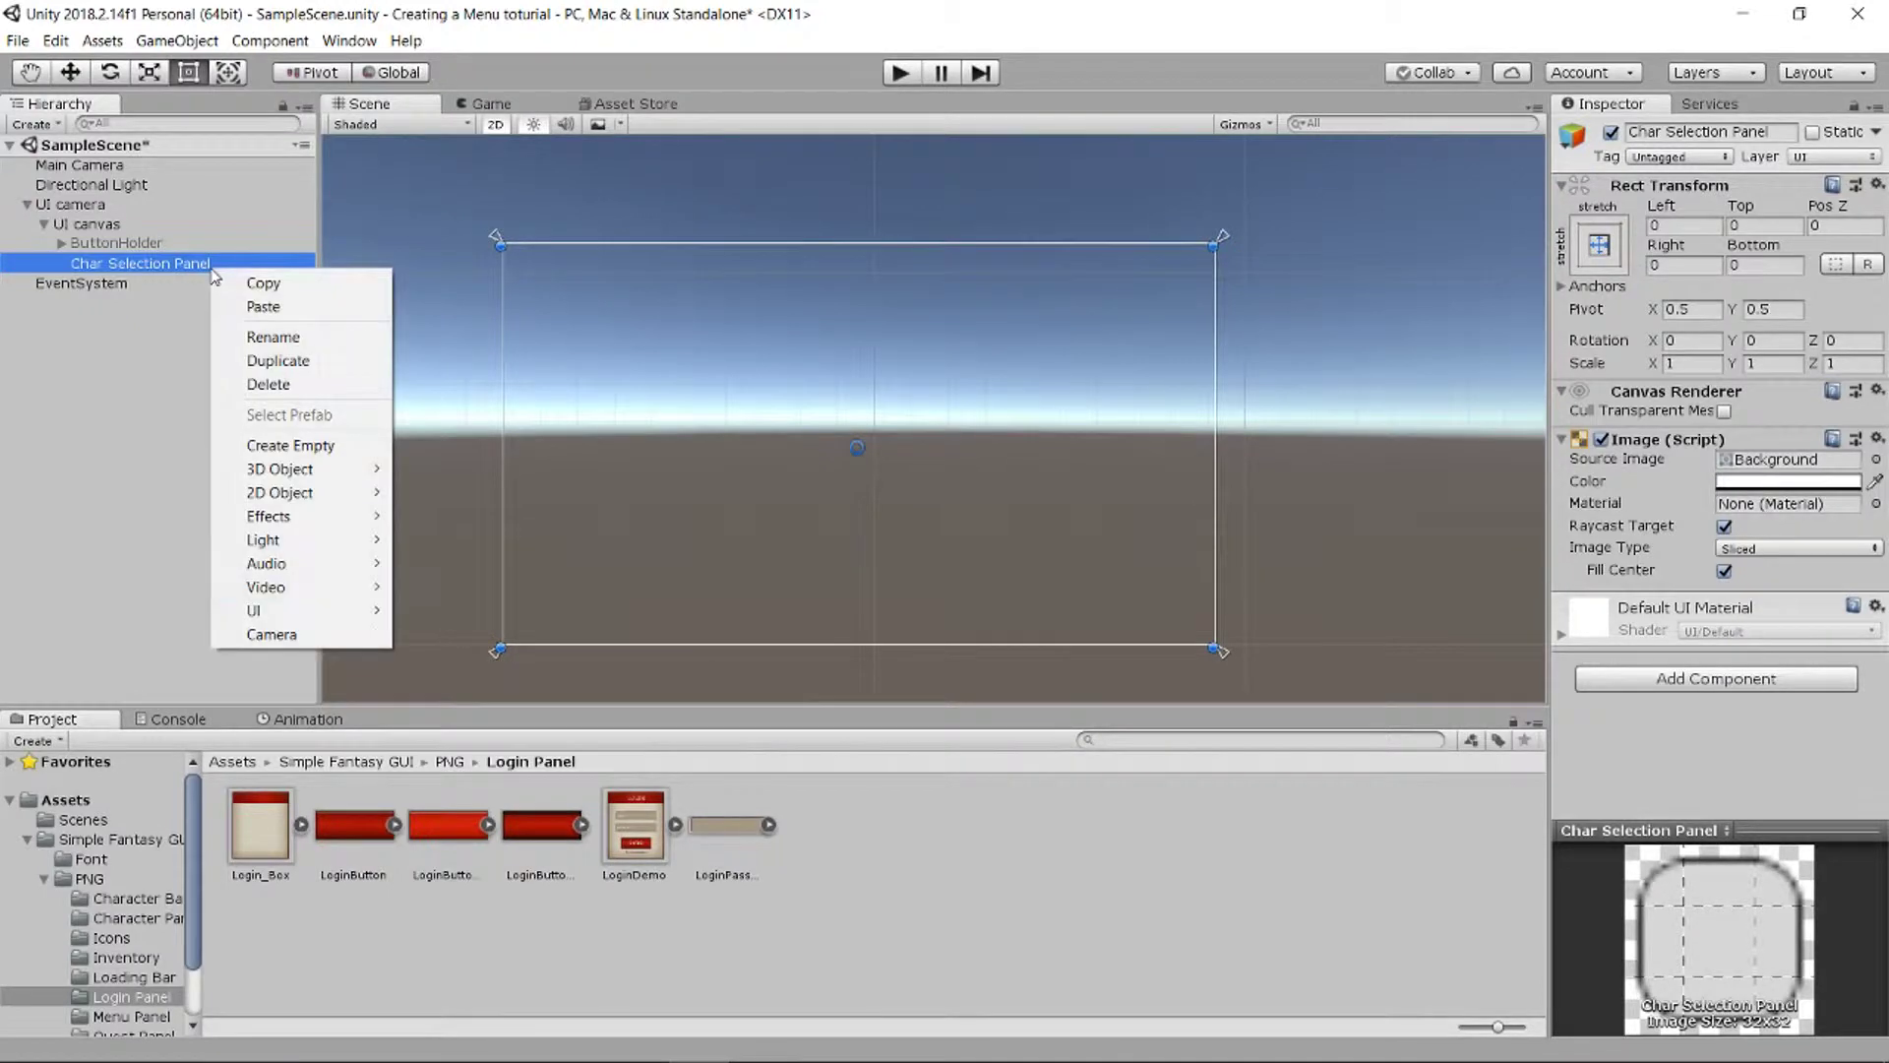
mouse_move(353, 618)
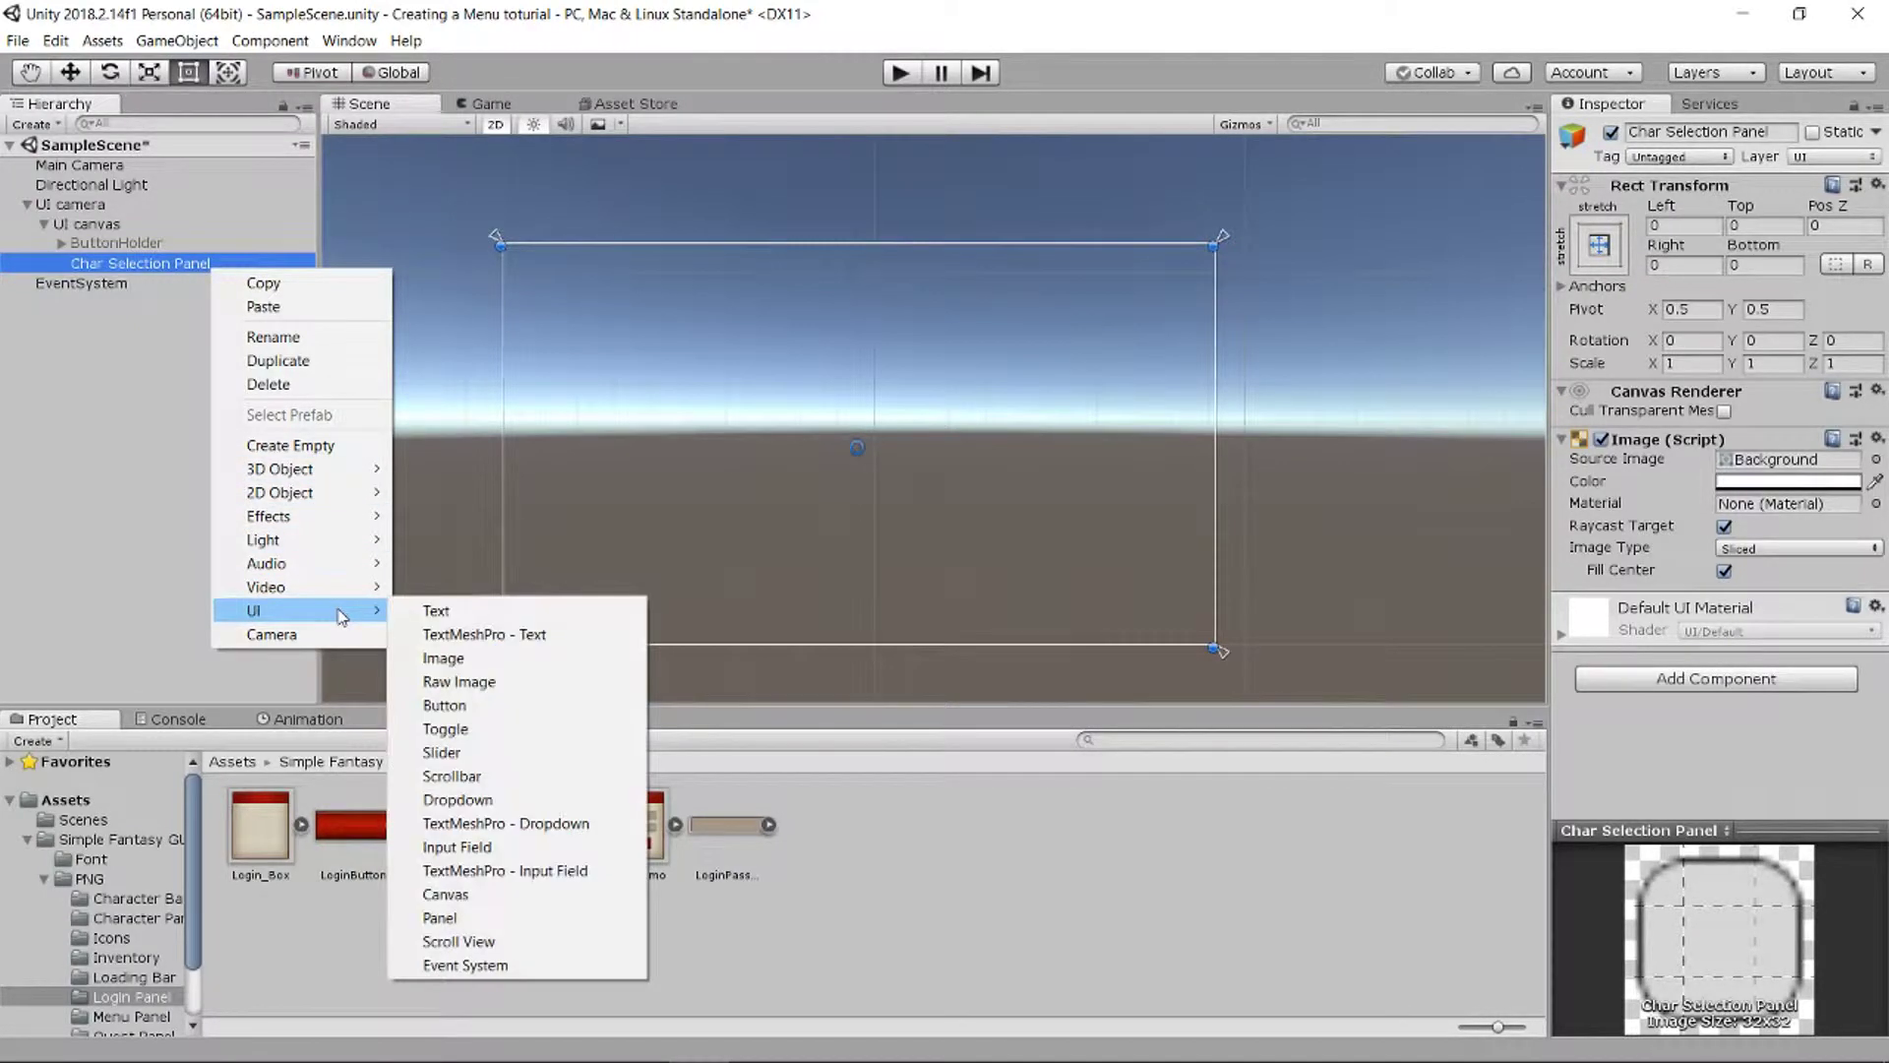
click(467, 614)
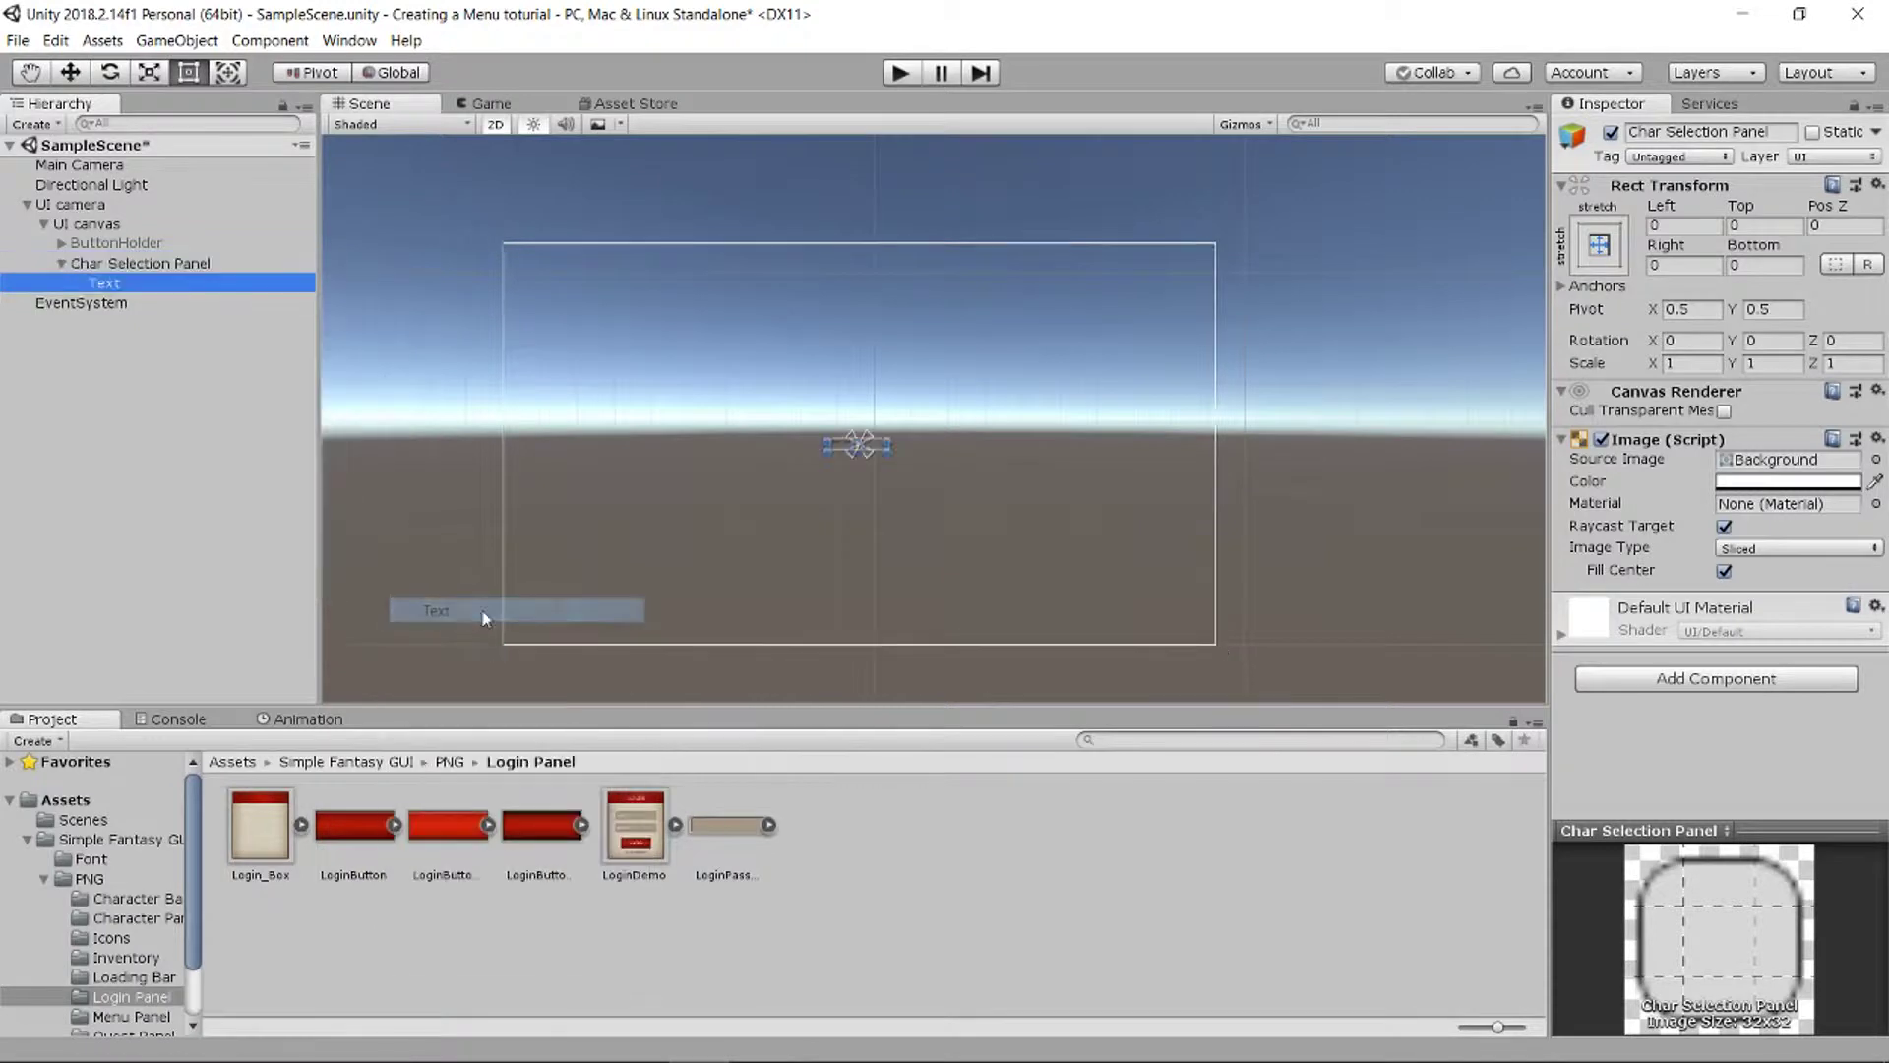
click(1671, 489)
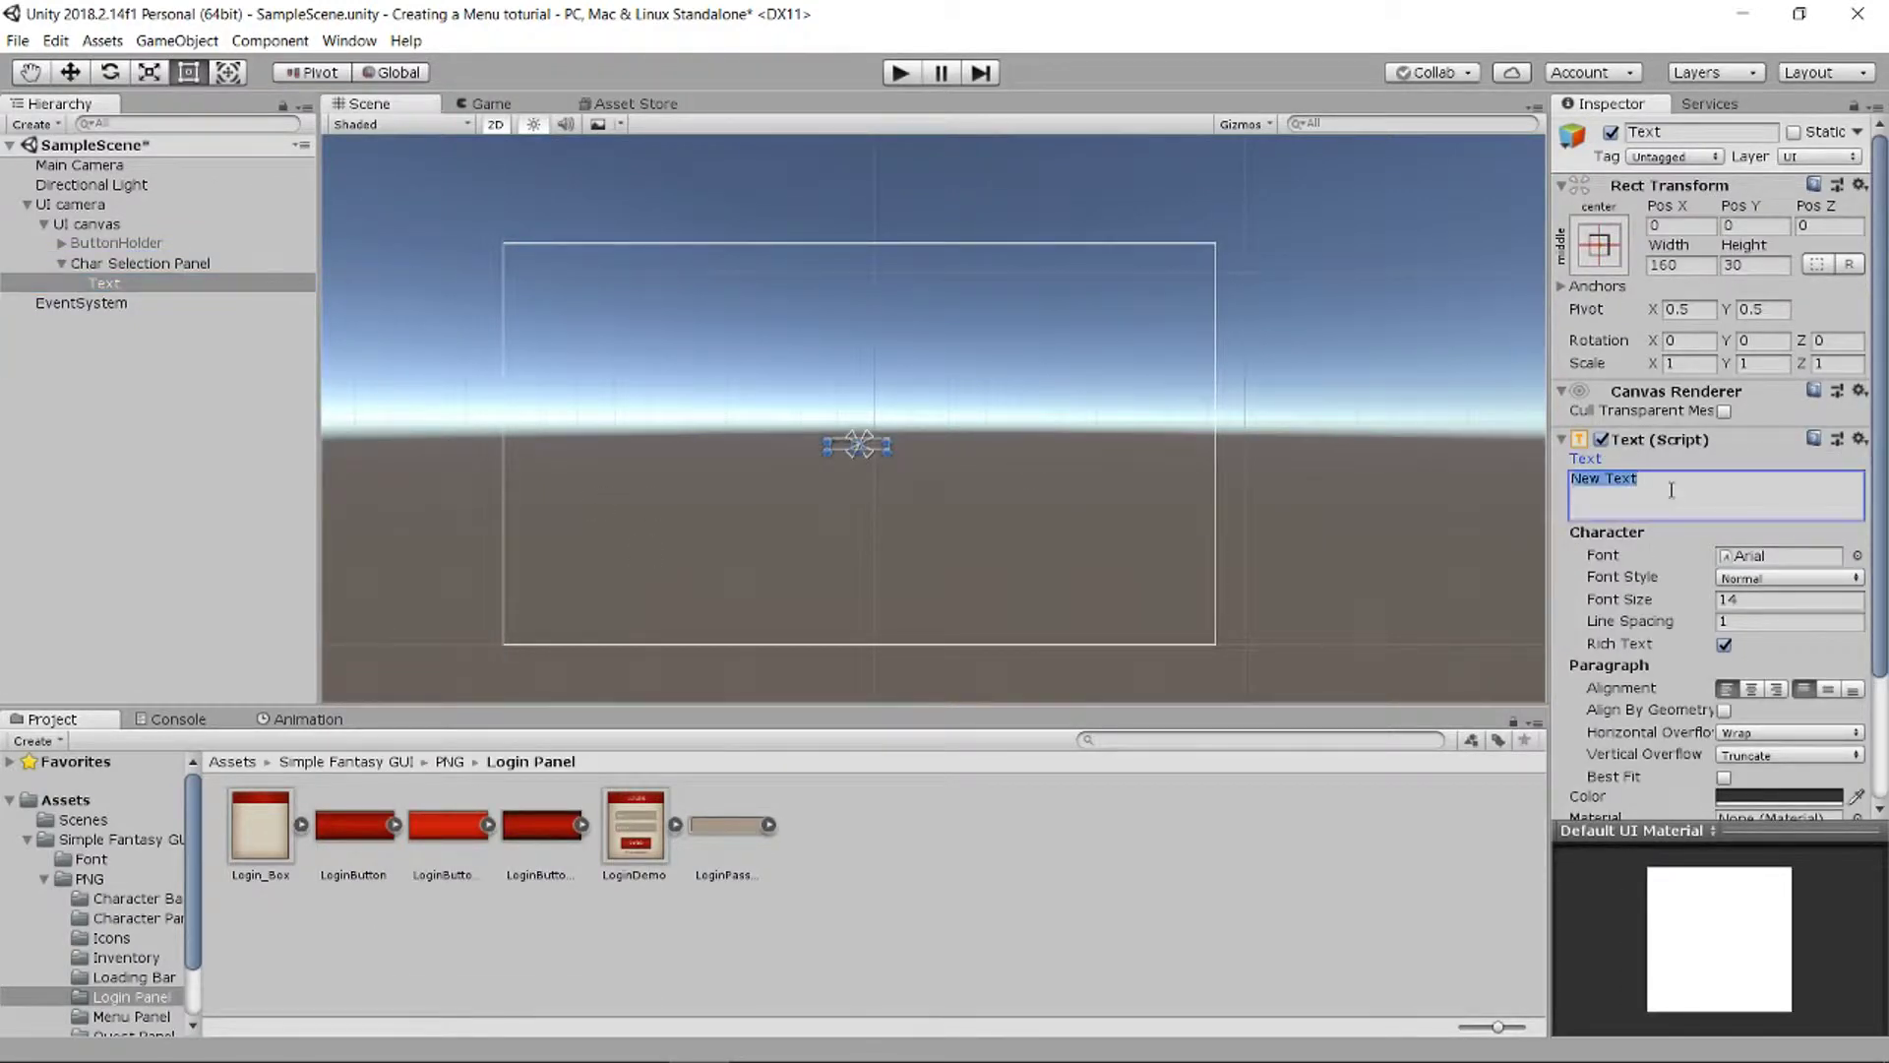
text(Character list)
Step: Anchor the text to the top left and move it near the canvas's top-left corner, at about X 137, Y -63
click(1600, 248)
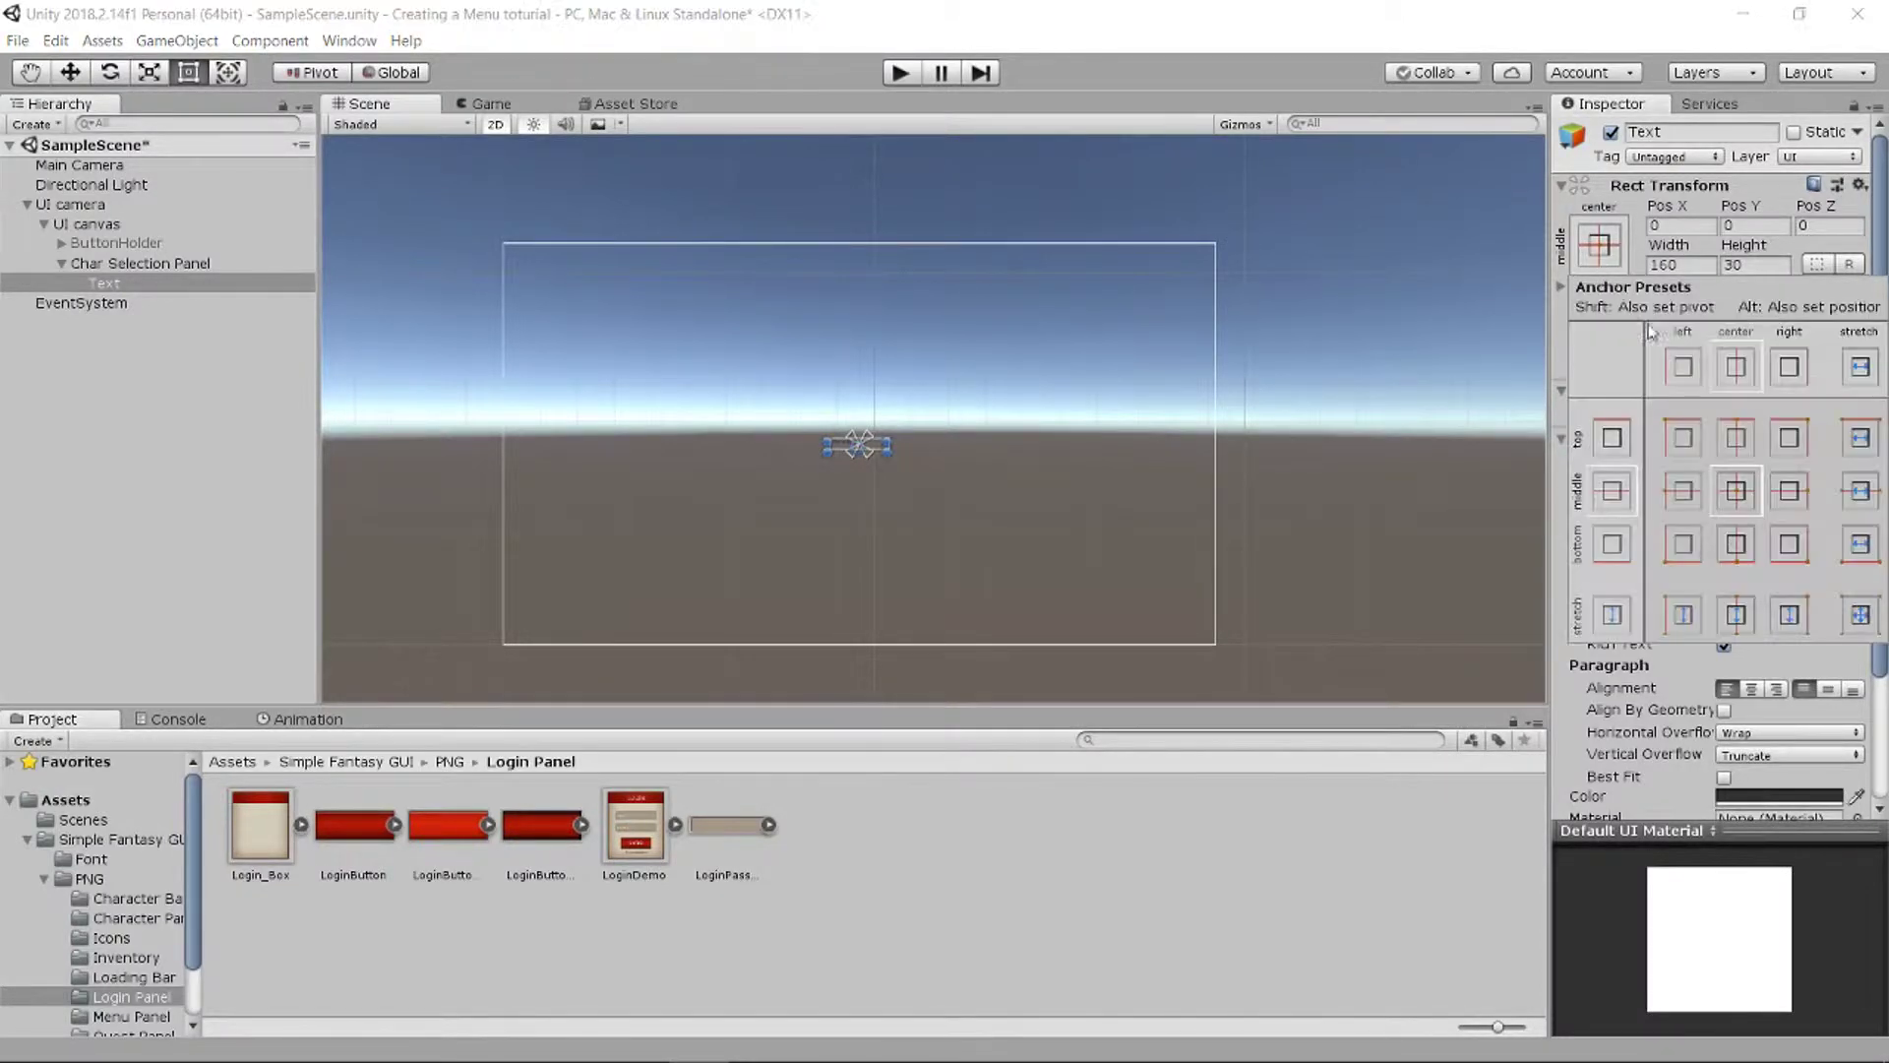
key(shift)
click(1685, 437)
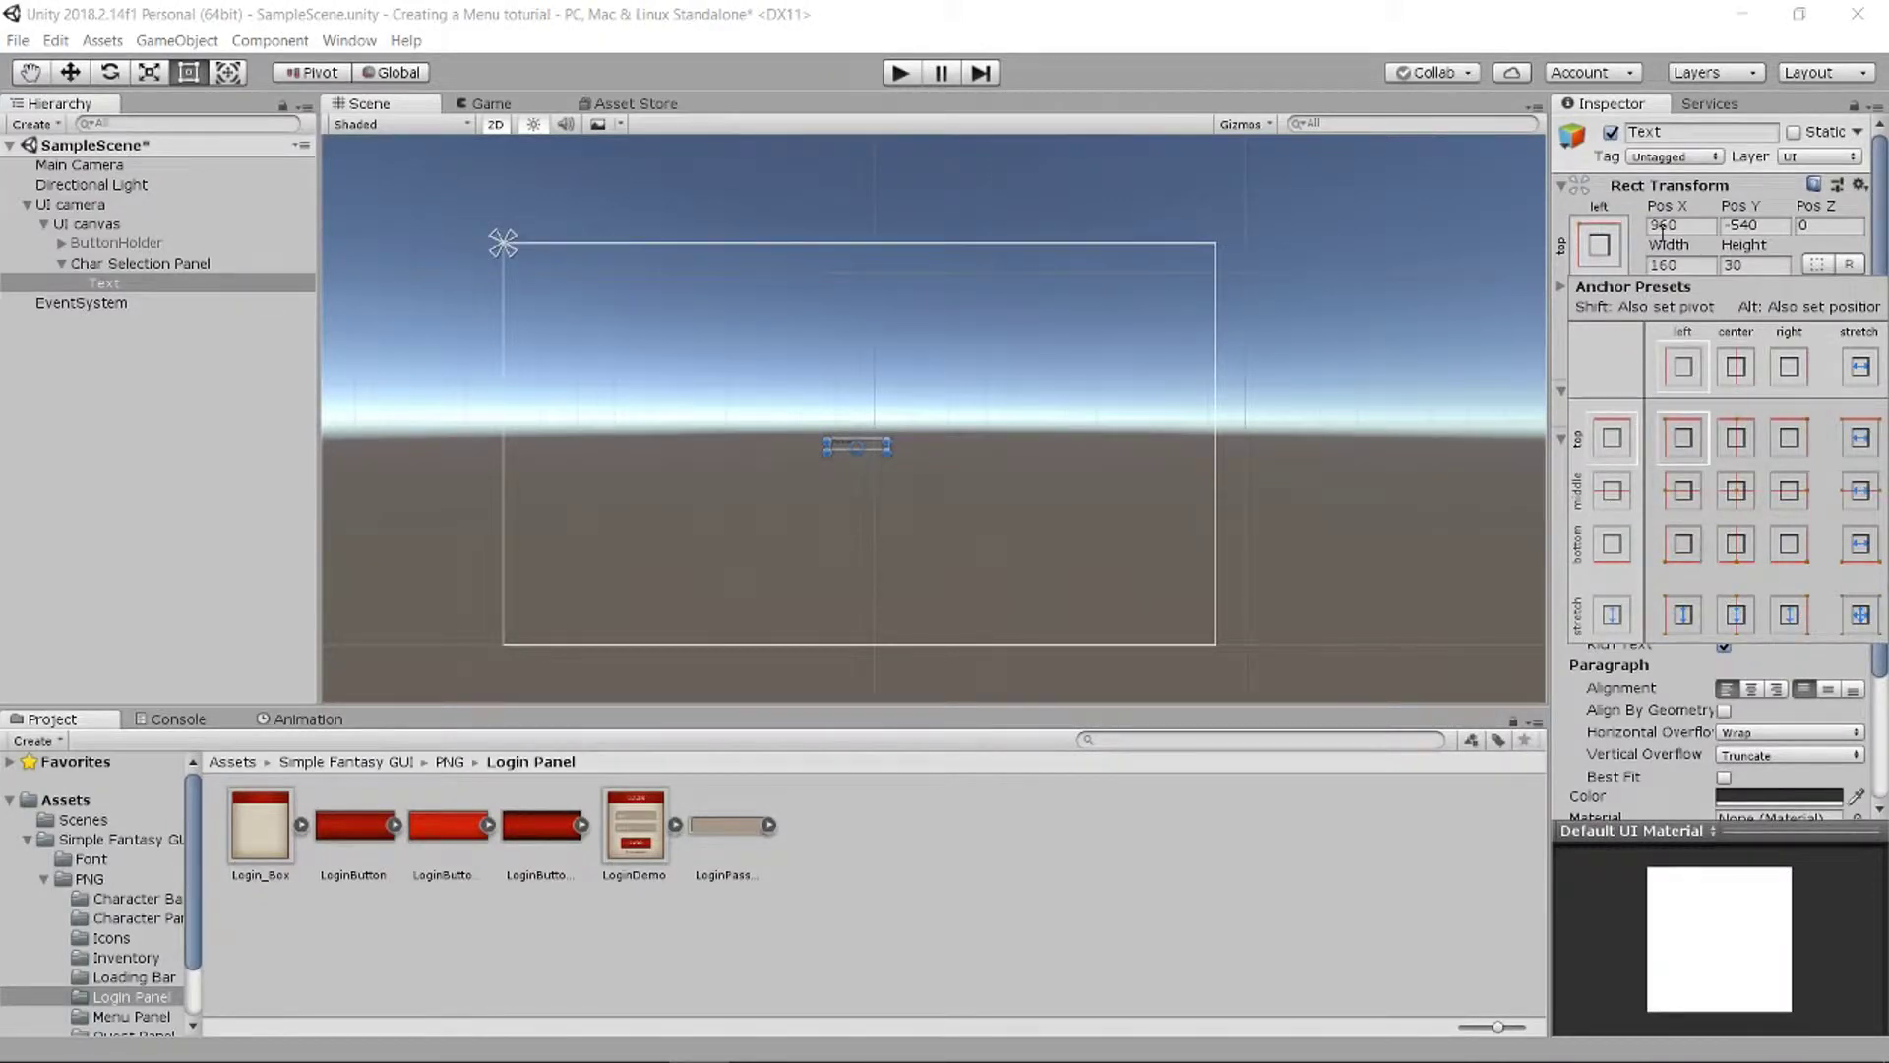
click(68, 76)
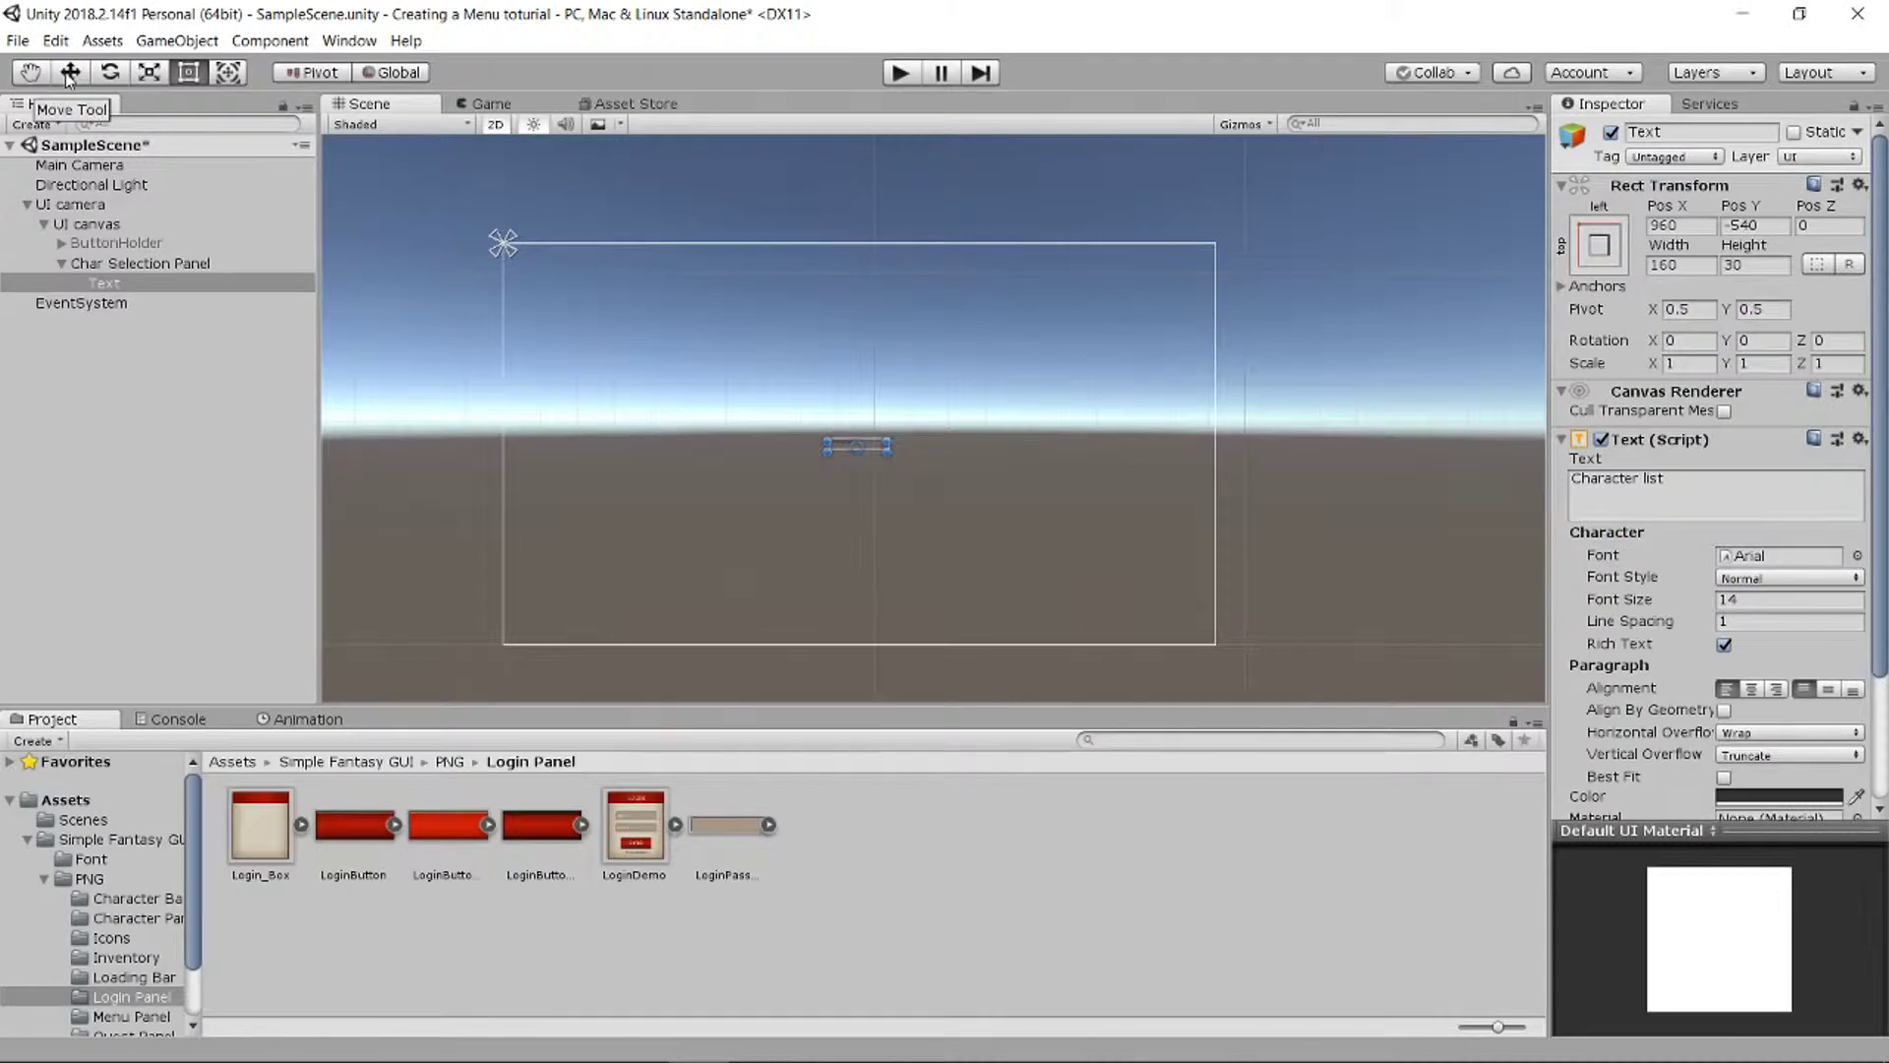
click(70, 77)
drag(869, 434, 569, 254)
Step: Set the text's font size to 41 and enlarge its box to about 289 by 47
click(1750, 600)
text(4)
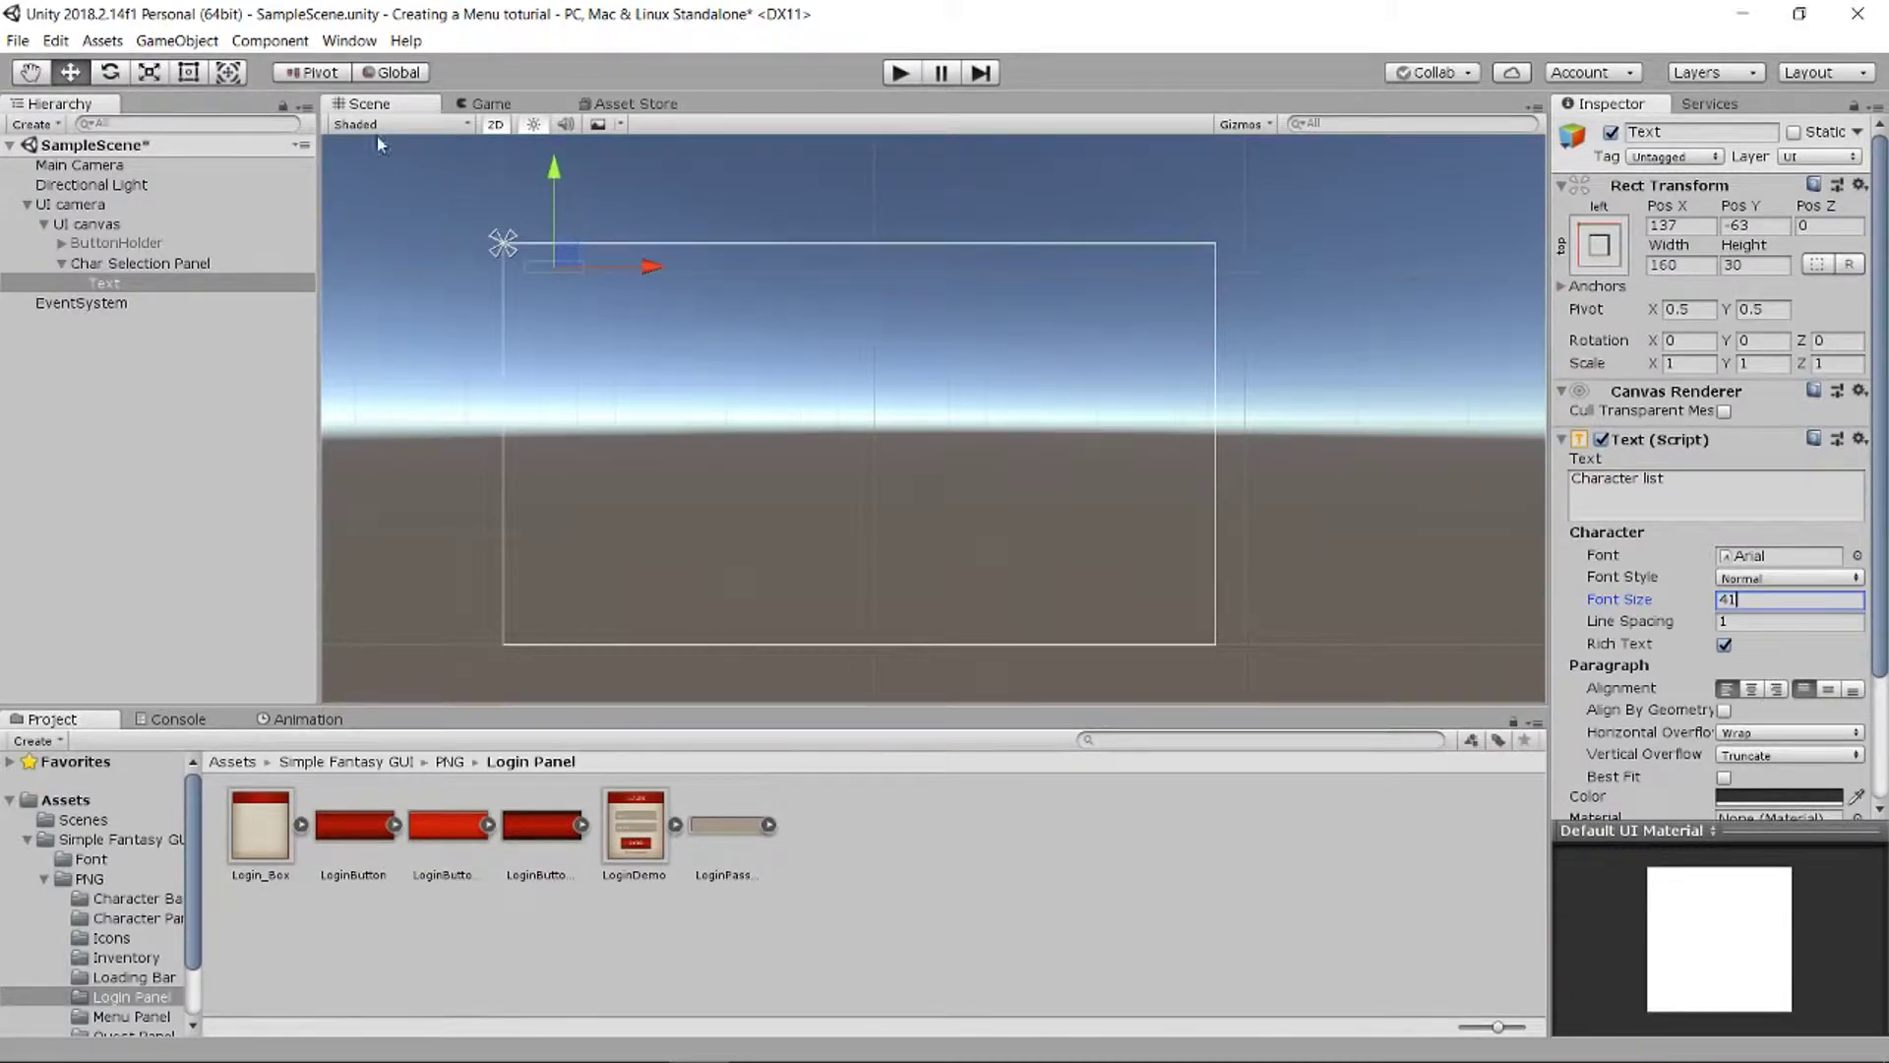
click(157, 74)
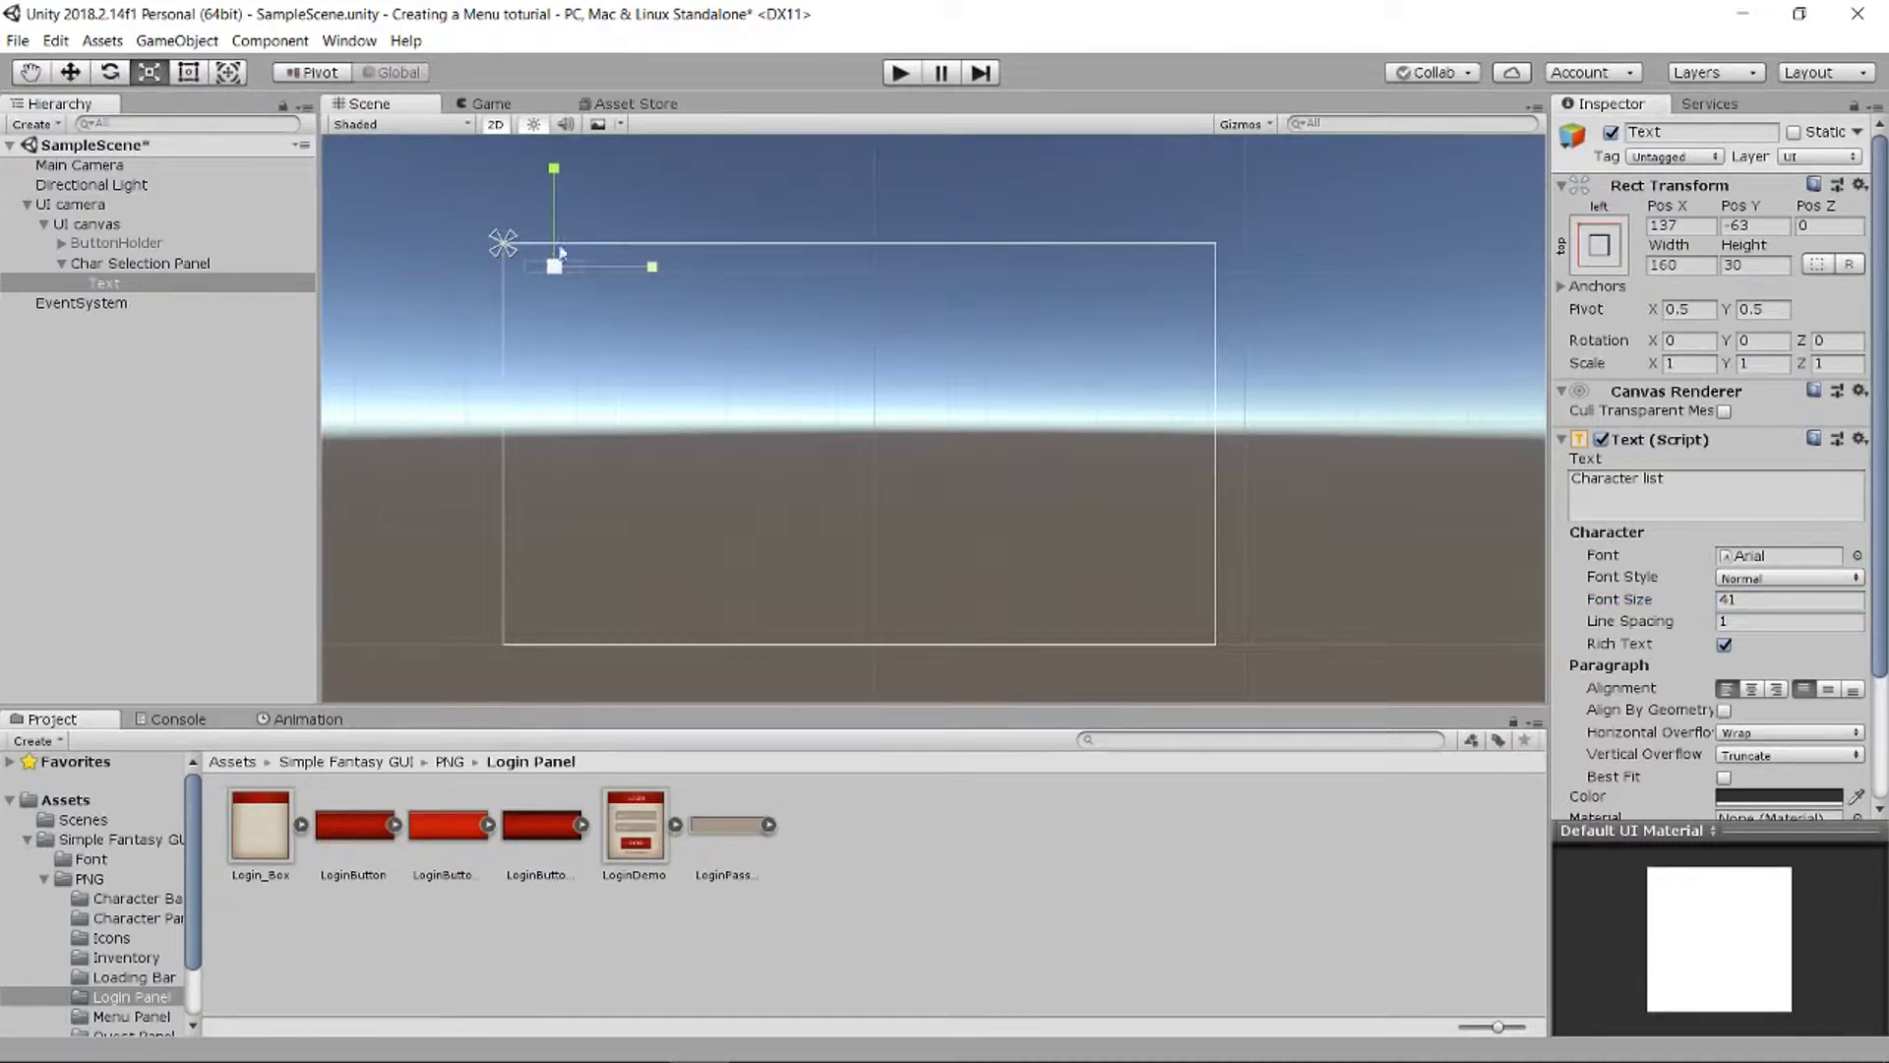
key(t)
drag(581, 277, 629, 281)
Step: Change the color of the Character list text to white
scroll(1737, 615, down, 3)
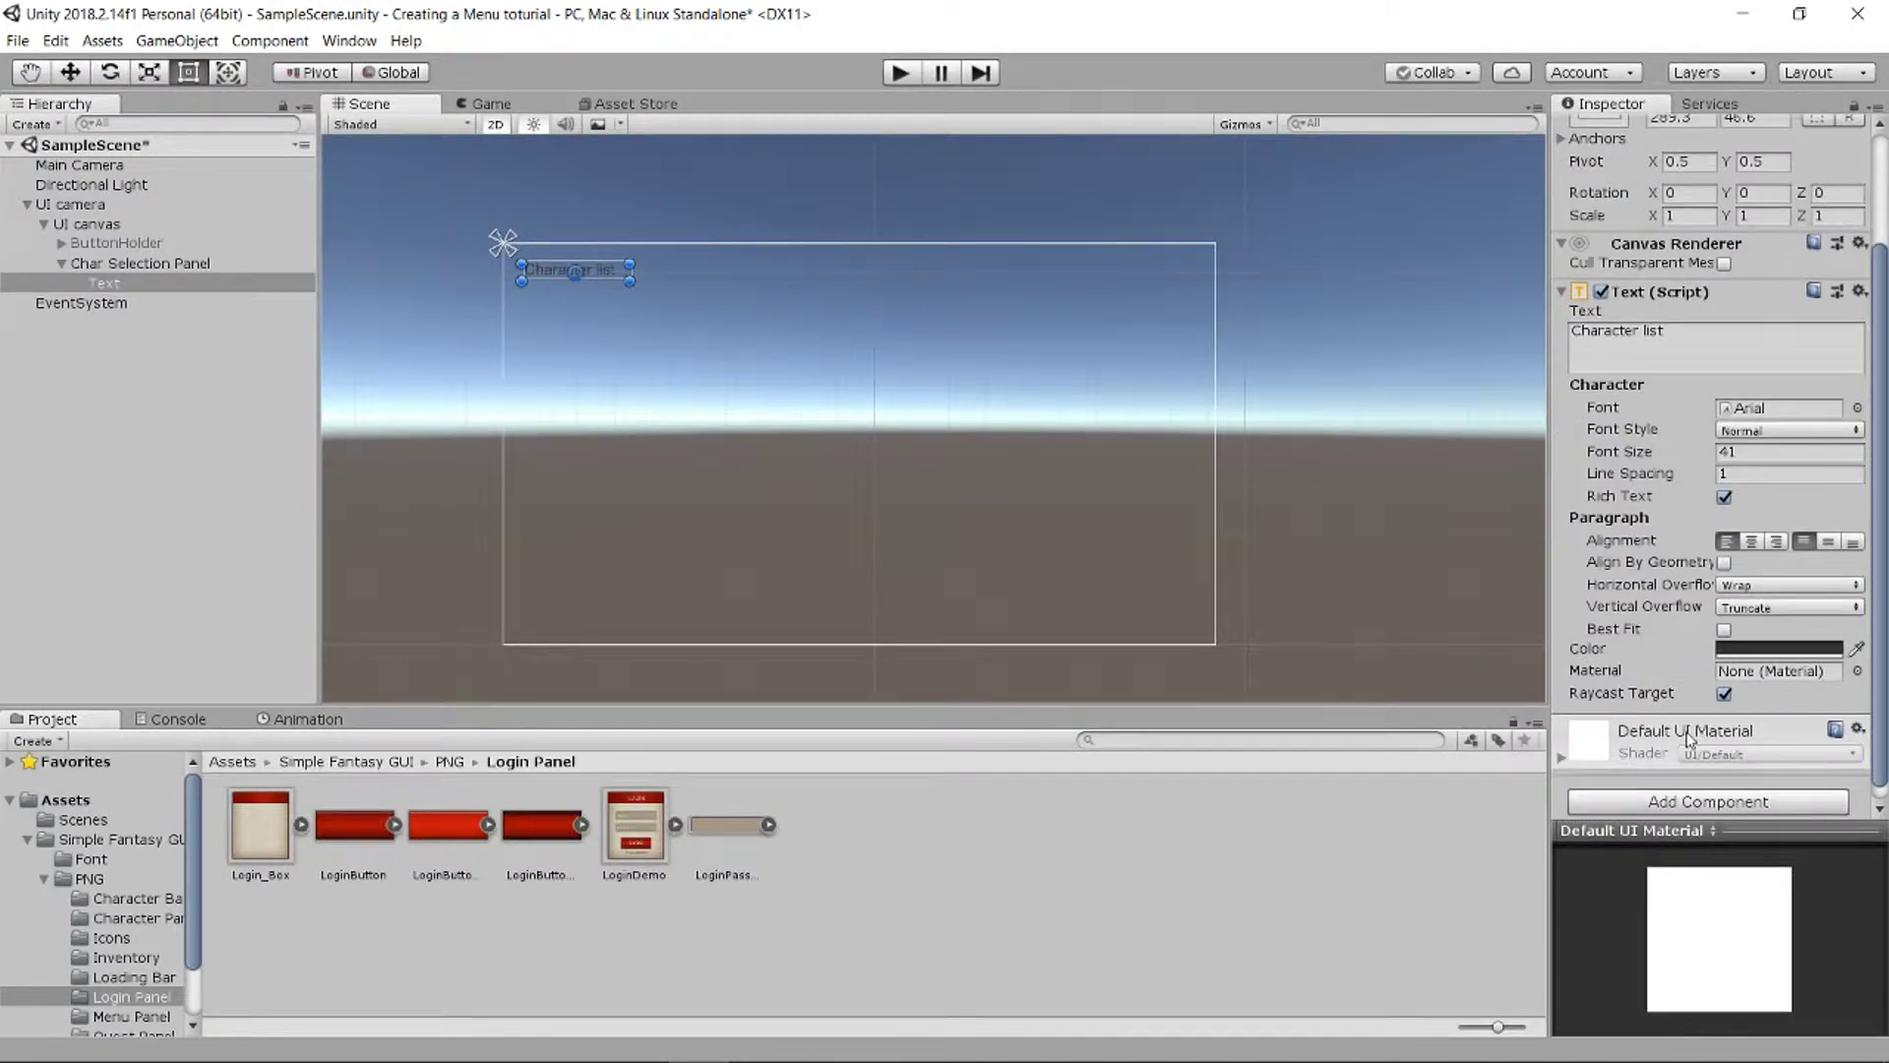
scroll(1739, 581, down, 1)
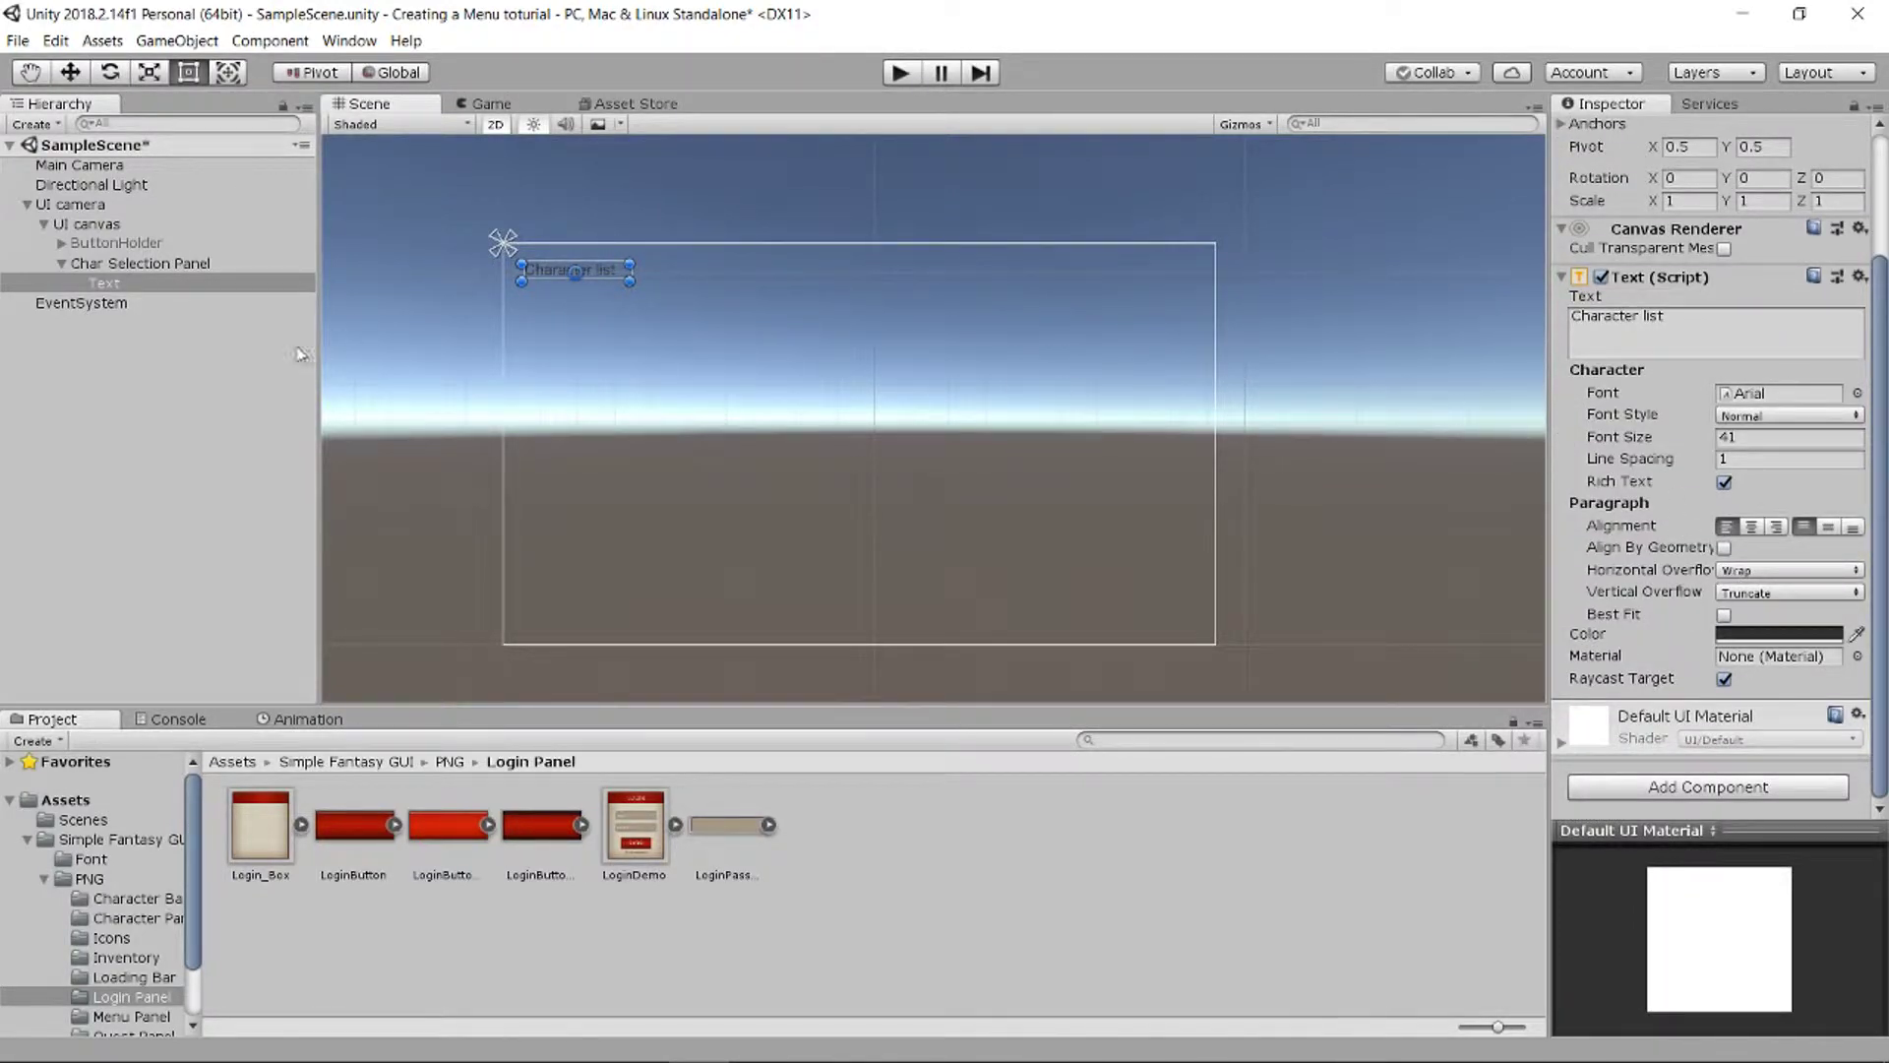
click(1771, 634)
drag(96, 197, 67, 142)
click(281, 20)
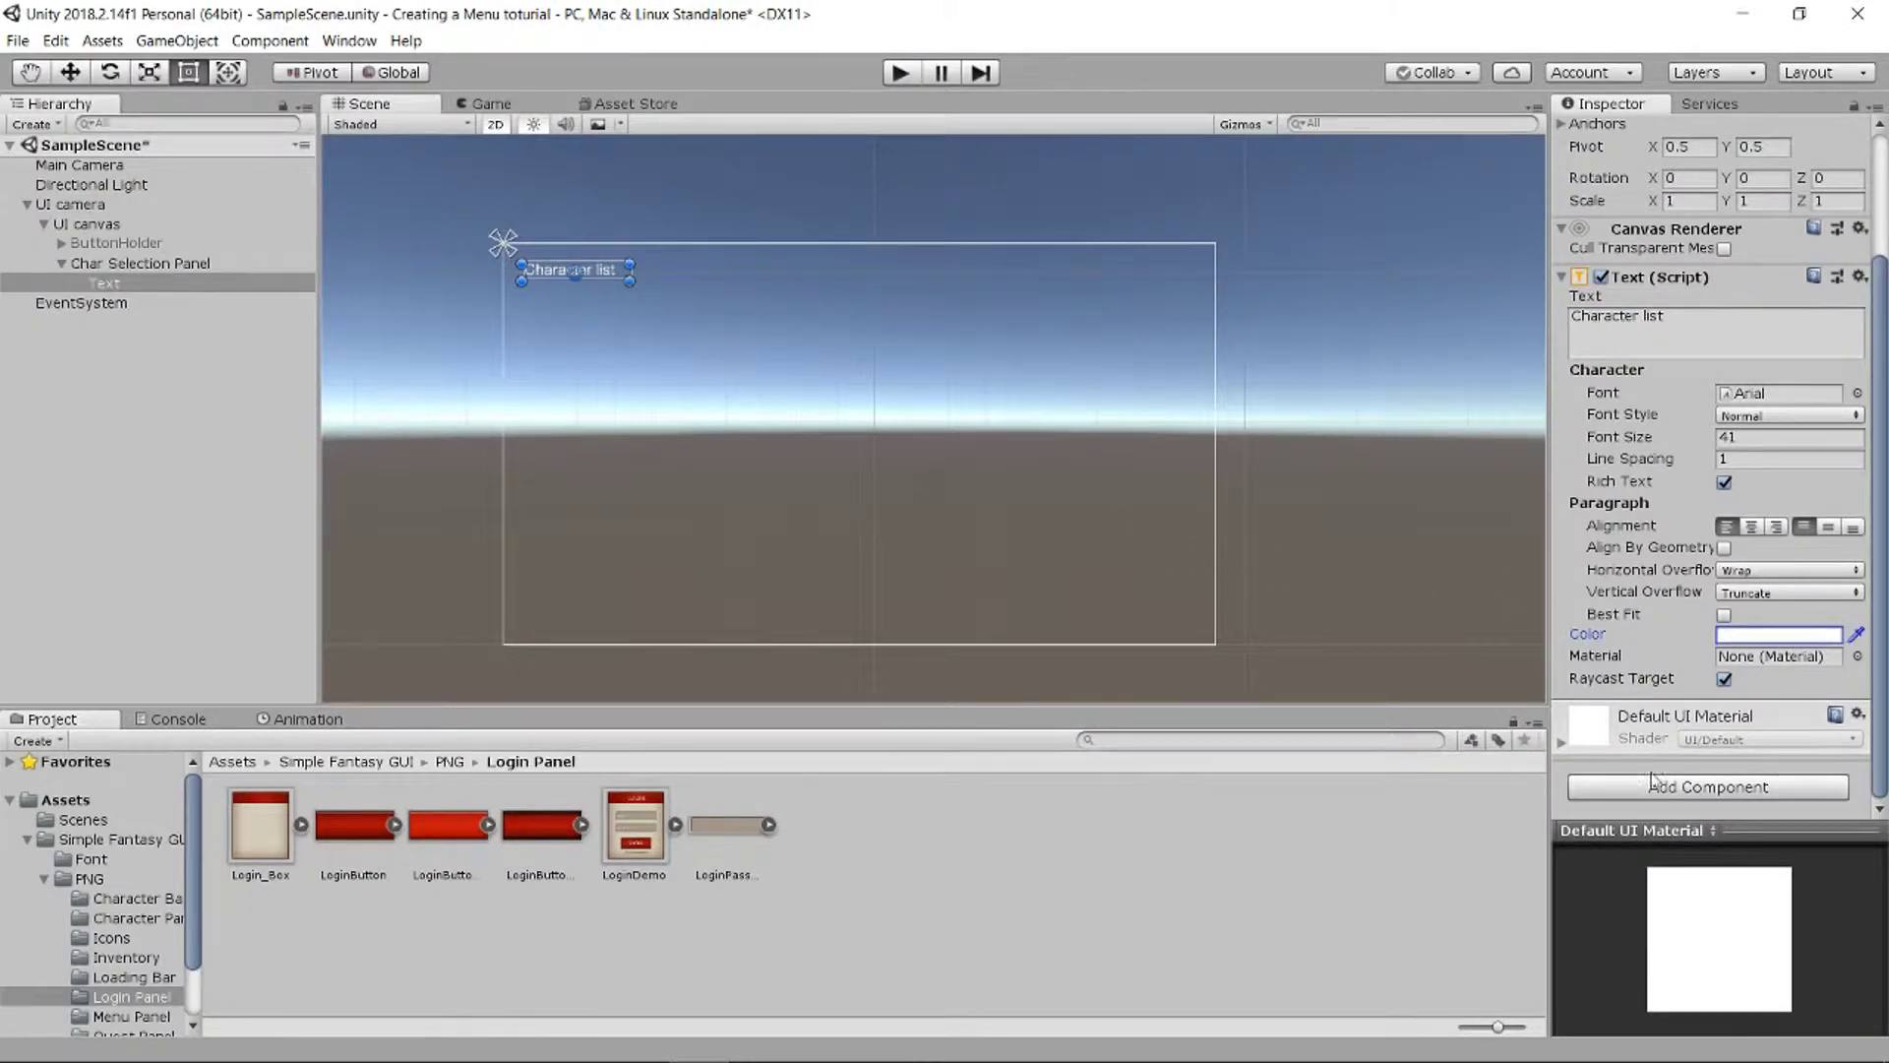
Step: Add a Shadow component to the Character list text with an effect distance of X 2 and Y -2
scroll(644, 305, up, 6)
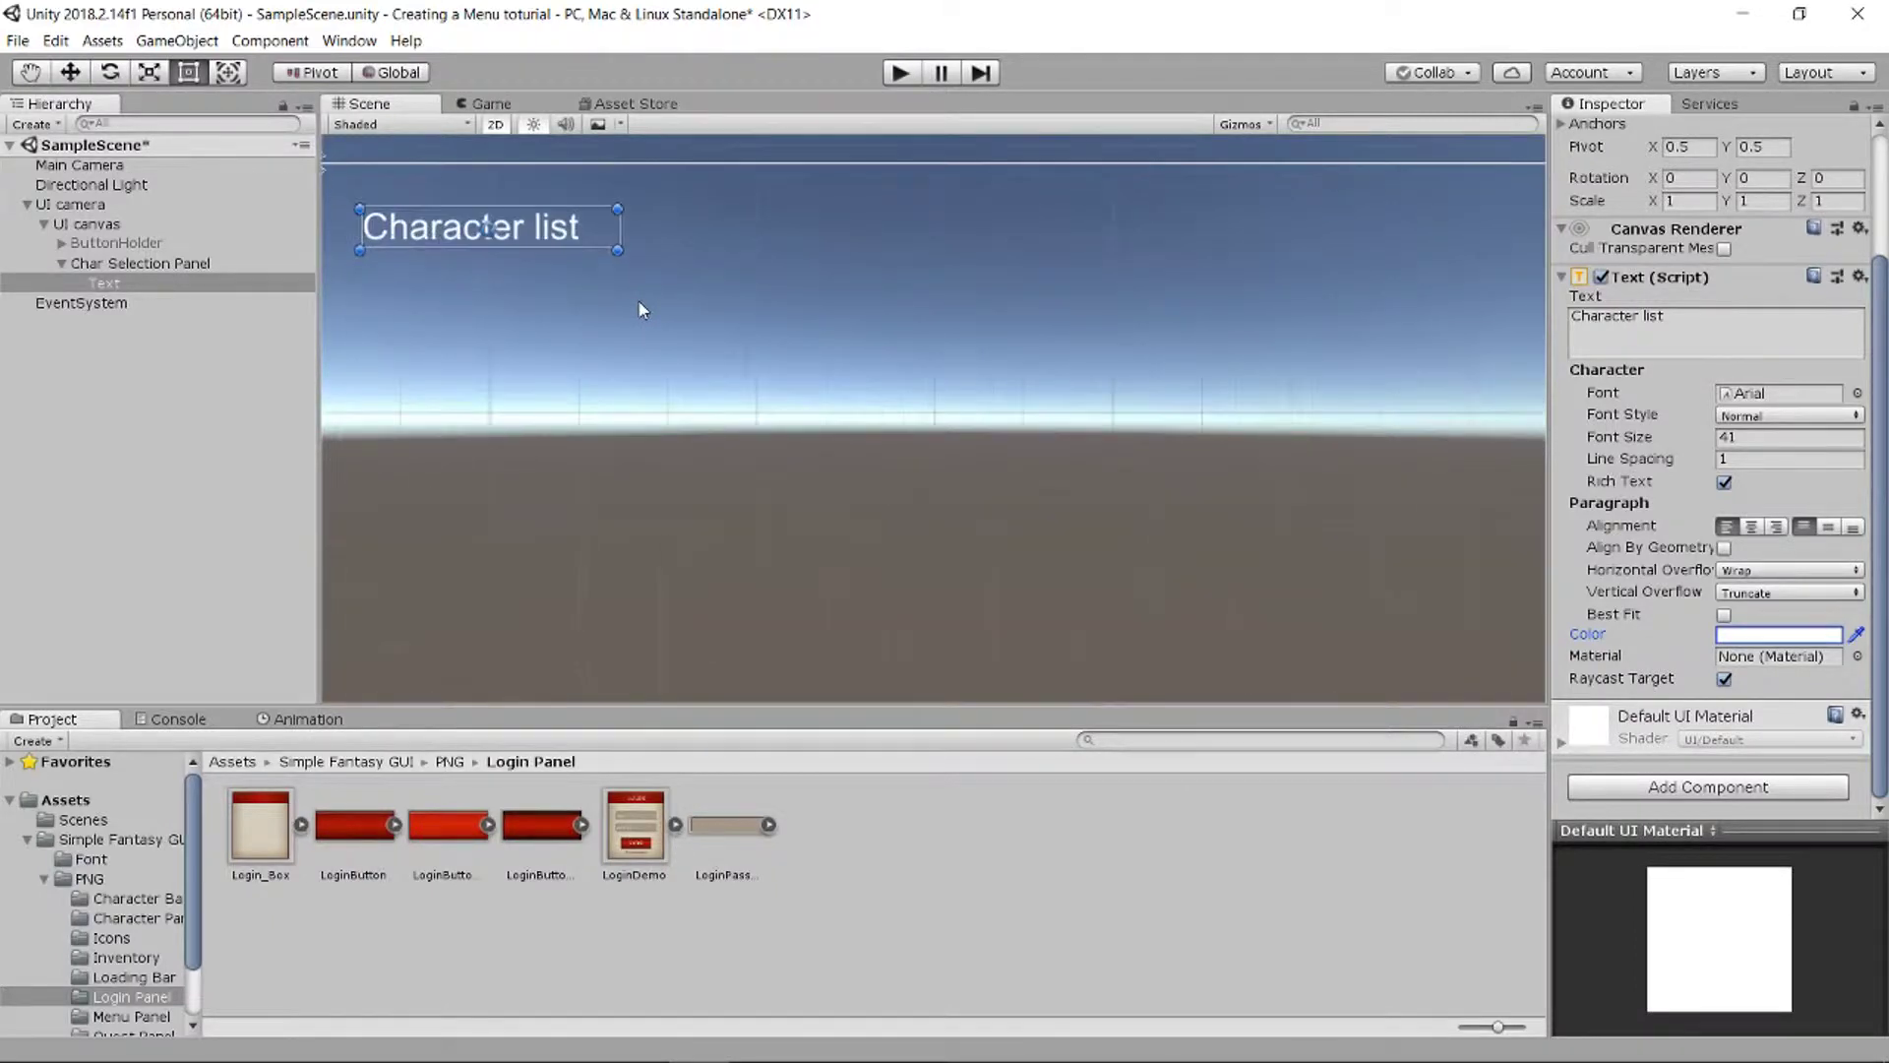
click(1732, 788)
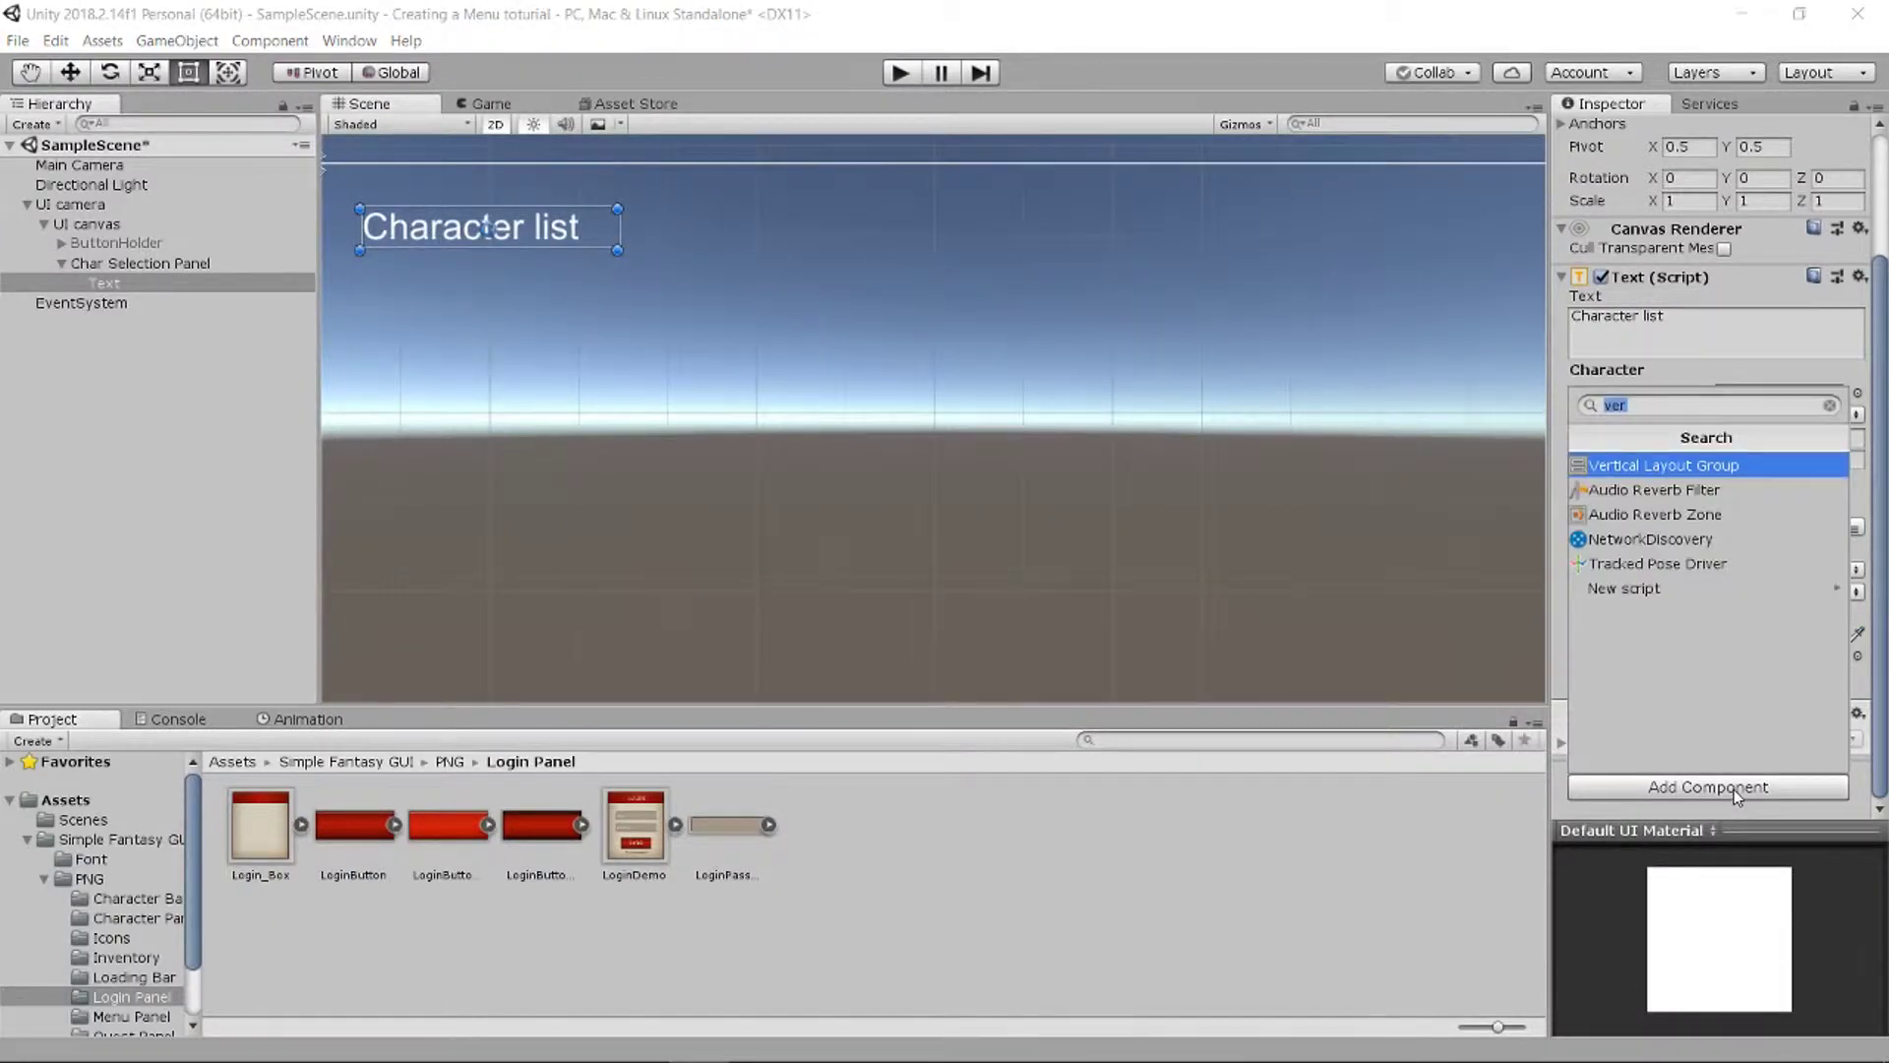
text(shadow)
key(Return)
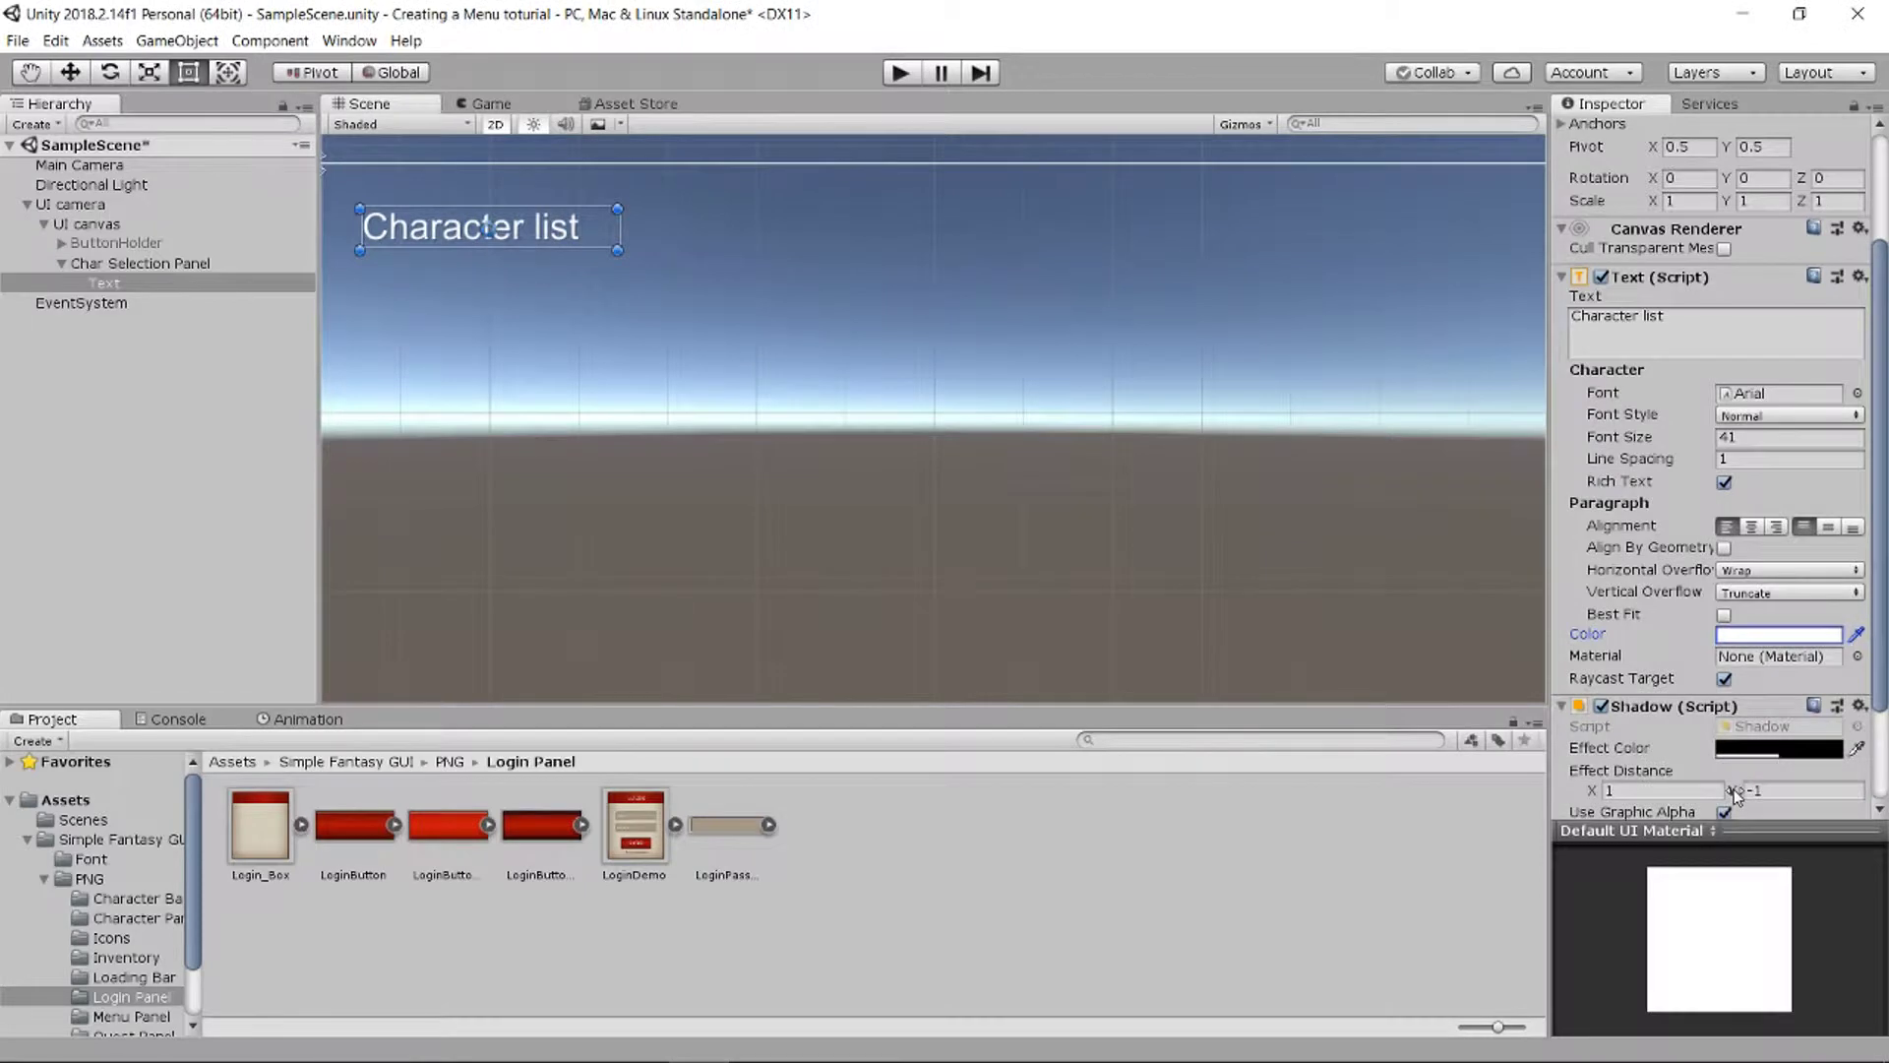
click(1642, 791)
text(2)
click(1765, 791)
text(-2)
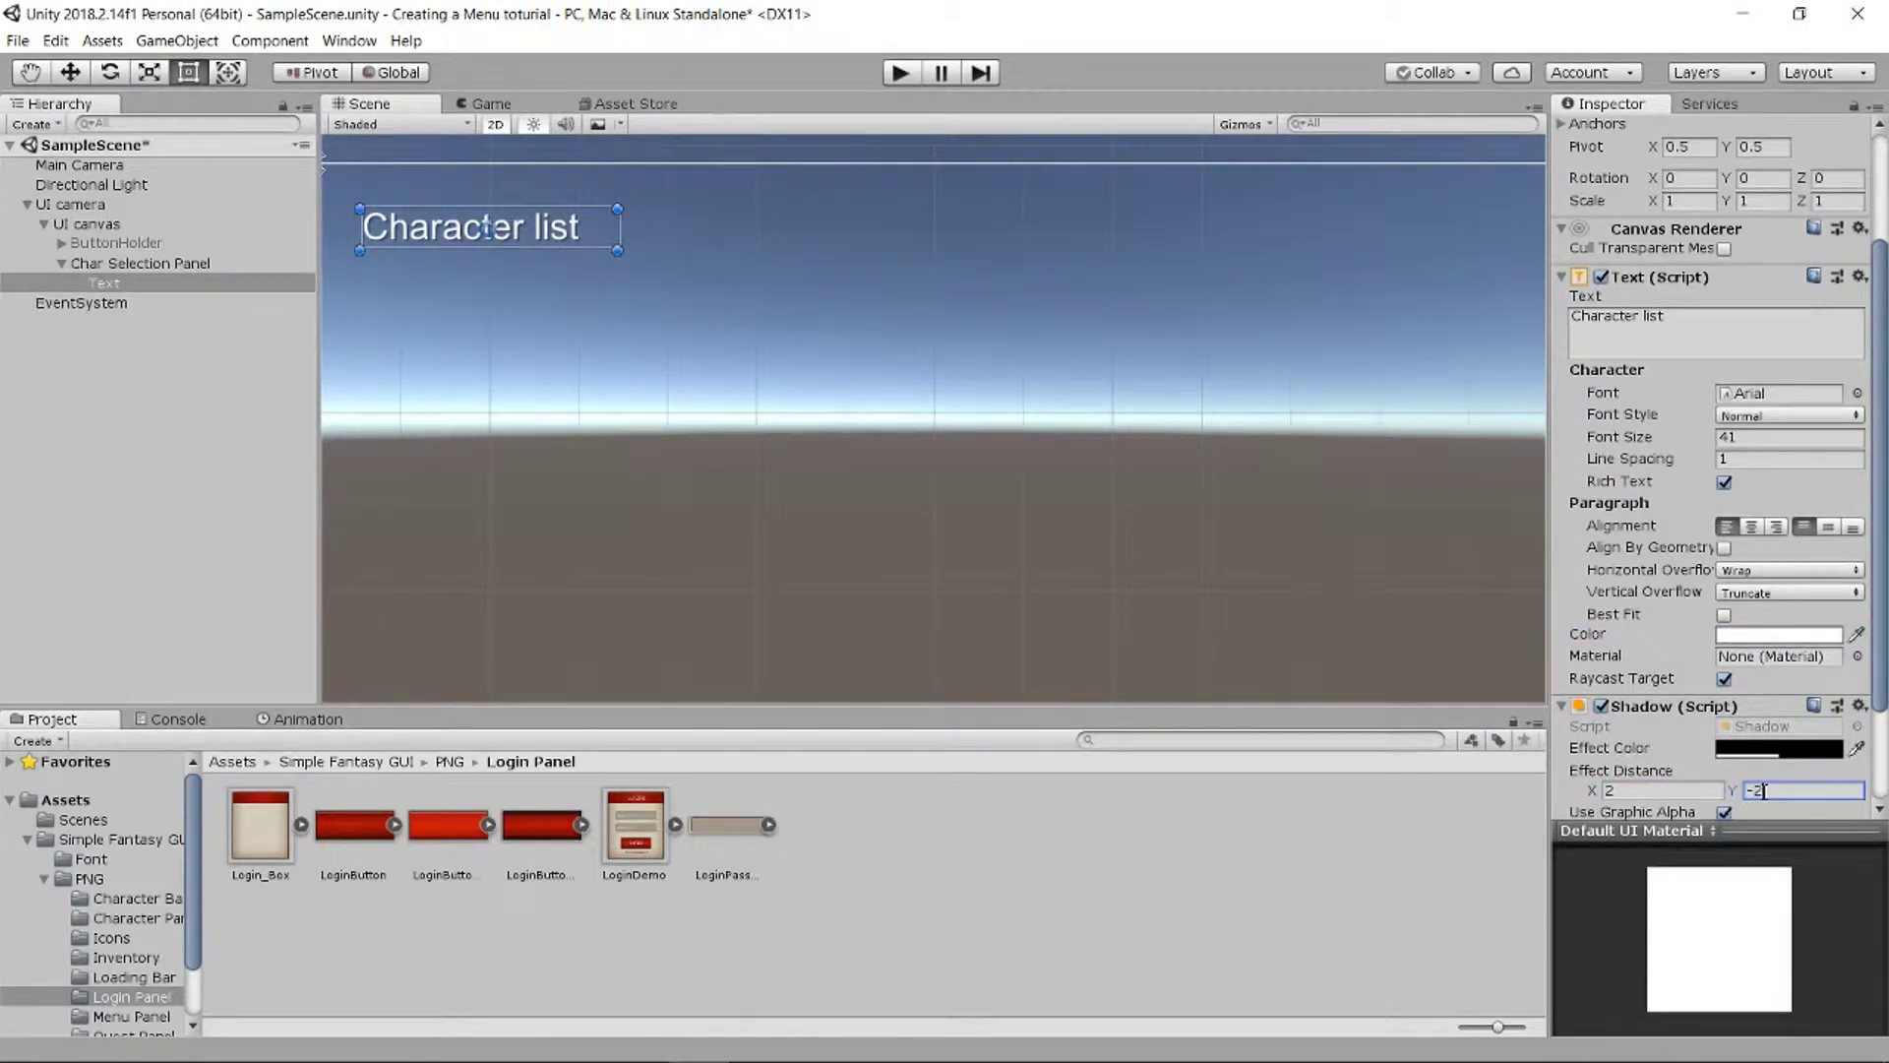
Step: Examine the shadow on the Character list text up close in the scene
scroll(600, 262, up, 8)
middle_drag(521, 265, 888, 416)
scroll(886, 415, up, 4)
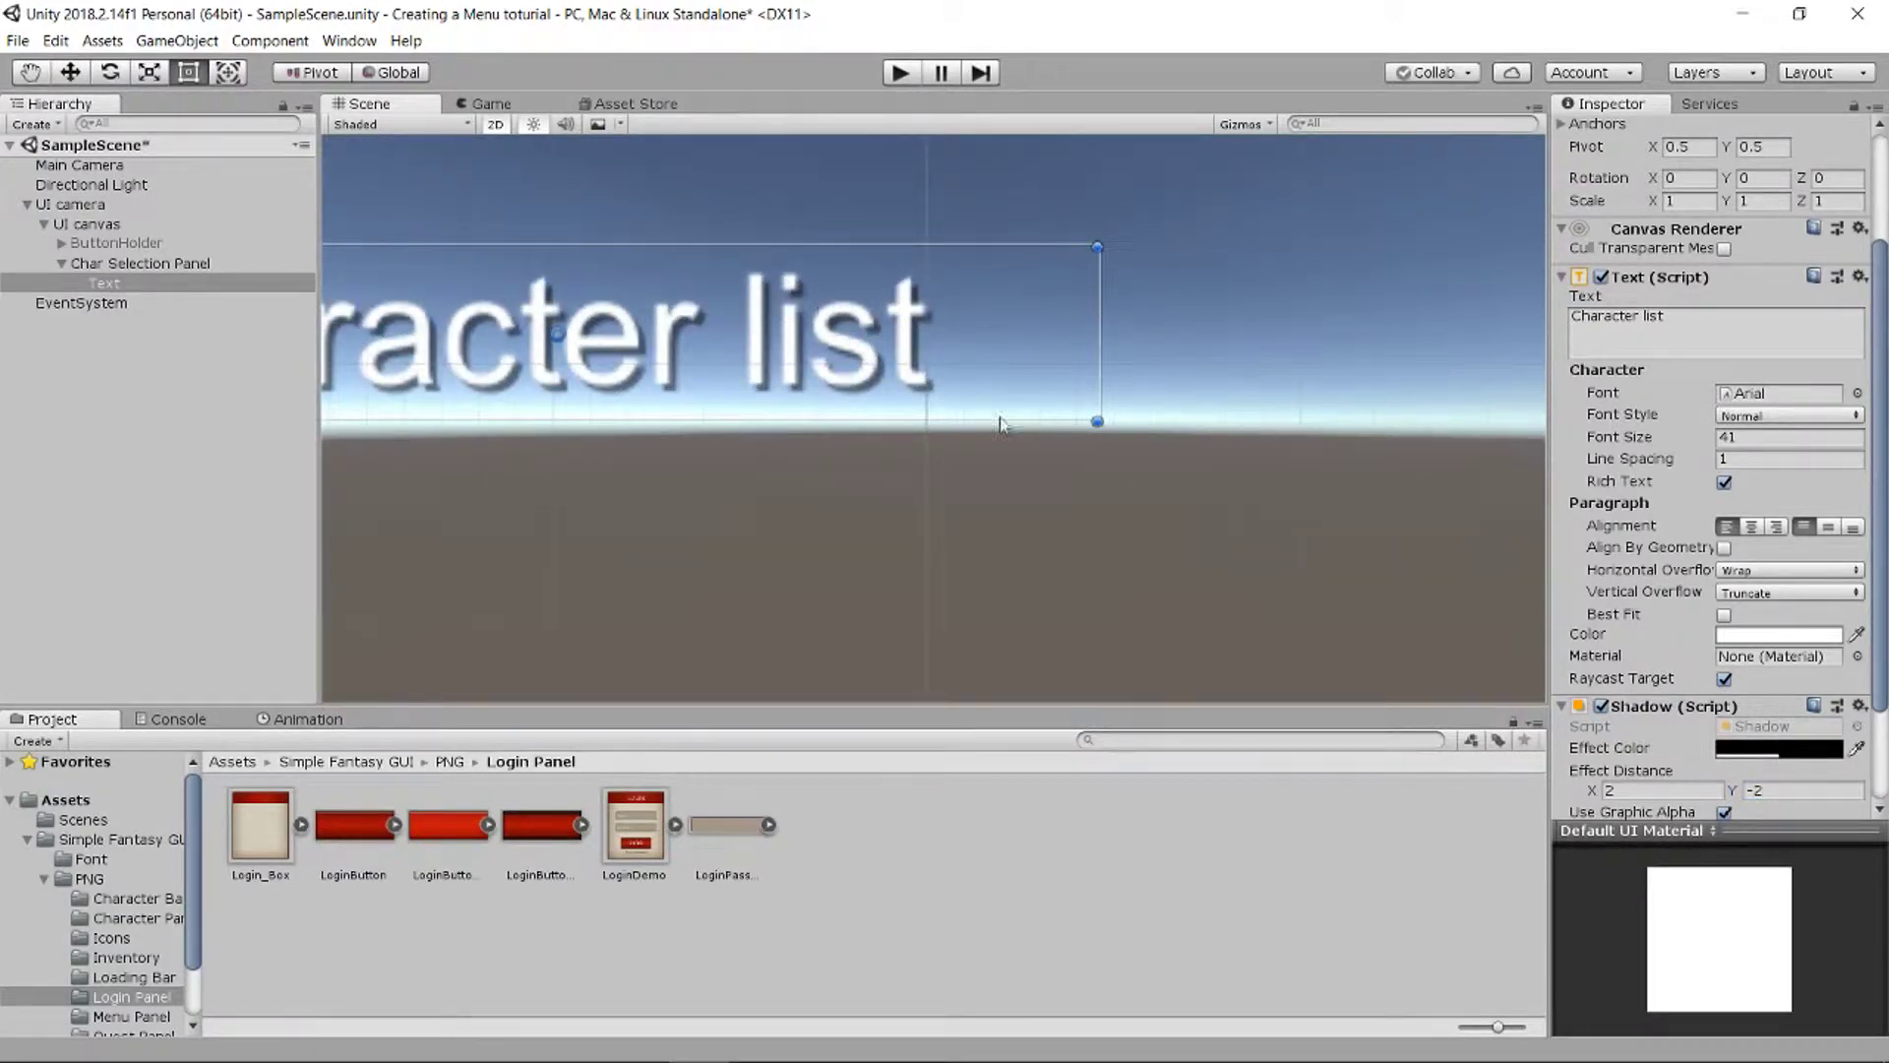
scroll(996, 415, down, 3)
scroll(1005, 417, down, 6)
middle_drag(945, 409, 1012, 426)
scroll(1013, 426, up, 3)
Step: Add a UI Panel as a child of Char Selection Panel
click(840, 372)
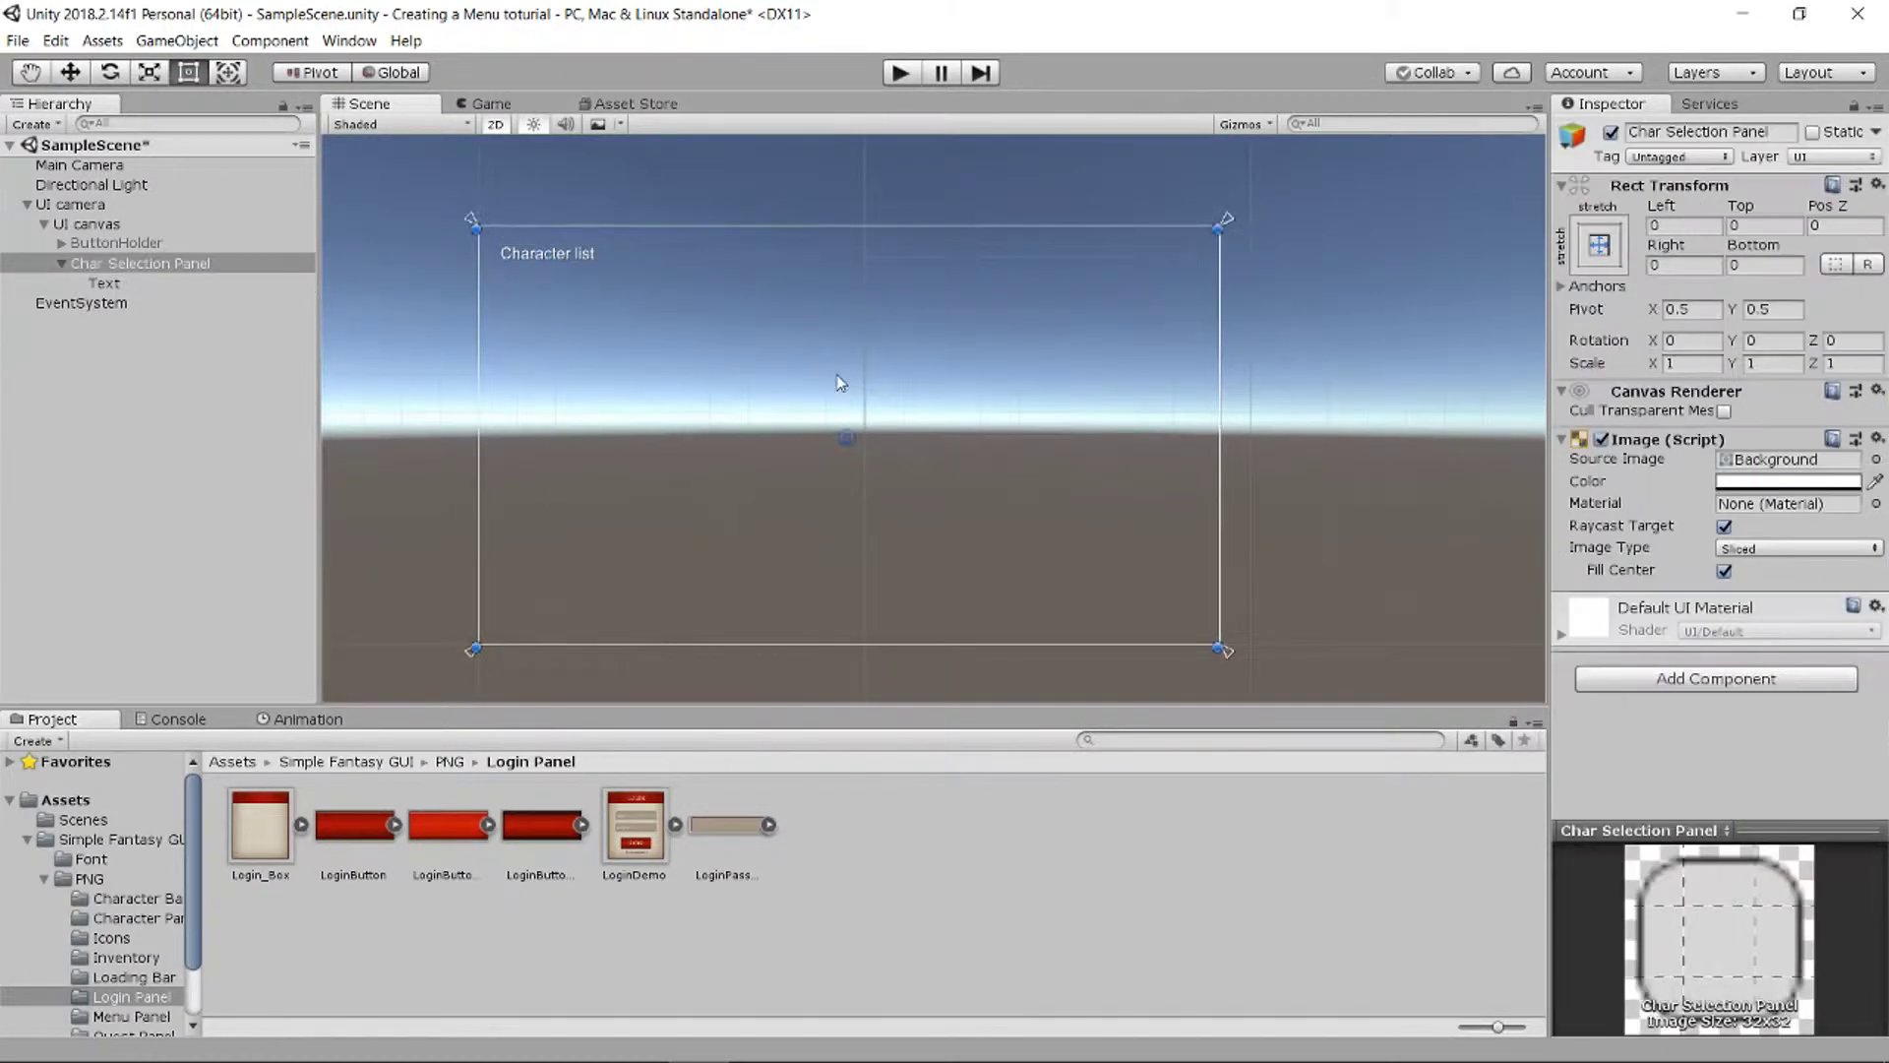
click(62, 262)
click(63, 262)
click(63, 262)
right_click(95, 265)
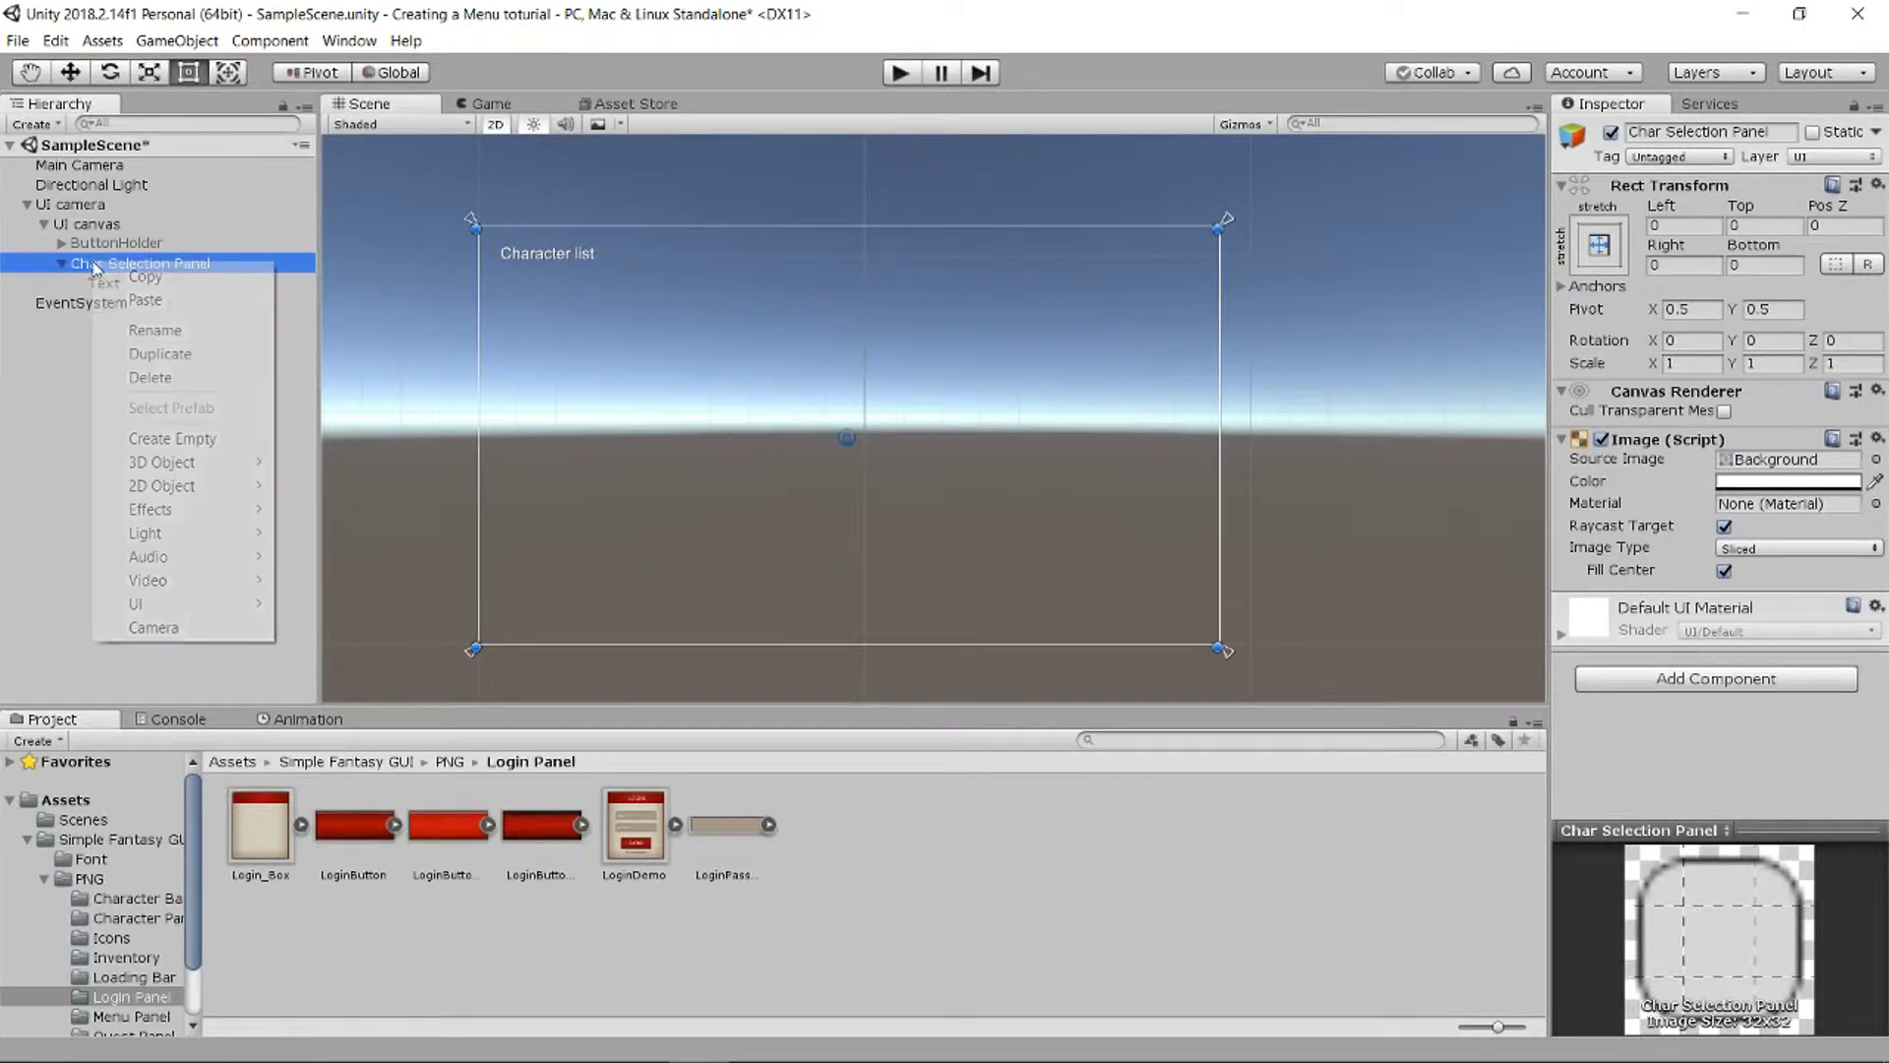
mouse_move(196, 604)
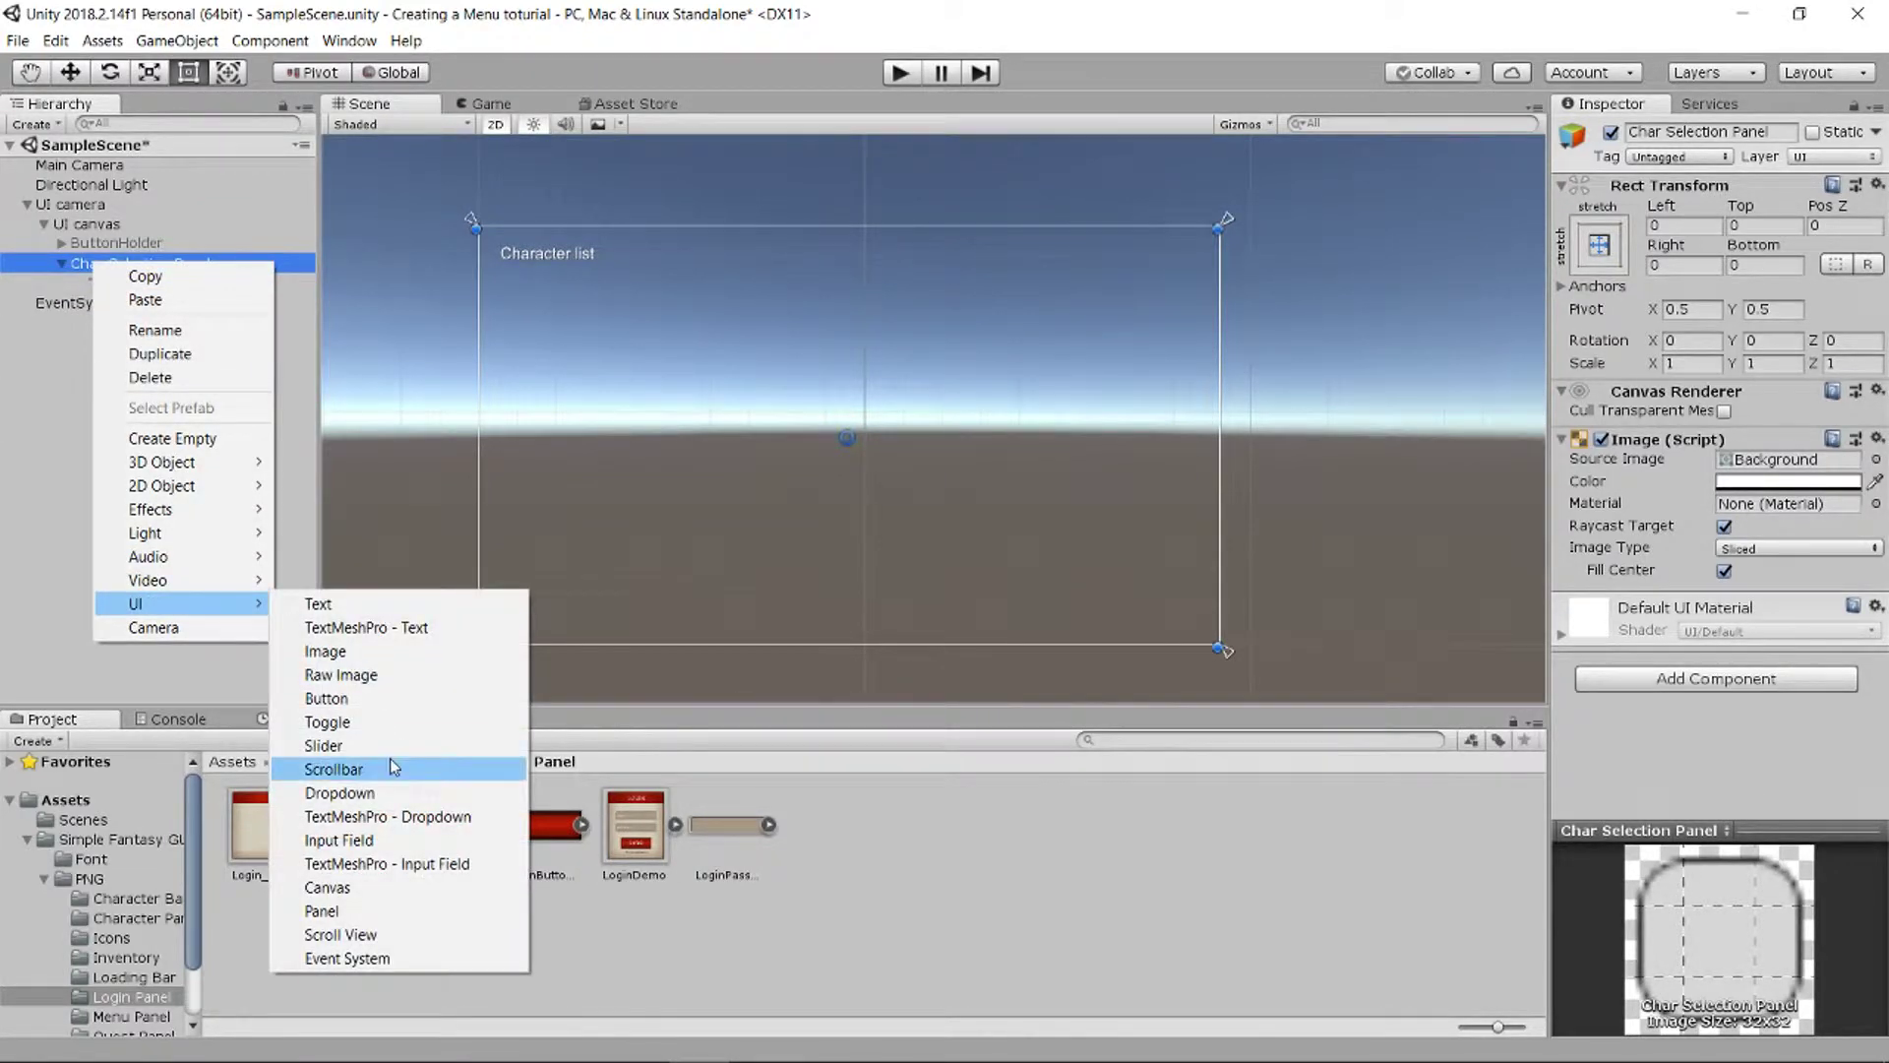
click(330, 911)
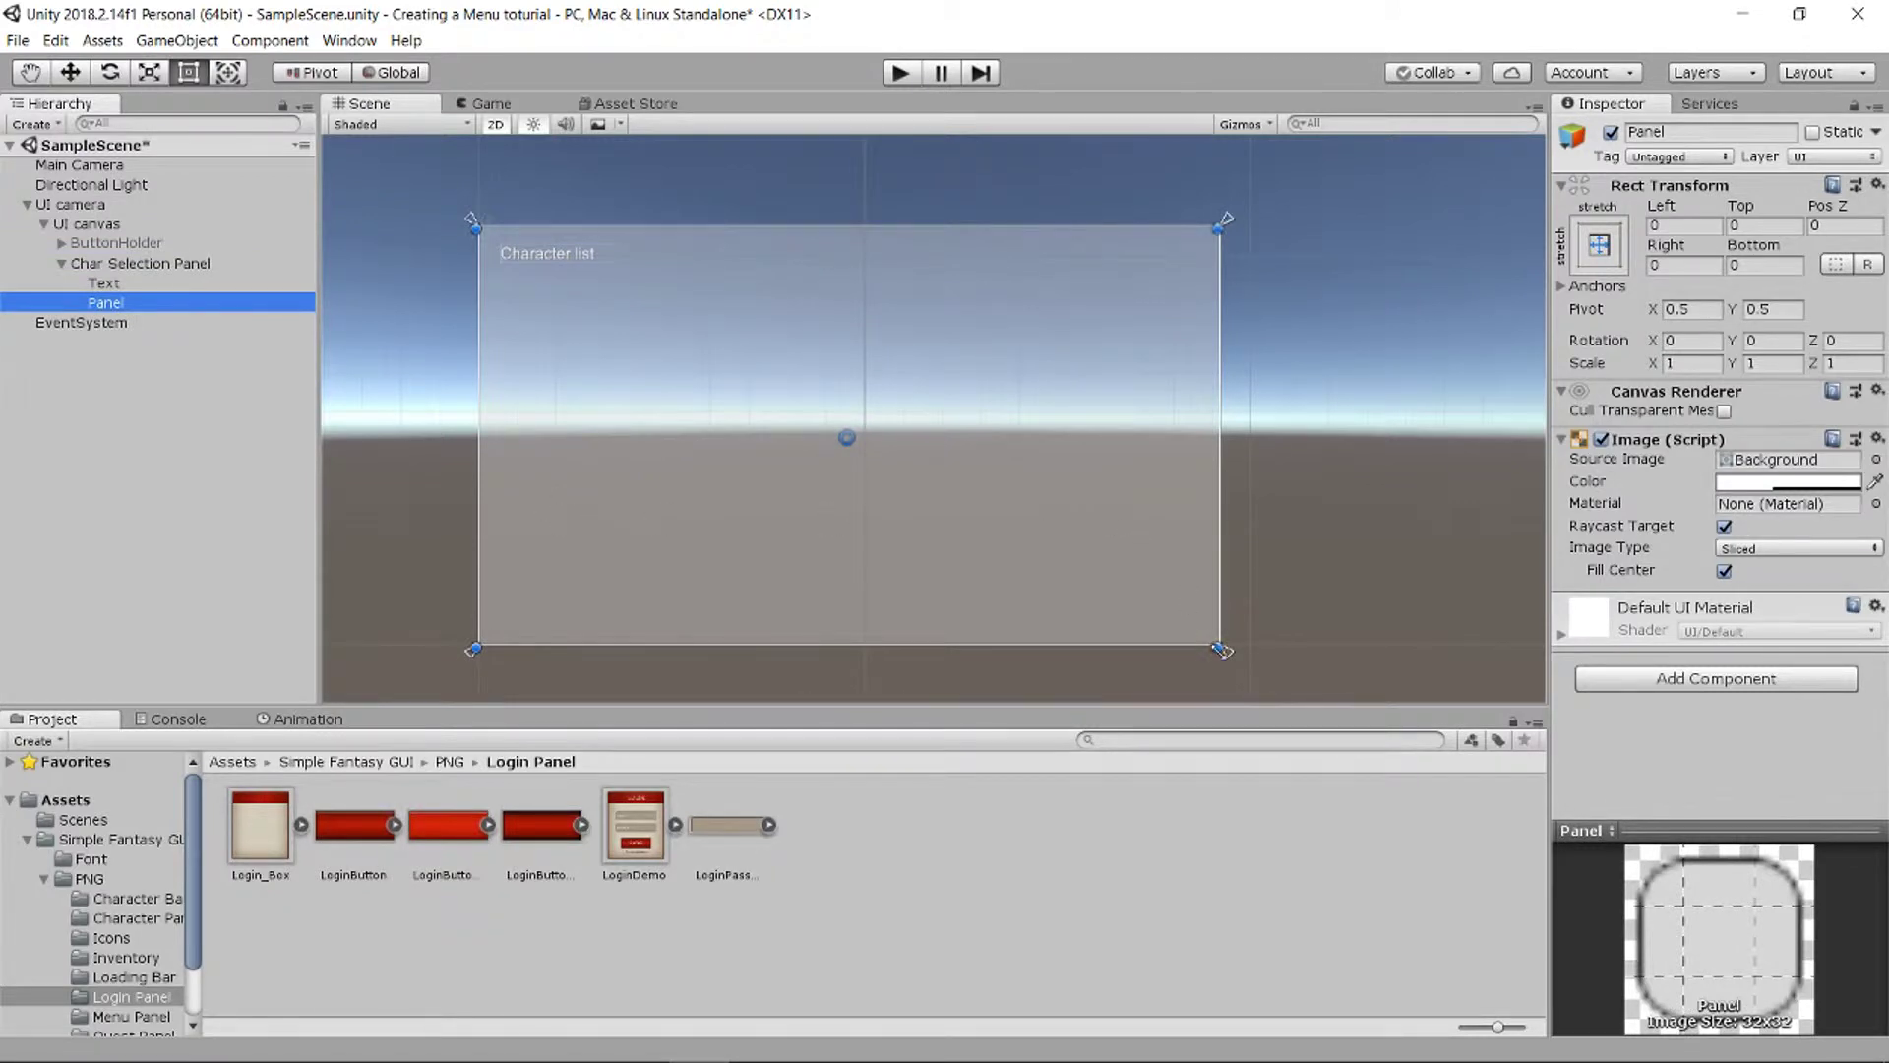
Step: Rename the child panel as Current Characters
right_click(167, 307)
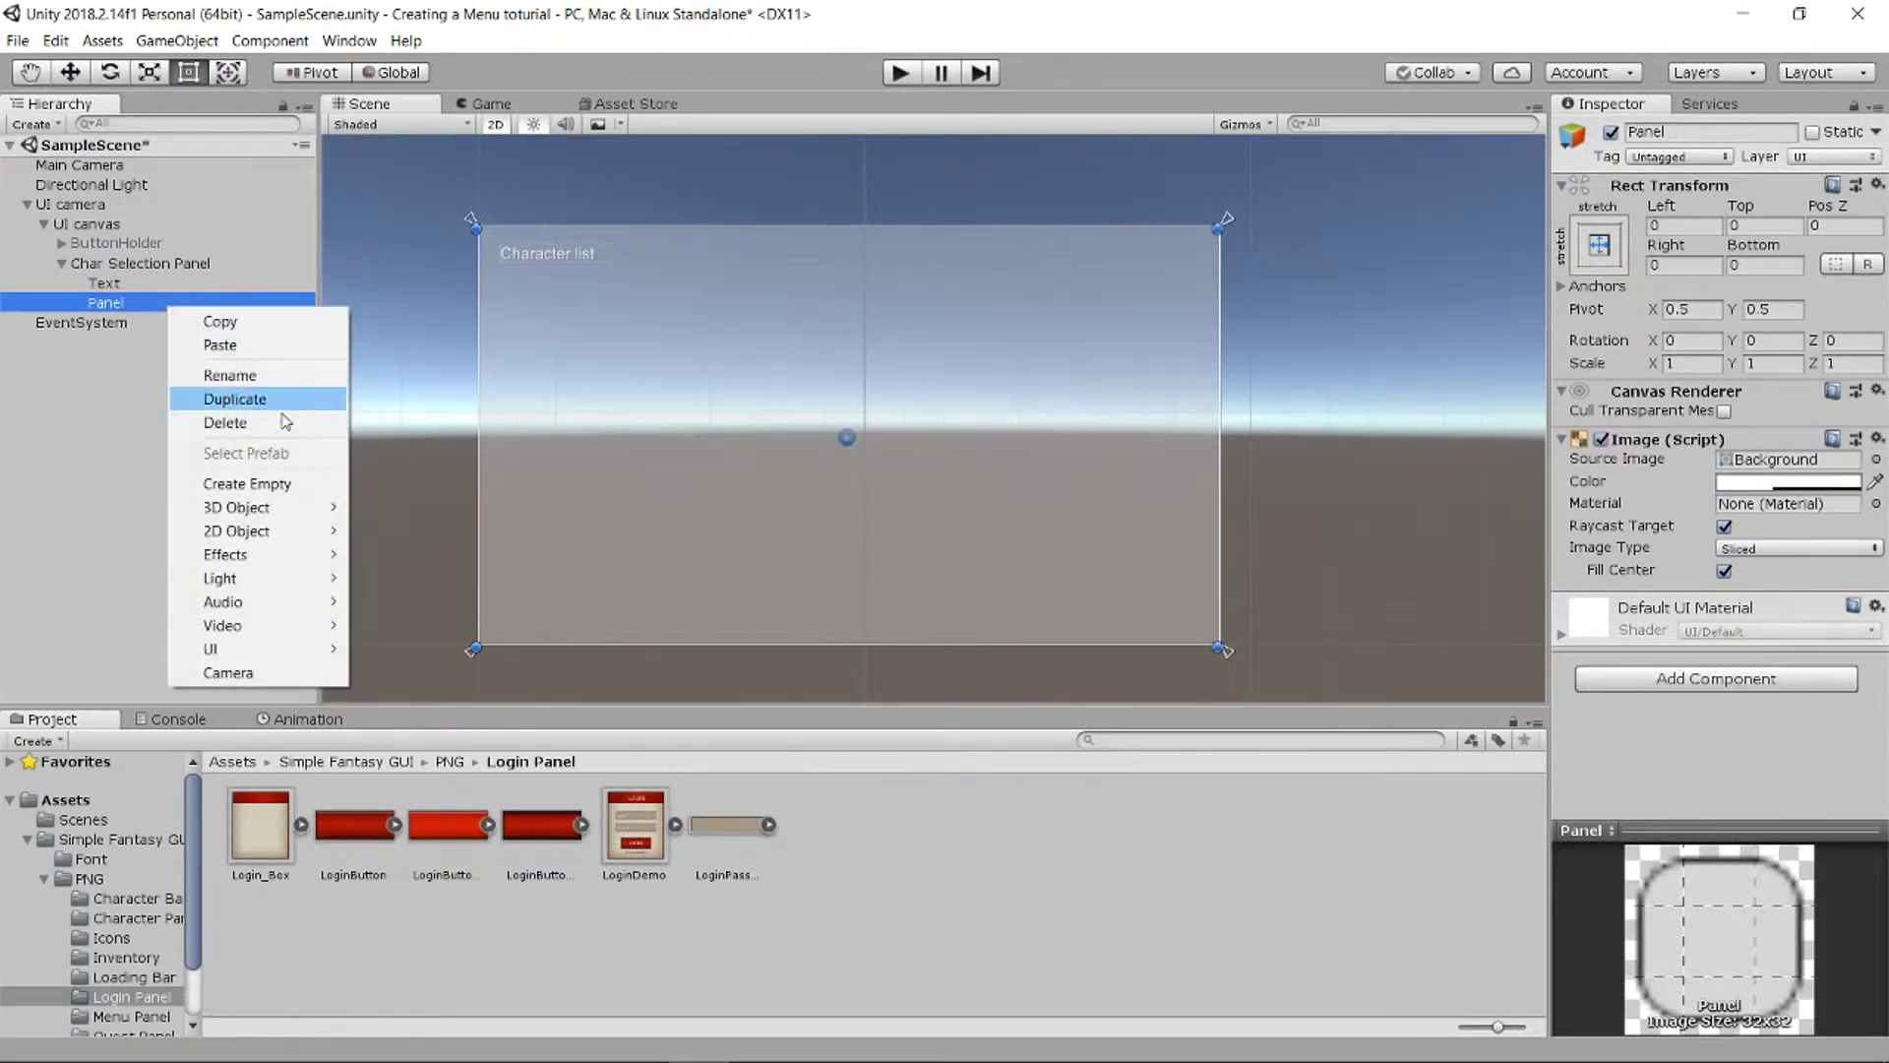
click(229, 375)
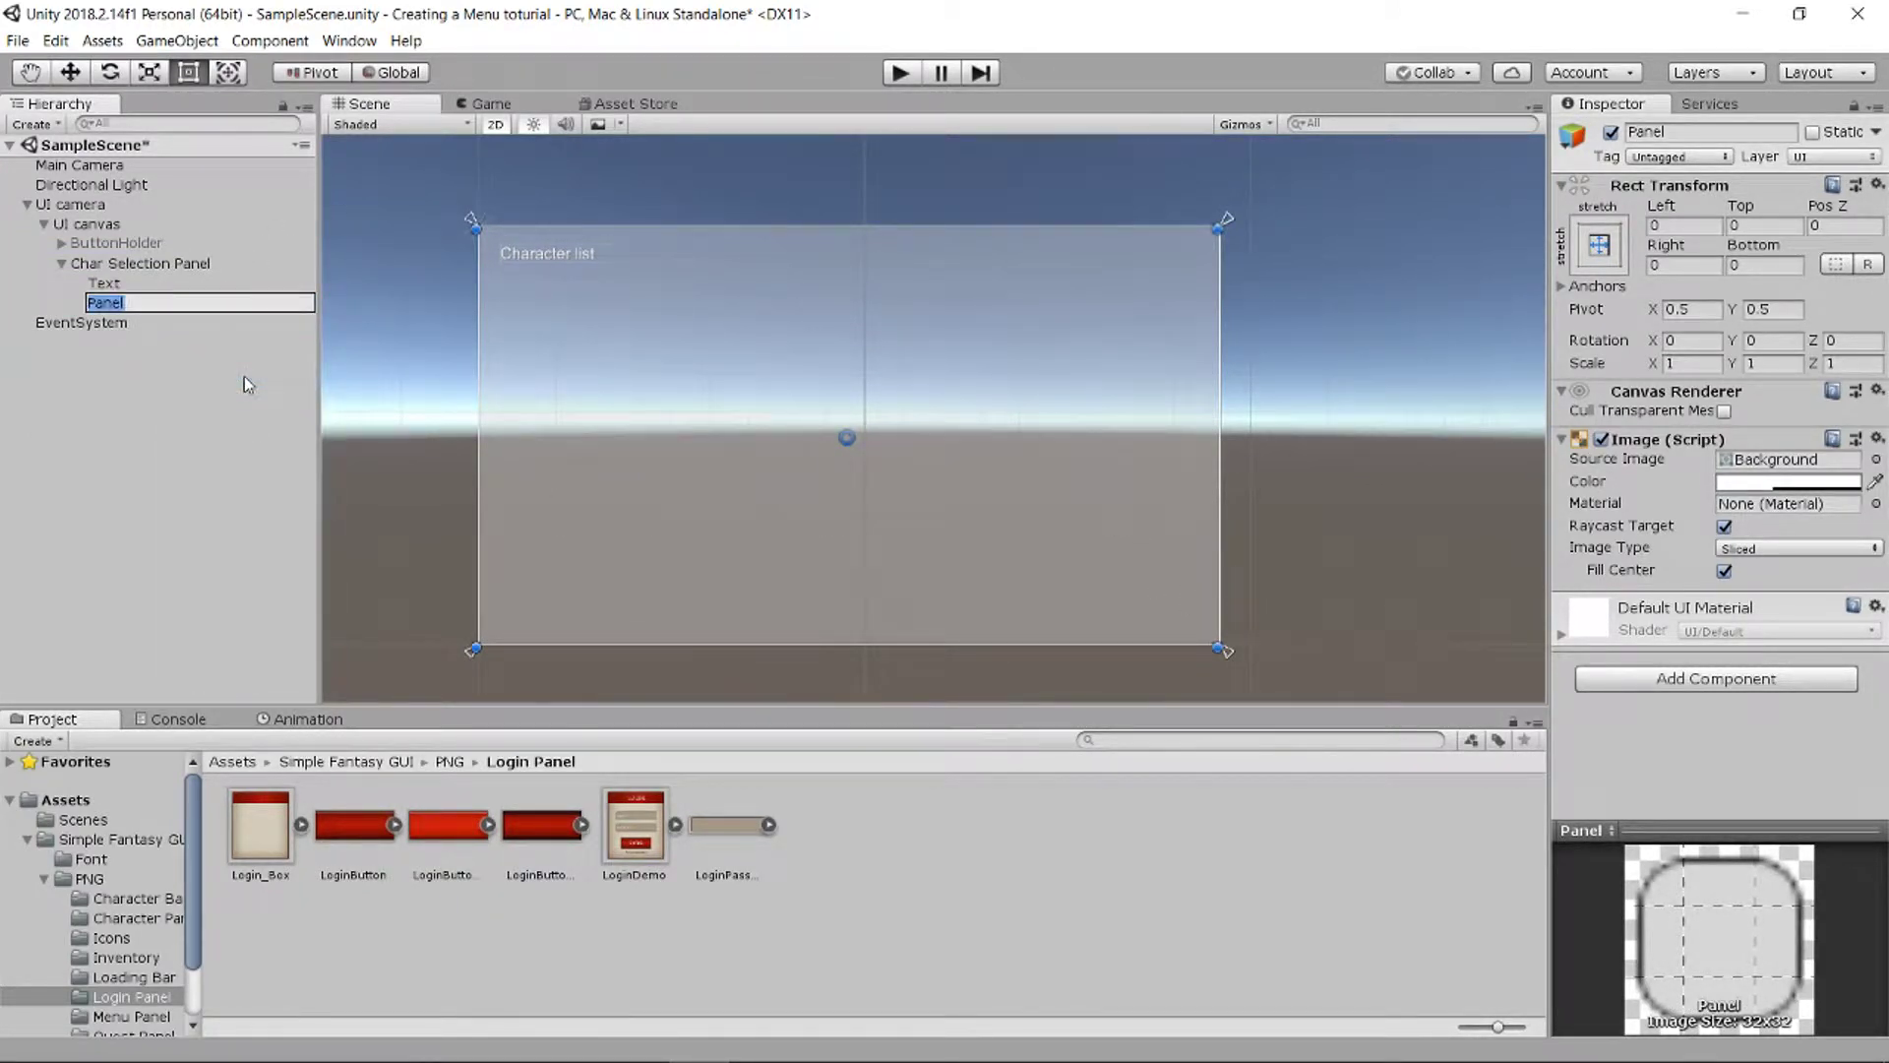
text(Current Characters)
key(Return)
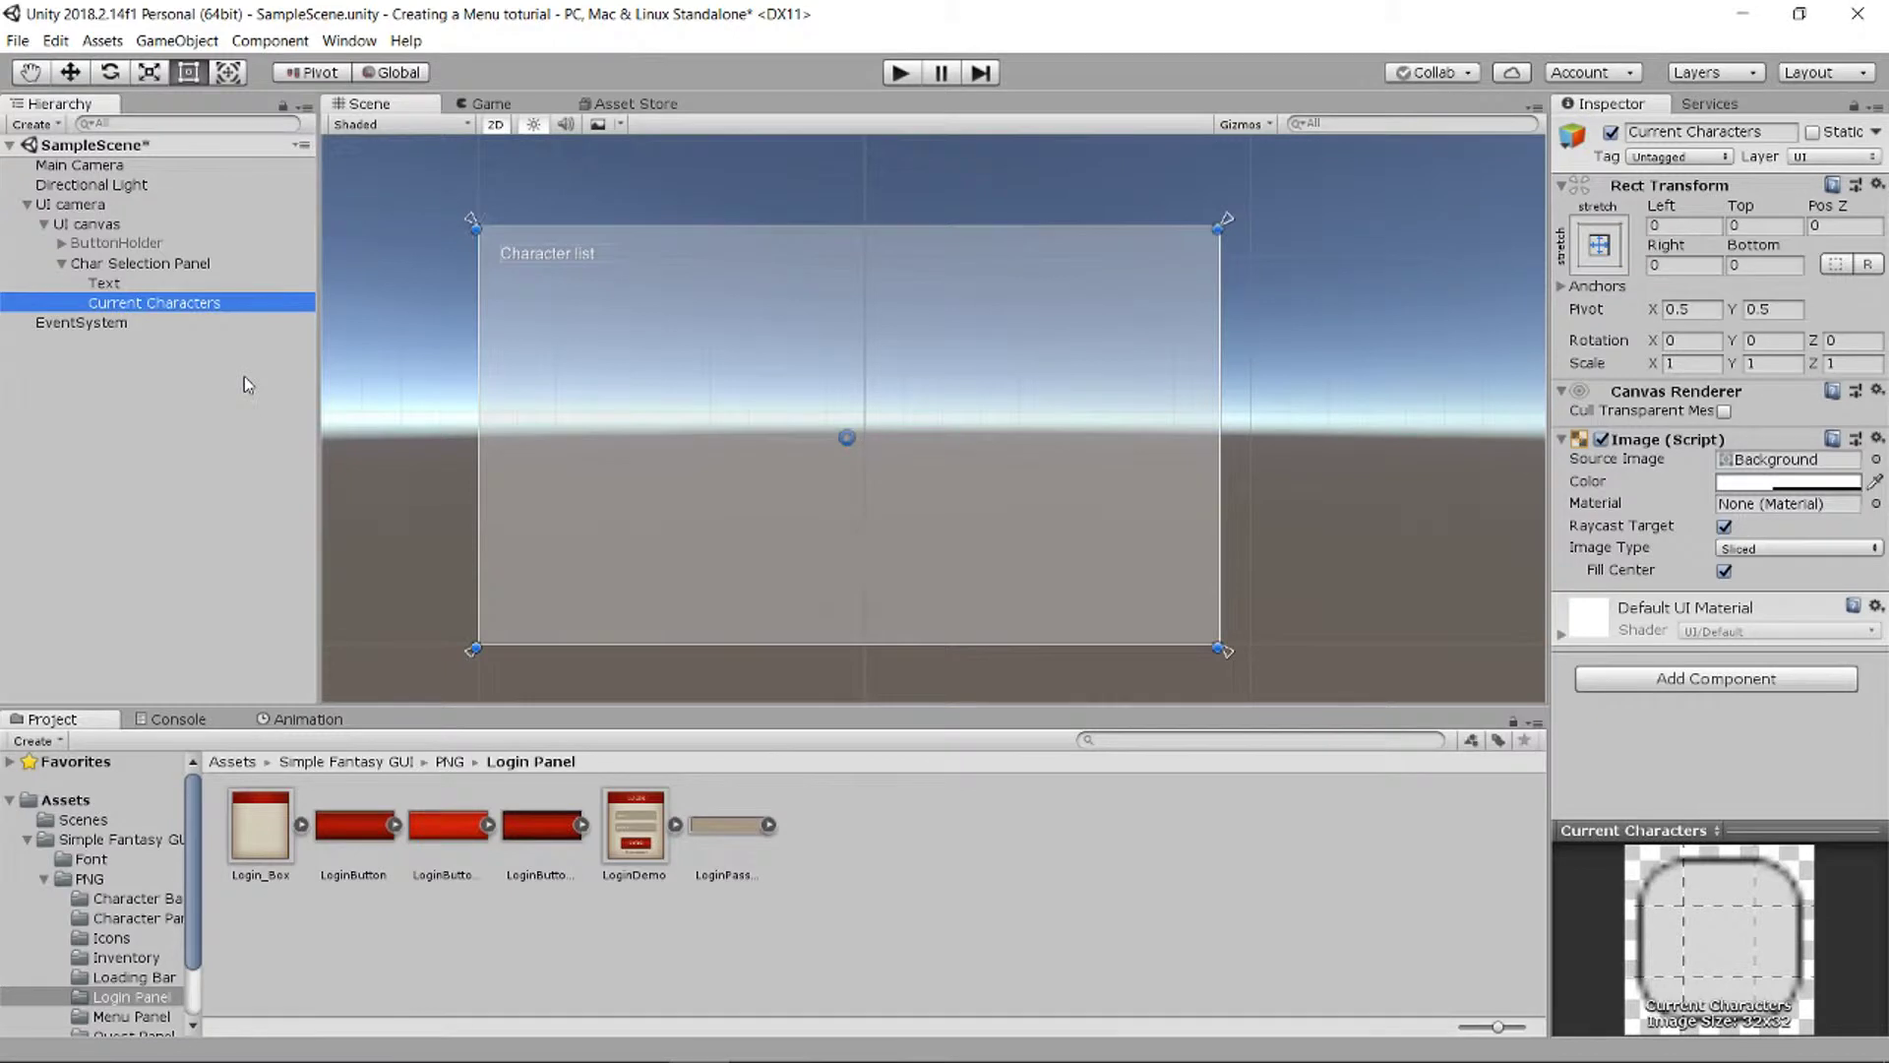
Step: Resize the Current Characters panel to about 732 by 161 just below the Character list text and anchor it to the top left
drag(476, 228, 499, 264)
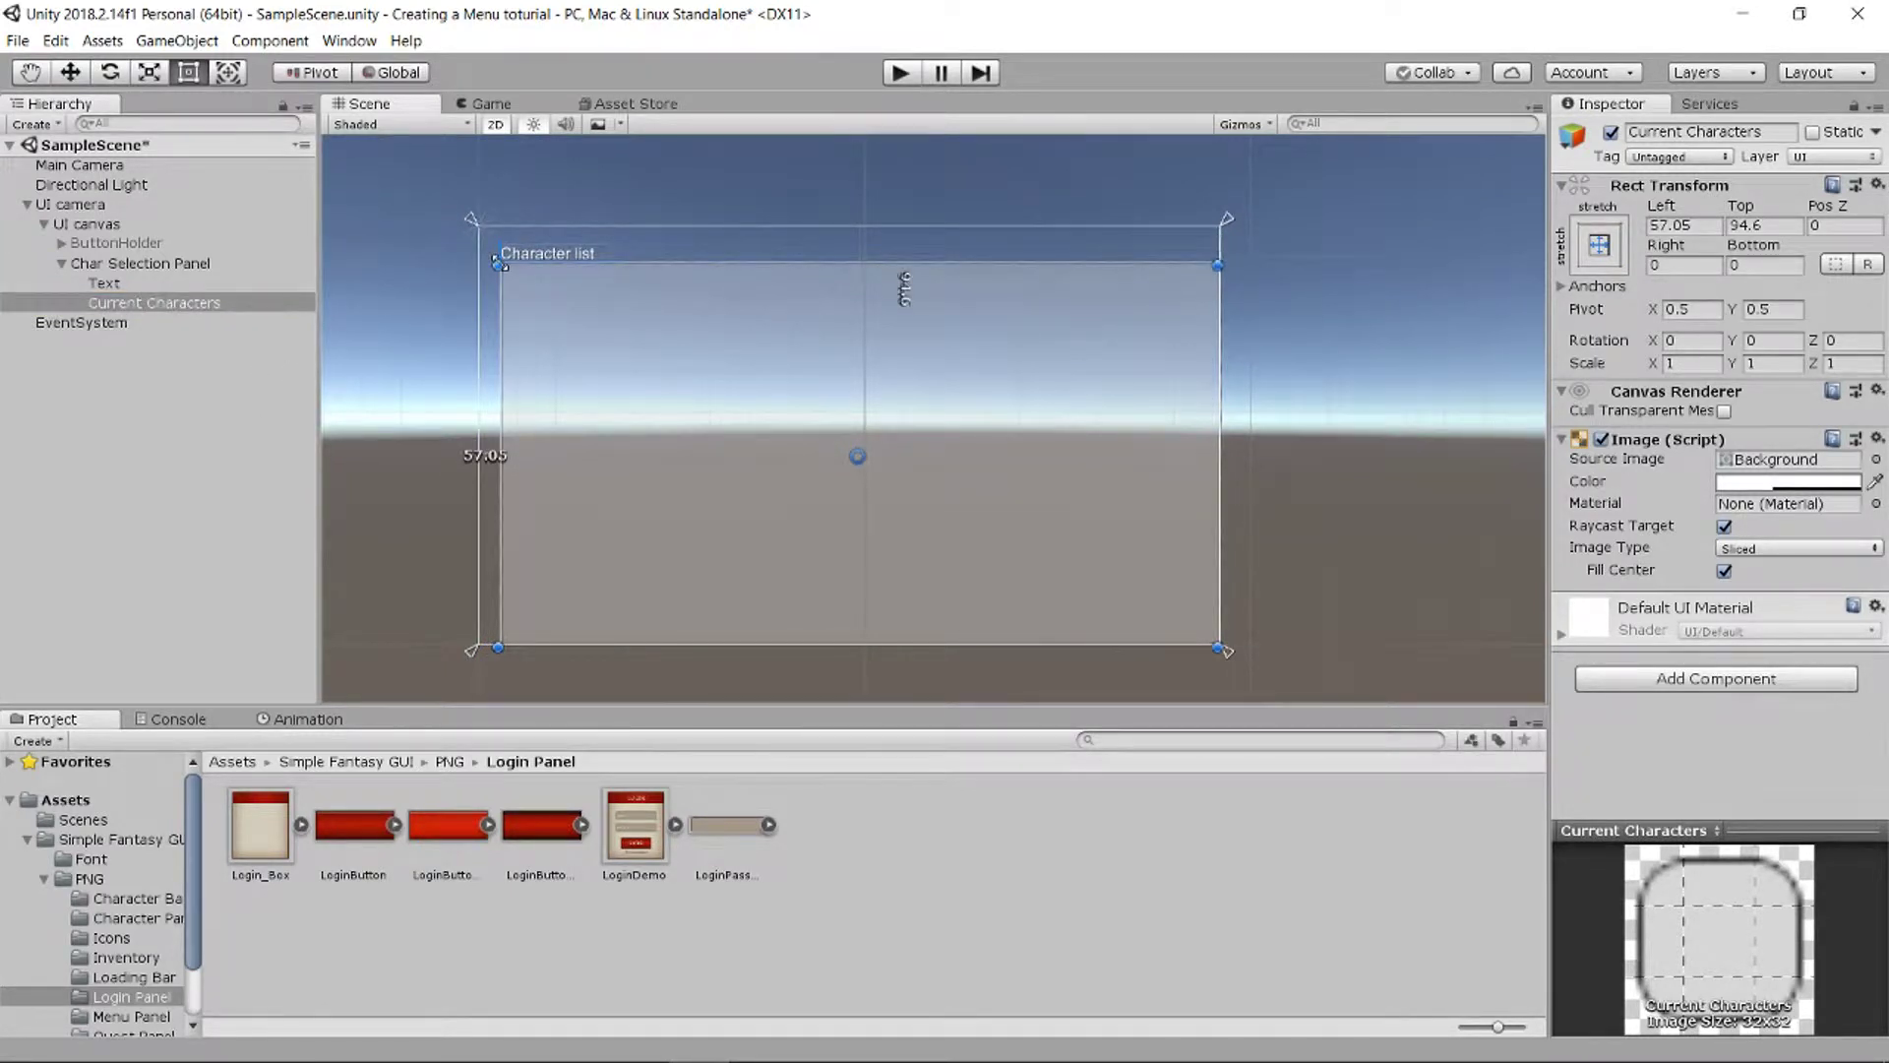
drag(1209, 643, 792, 330)
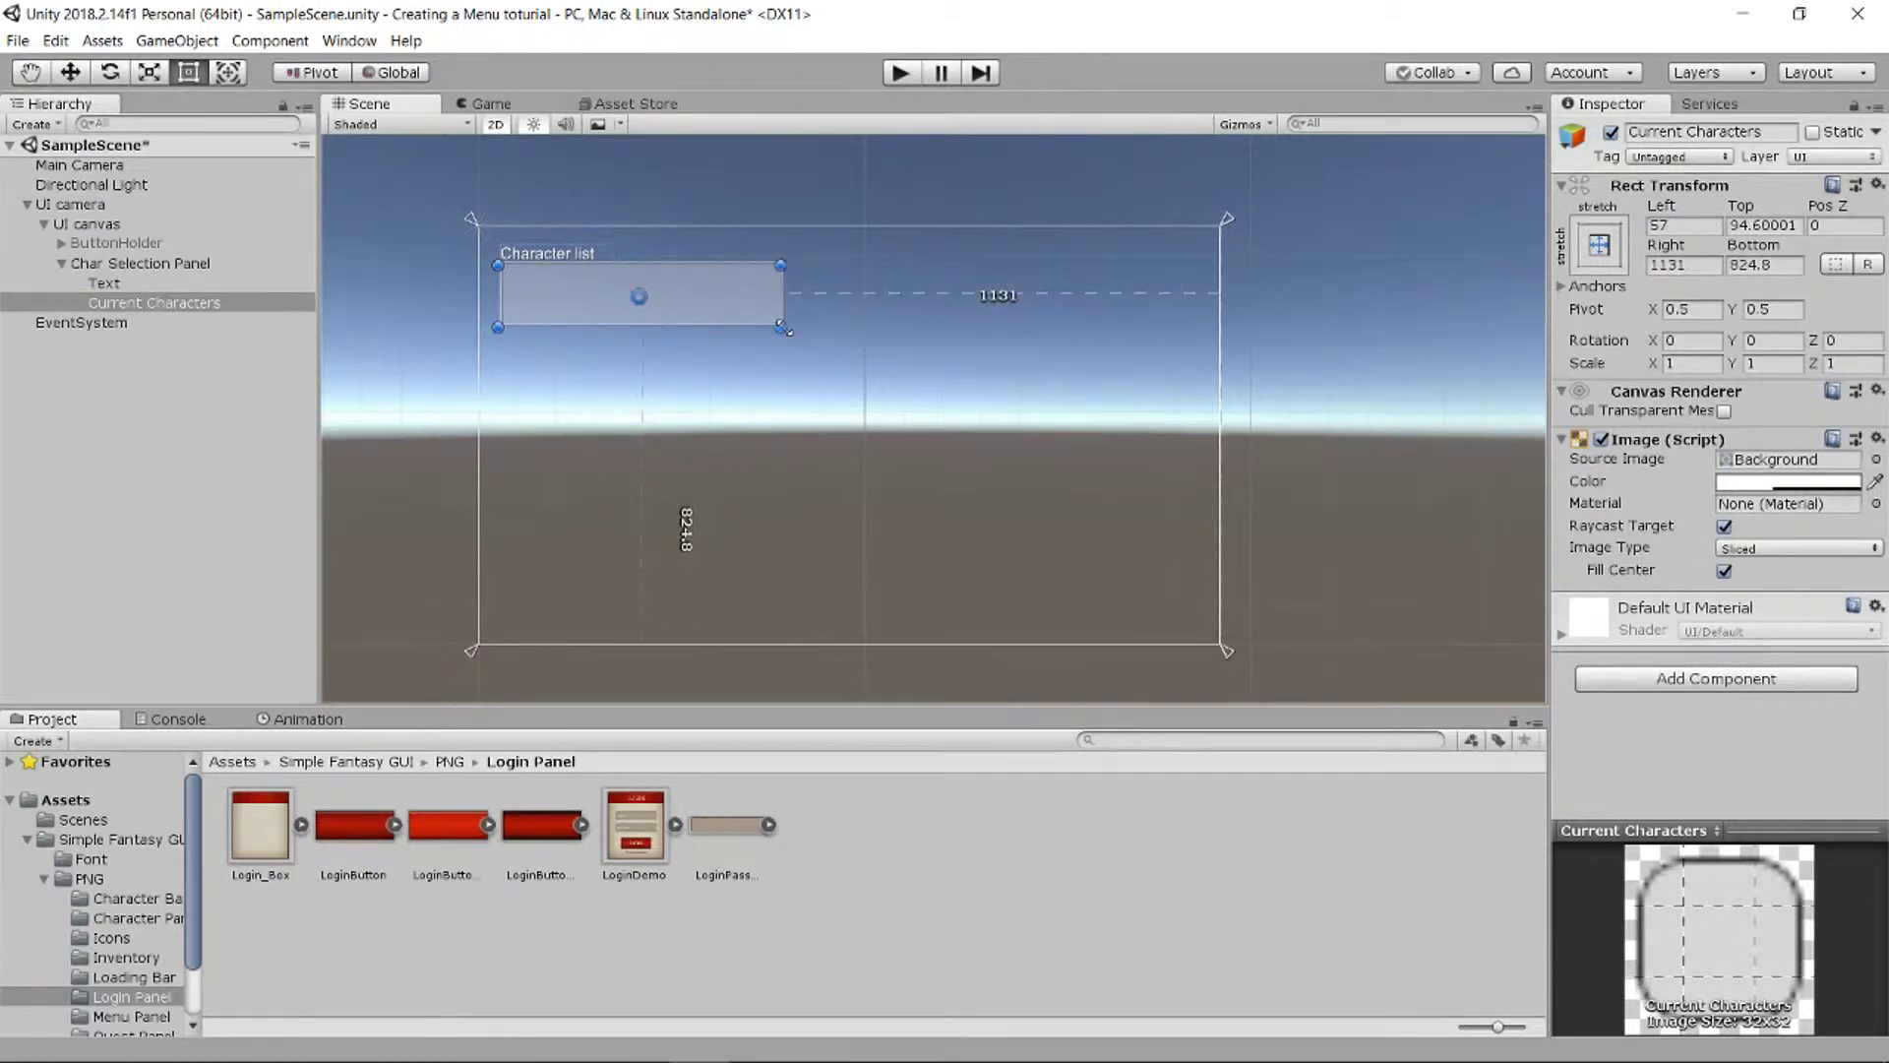
click(1617, 243)
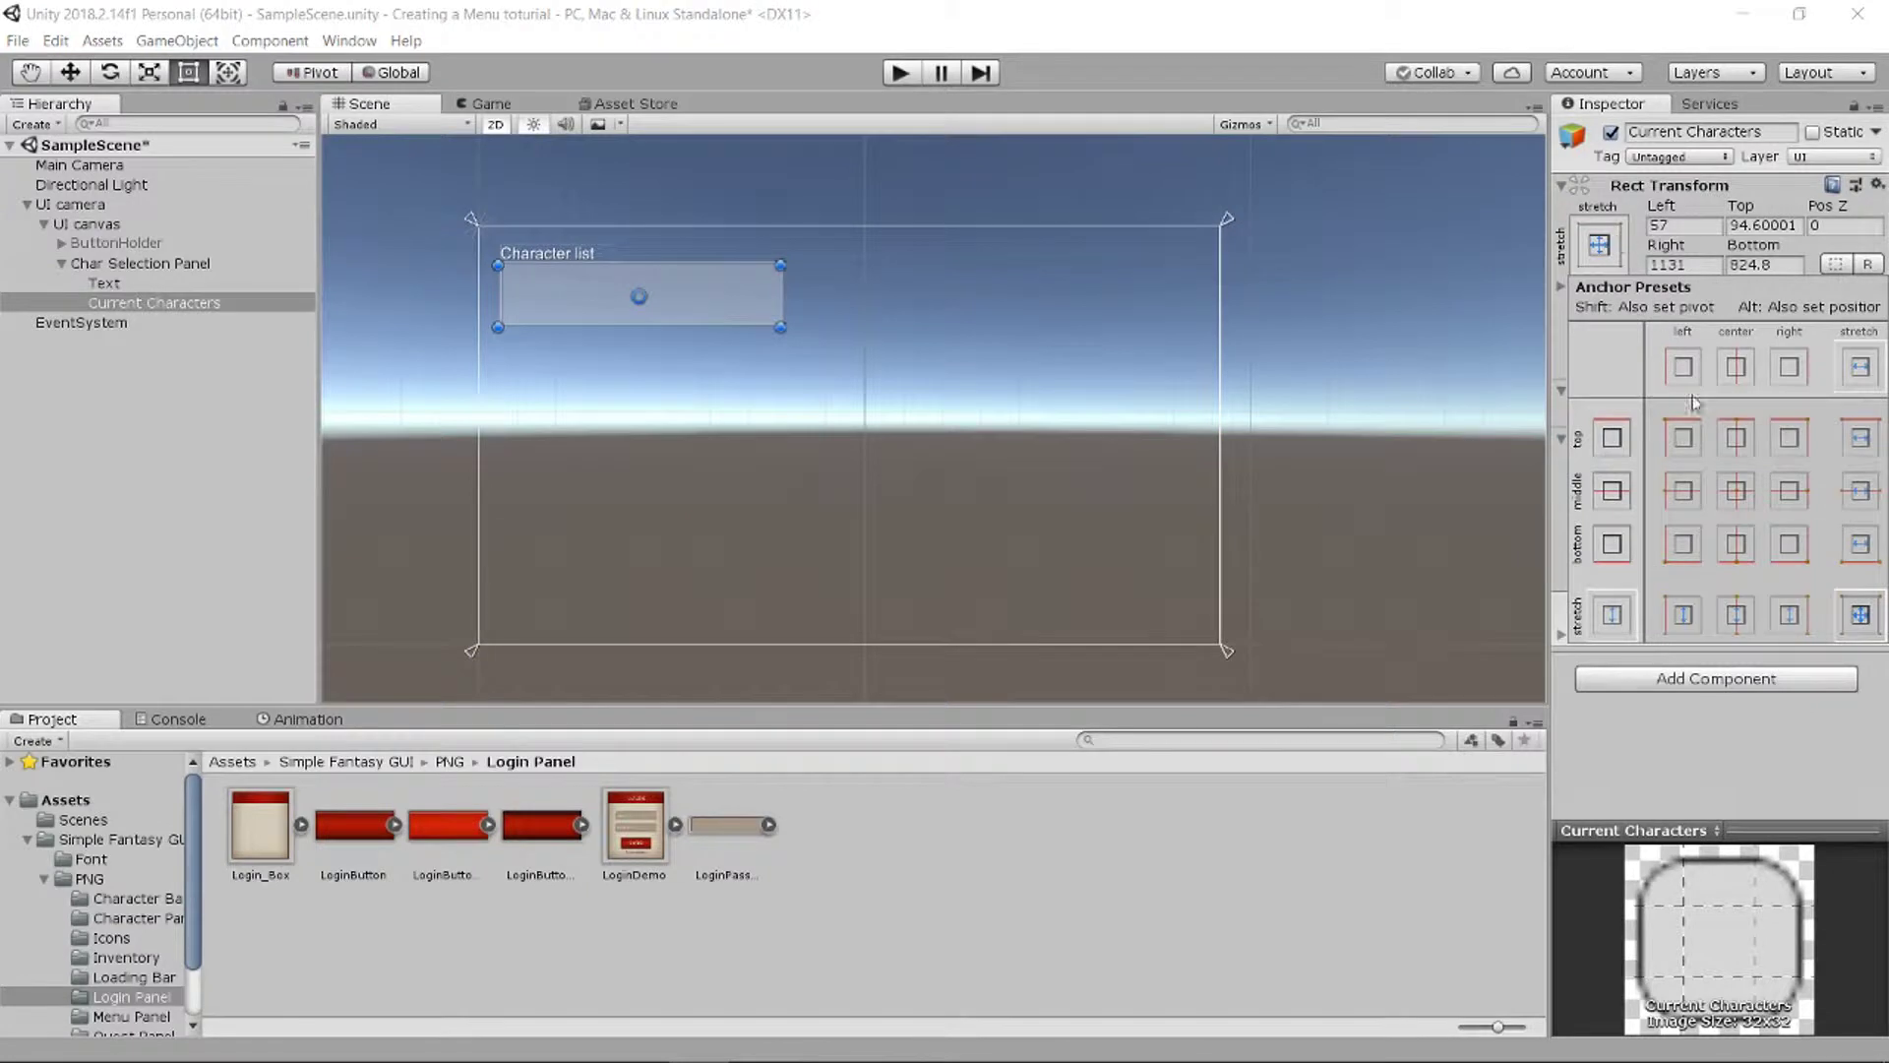
click(1684, 437)
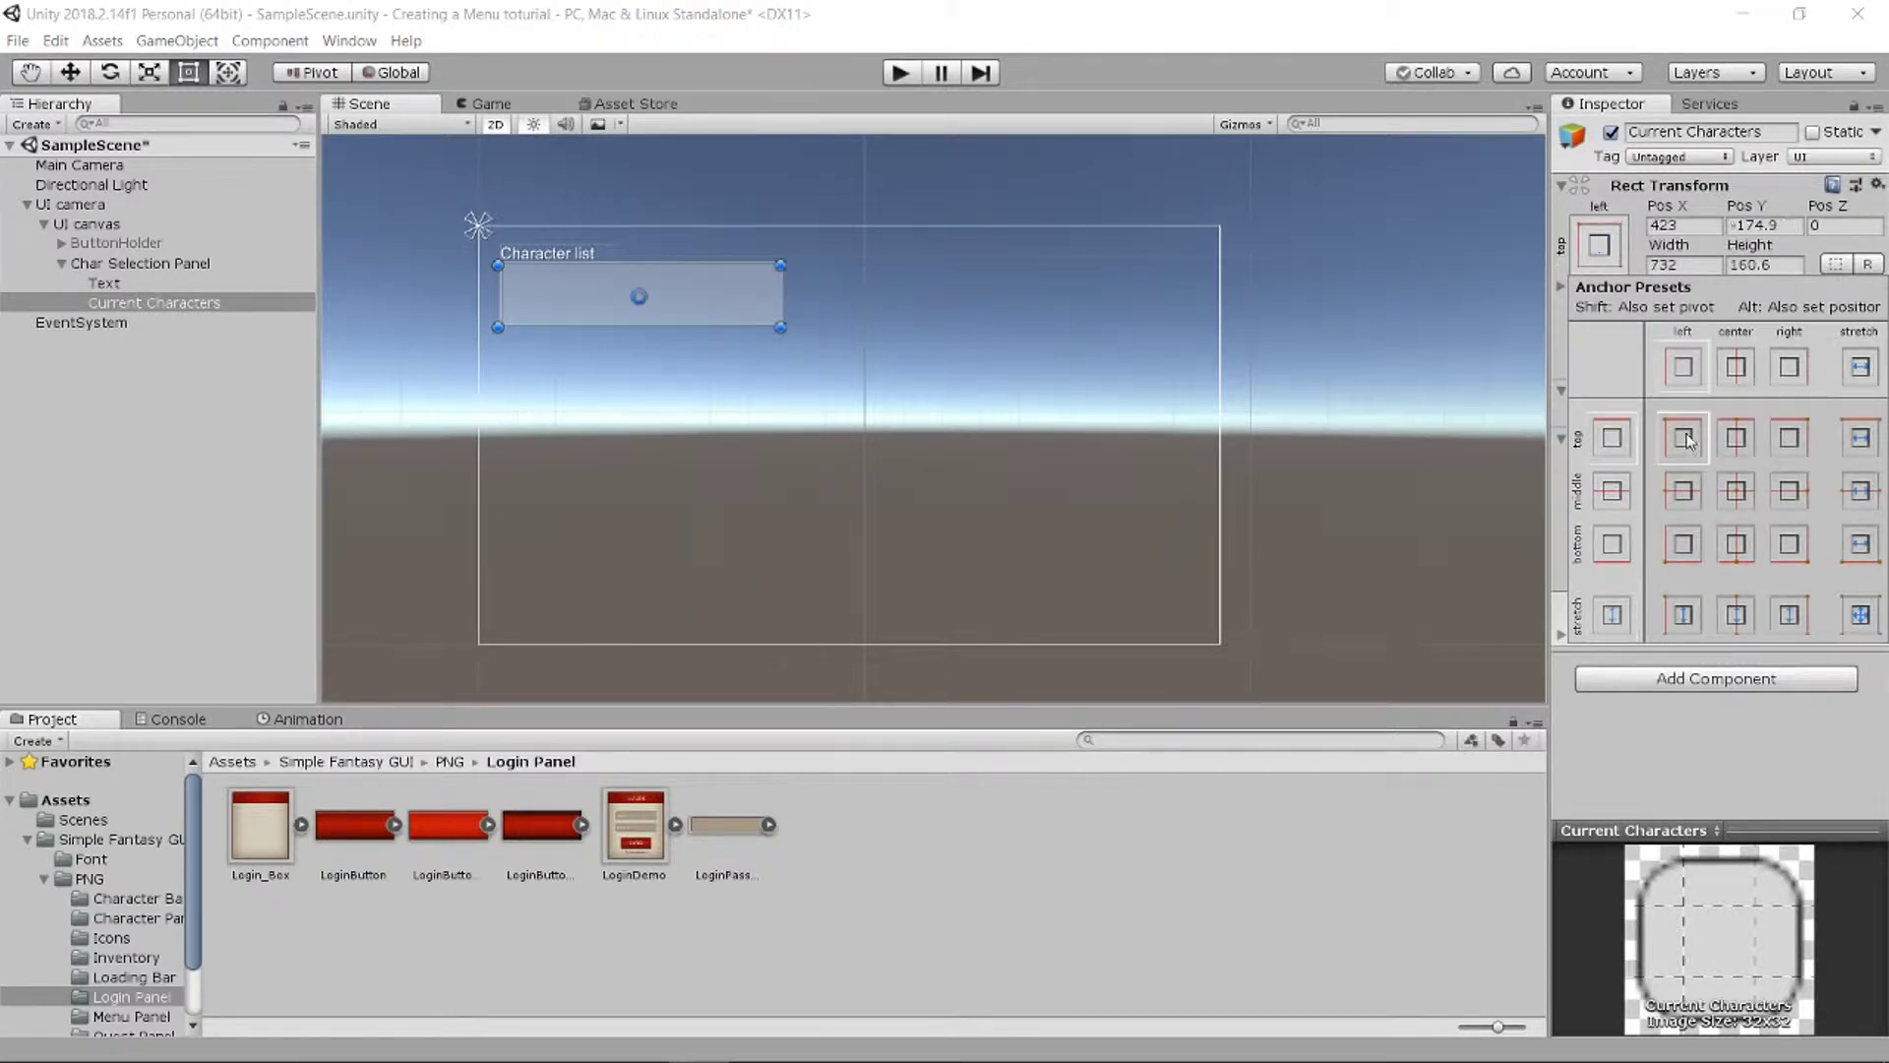
click(1599, 244)
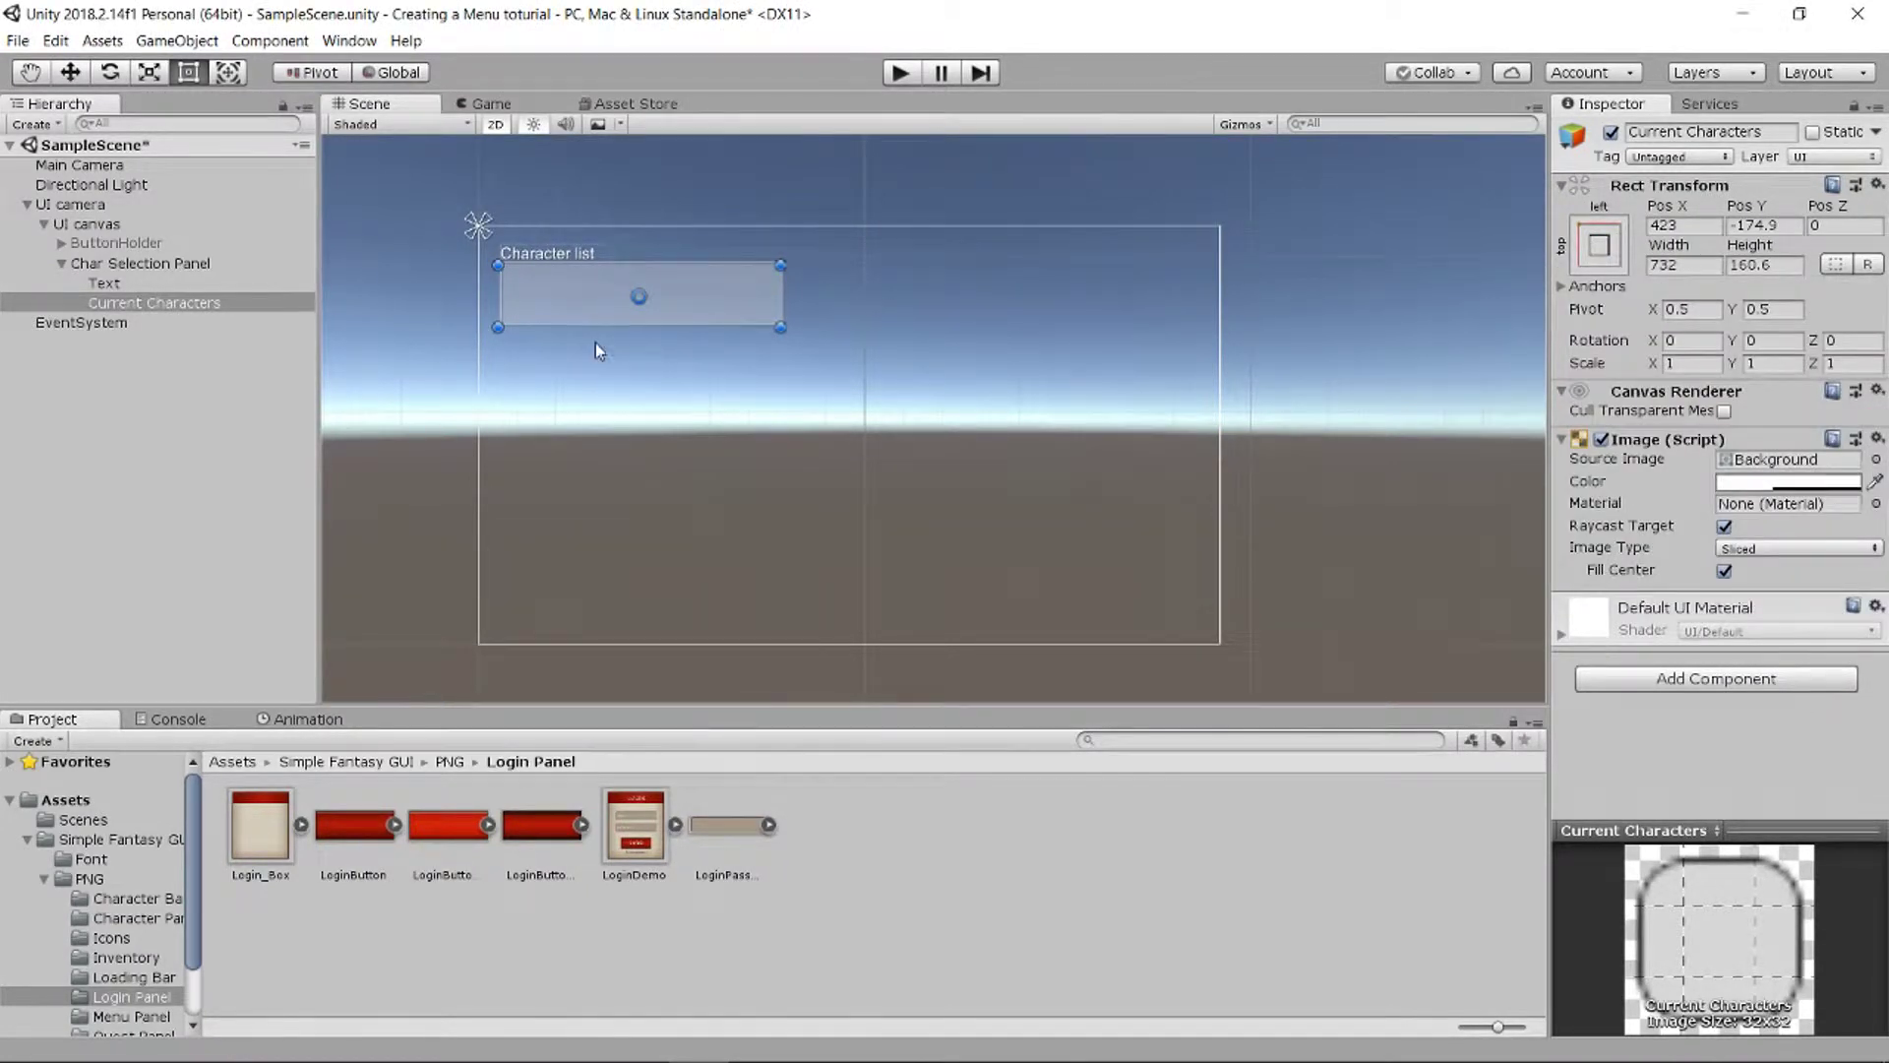
Step: Add a UI Image as a child of Current Characters
right_click(144, 308)
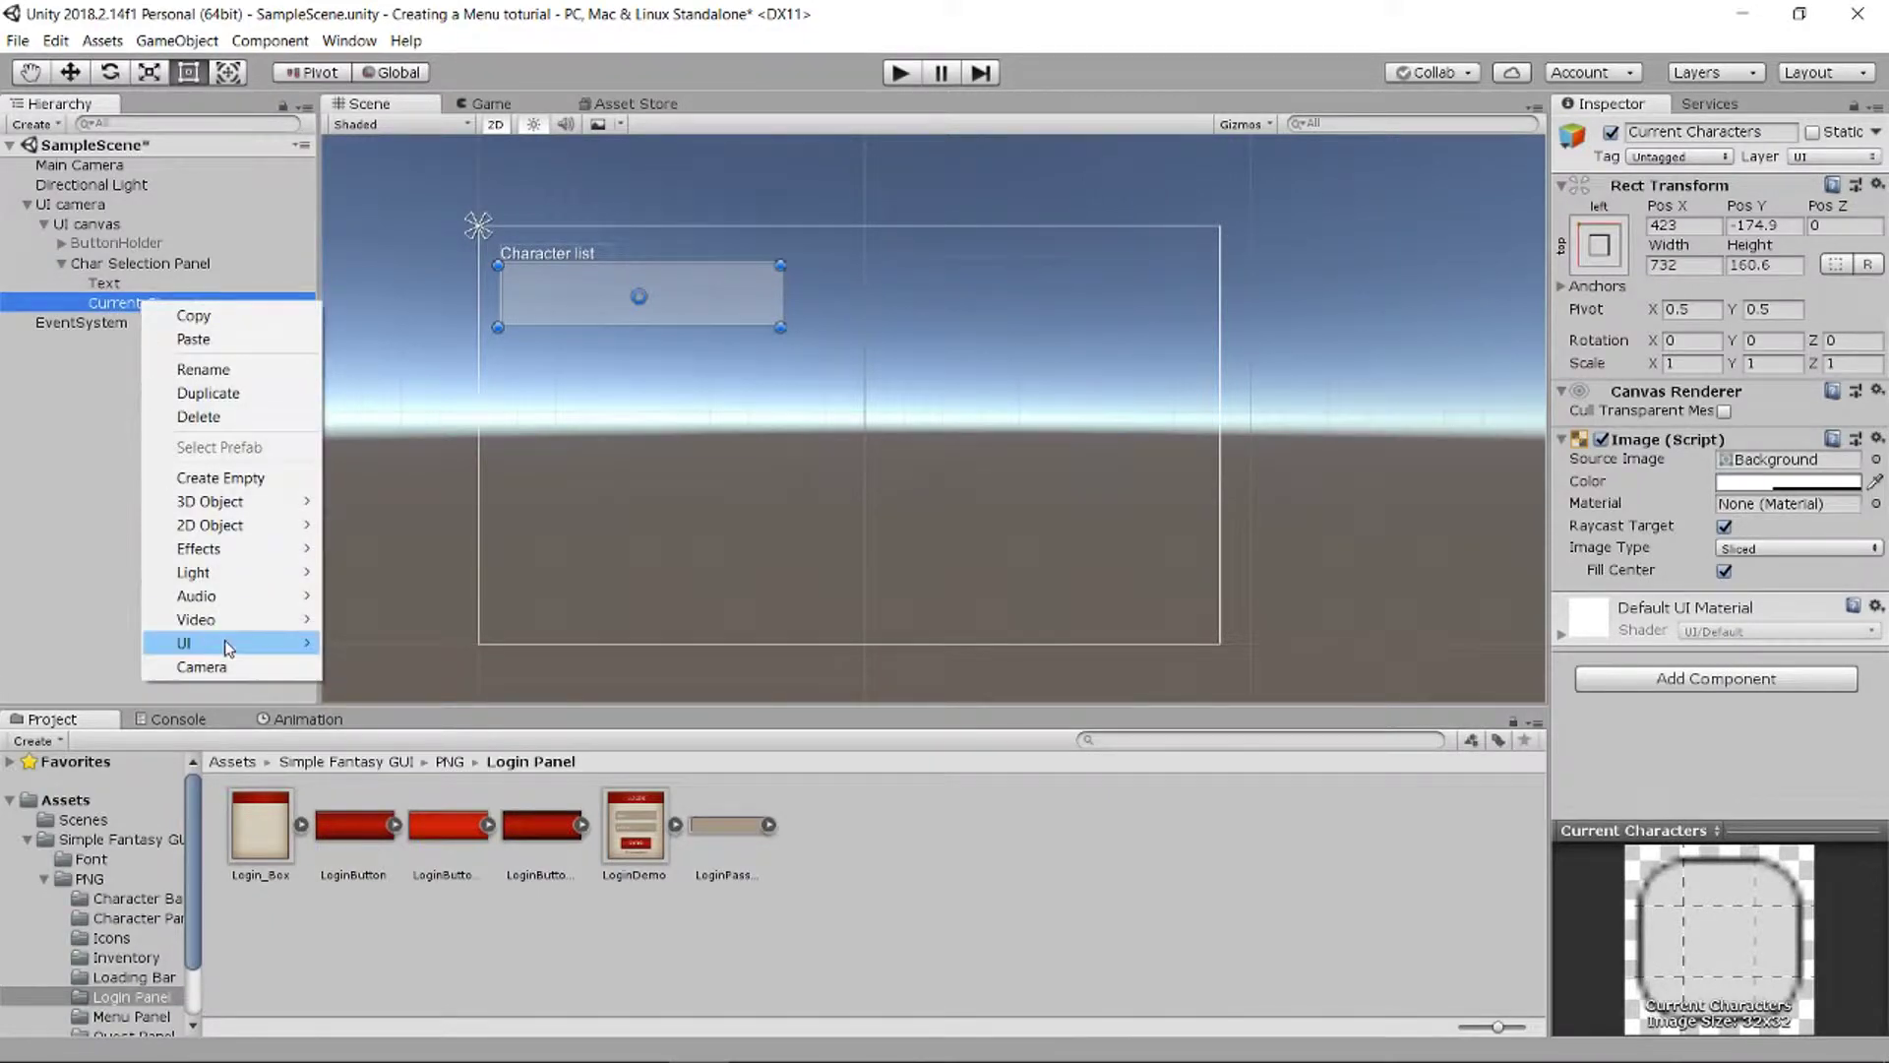
mouse_move(228, 654)
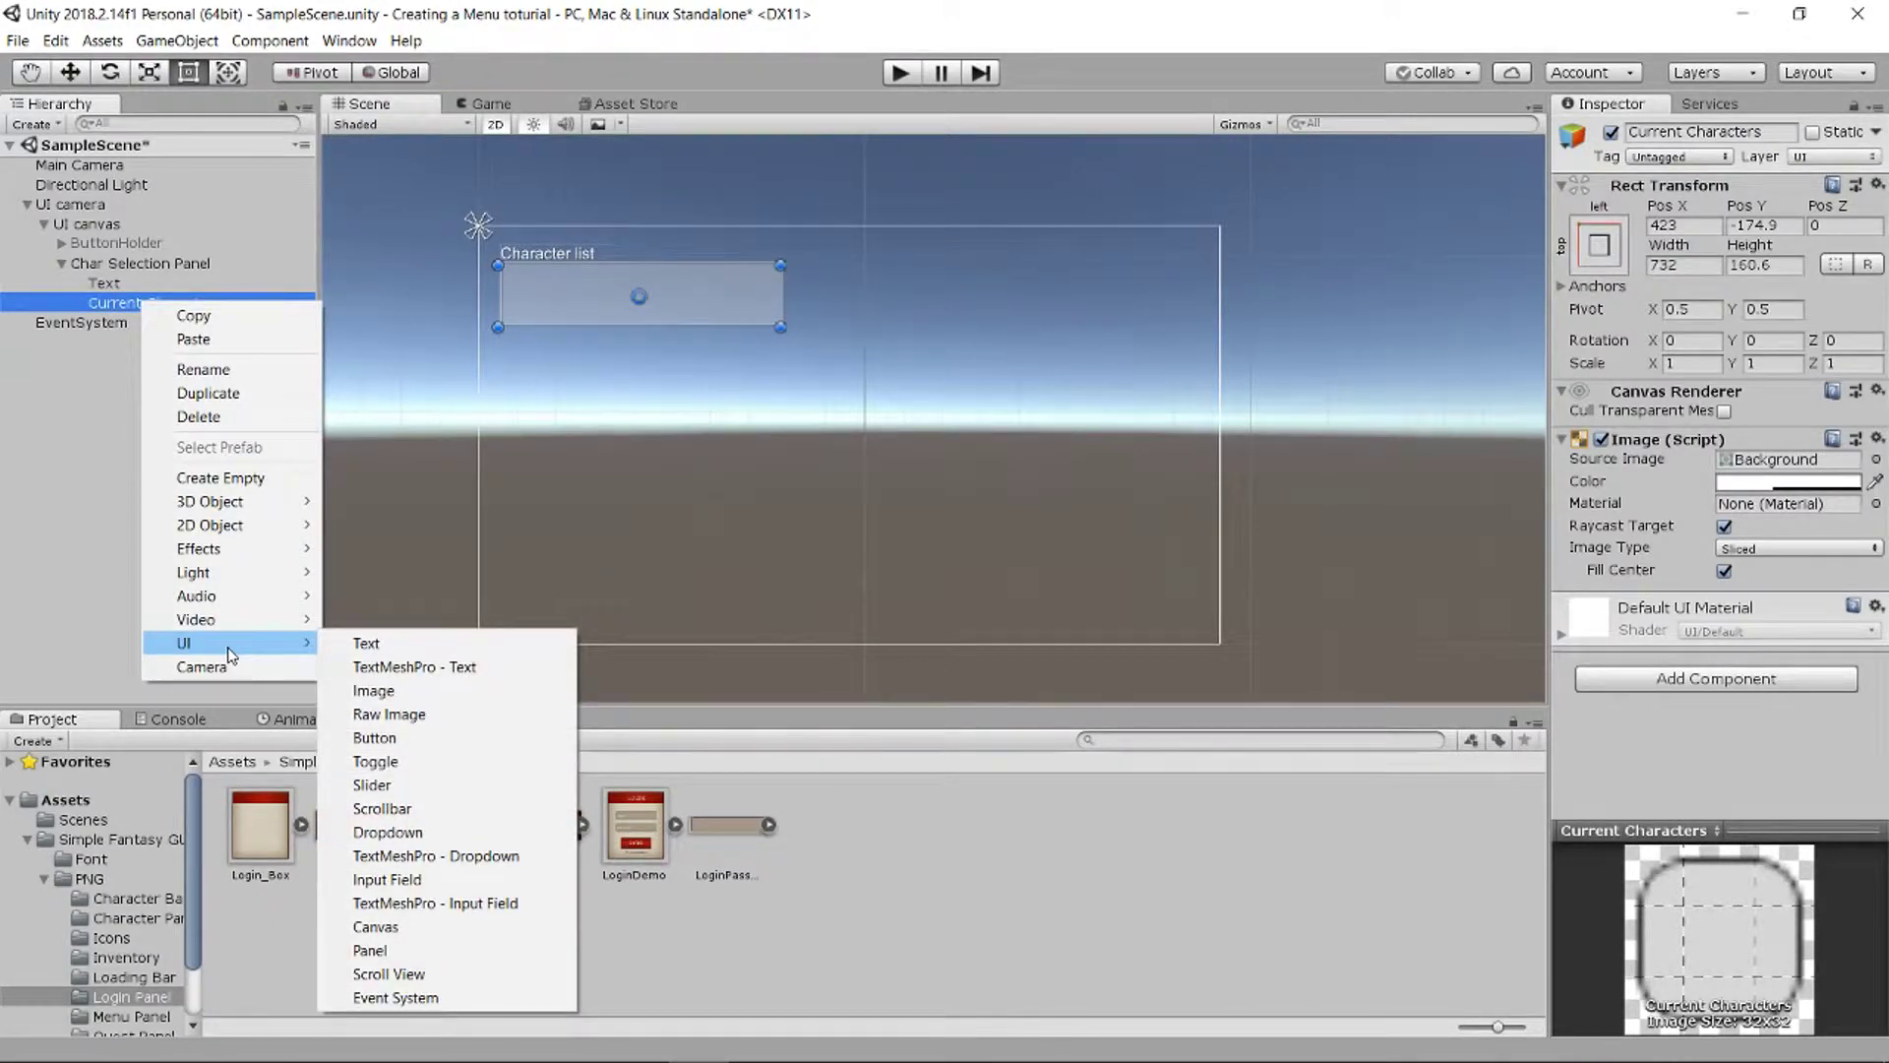
click(414, 692)
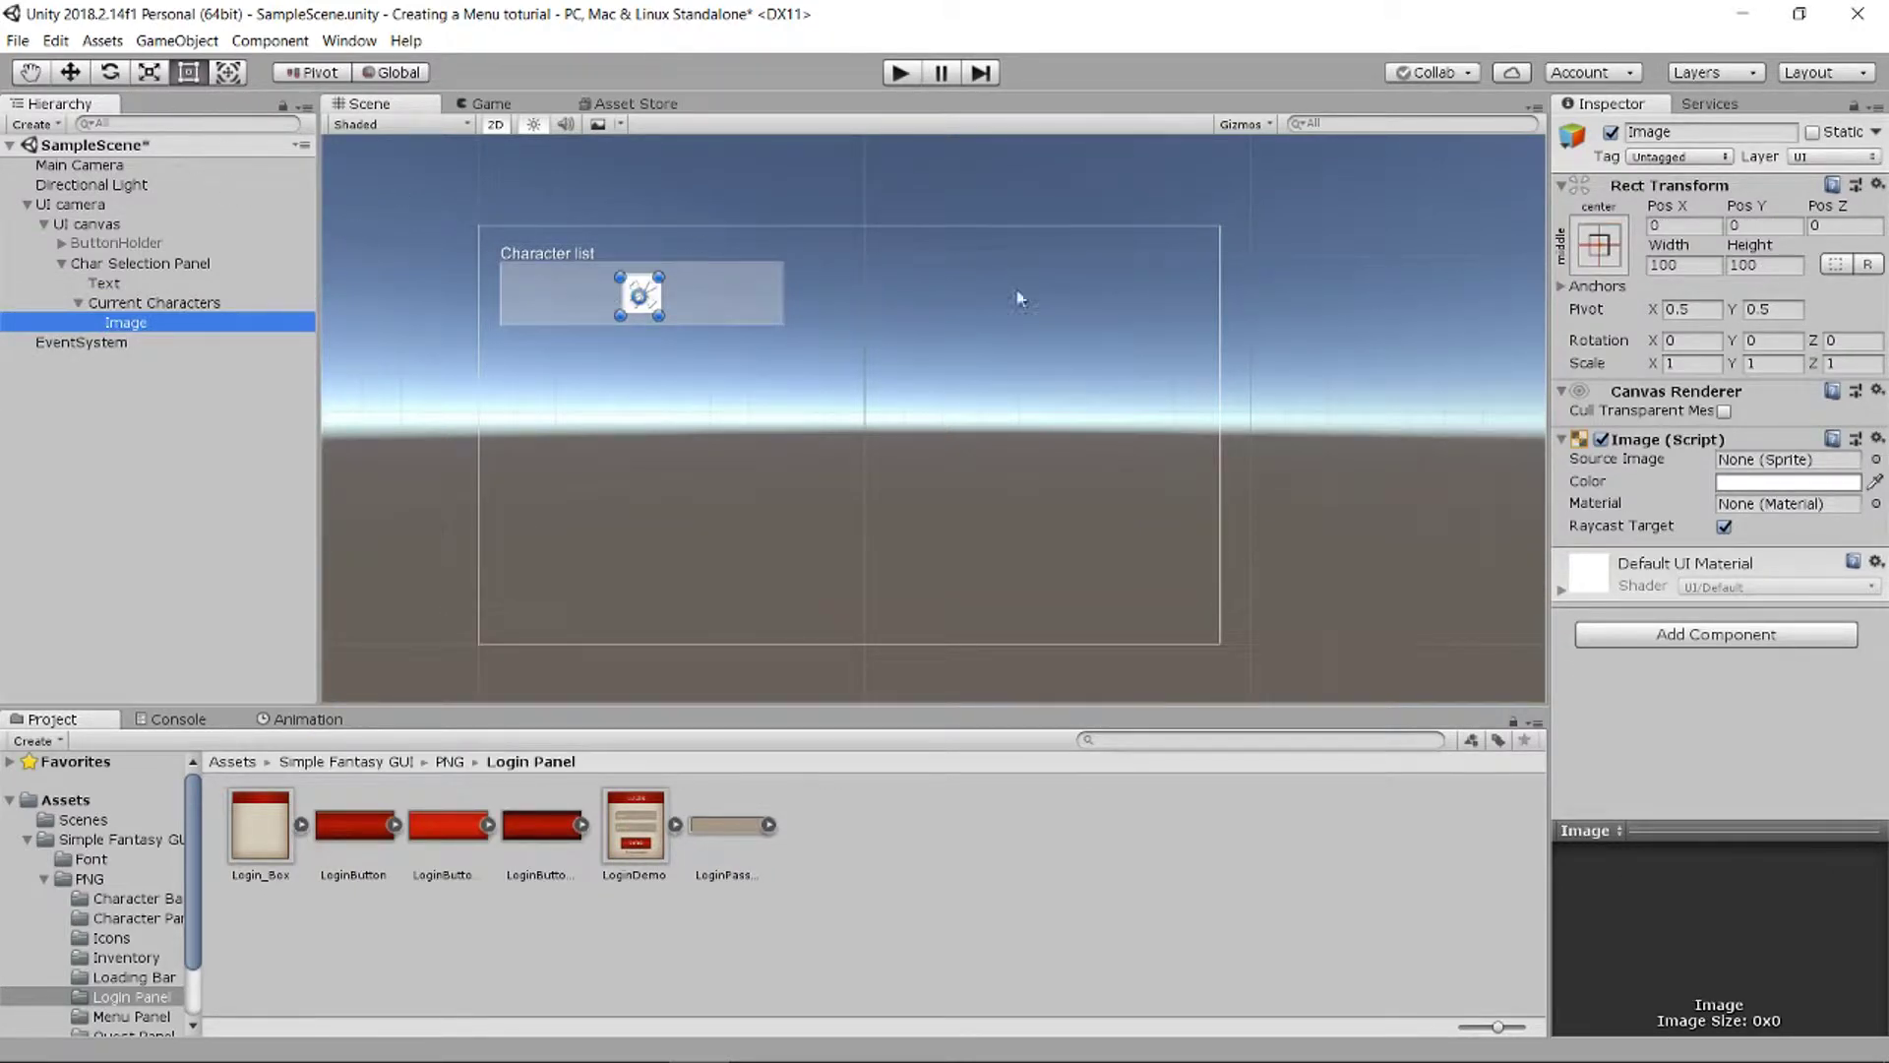
Step: Snap the image's anchor, pivot and position to the middle left of Current Characters, then shift it inward to Pos X 19
click(1586, 260)
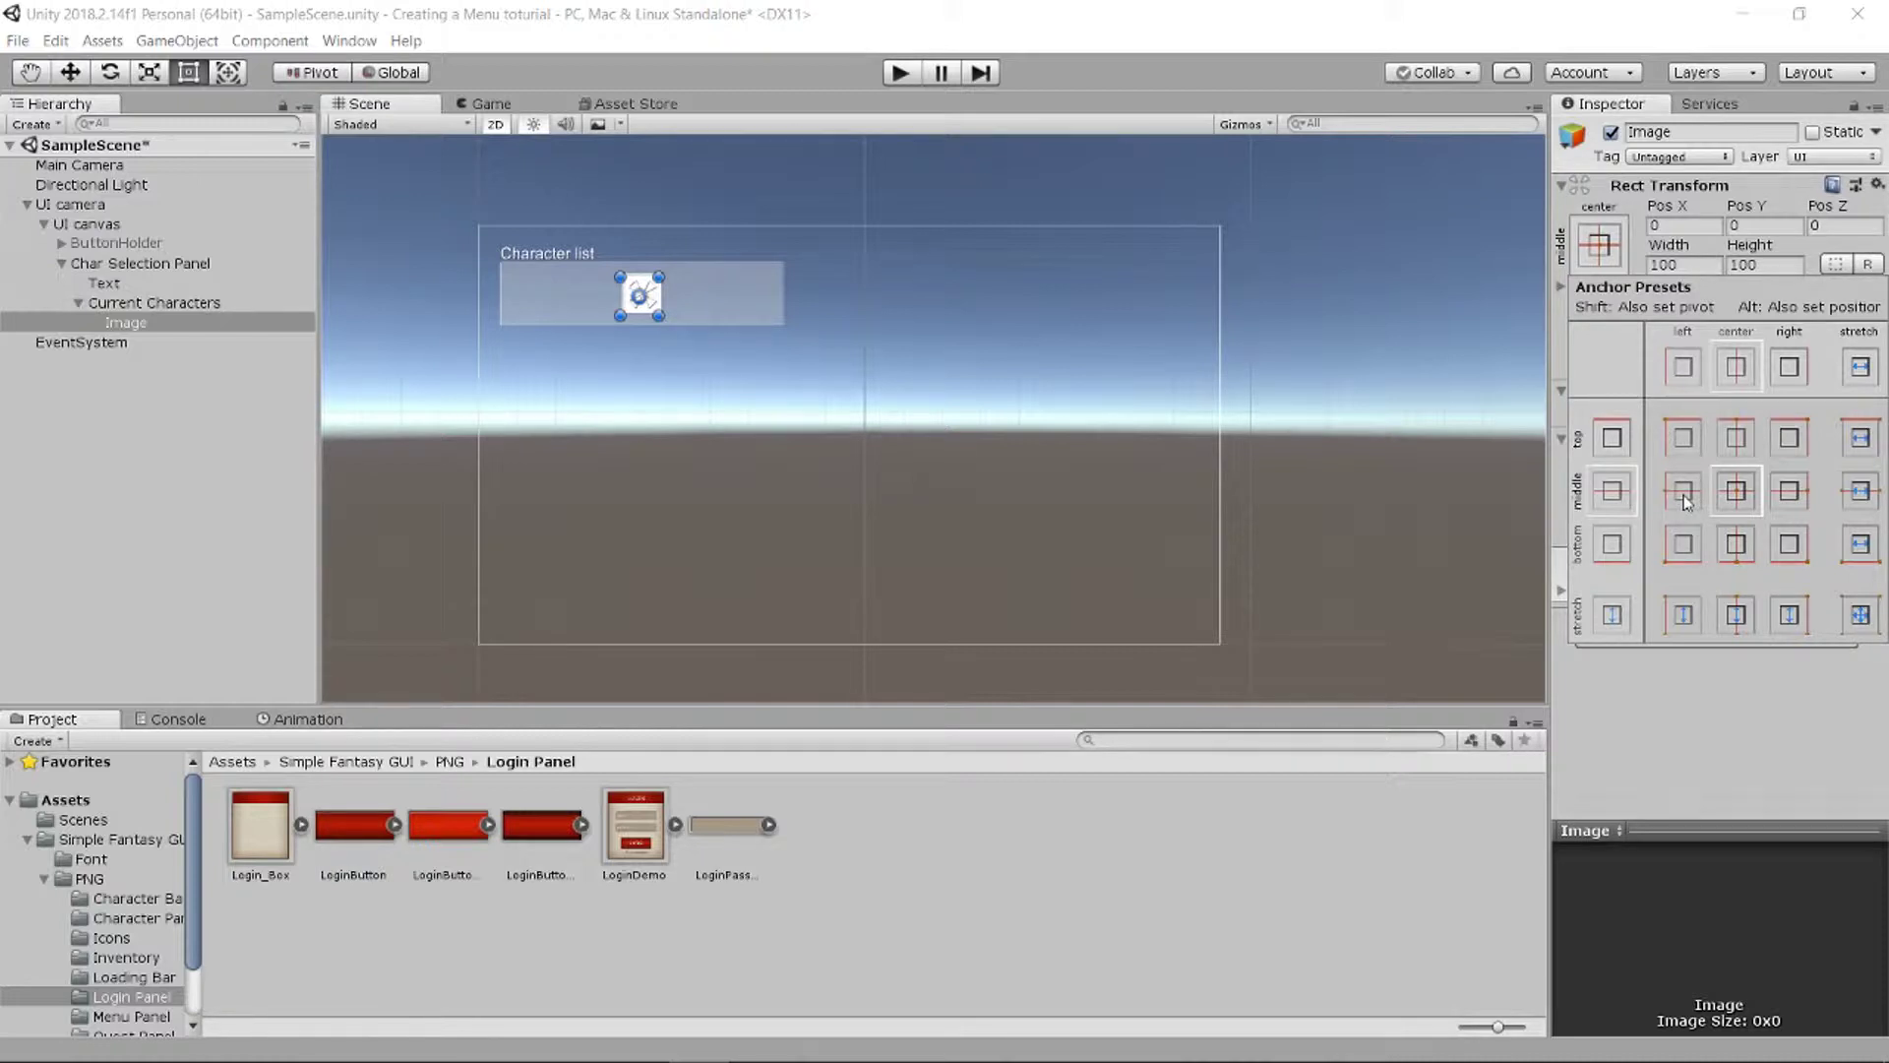
key(alt)
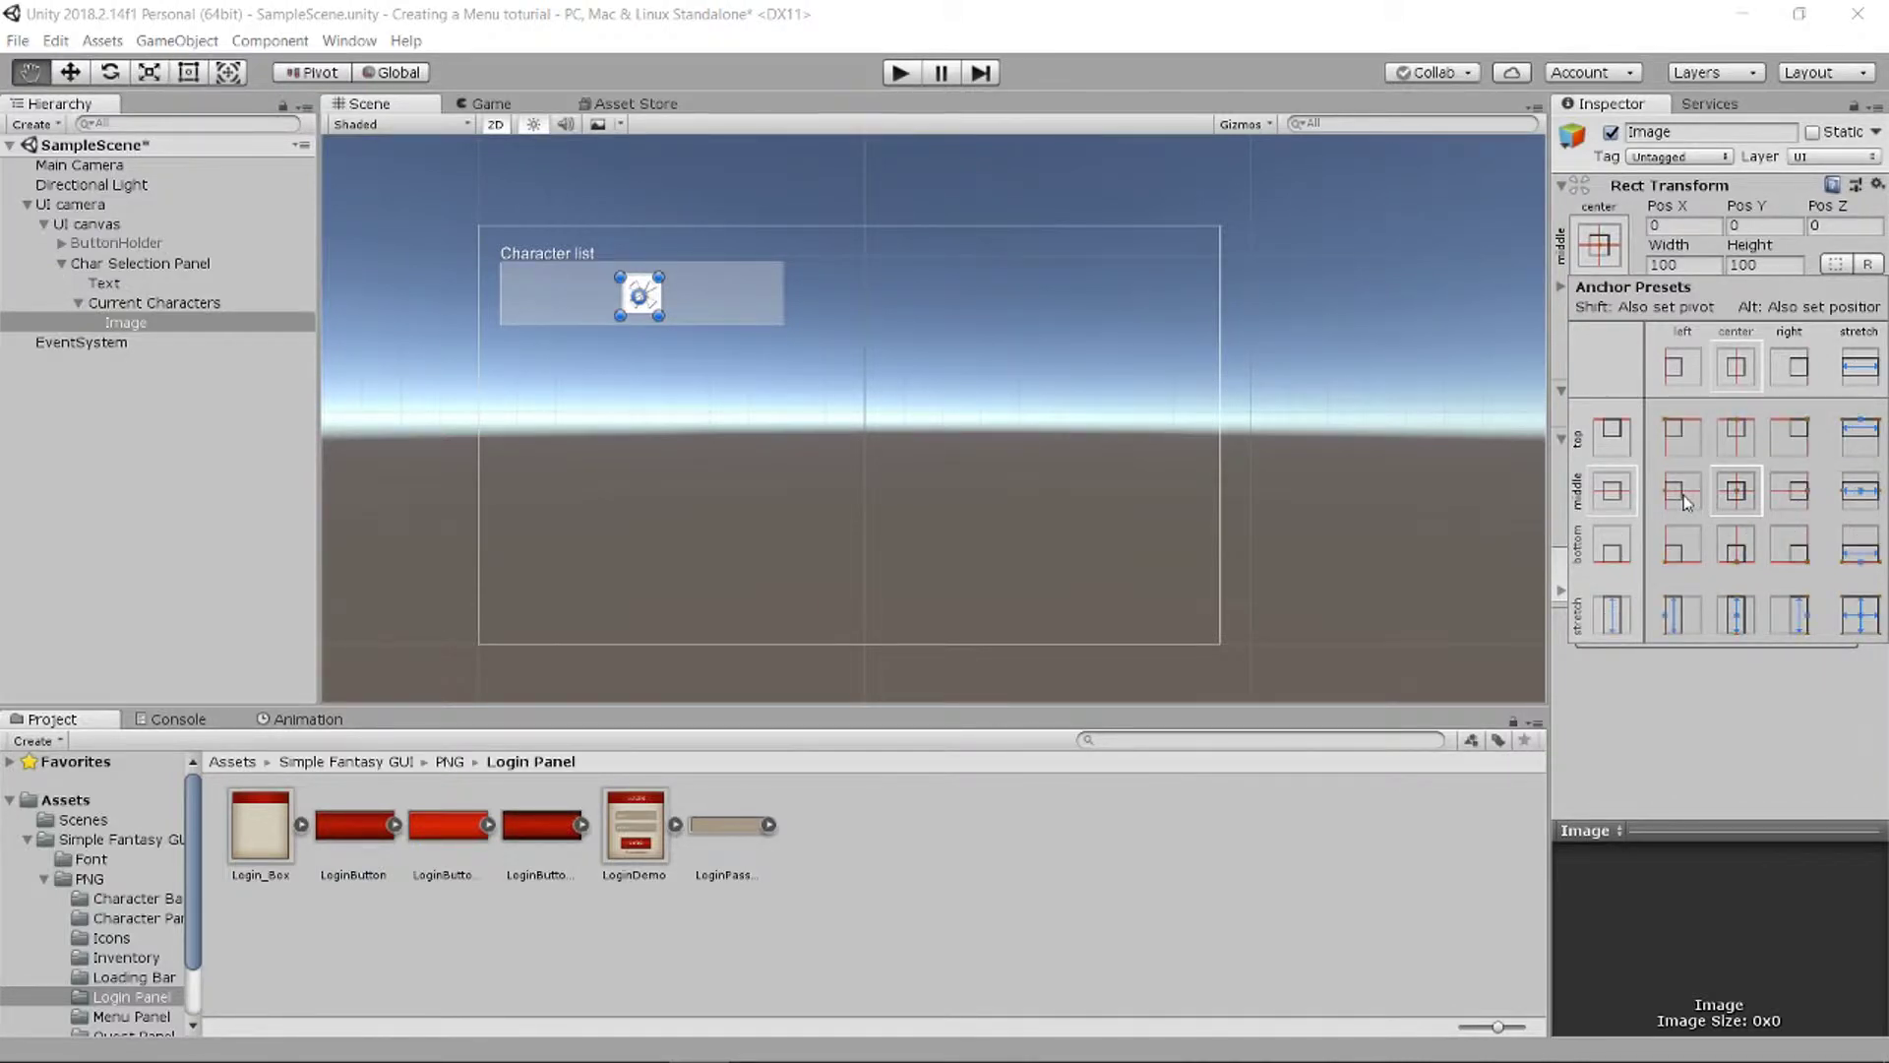
alt+click(1687, 499)
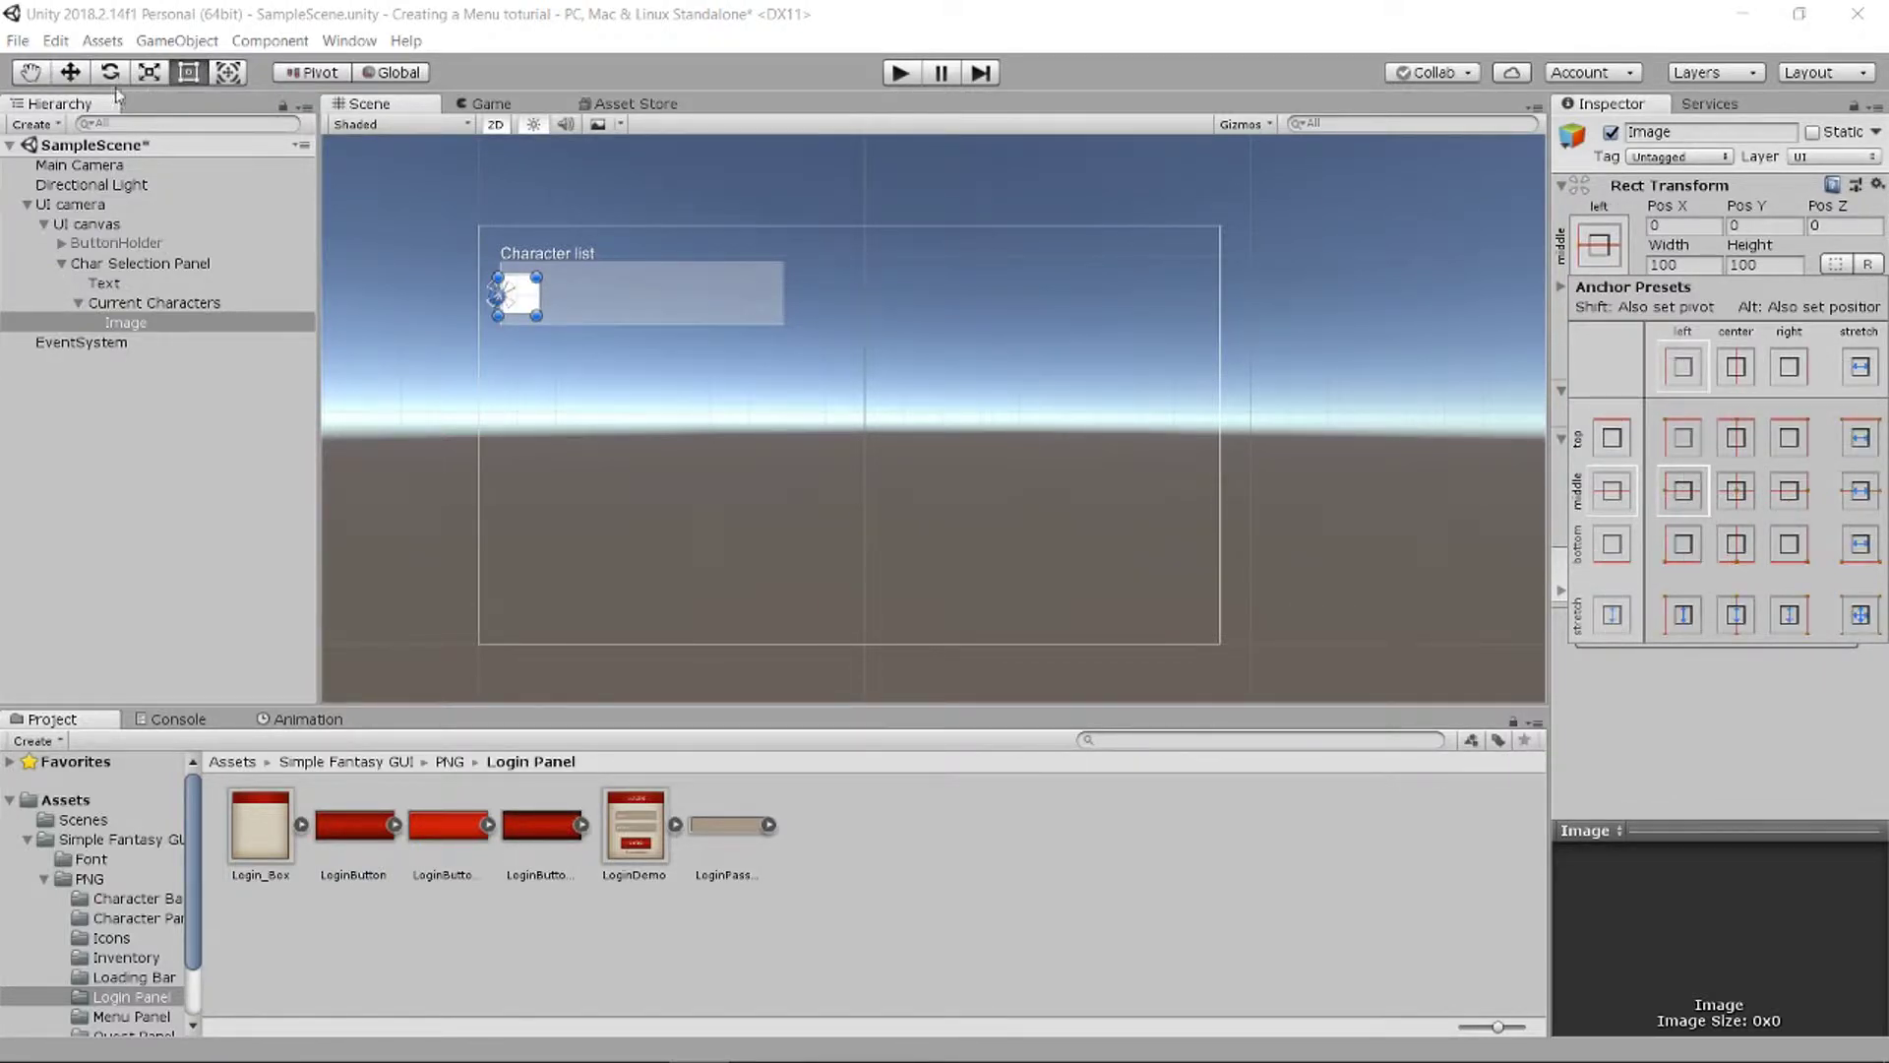
click(70, 72)
click(69, 72)
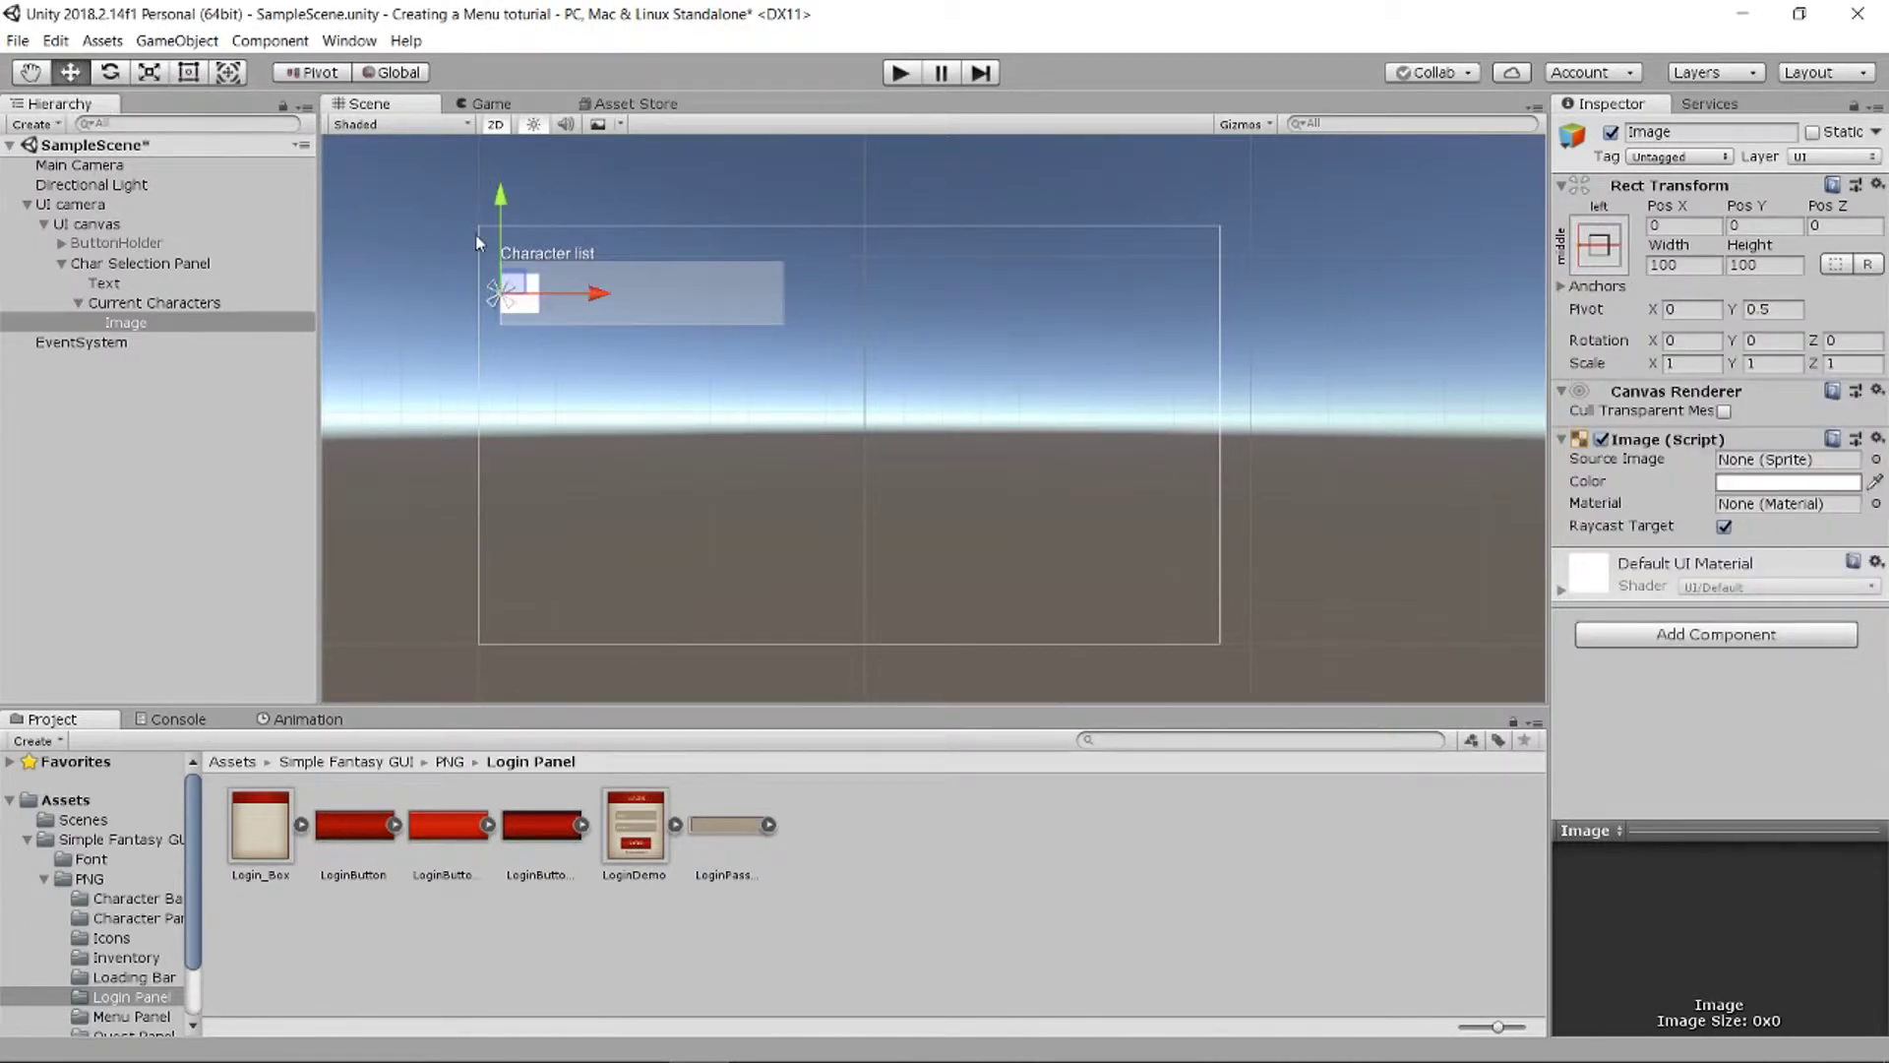
drag(520, 284, 532, 284)
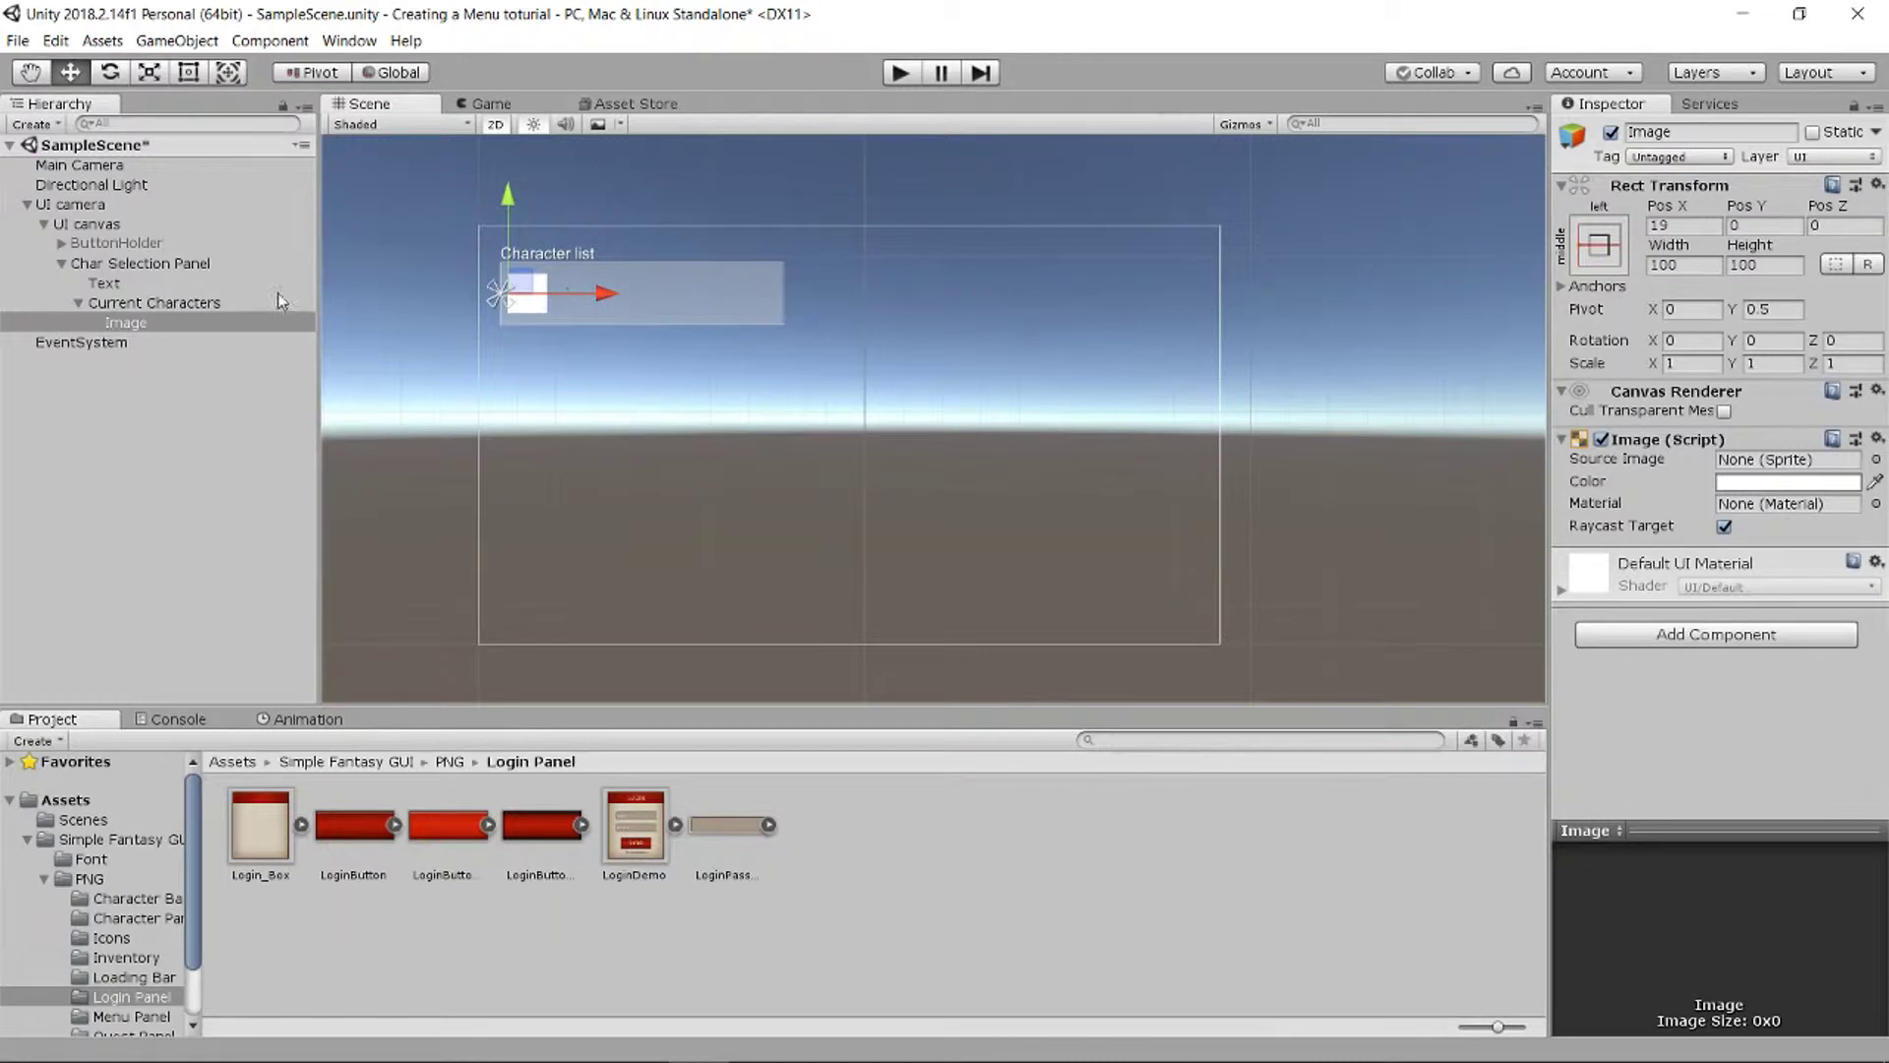
right_click(138, 323)
click(96, 325)
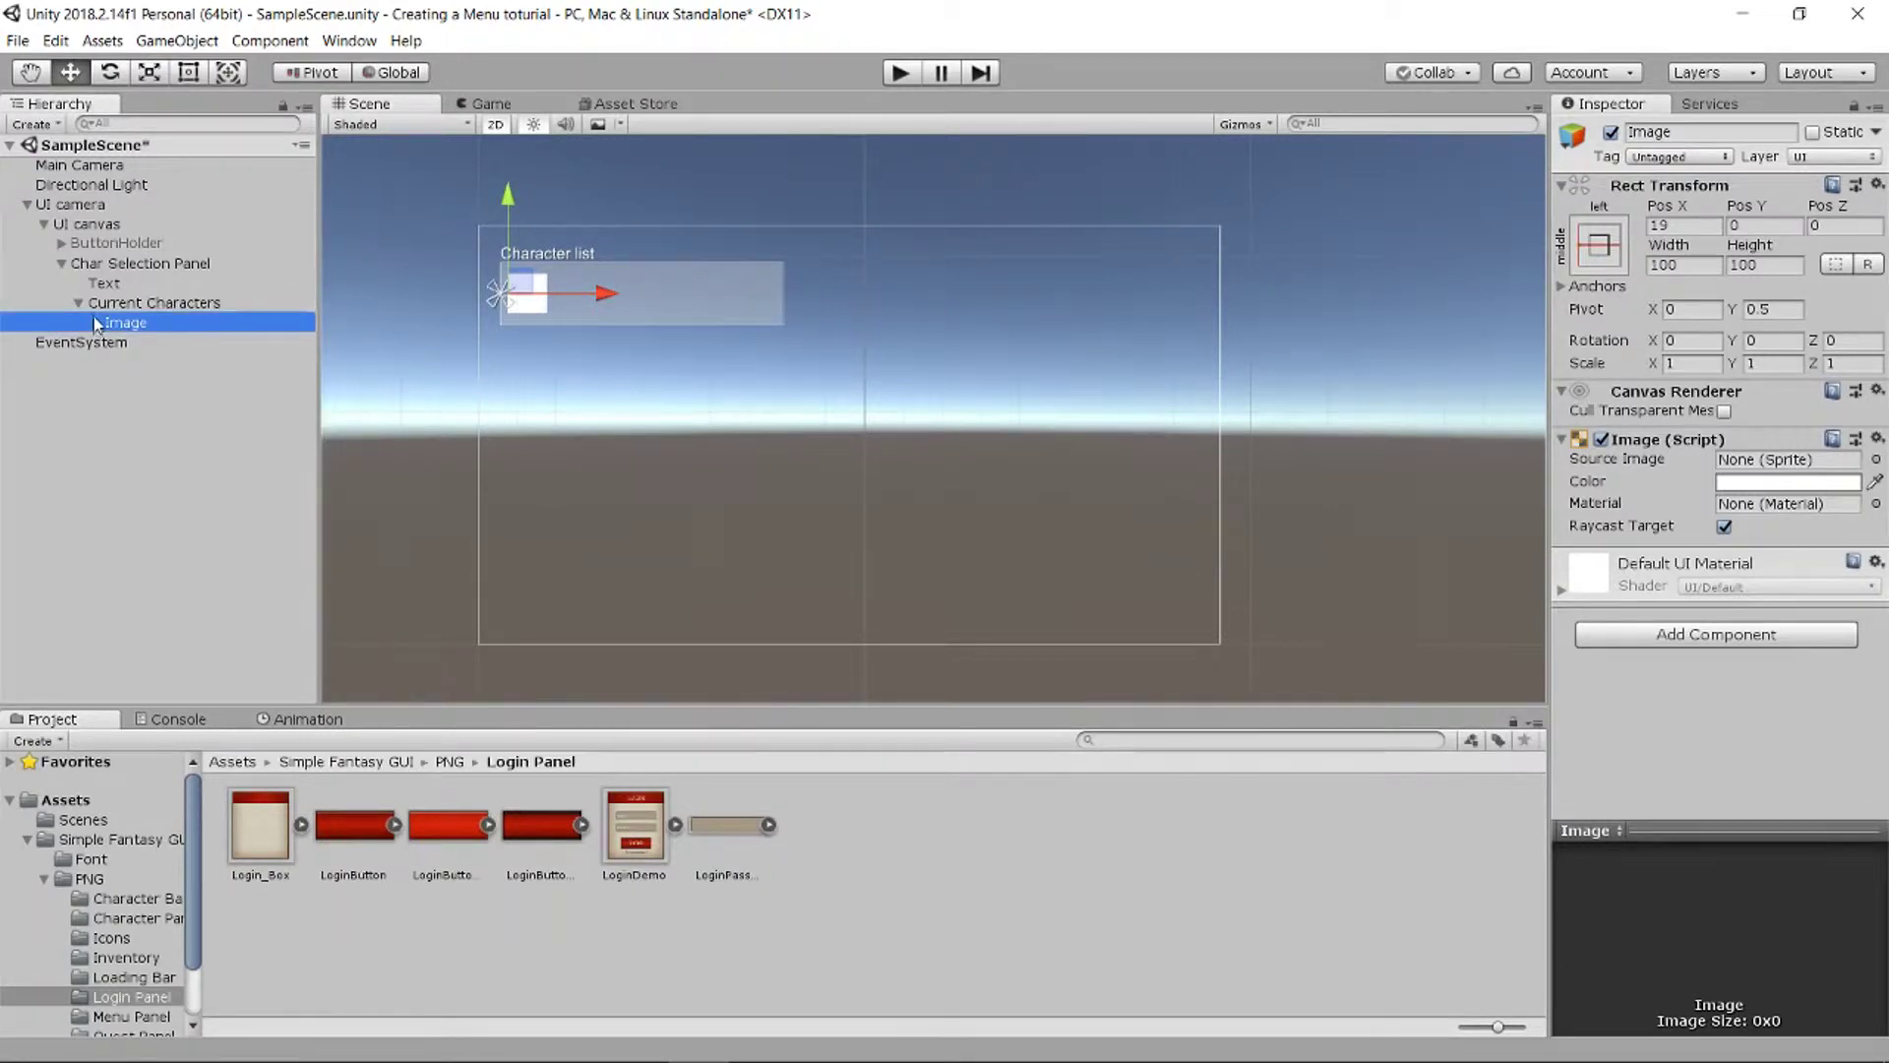
Step: Set the Inventory_Slot sprite from the PNG Inventory folder as the image's Source Image
click(450, 763)
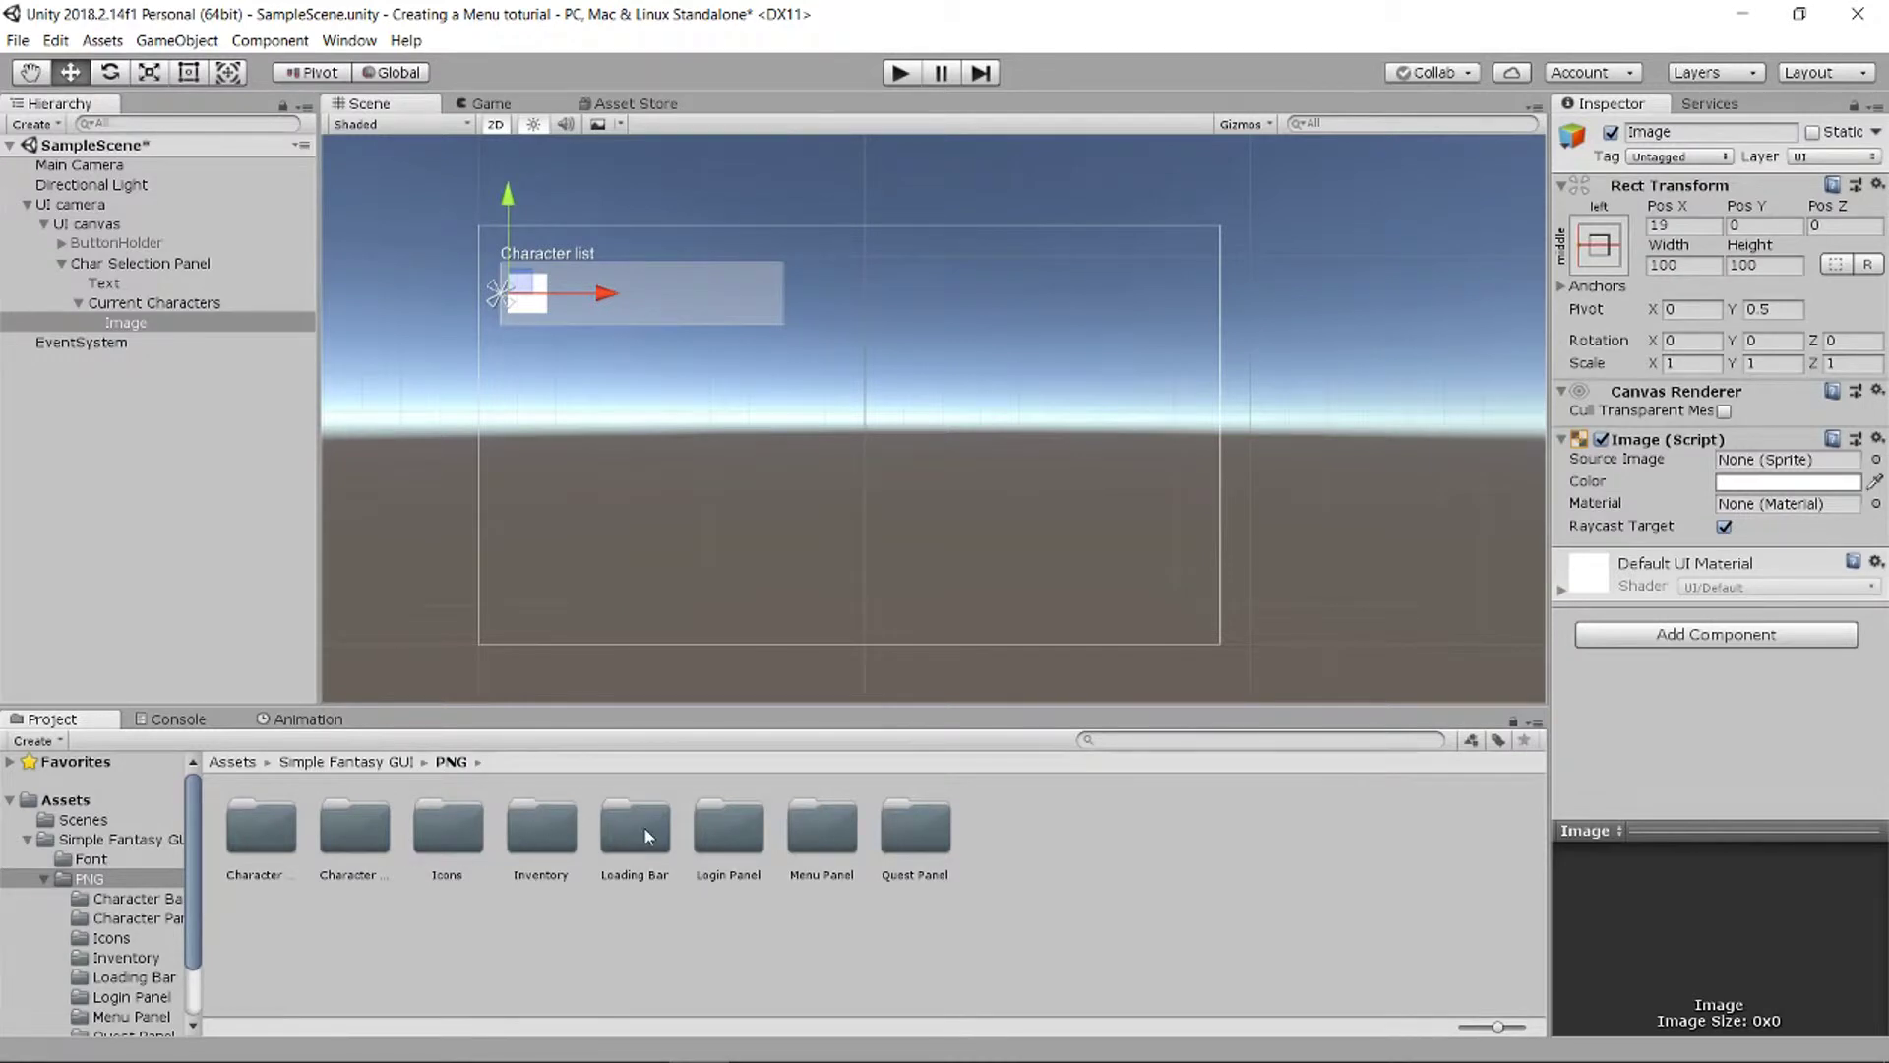
double_click(540, 831)
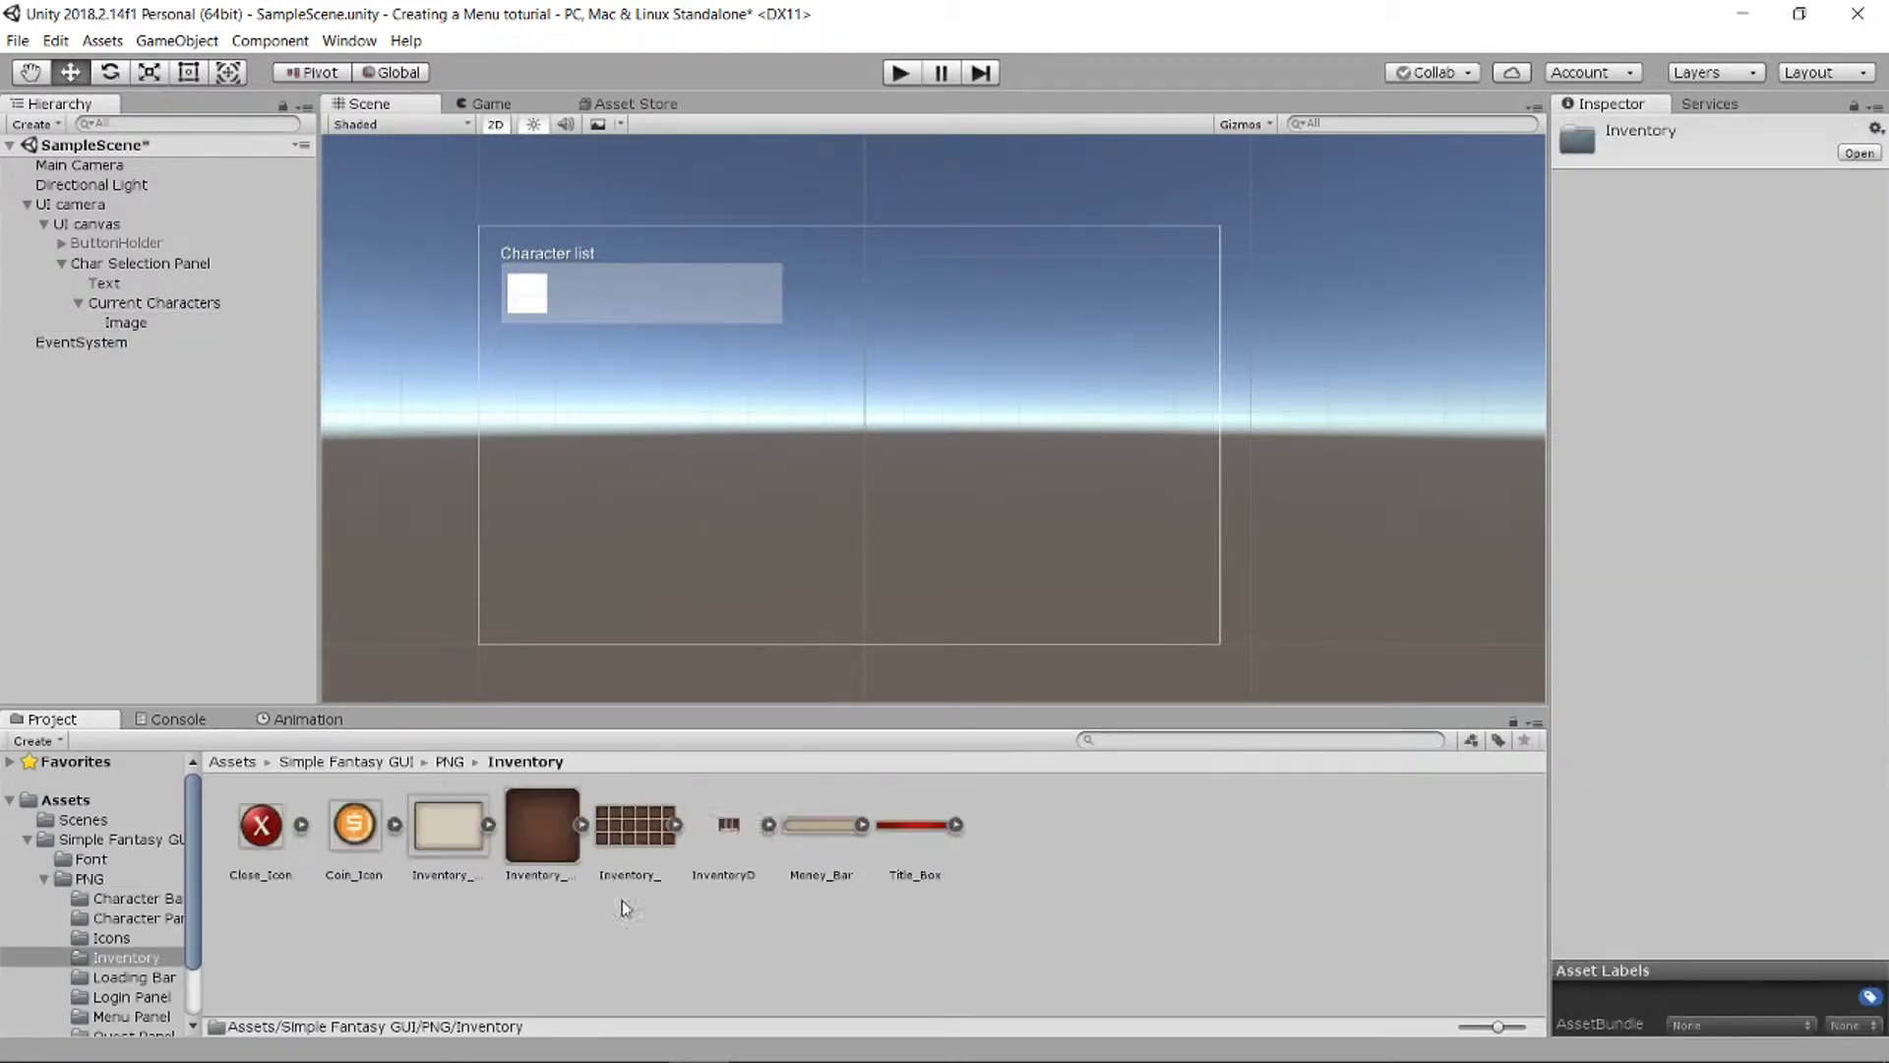
click(125, 323)
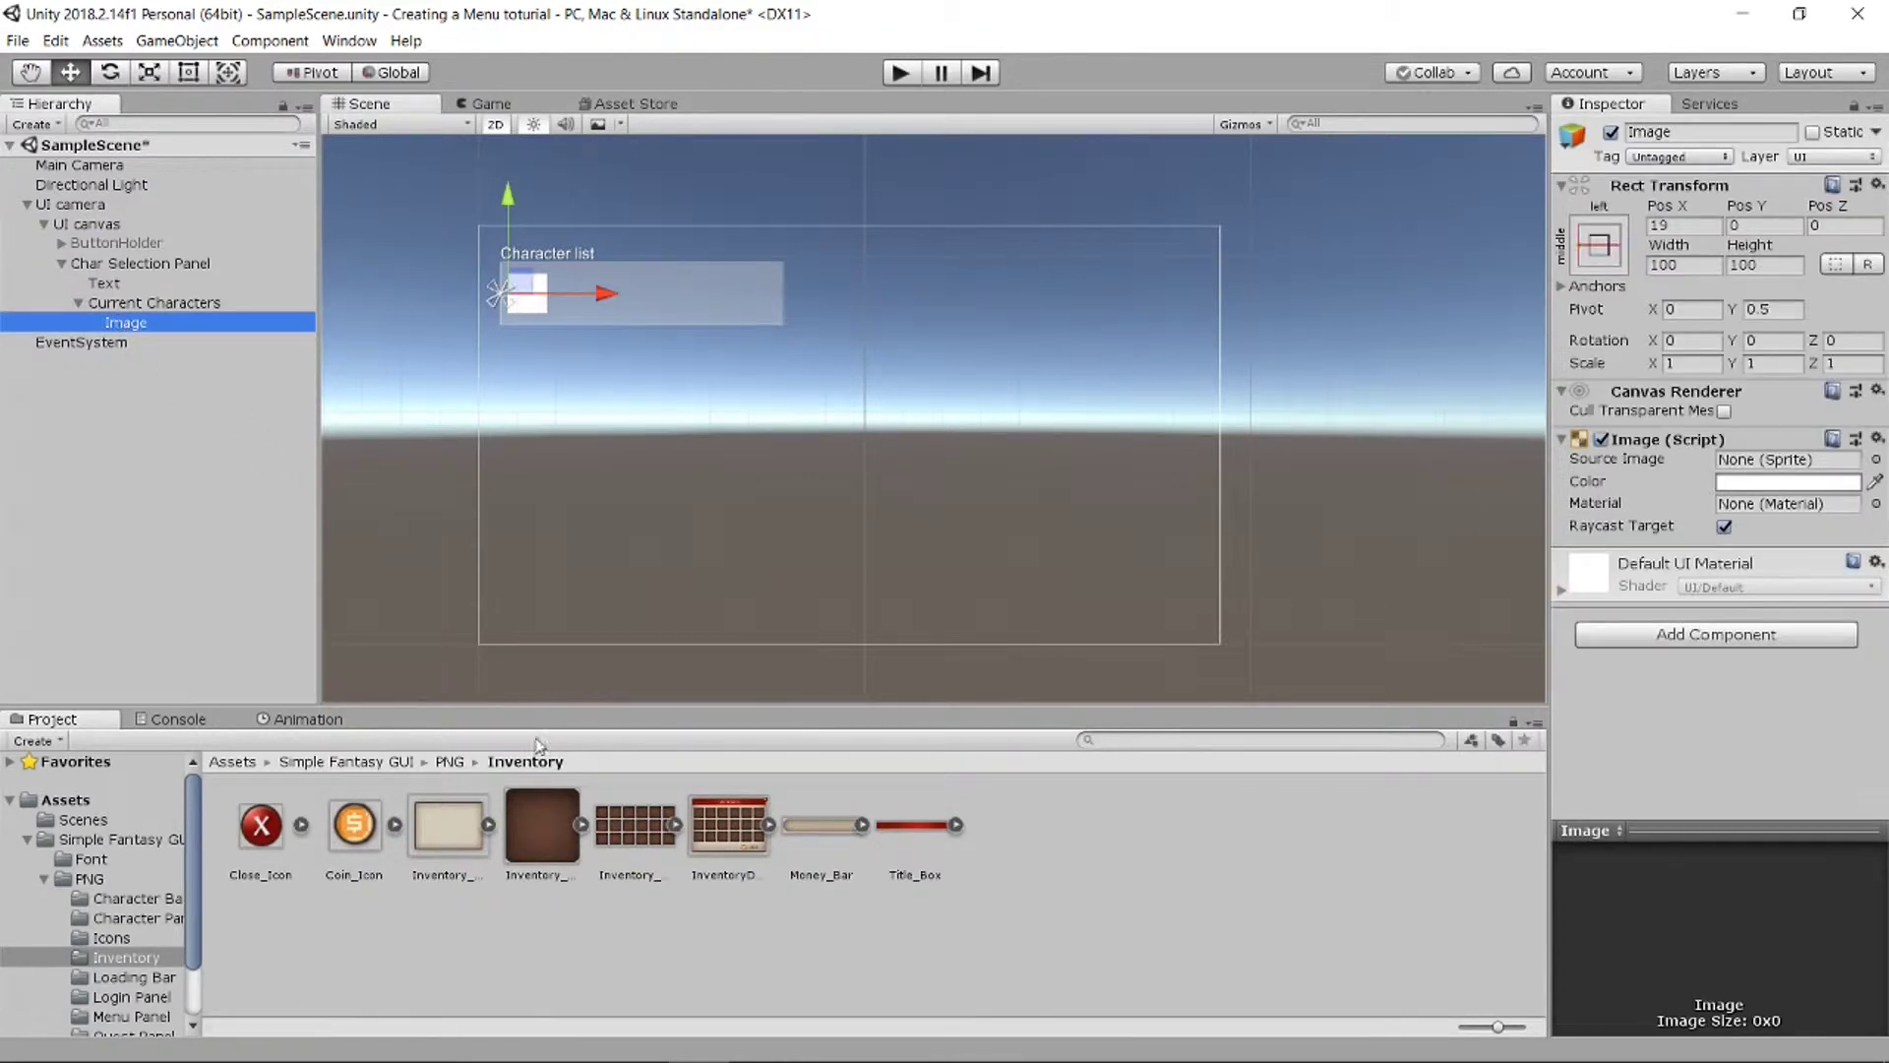
drag(542, 827, 1757, 467)
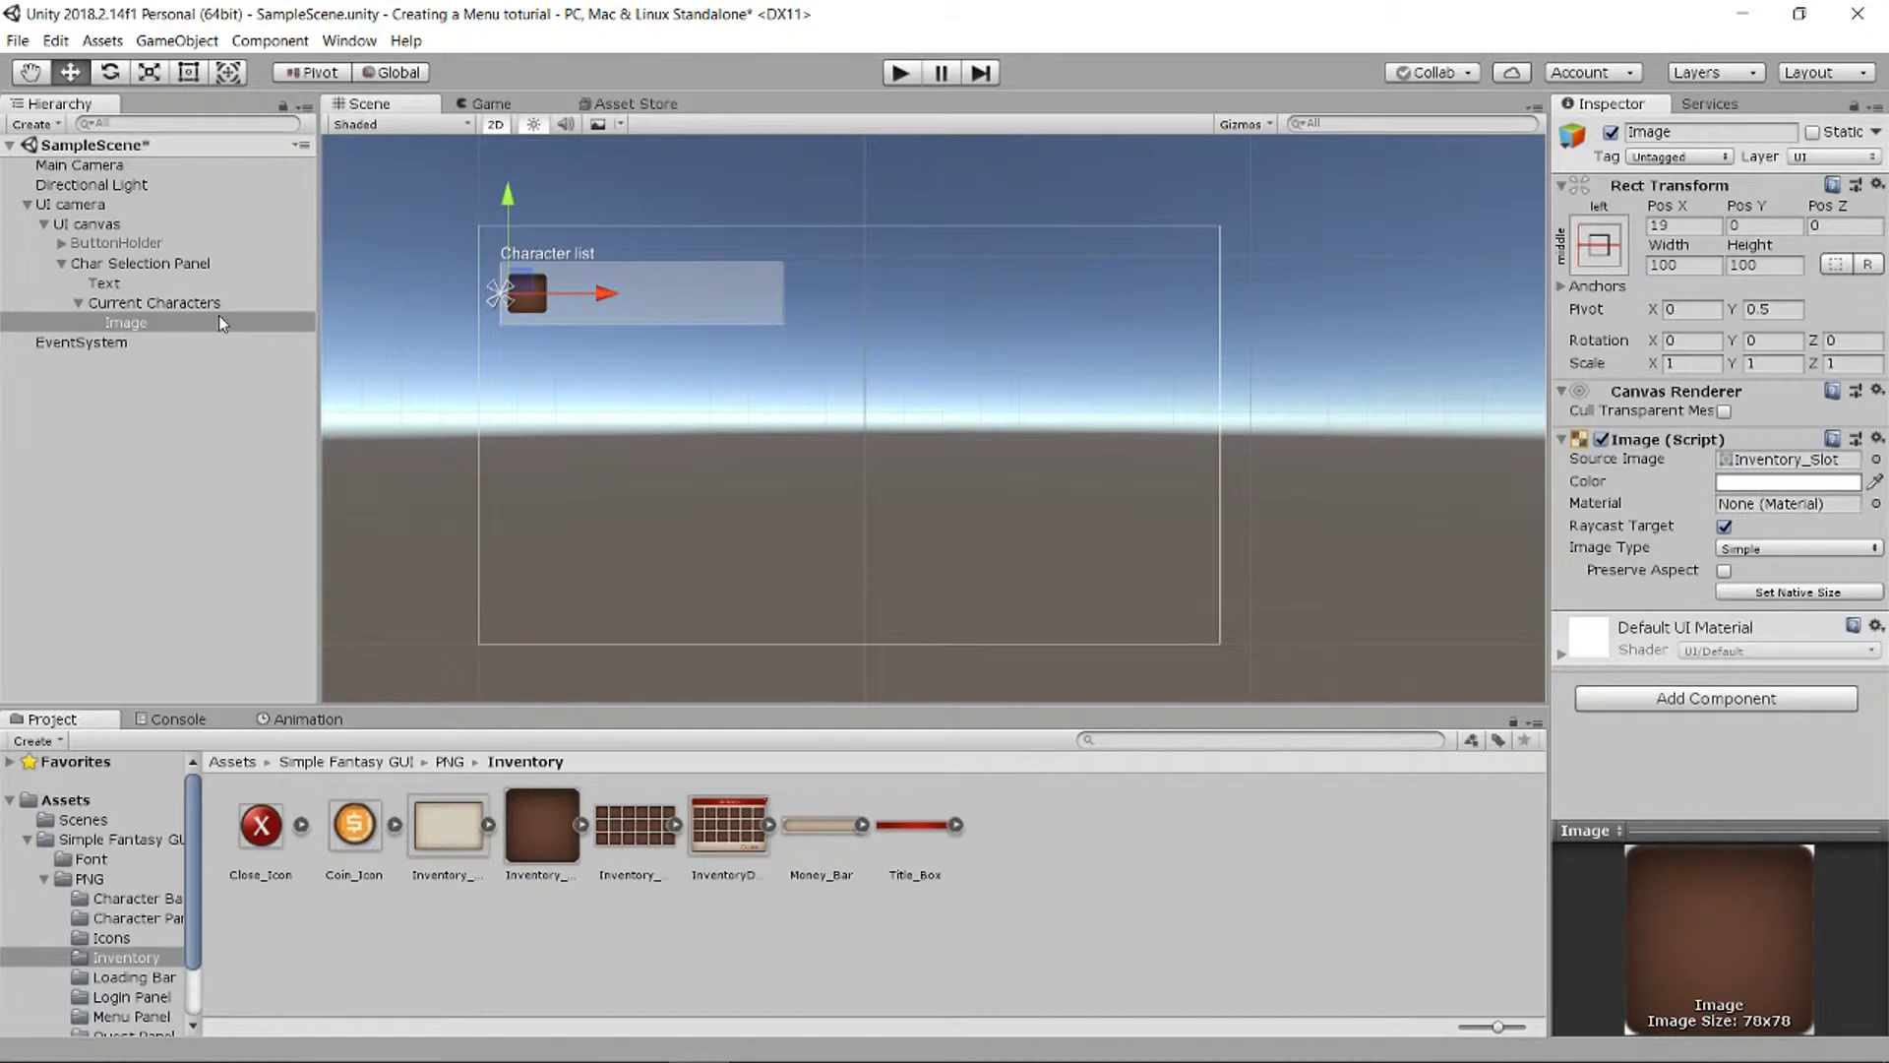
Step: Rename the slot image as Icon background colour
scroll(569, 383, up, 5)
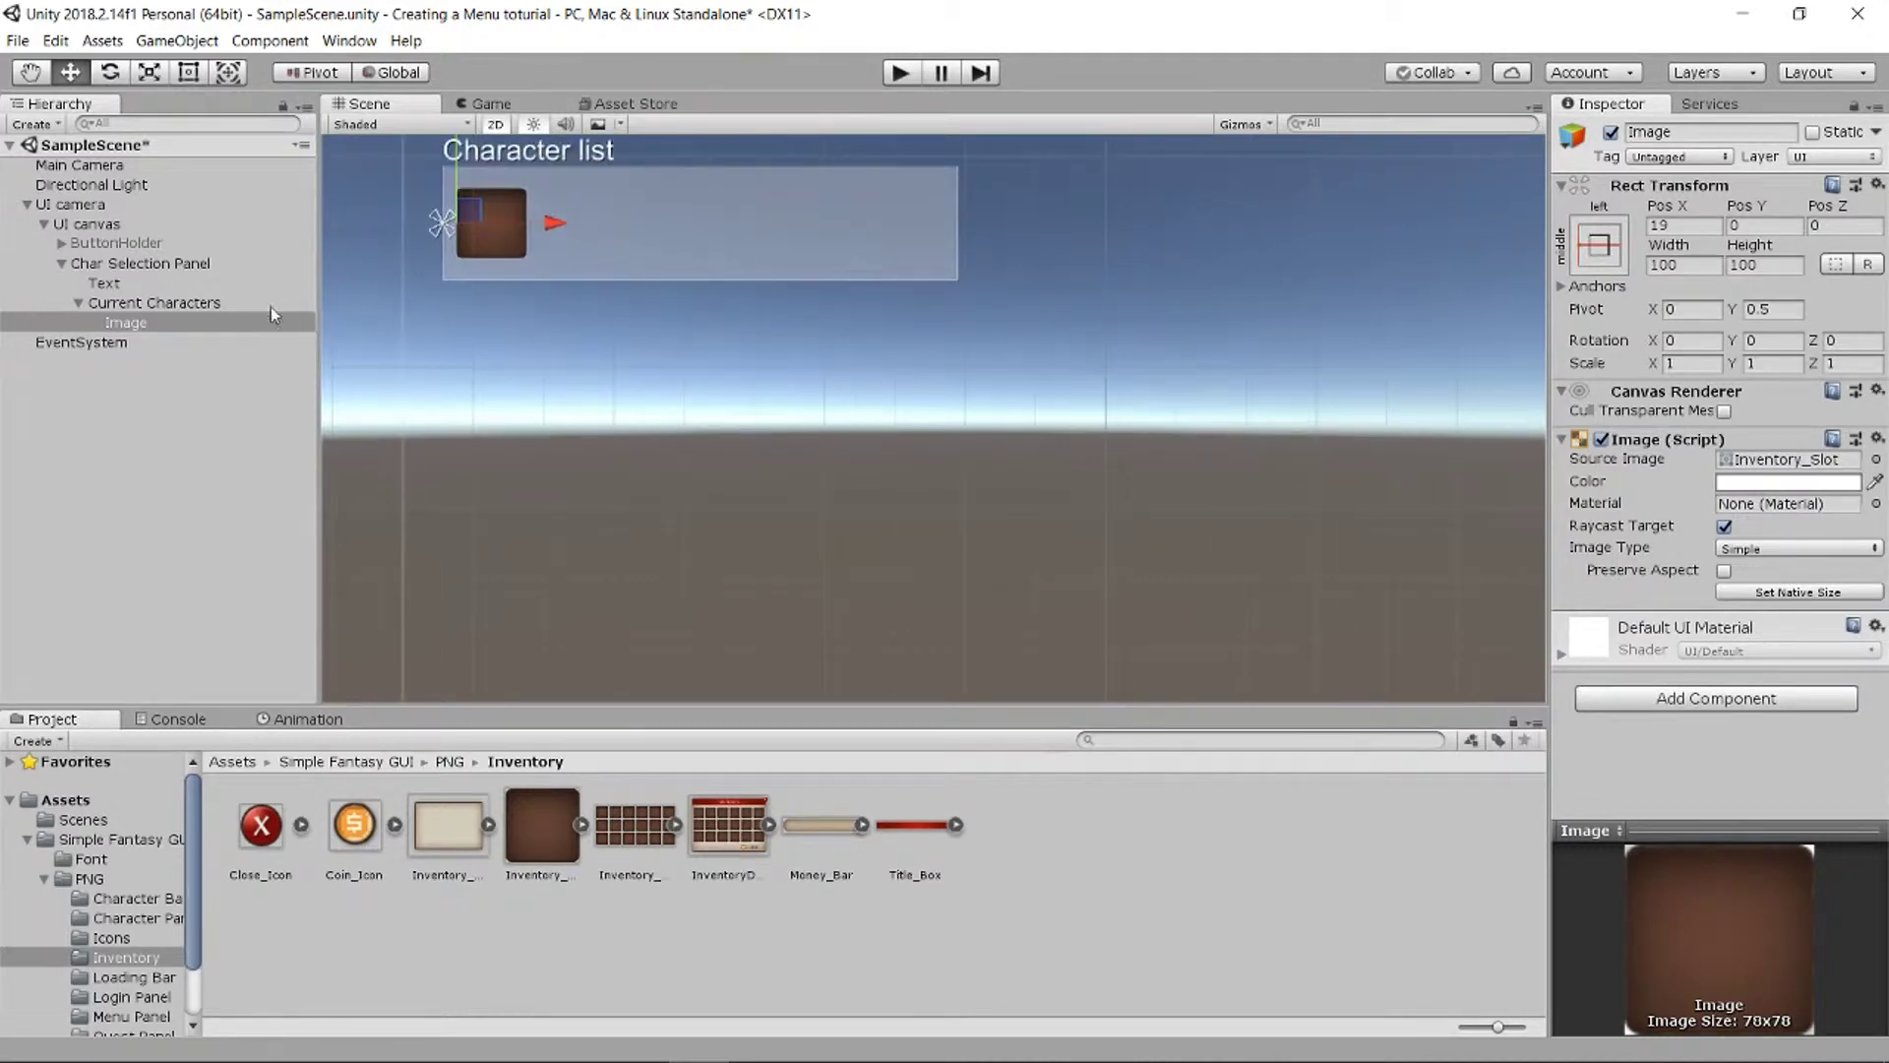
click(191, 323)
right_click(191, 323)
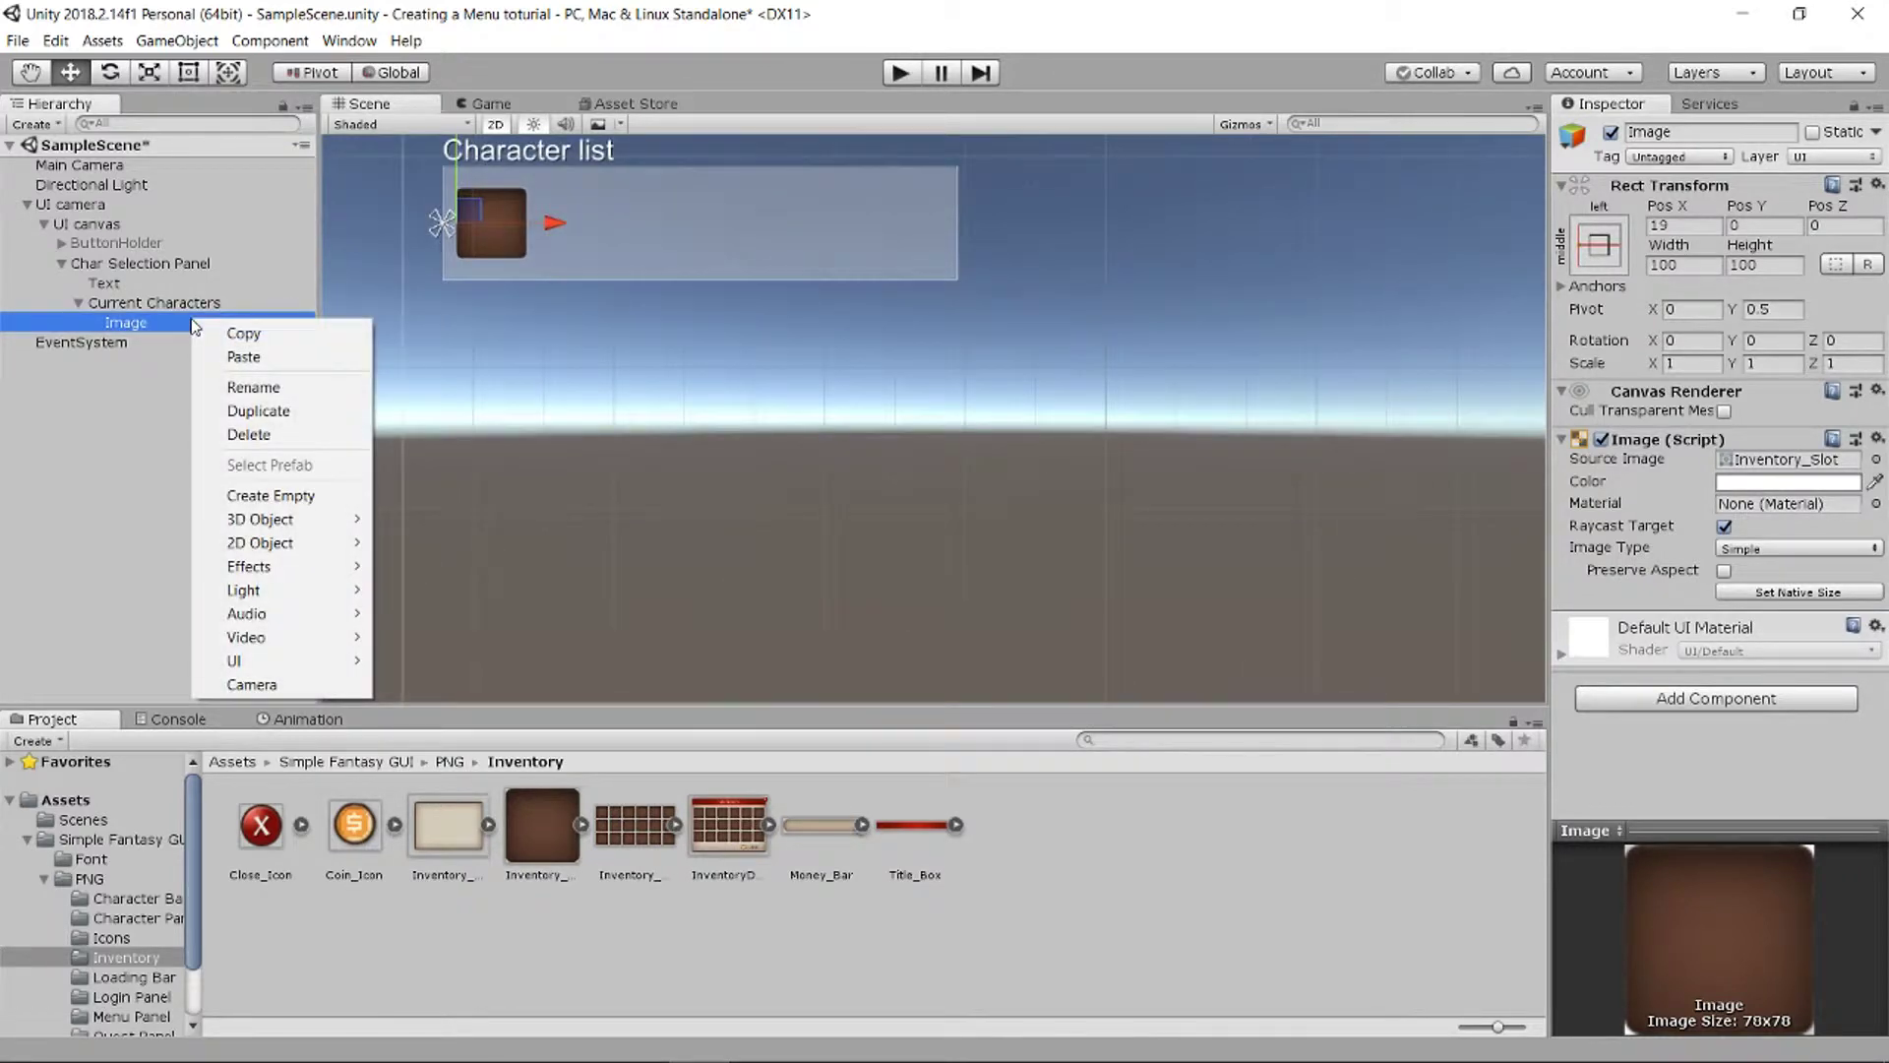
click(289, 387)
text(Icon )
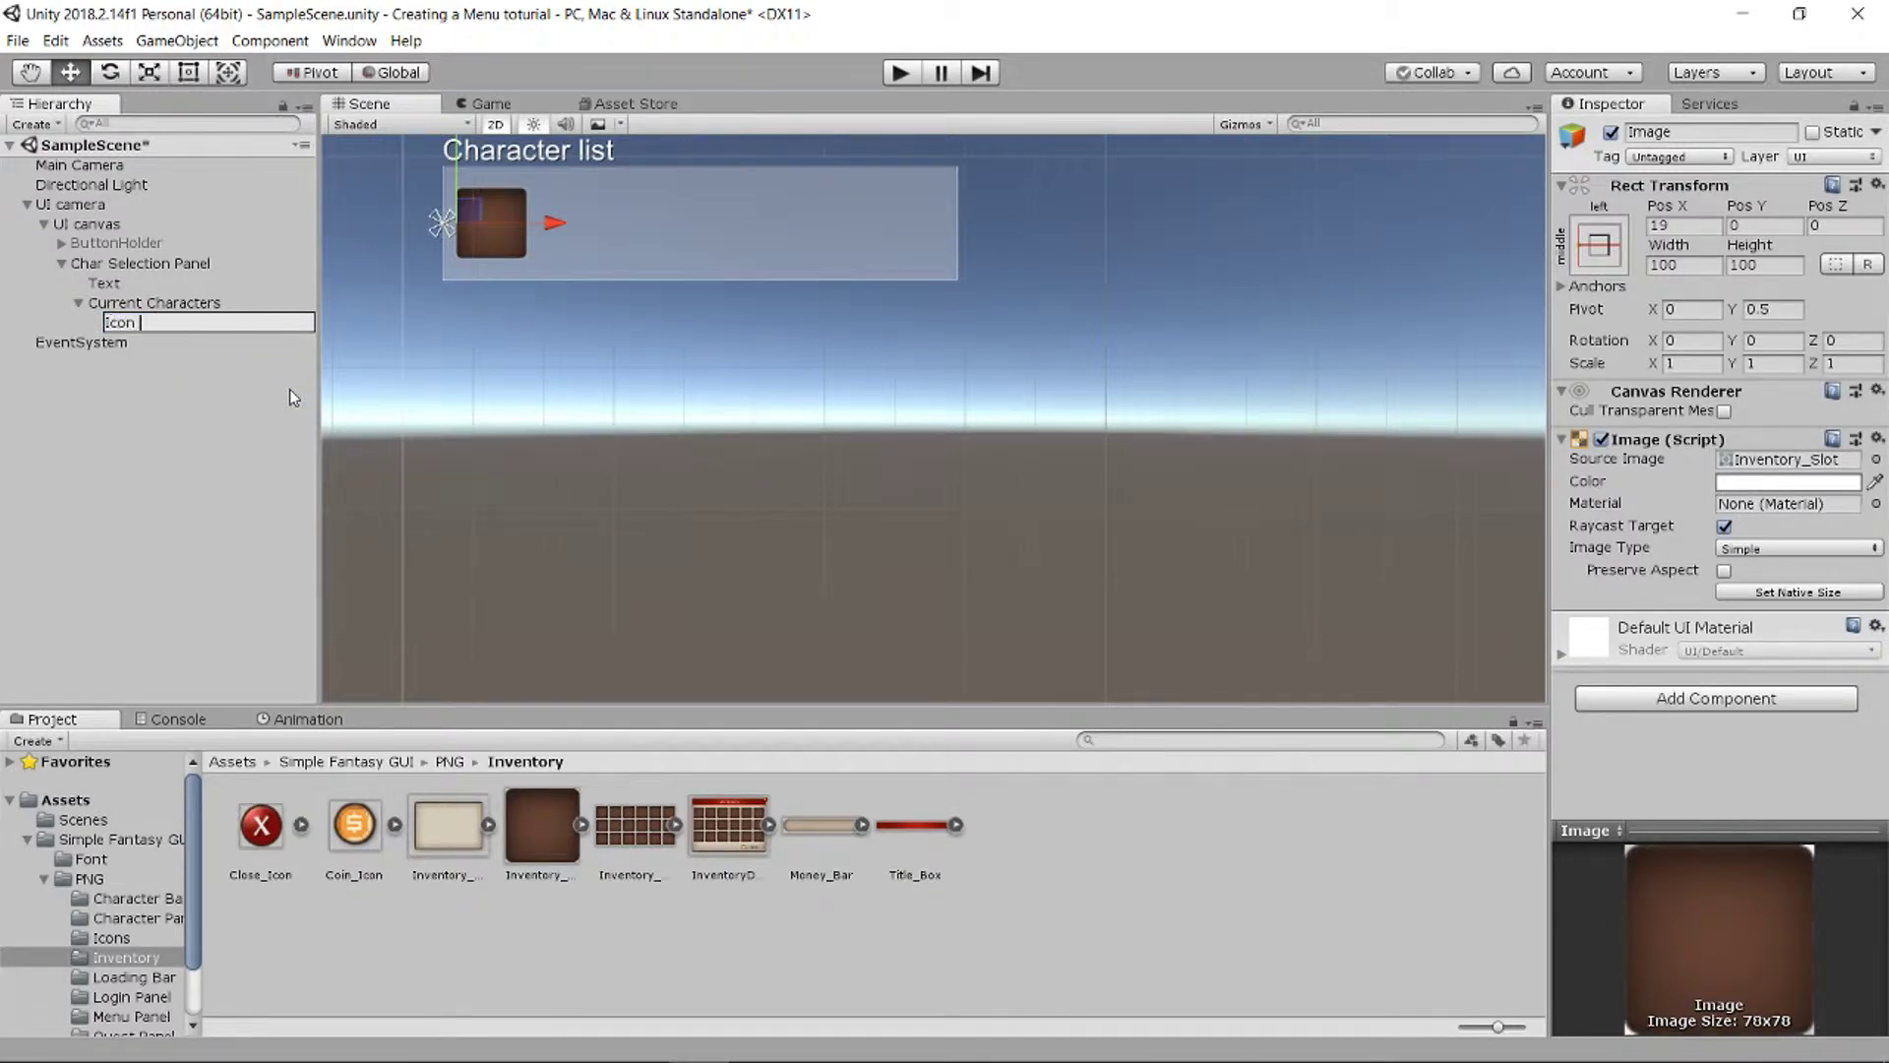
text(background colour)
key(Return)
Step: Add a UI Image as a child of Icon background colour and name it Icon
right_click(227, 325)
mouse_move(351, 664)
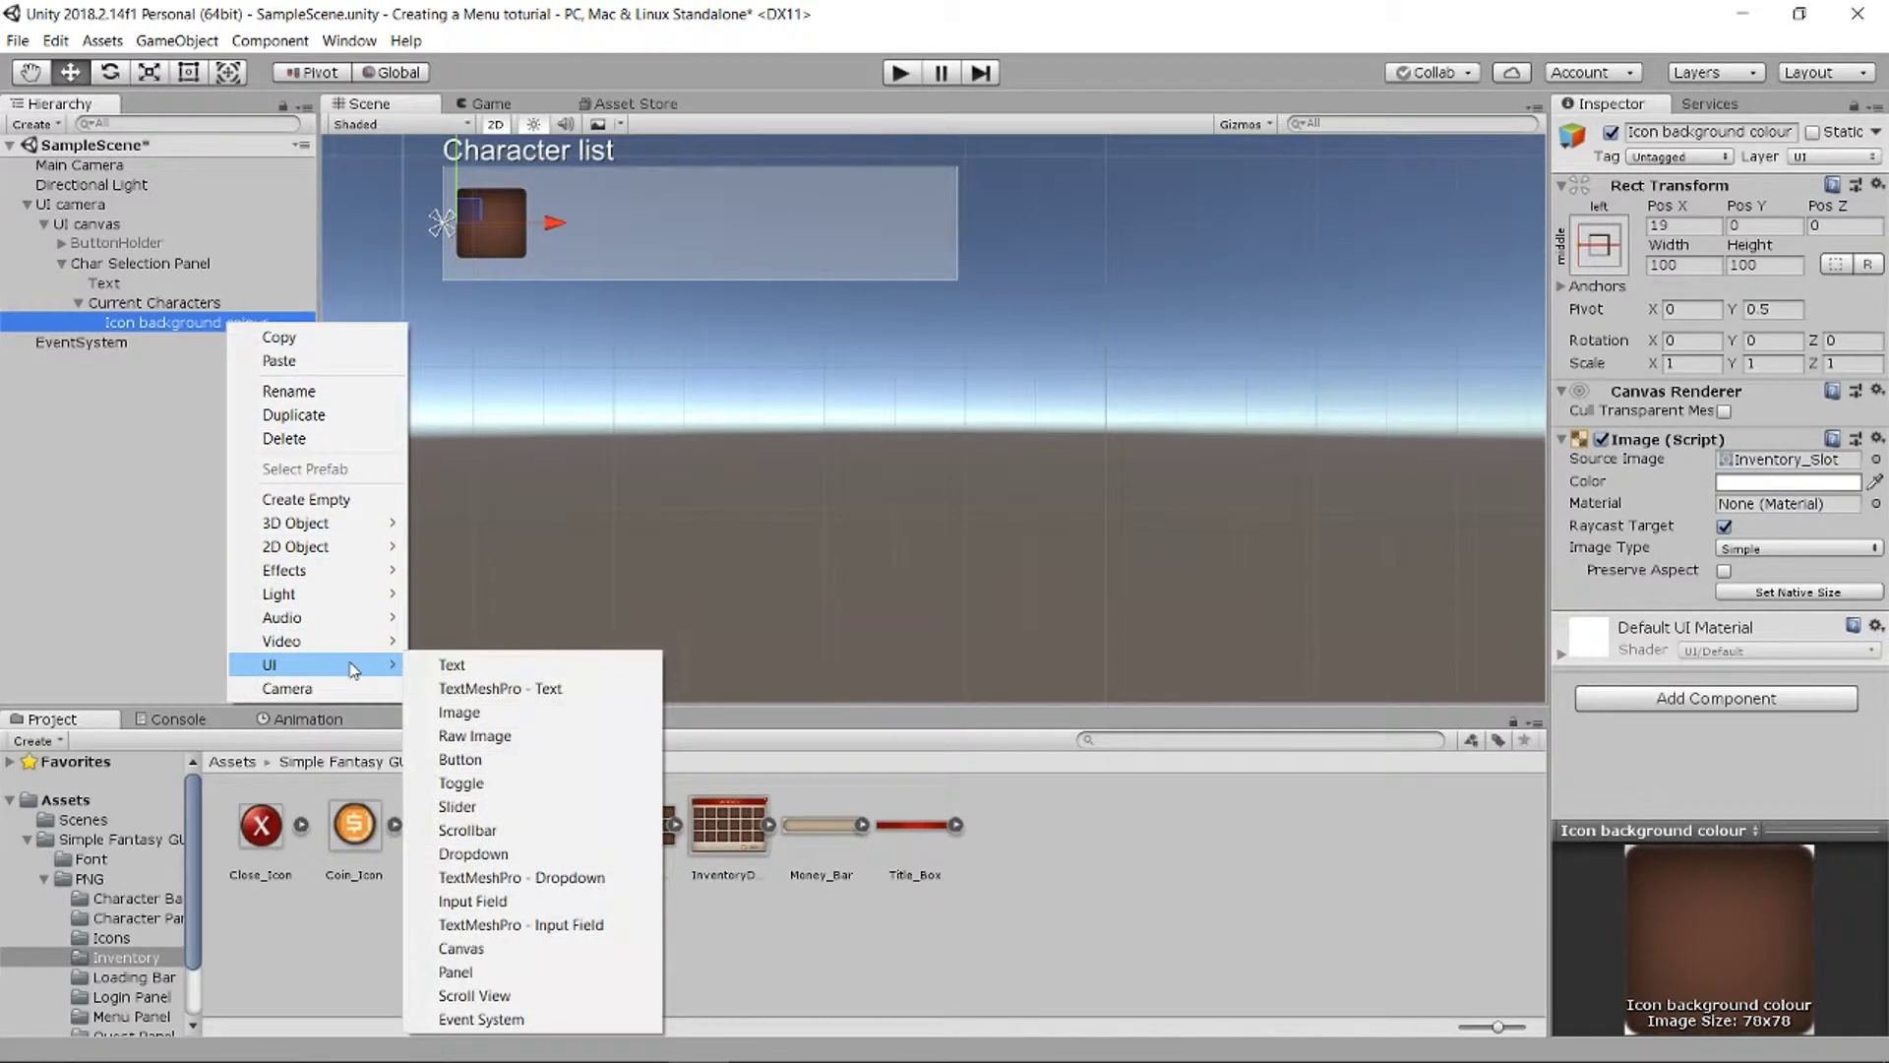
click(512, 714)
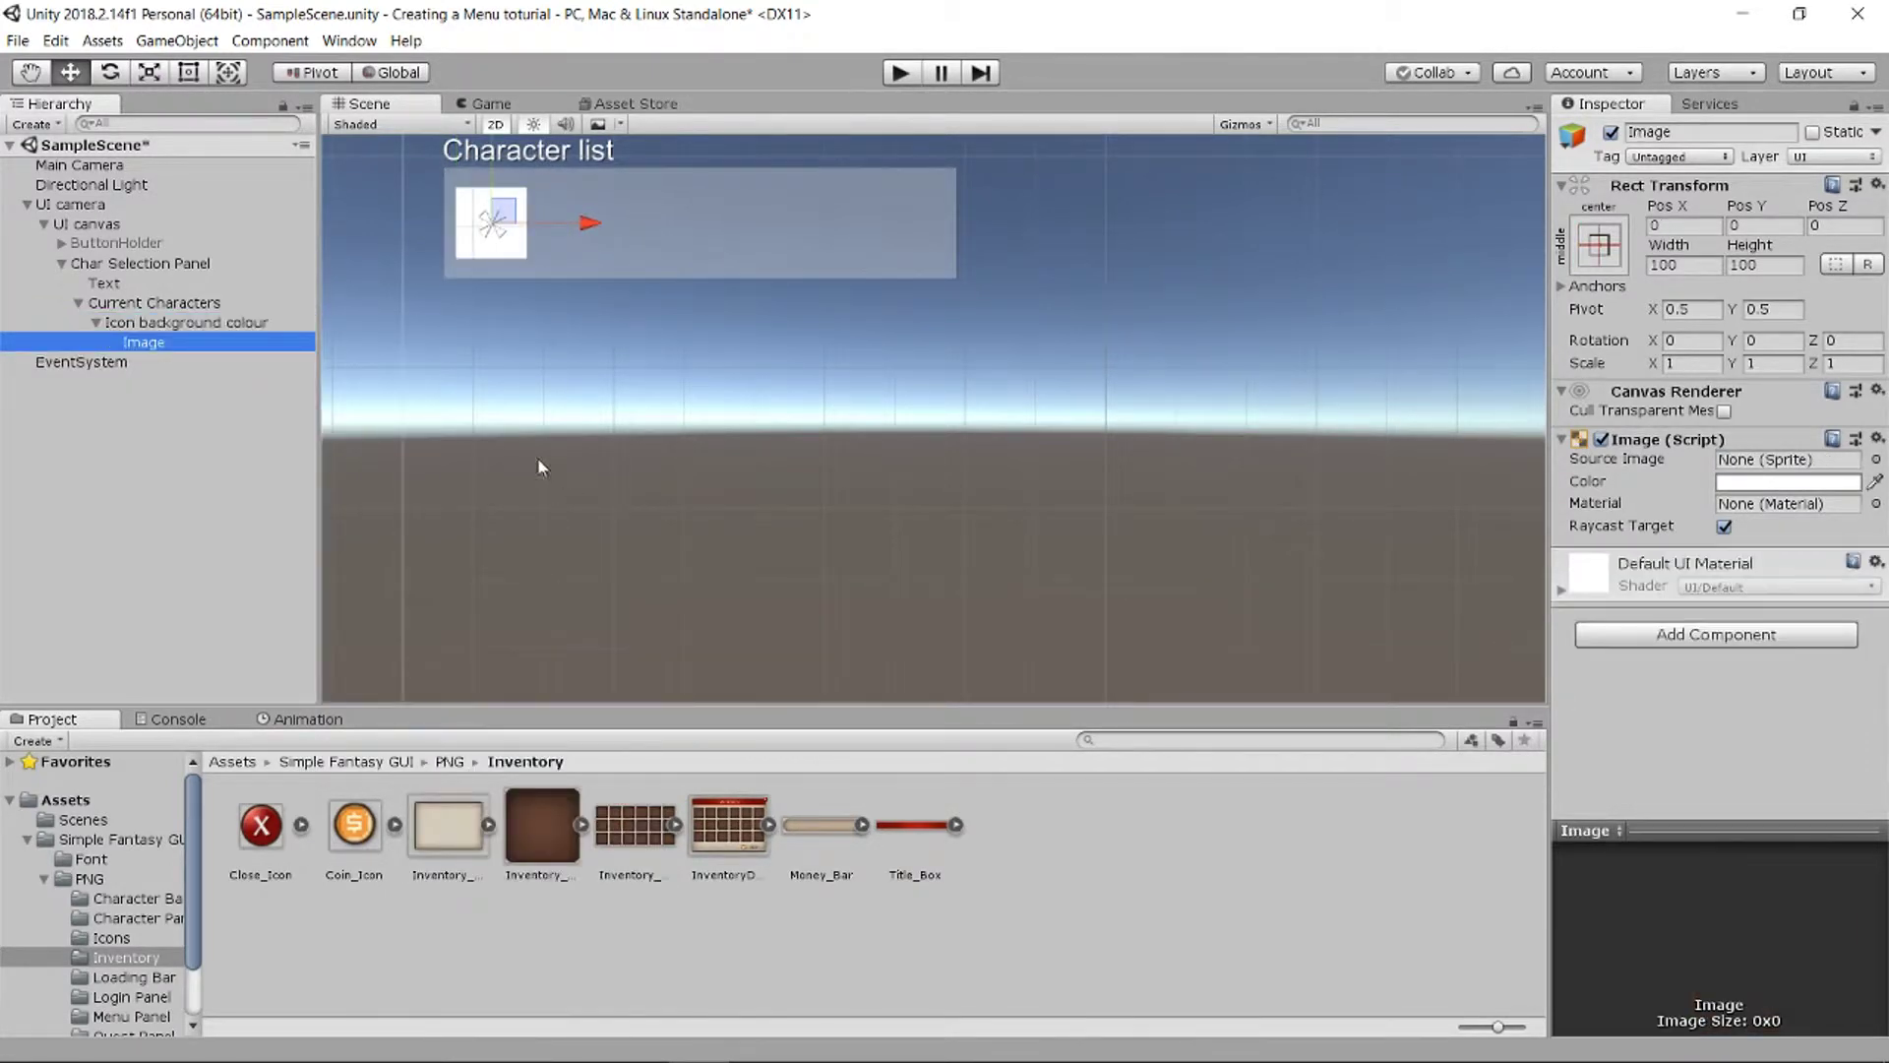
right_click(210, 353)
click(264, 434)
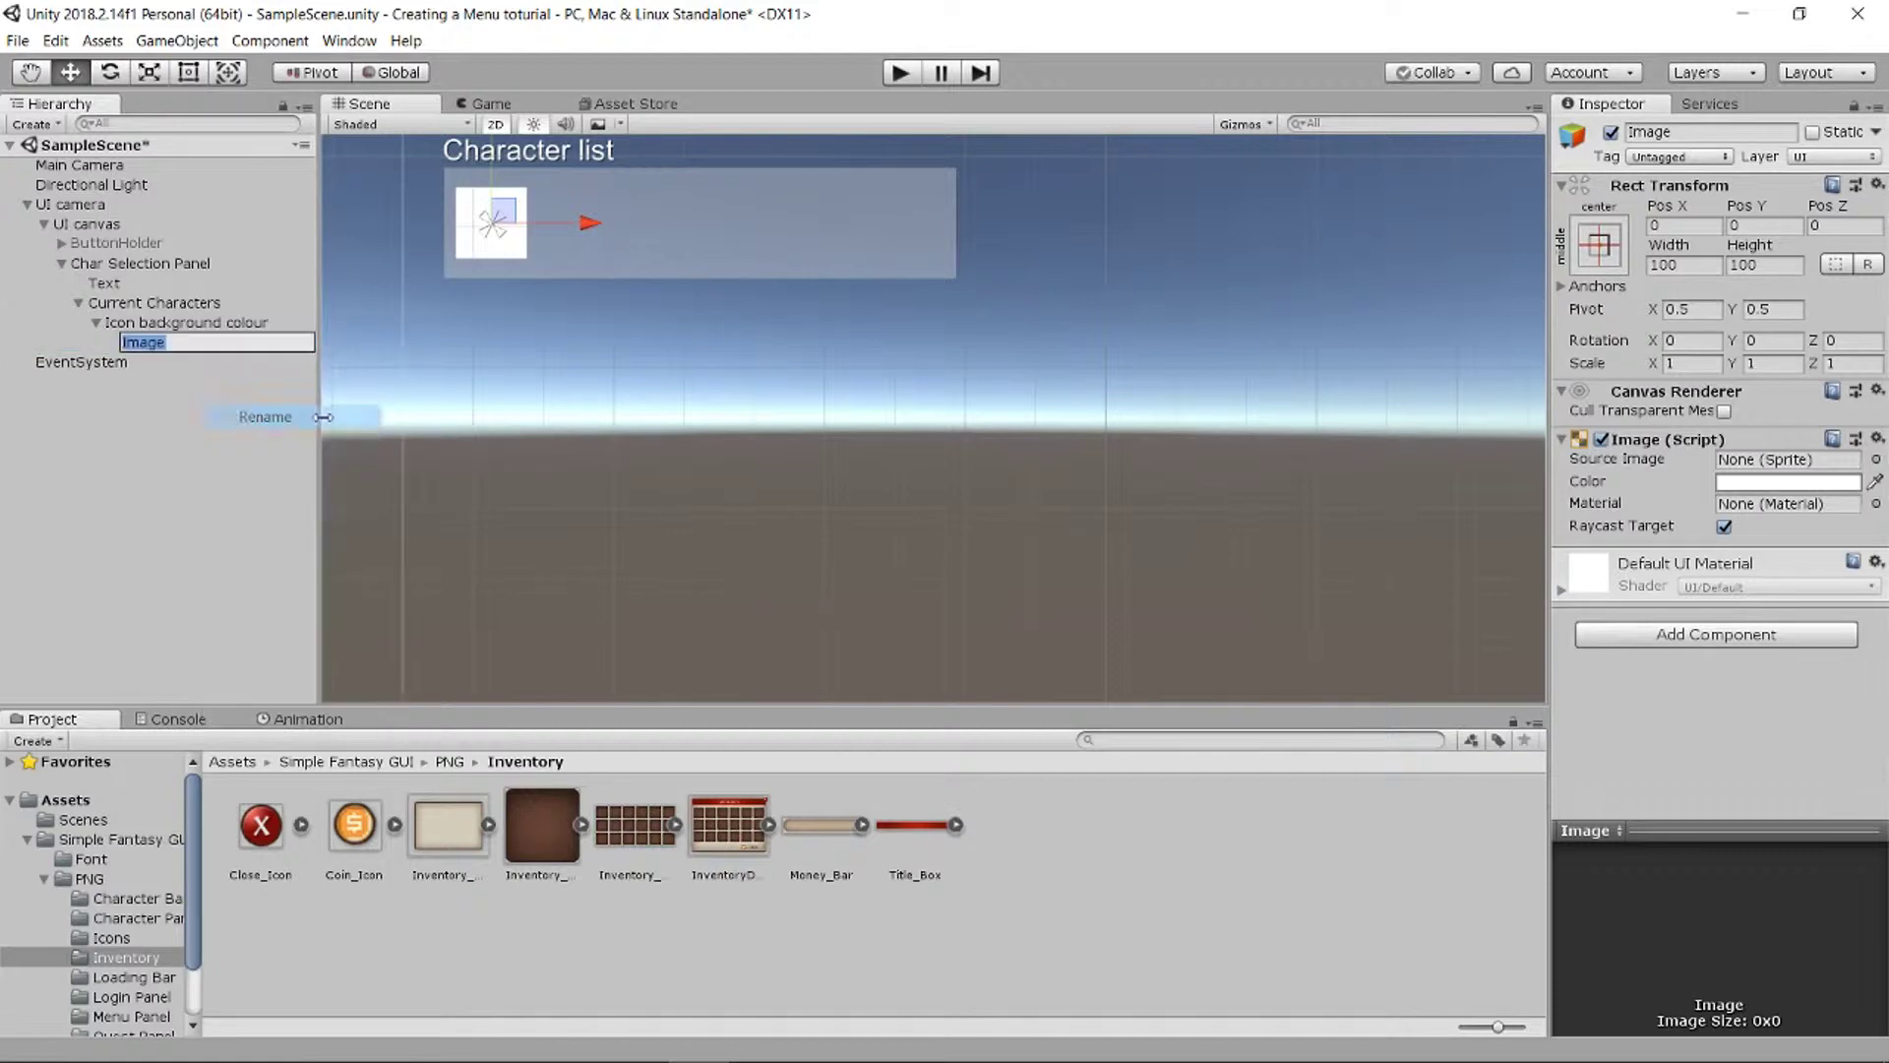
text(Icon)
key(Return)
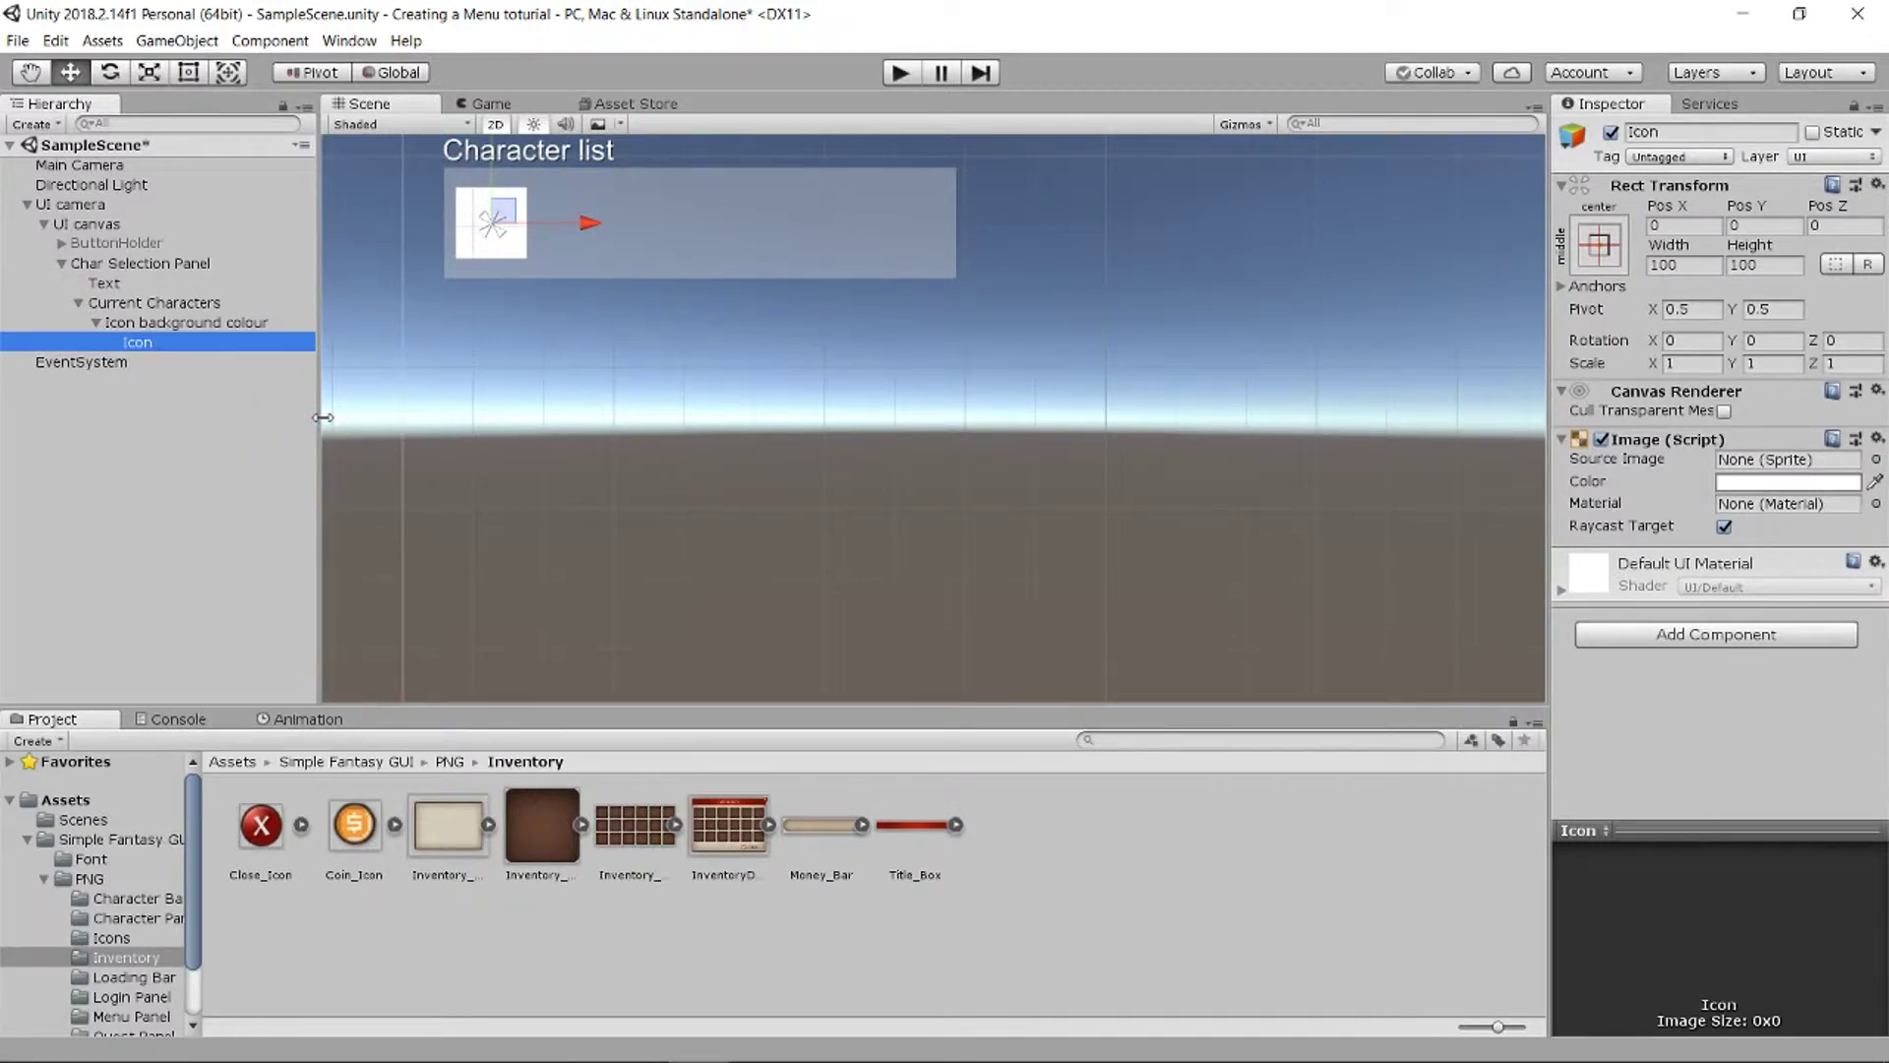
Step: Look through the Simple Fantasy GUI folders, including Inventory and Icons, for a sprite that suits the character icon
click(450, 763)
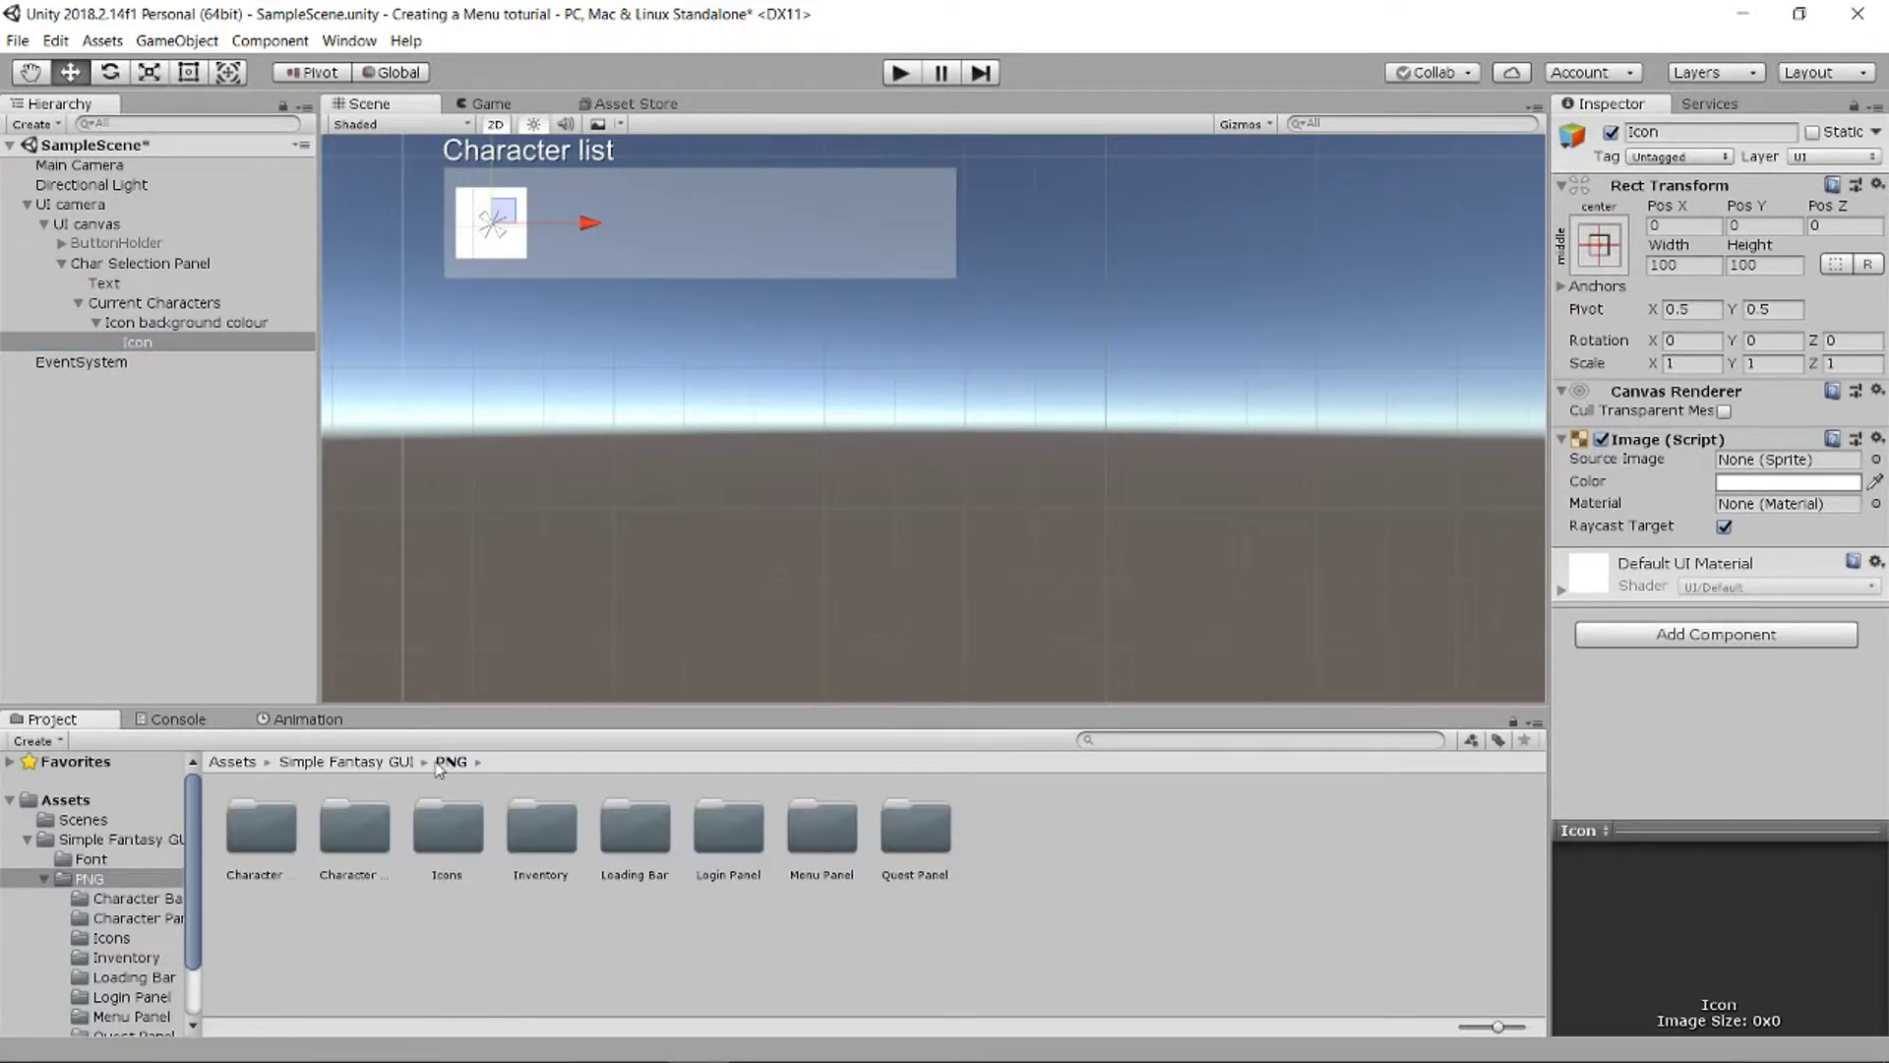
click(379, 763)
click(366, 848)
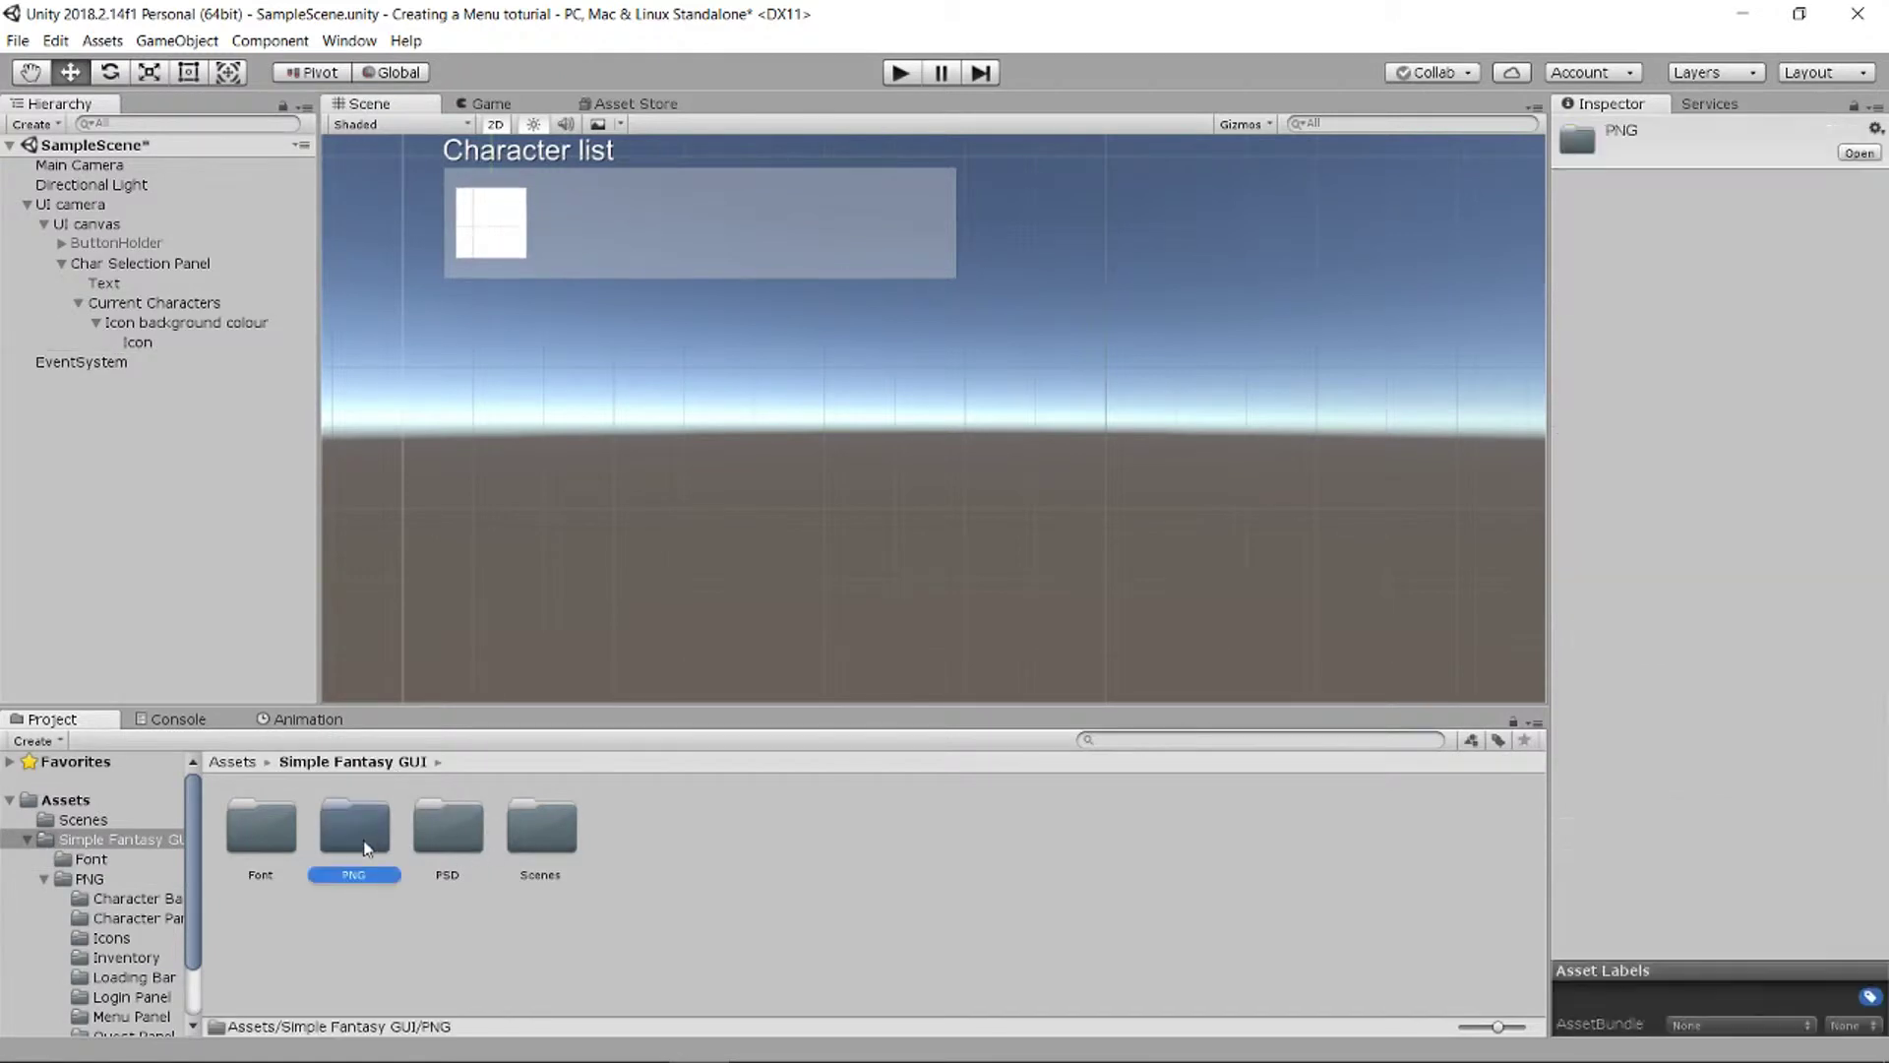
double_click(366, 849)
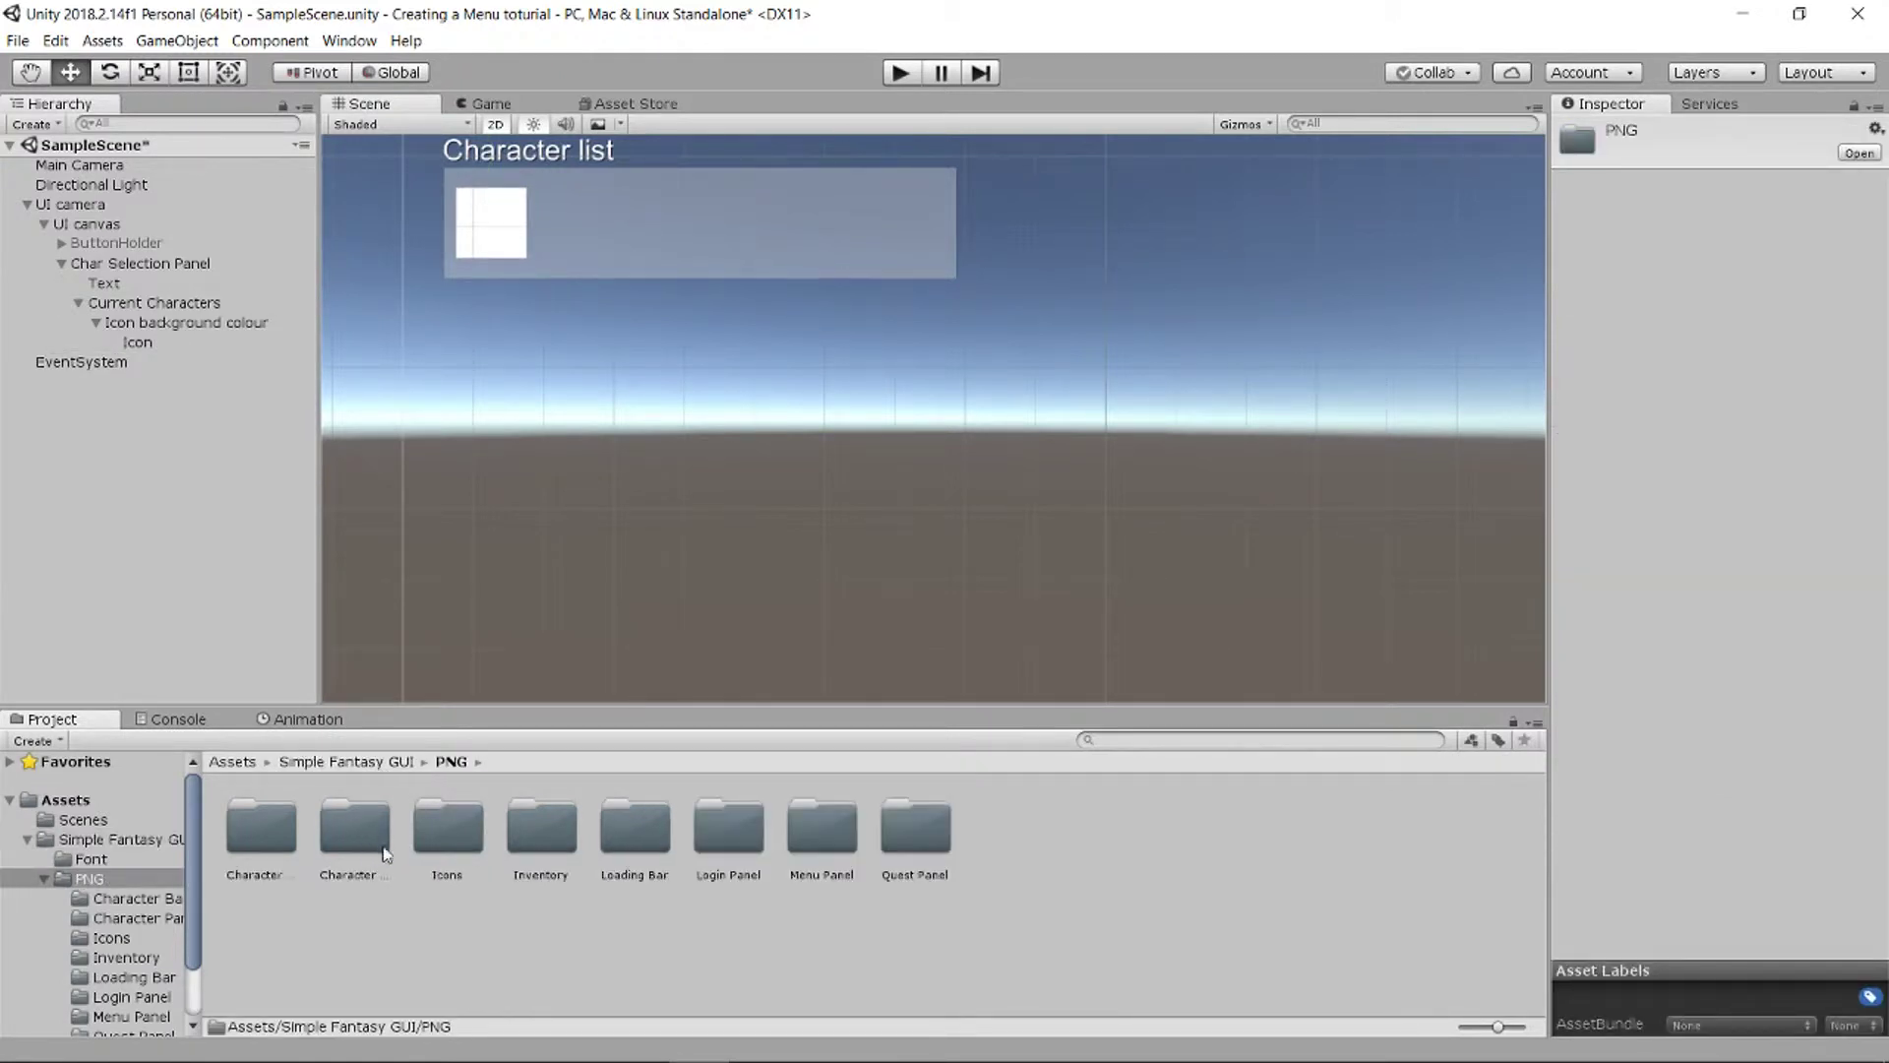
double_click(540, 830)
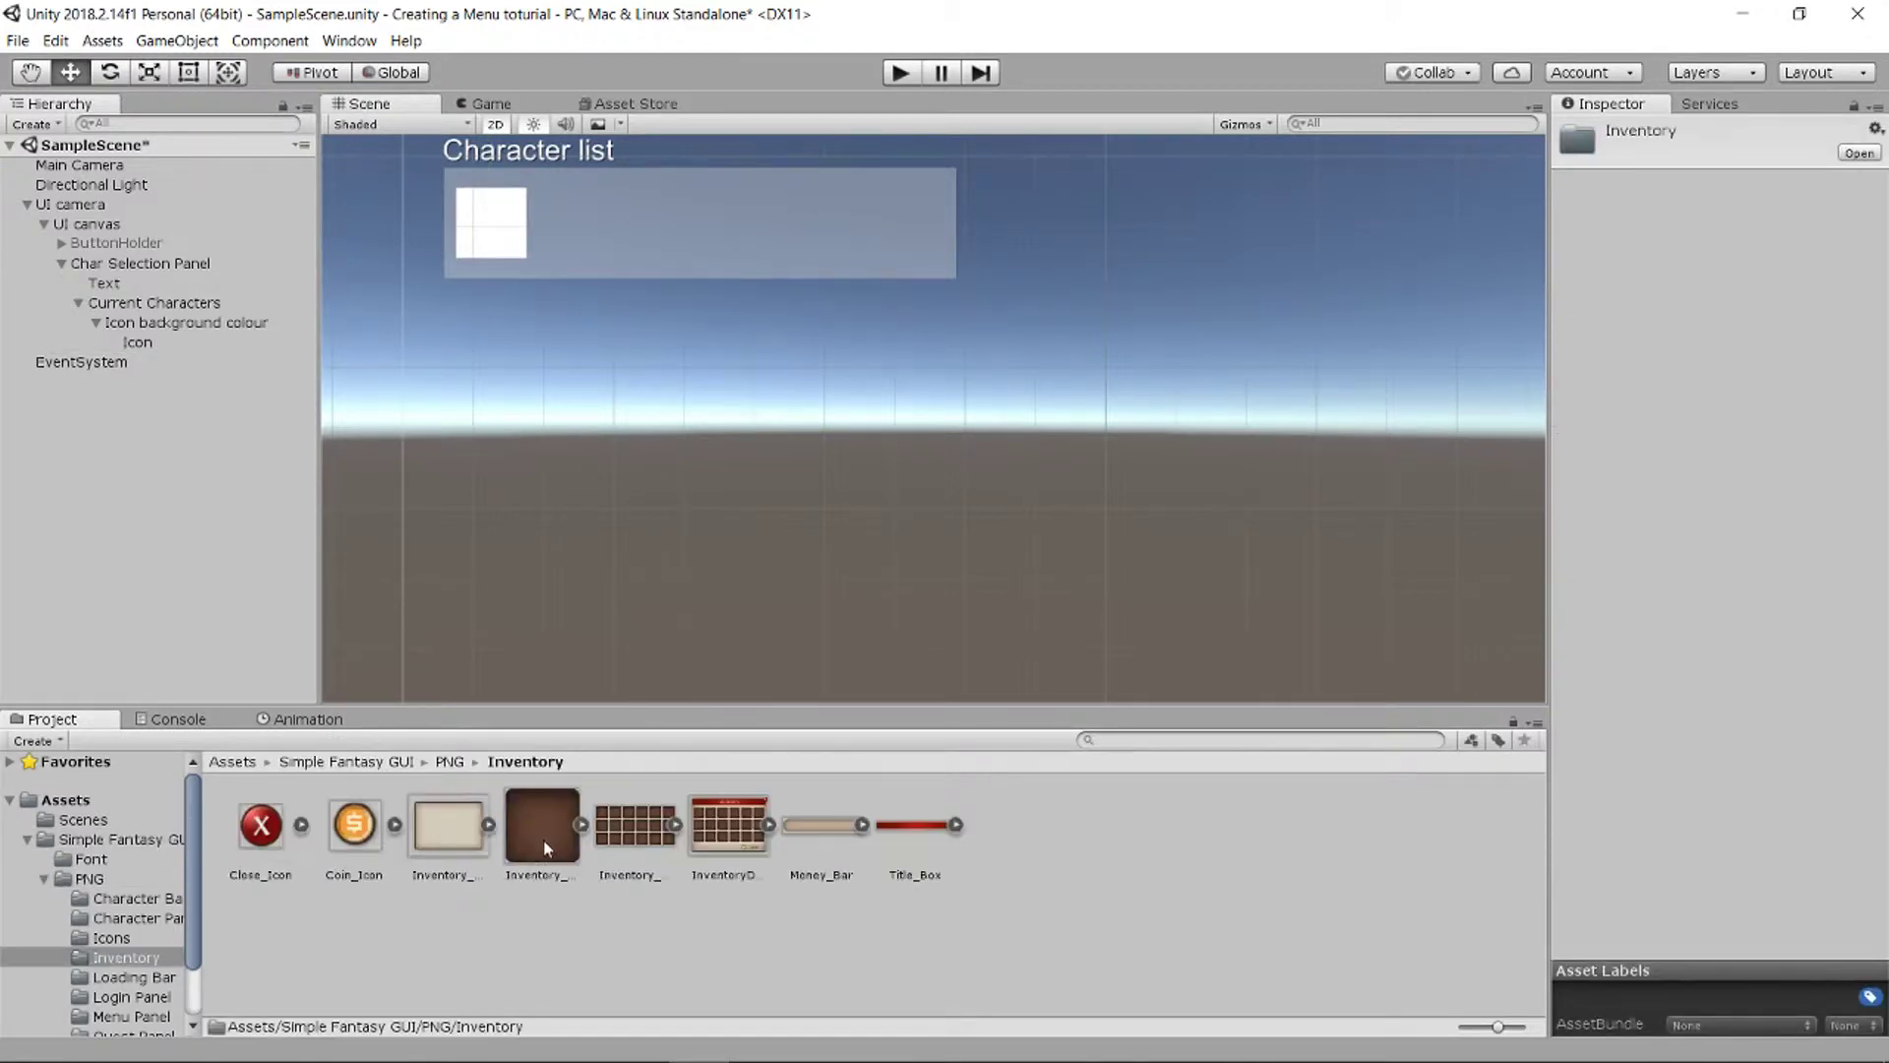
click(444, 763)
double_click(458, 843)
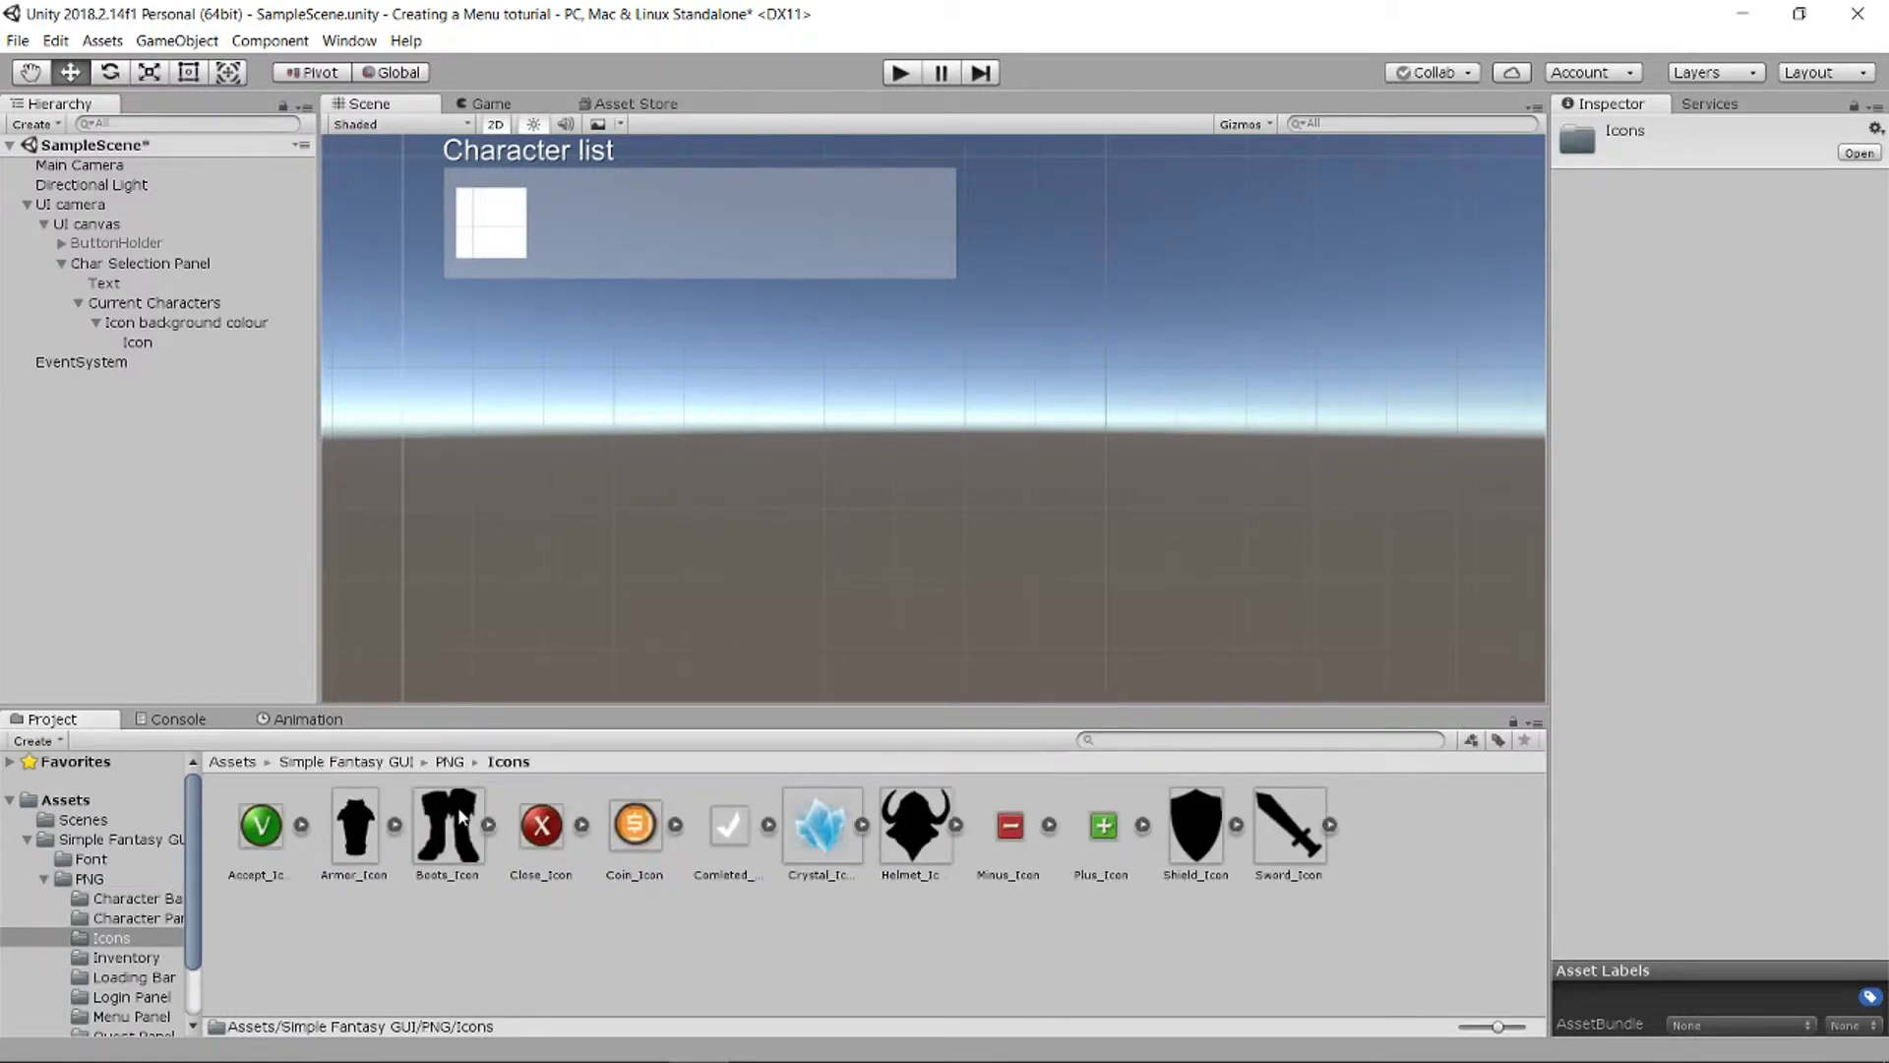
click(445, 762)
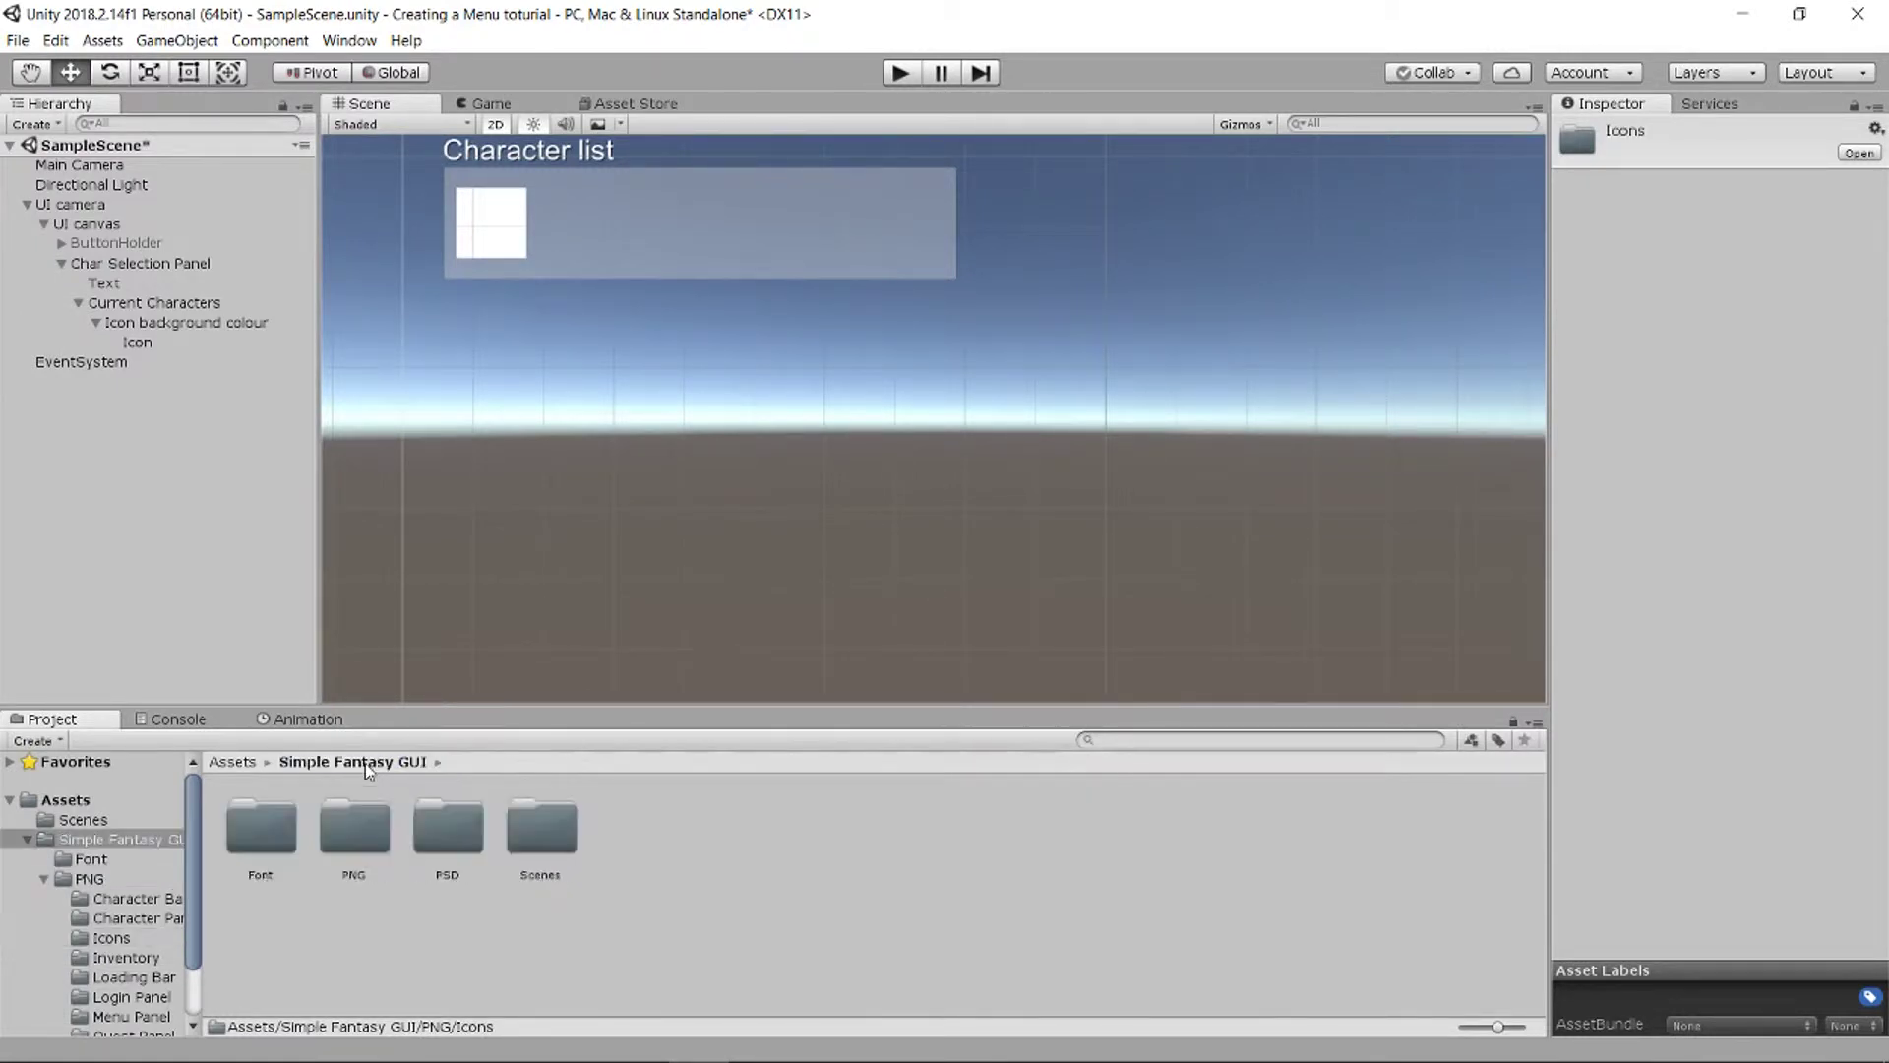
double_click(371, 852)
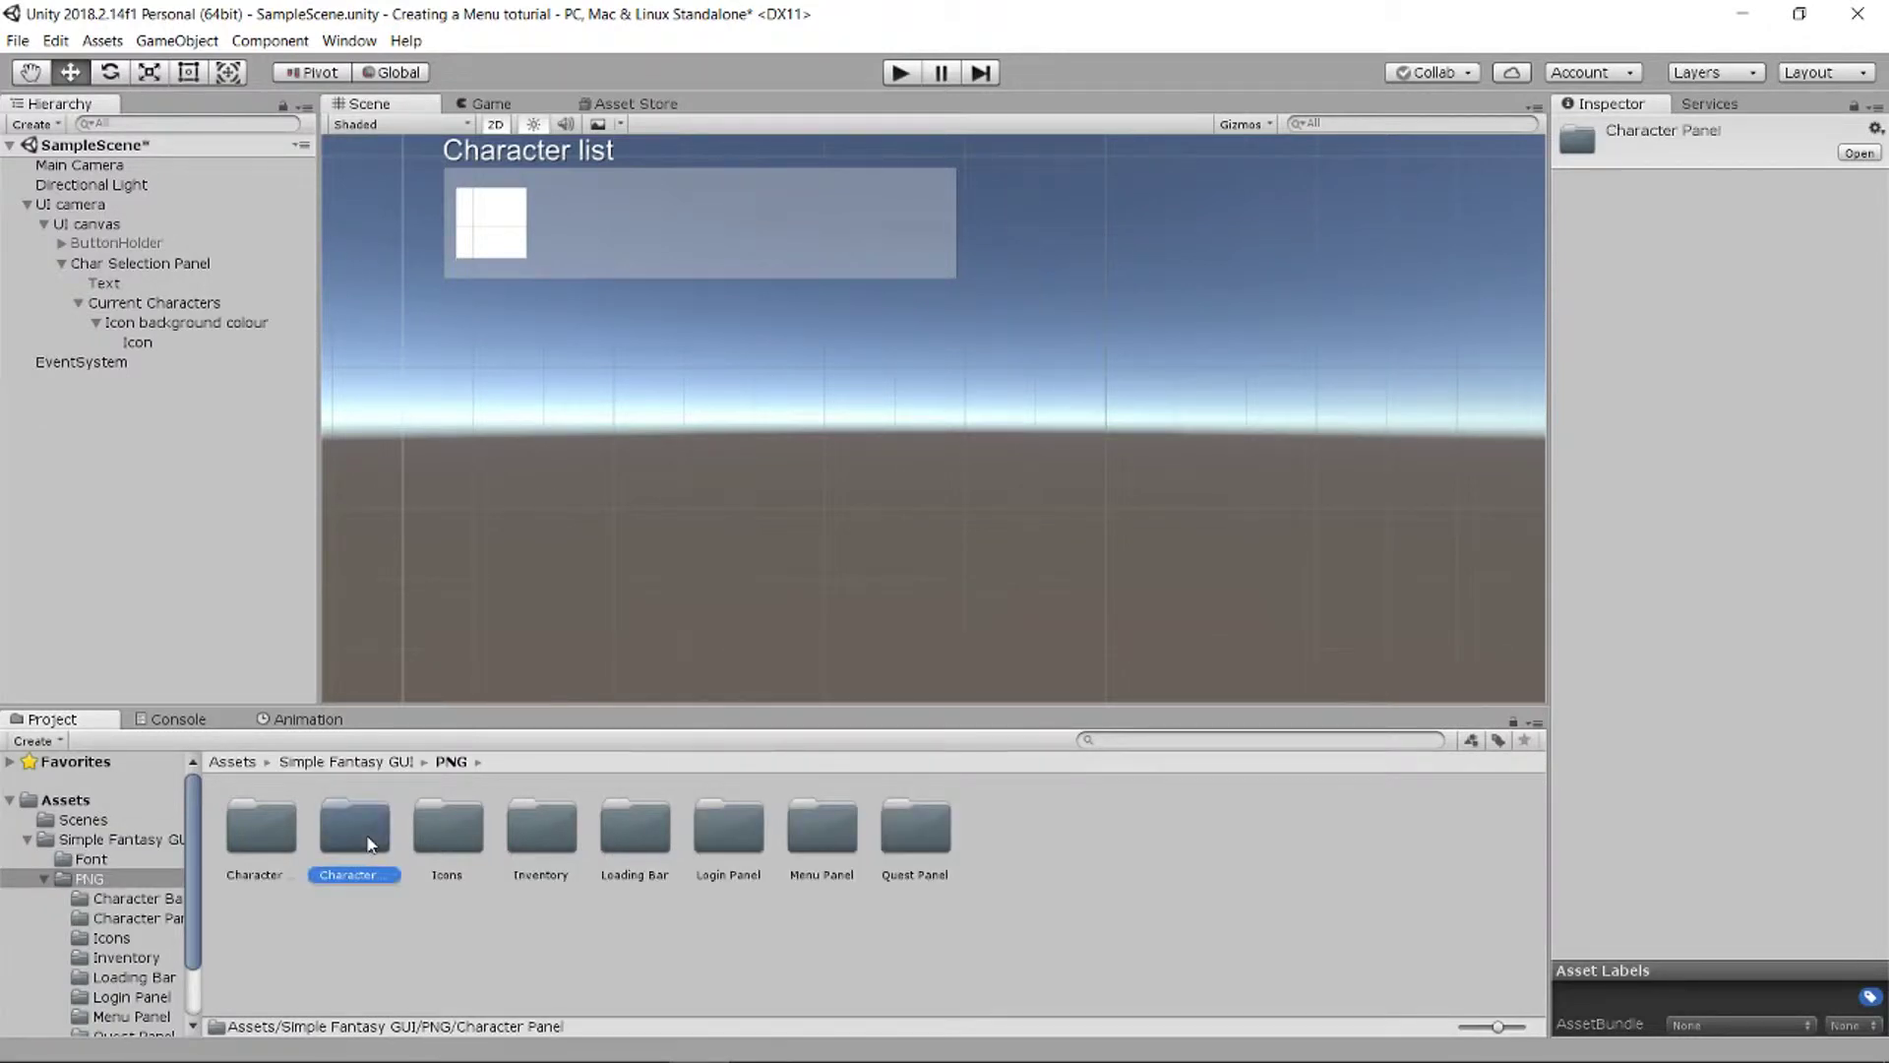
Step: Set Sword_Icon from the PNG Icons folder as the Source Image of Icon
click(449, 763)
double_click(443, 837)
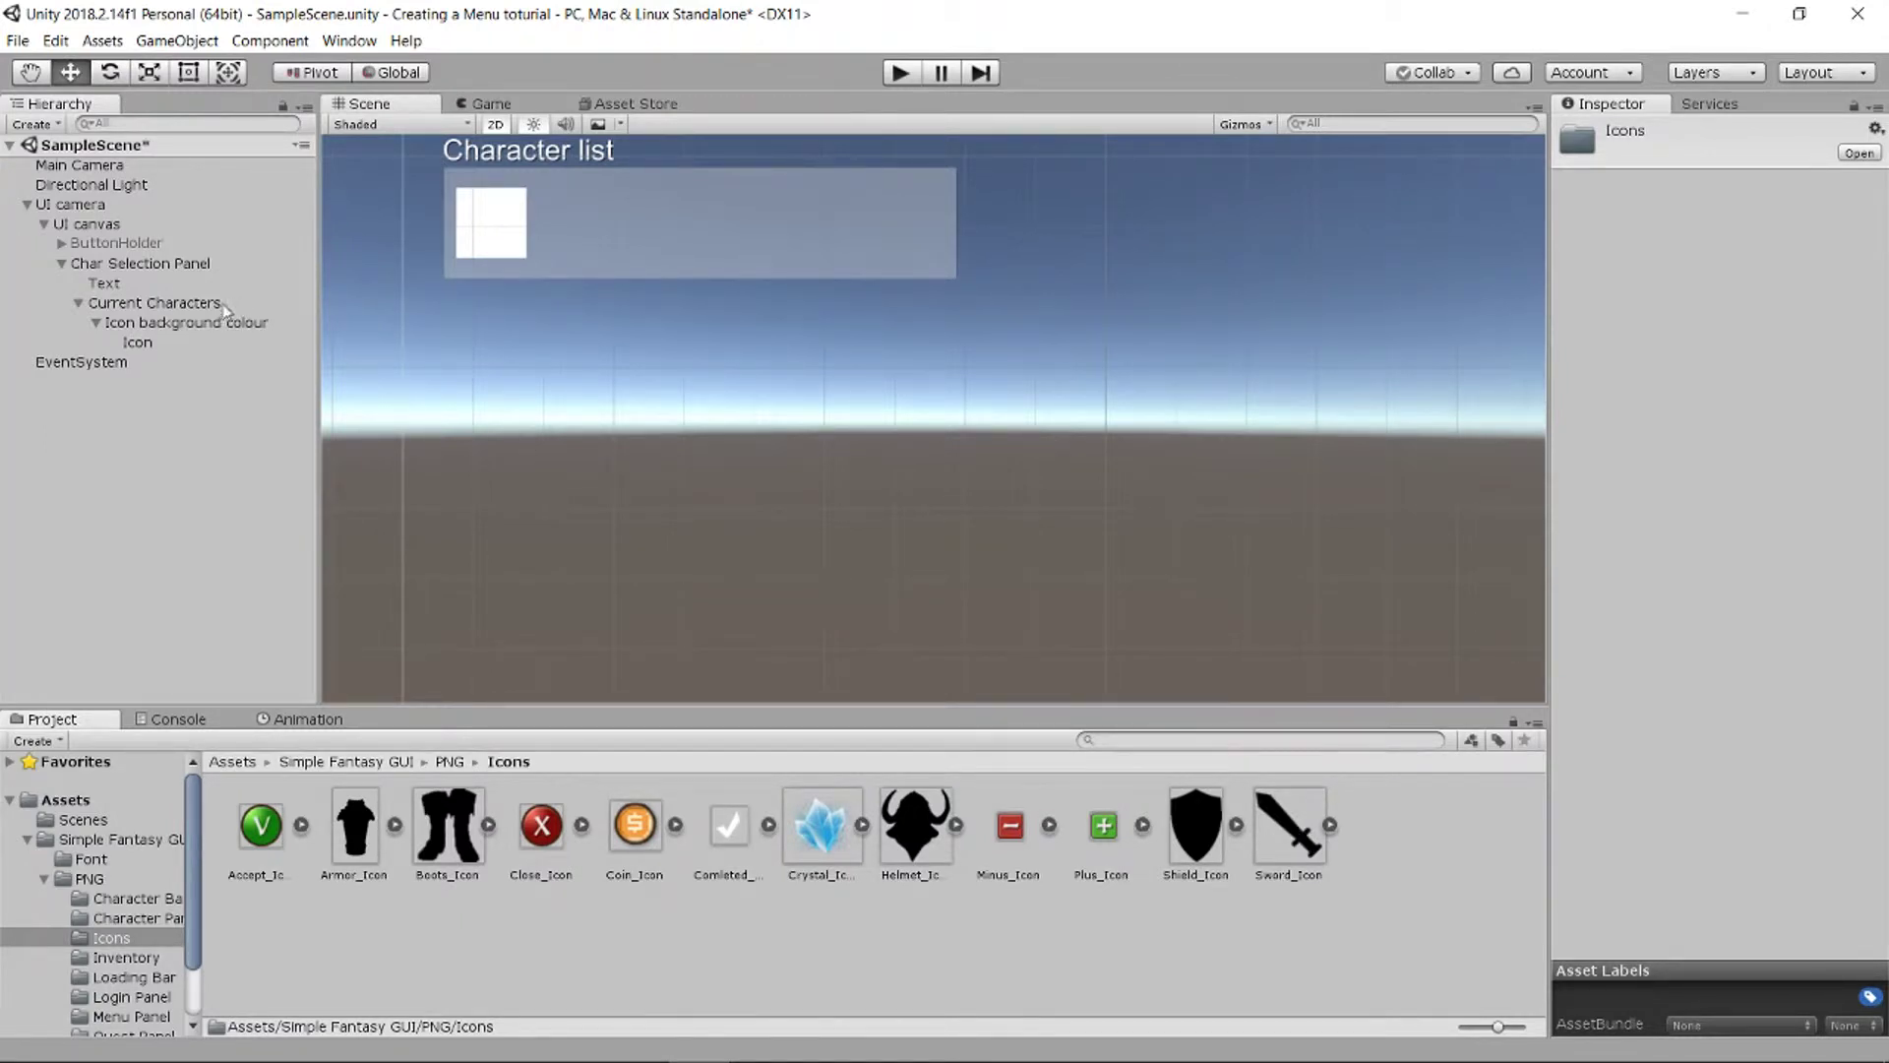
click(149, 342)
drag(1289, 836, 1761, 477)
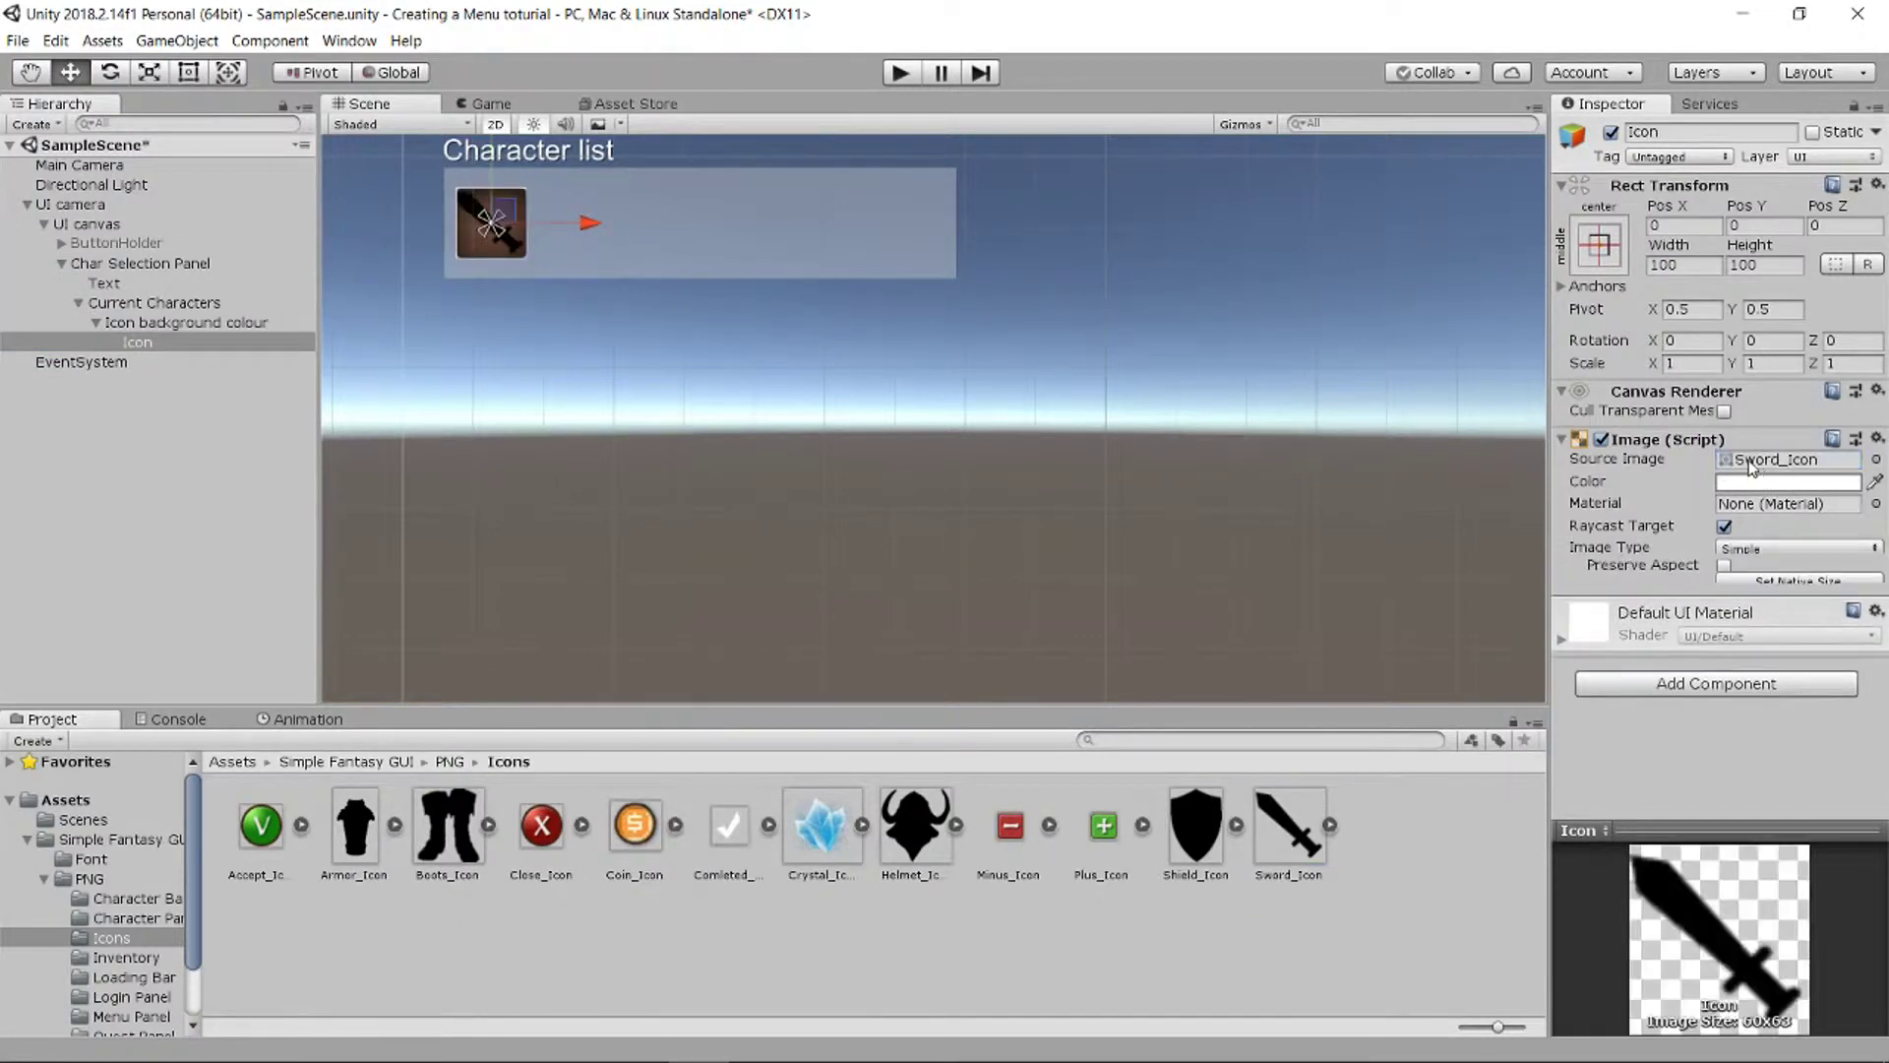
Step: Shrink the sword Icon to about 90 by 89 so it sits inside the brown slot's border
scroll(496, 274, up, 3)
scroll(522, 283, up, 4)
middle_drag(564, 267, 790, 571)
scroll(777, 483, up, 5)
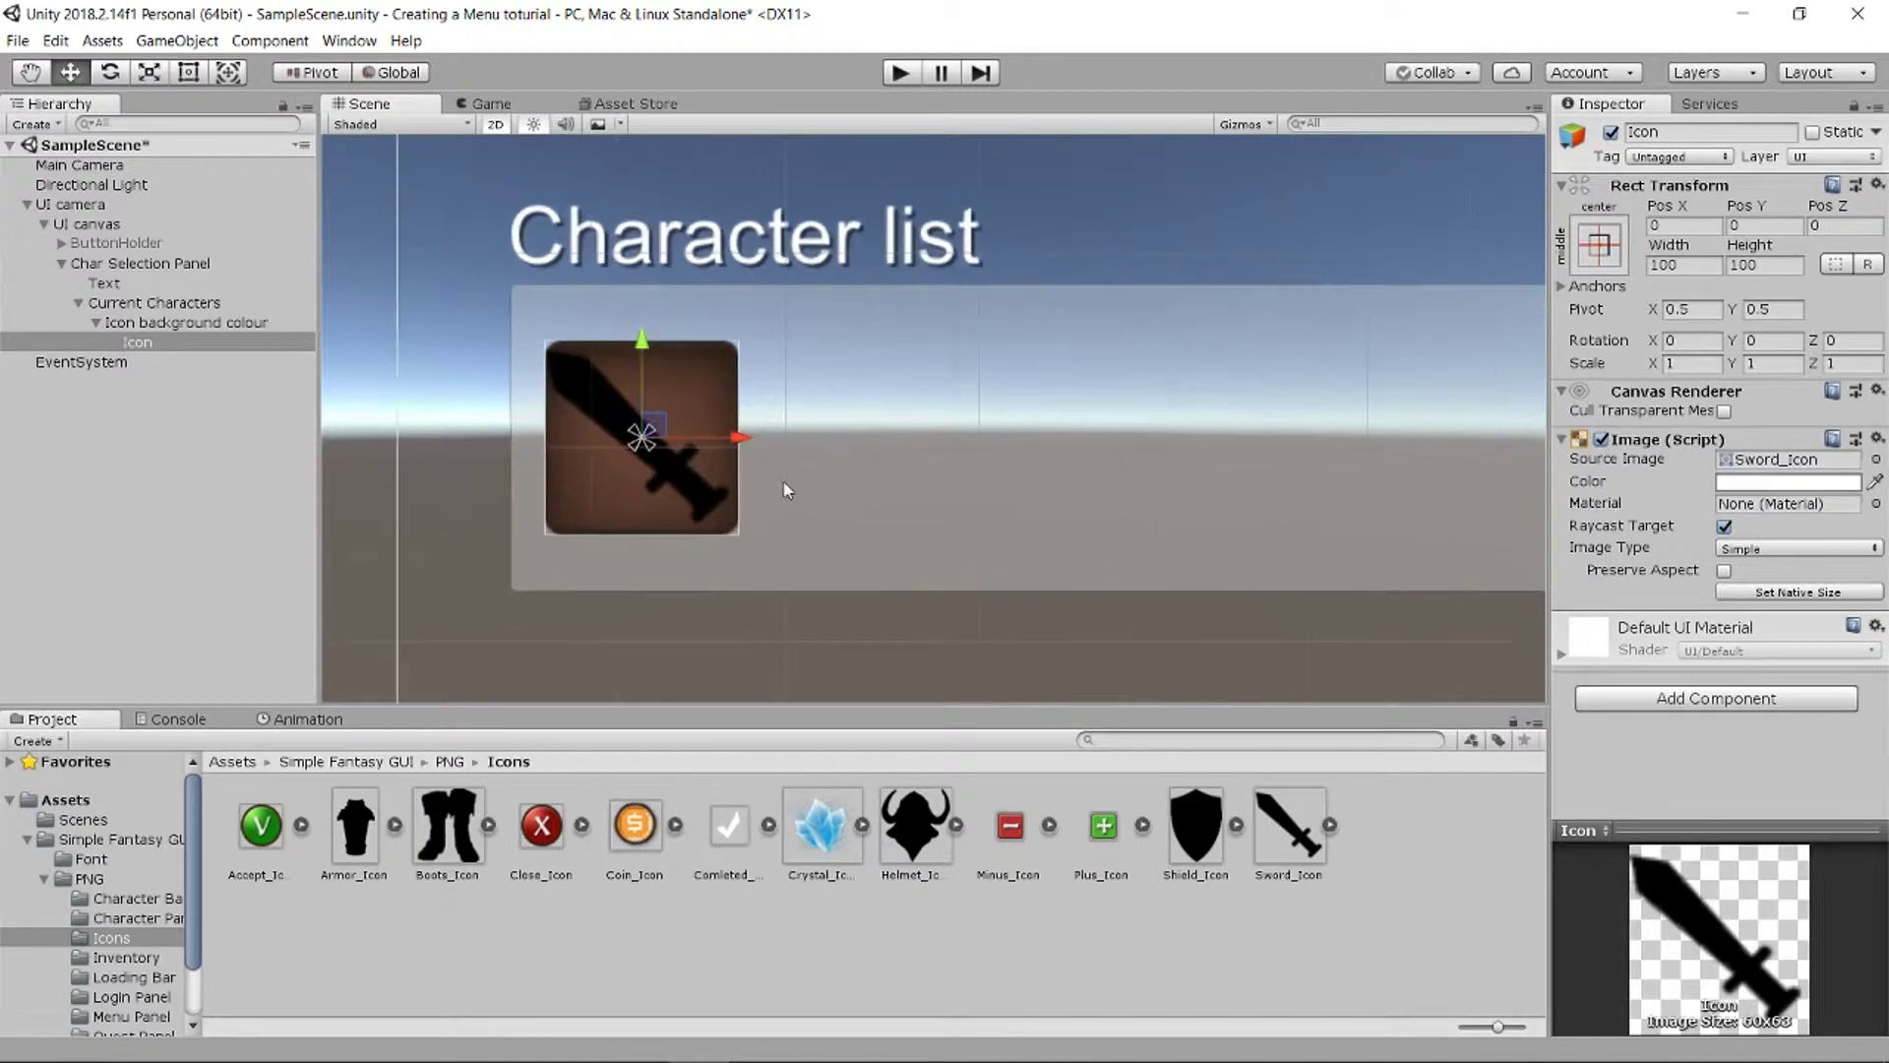
middle_drag(891, 393, 1033, 413)
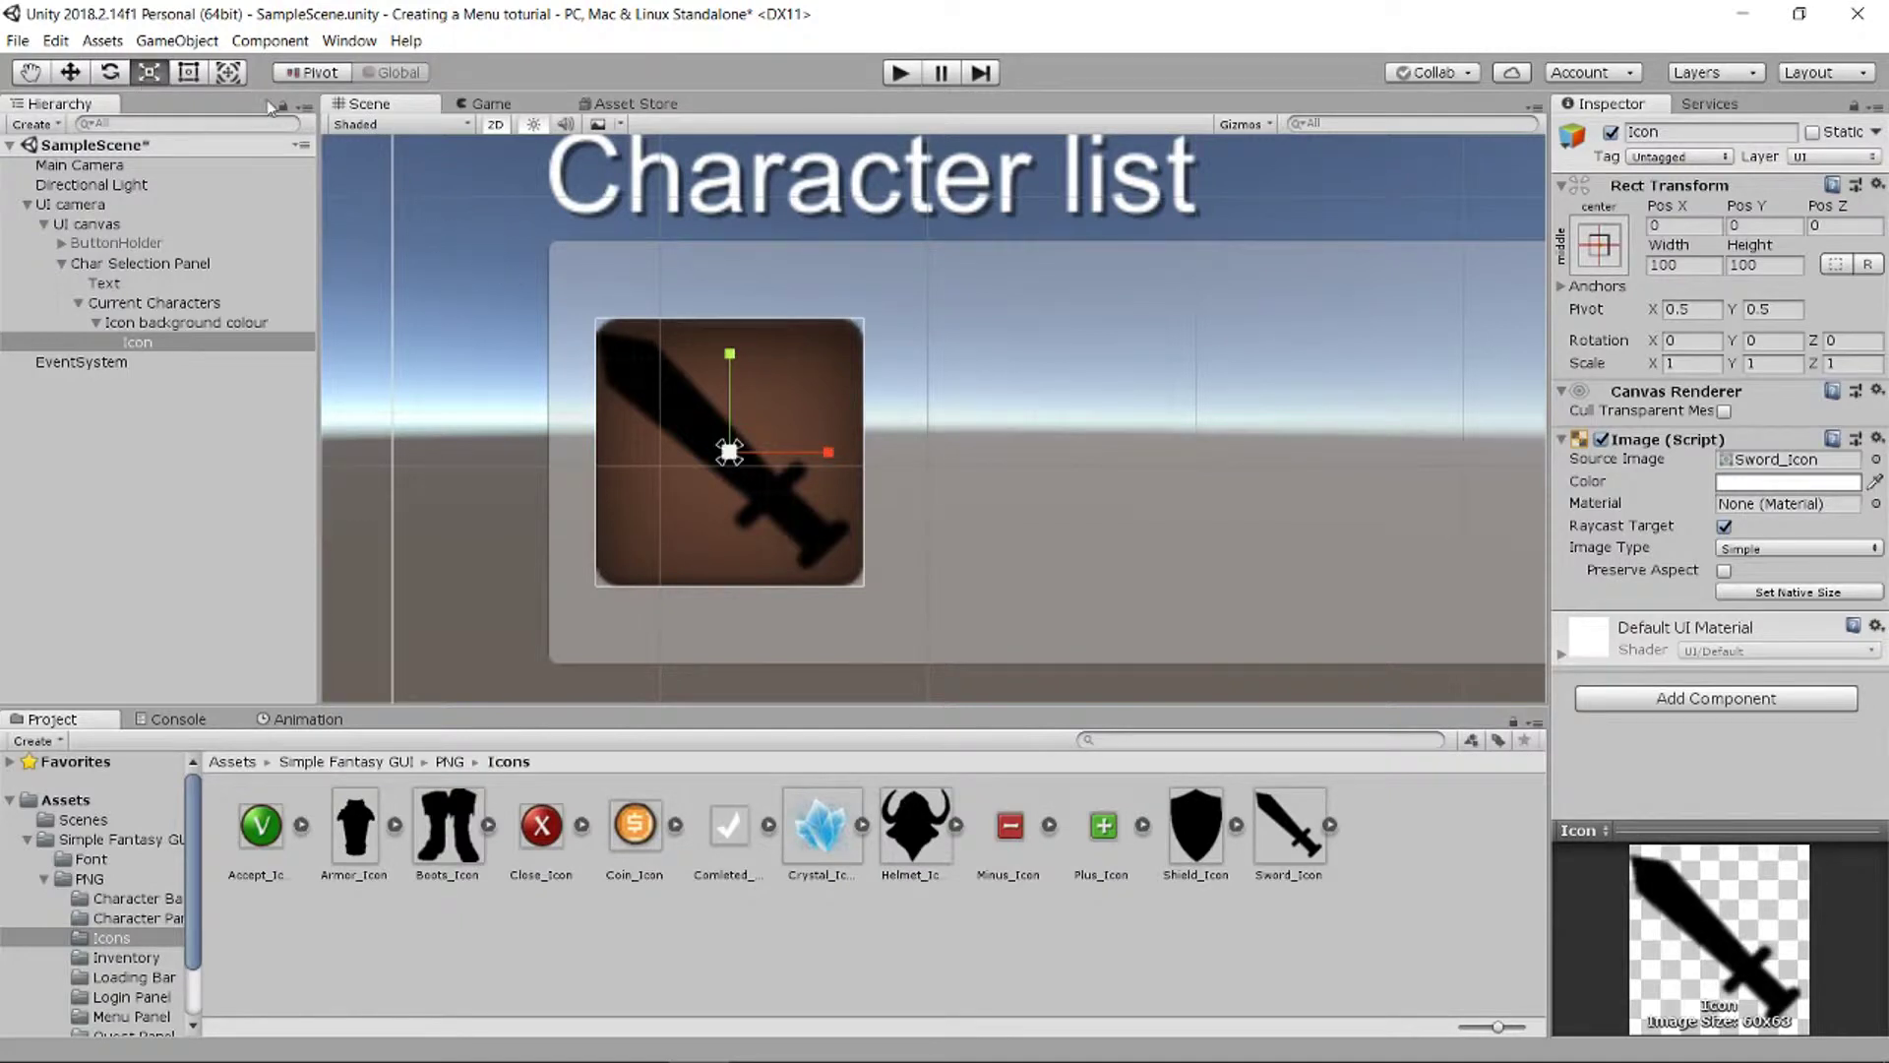
click(189, 73)
drag(593, 321, 604, 331)
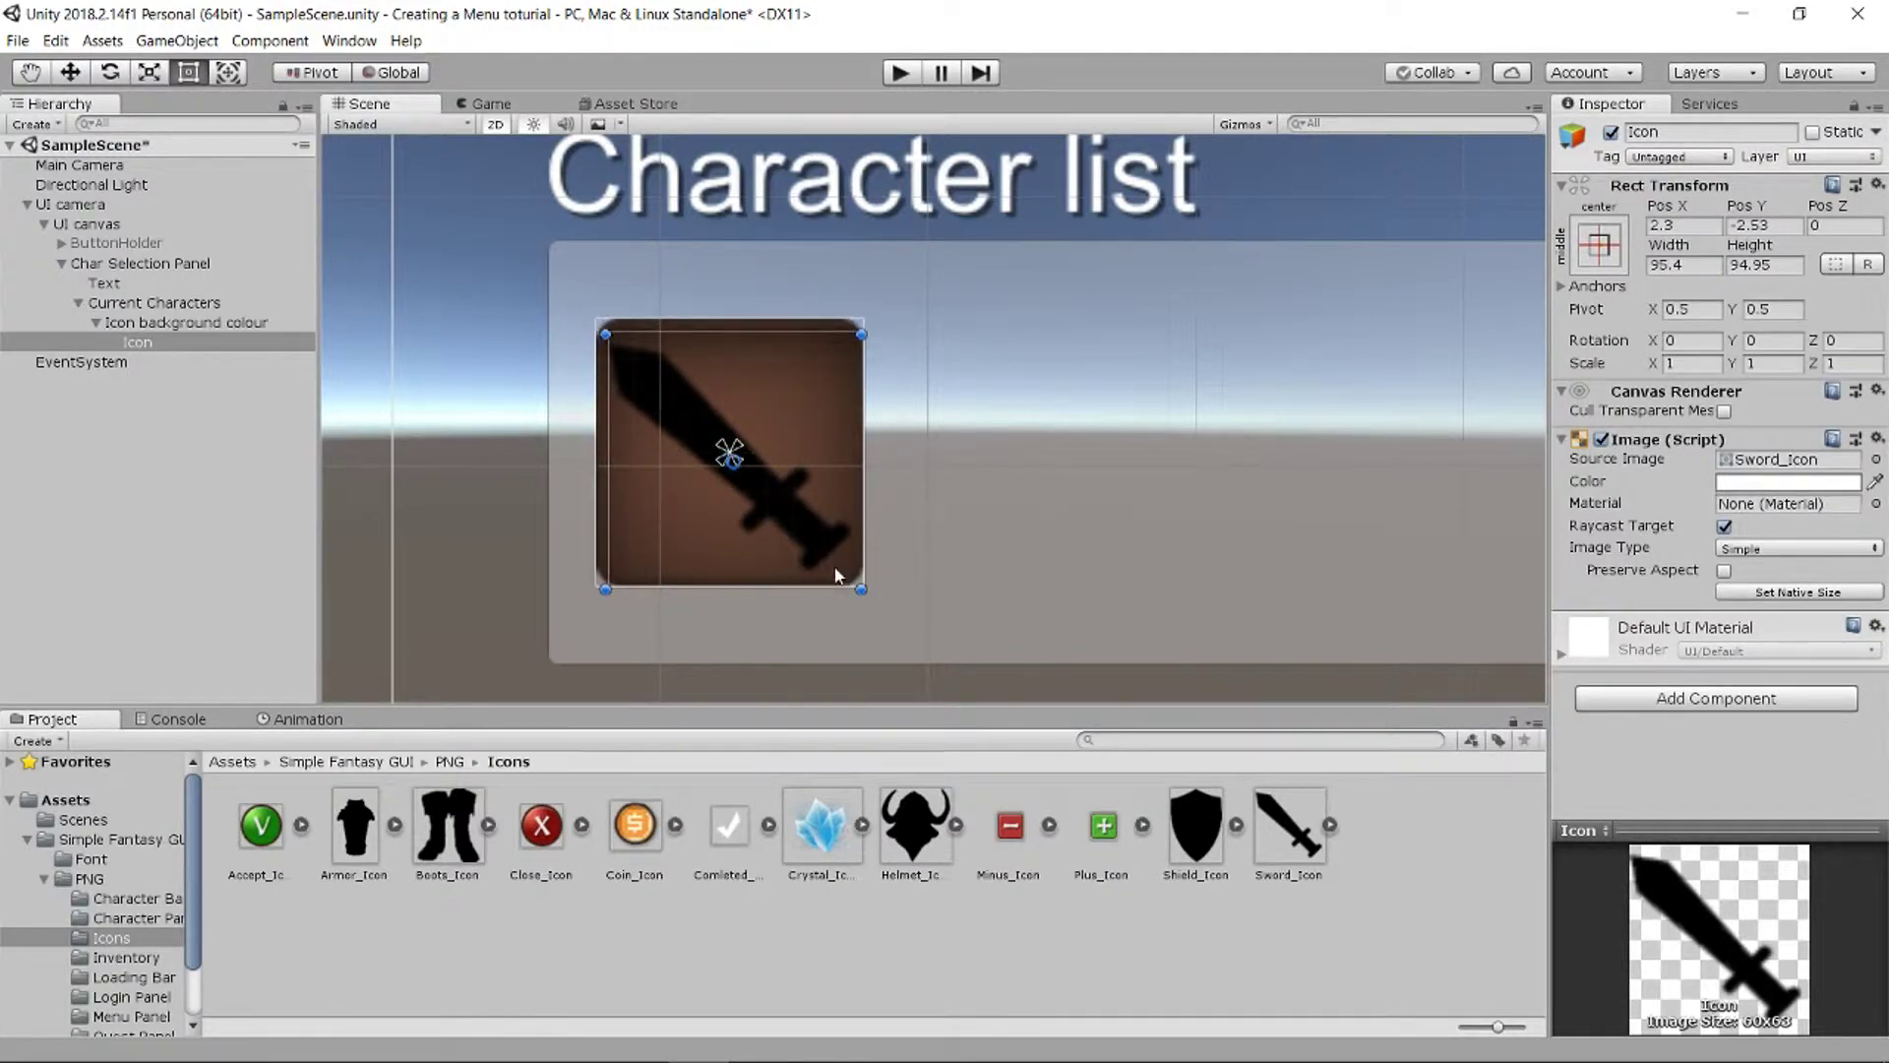
drag(861, 590, 847, 574)
Step: Center the sword Icon within its background slot using the middle center anchor preset with position
click(1617, 259)
alt+click(1738, 495)
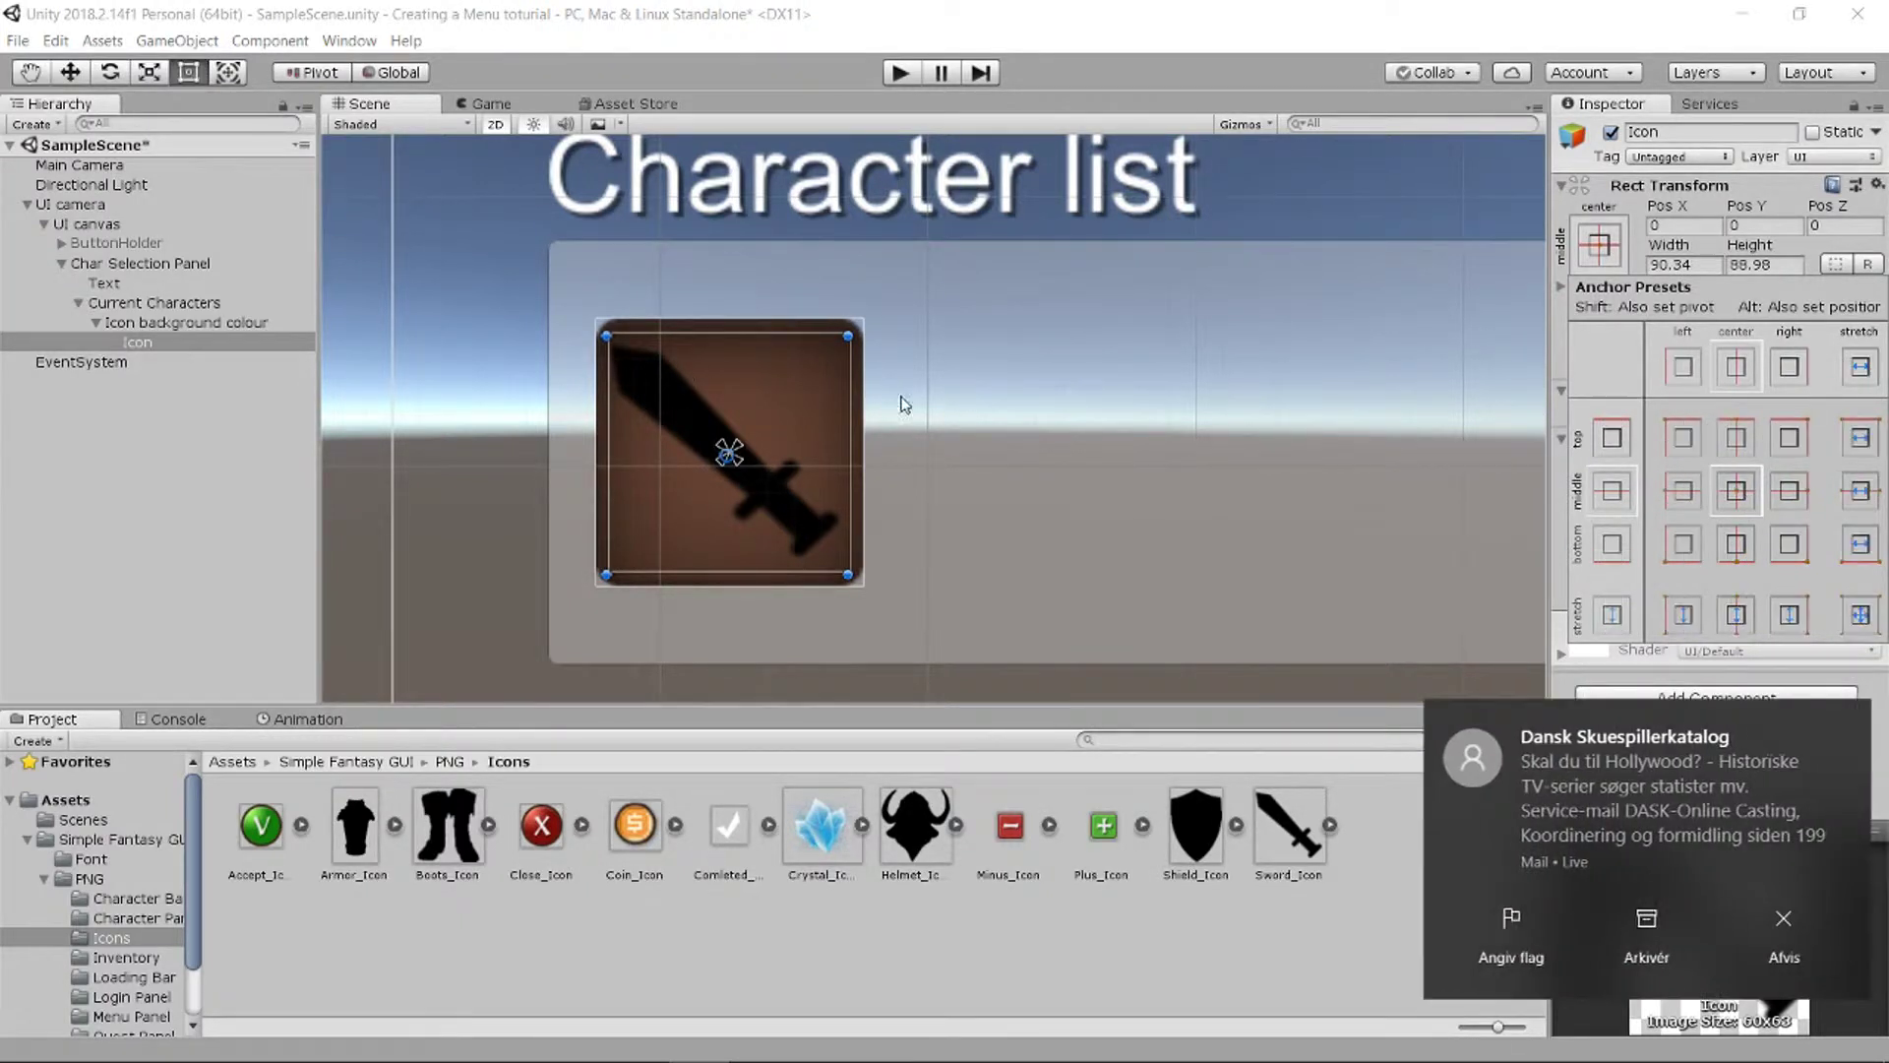
click(1073, 394)
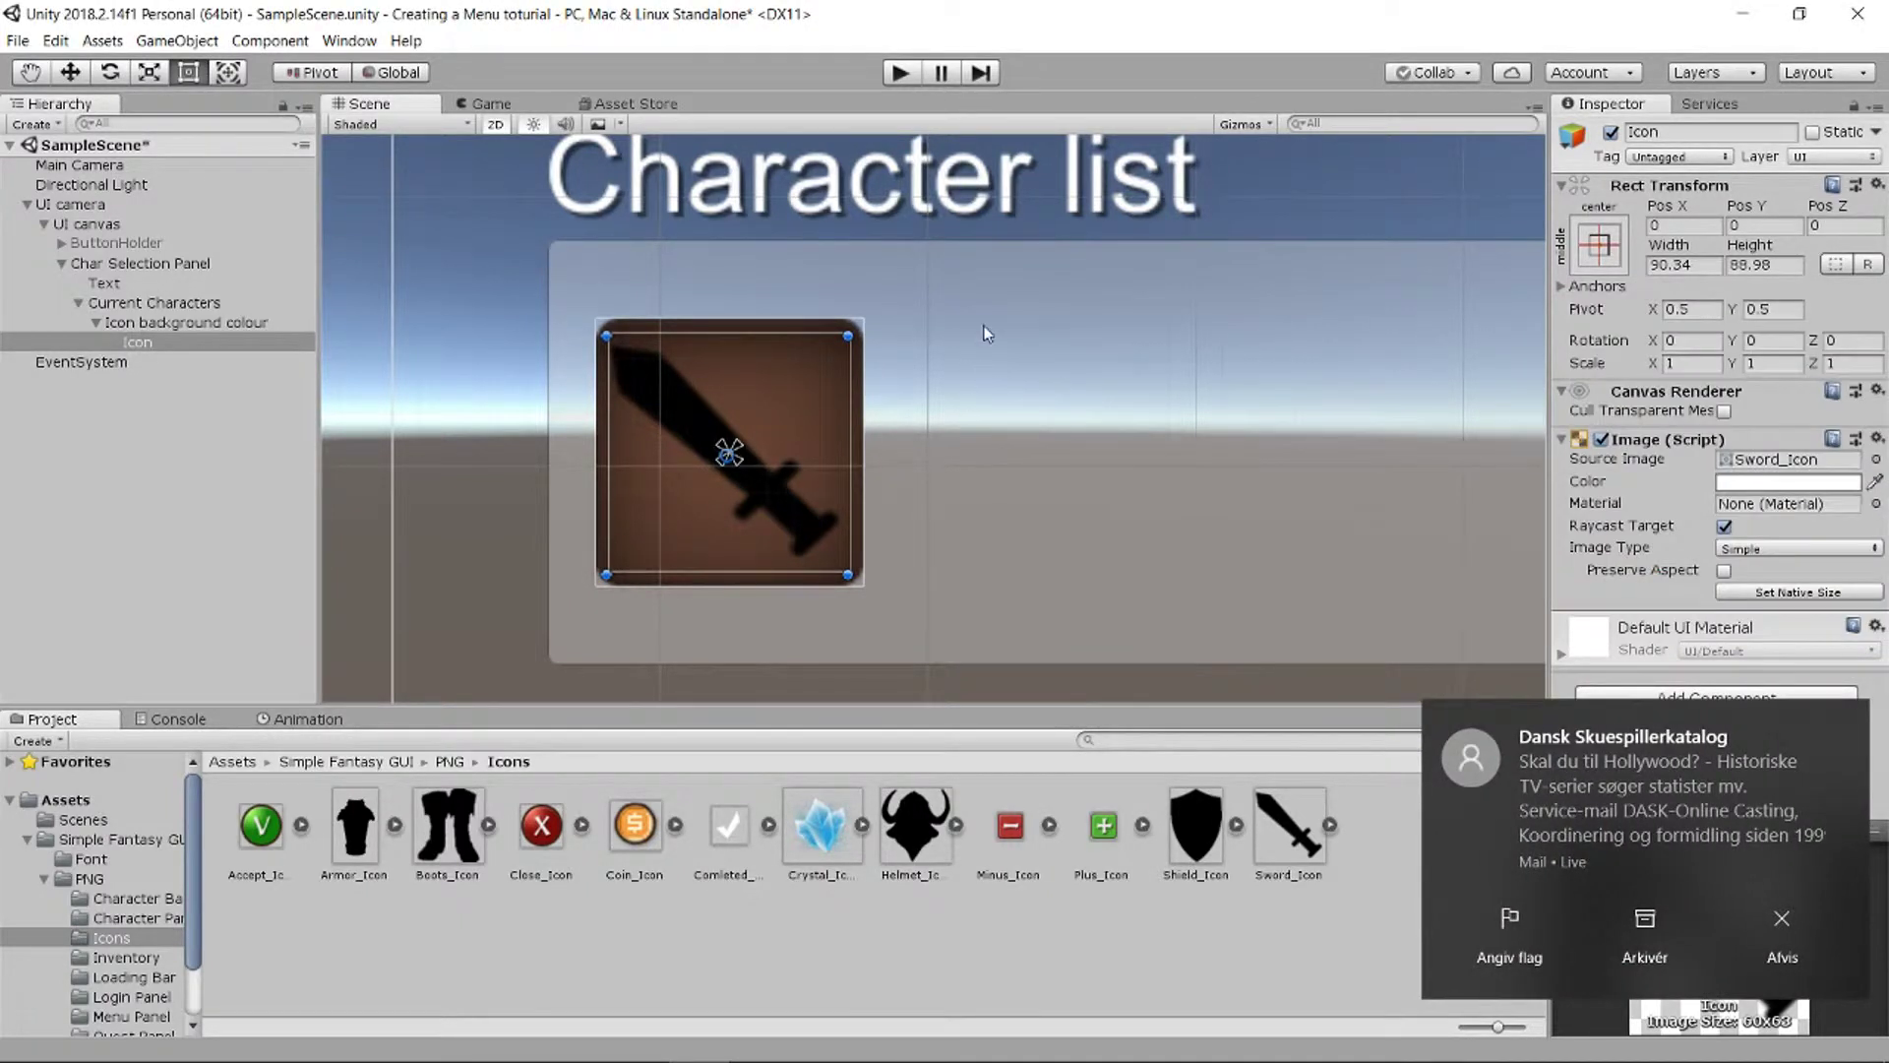
scroll(984, 329, down, 4)
middle_drag(1105, 410, 712, 413)
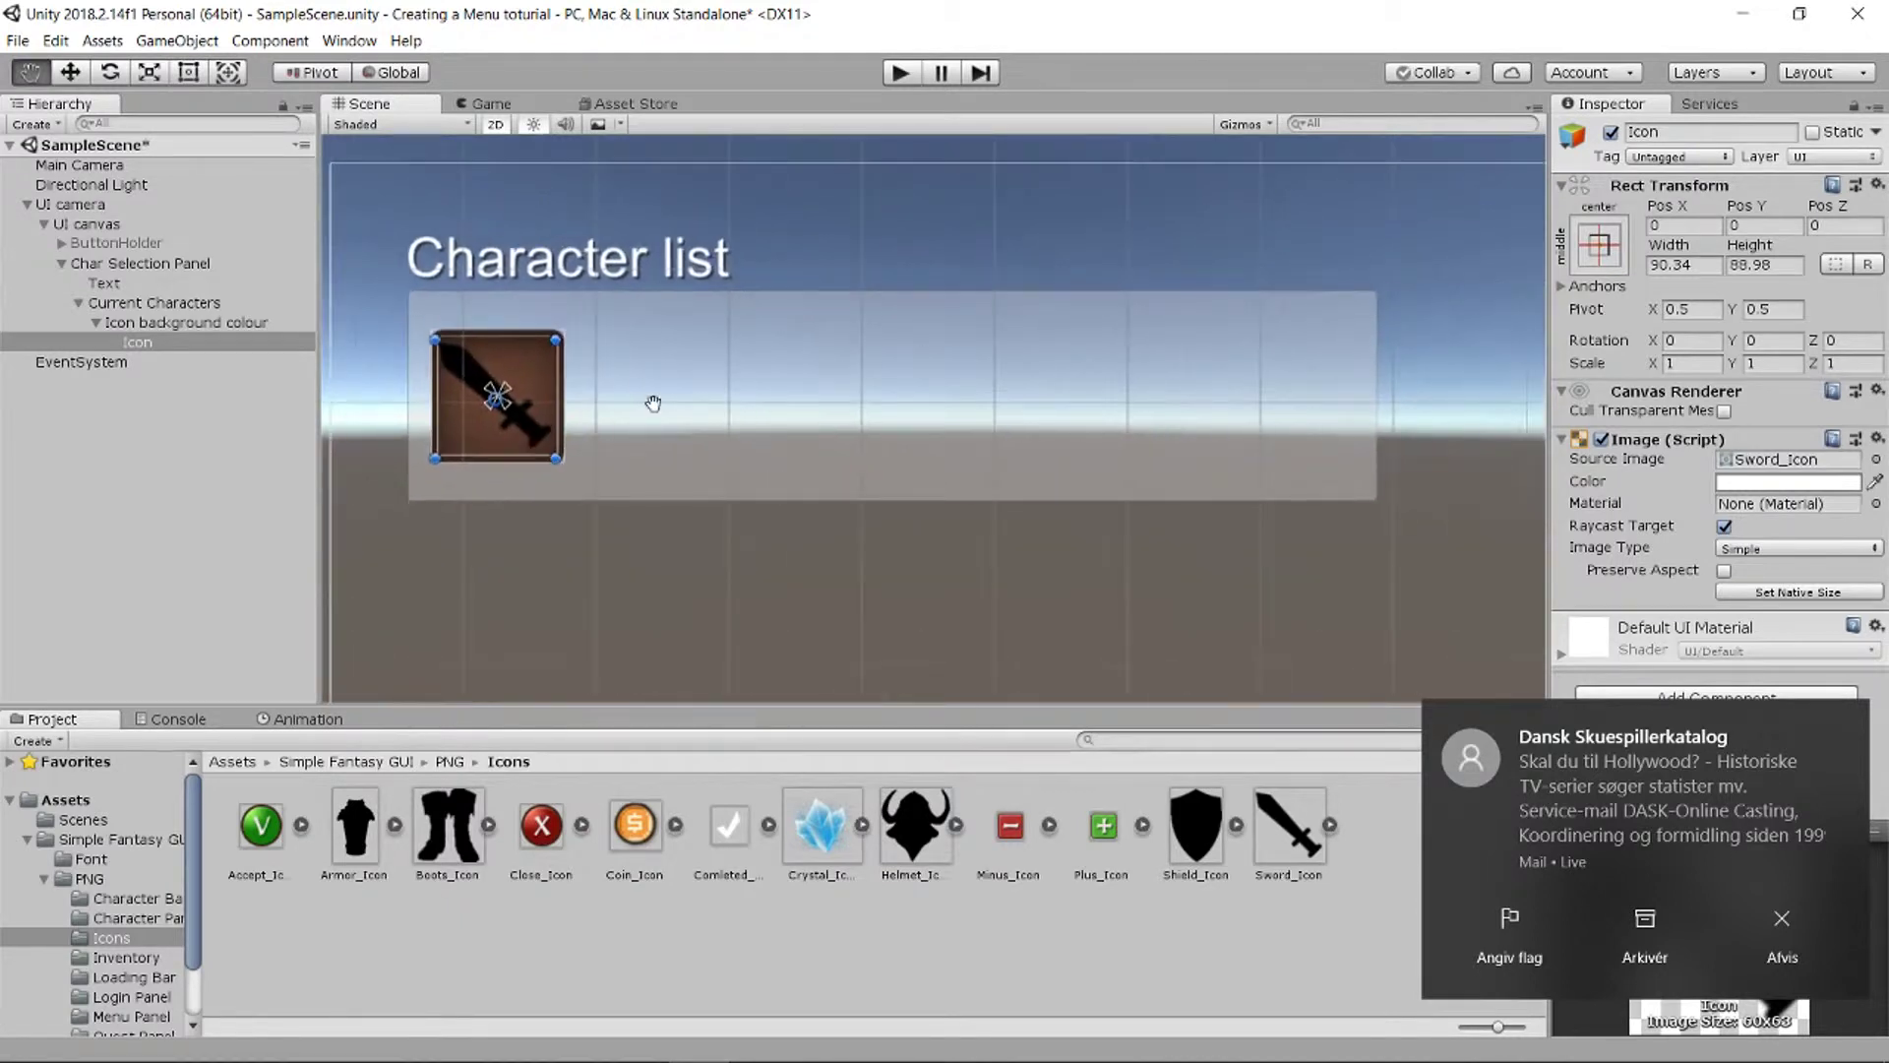
Step: Add a UI Panel as a child of Current Characters
scroll(654, 352, down, 1)
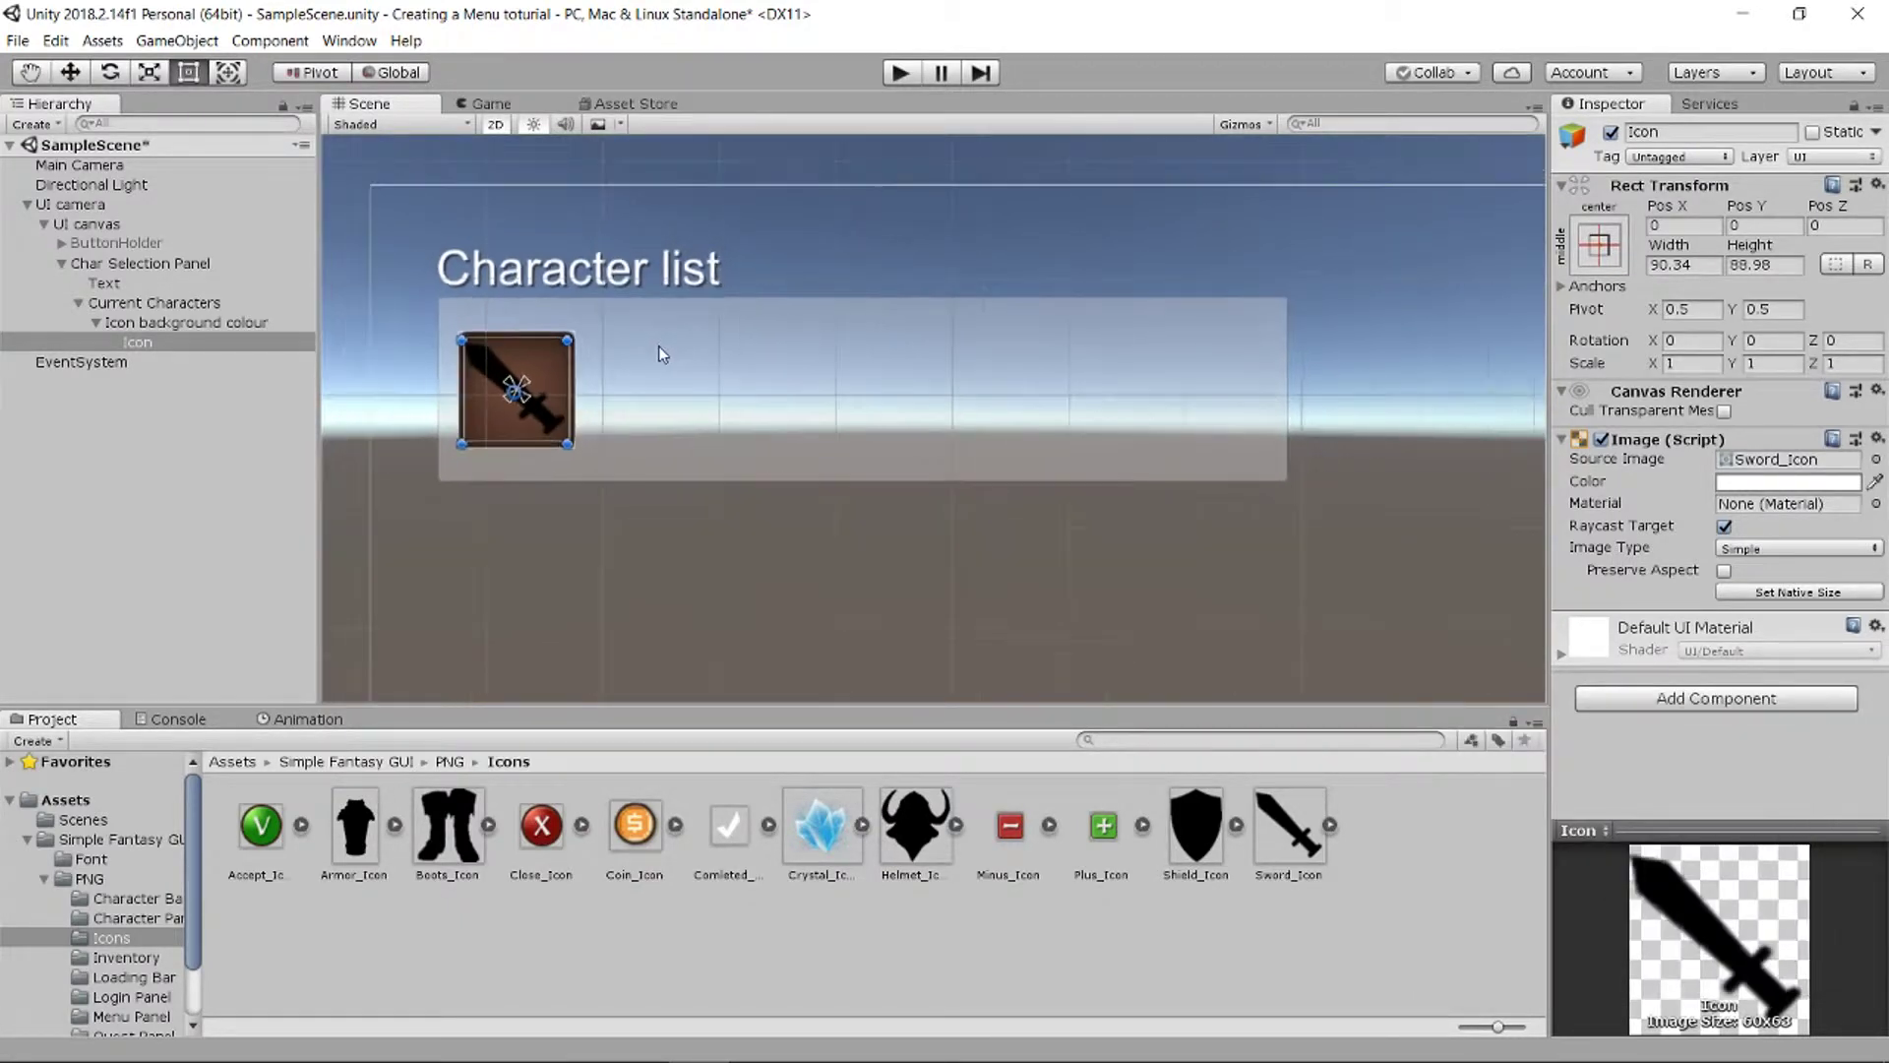
click(152, 325)
click(157, 334)
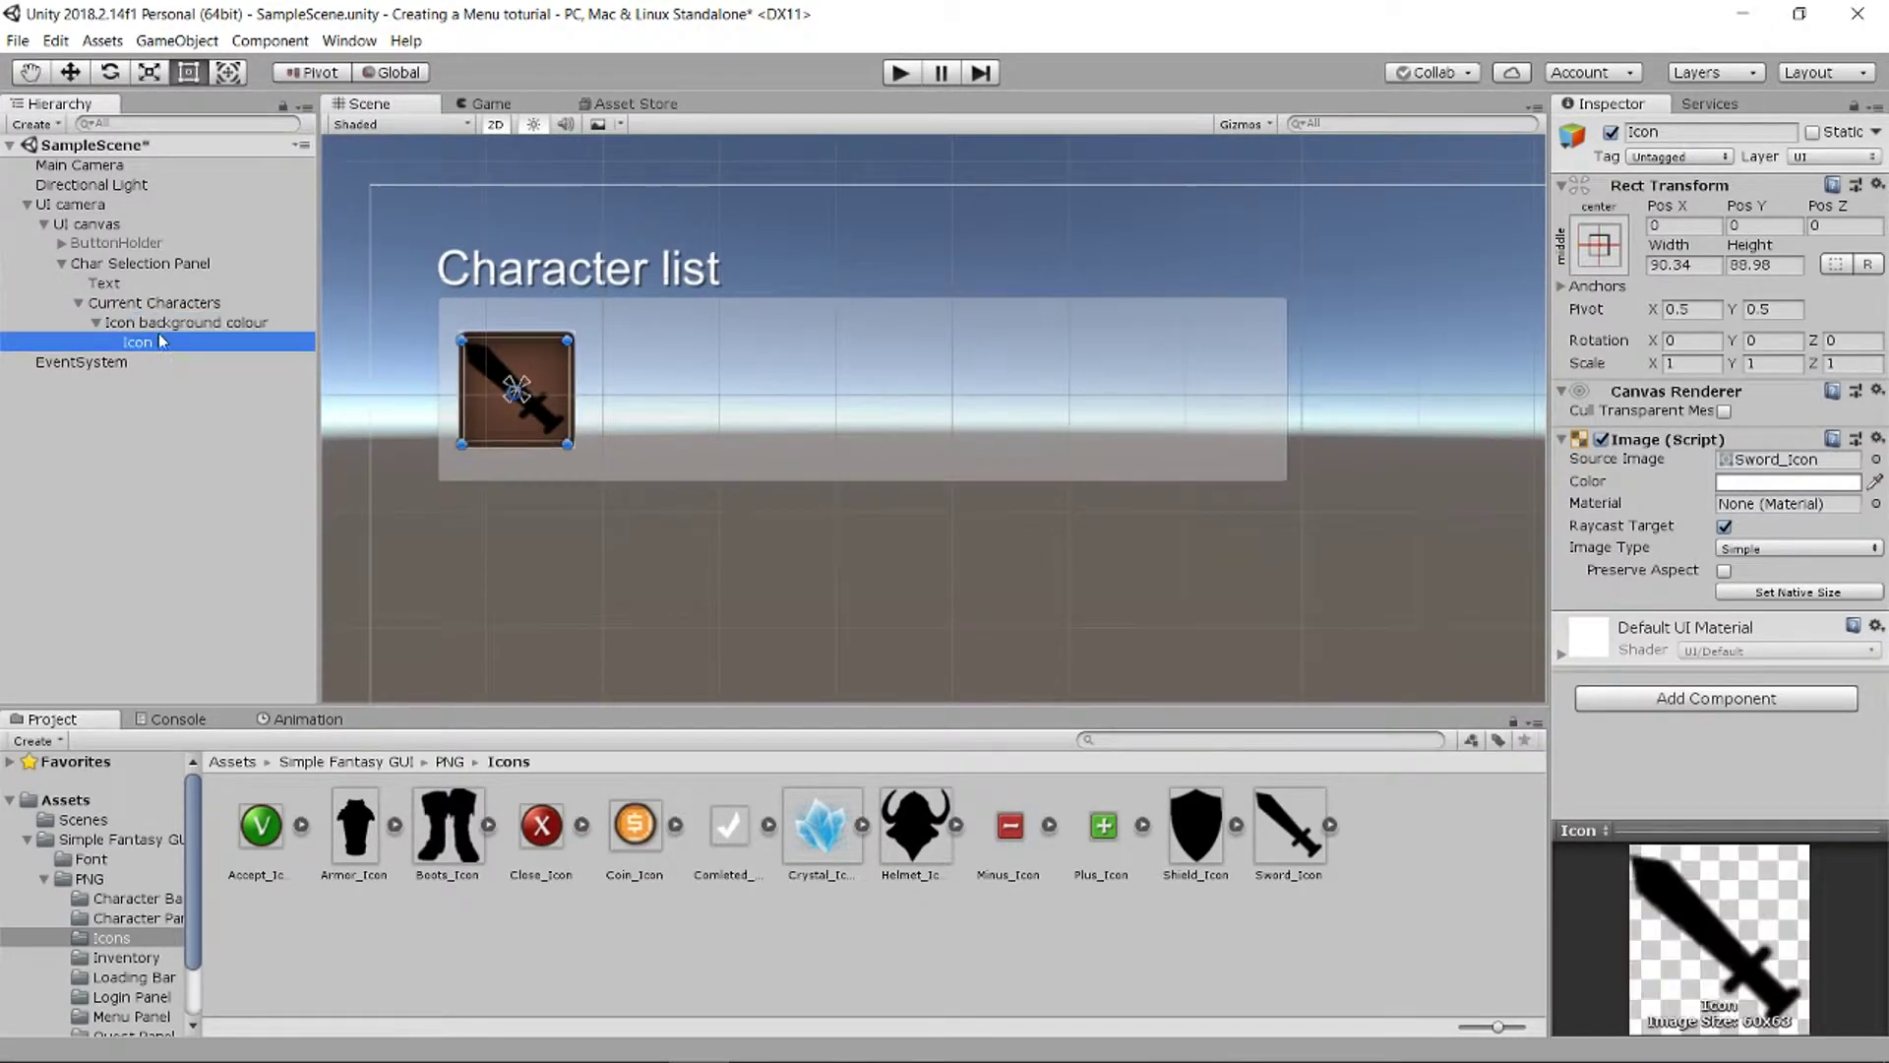
click(162, 321)
click(96, 322)
click(119, 305)
right_click(123, 311)
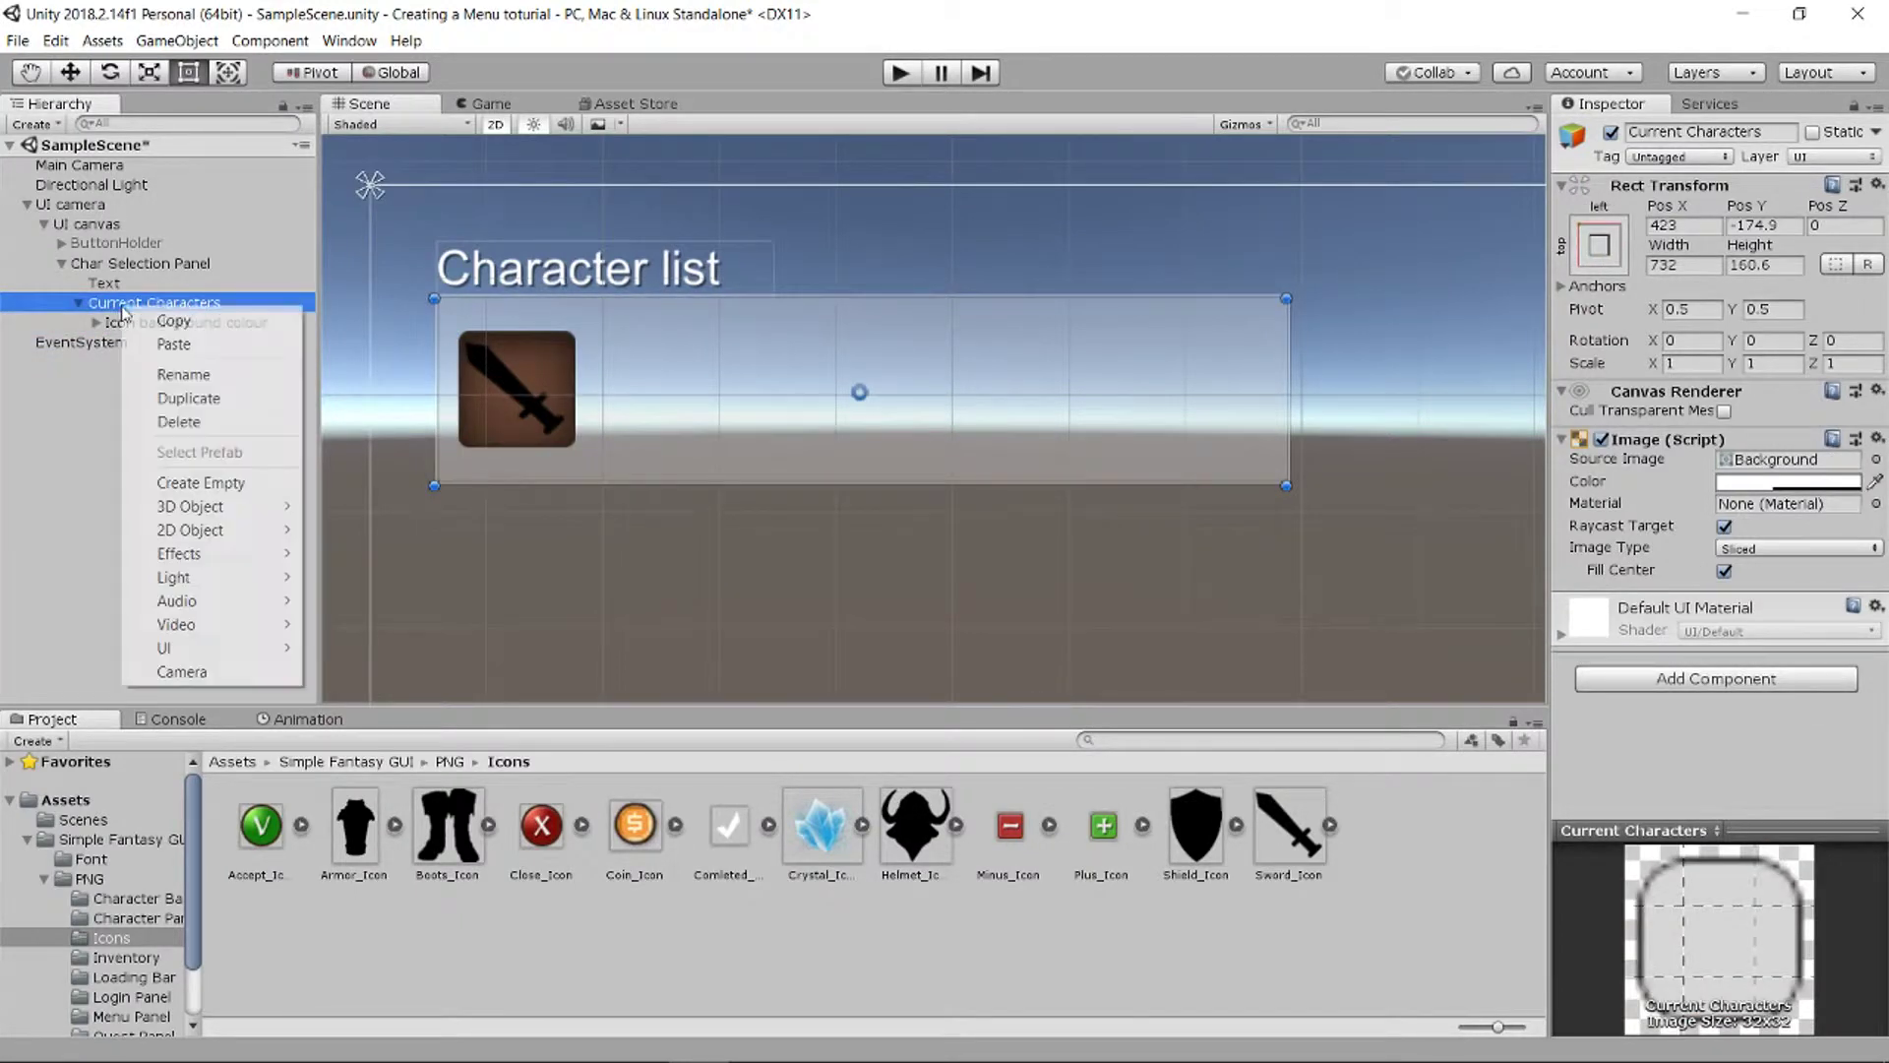
mouse_move(249, 648)
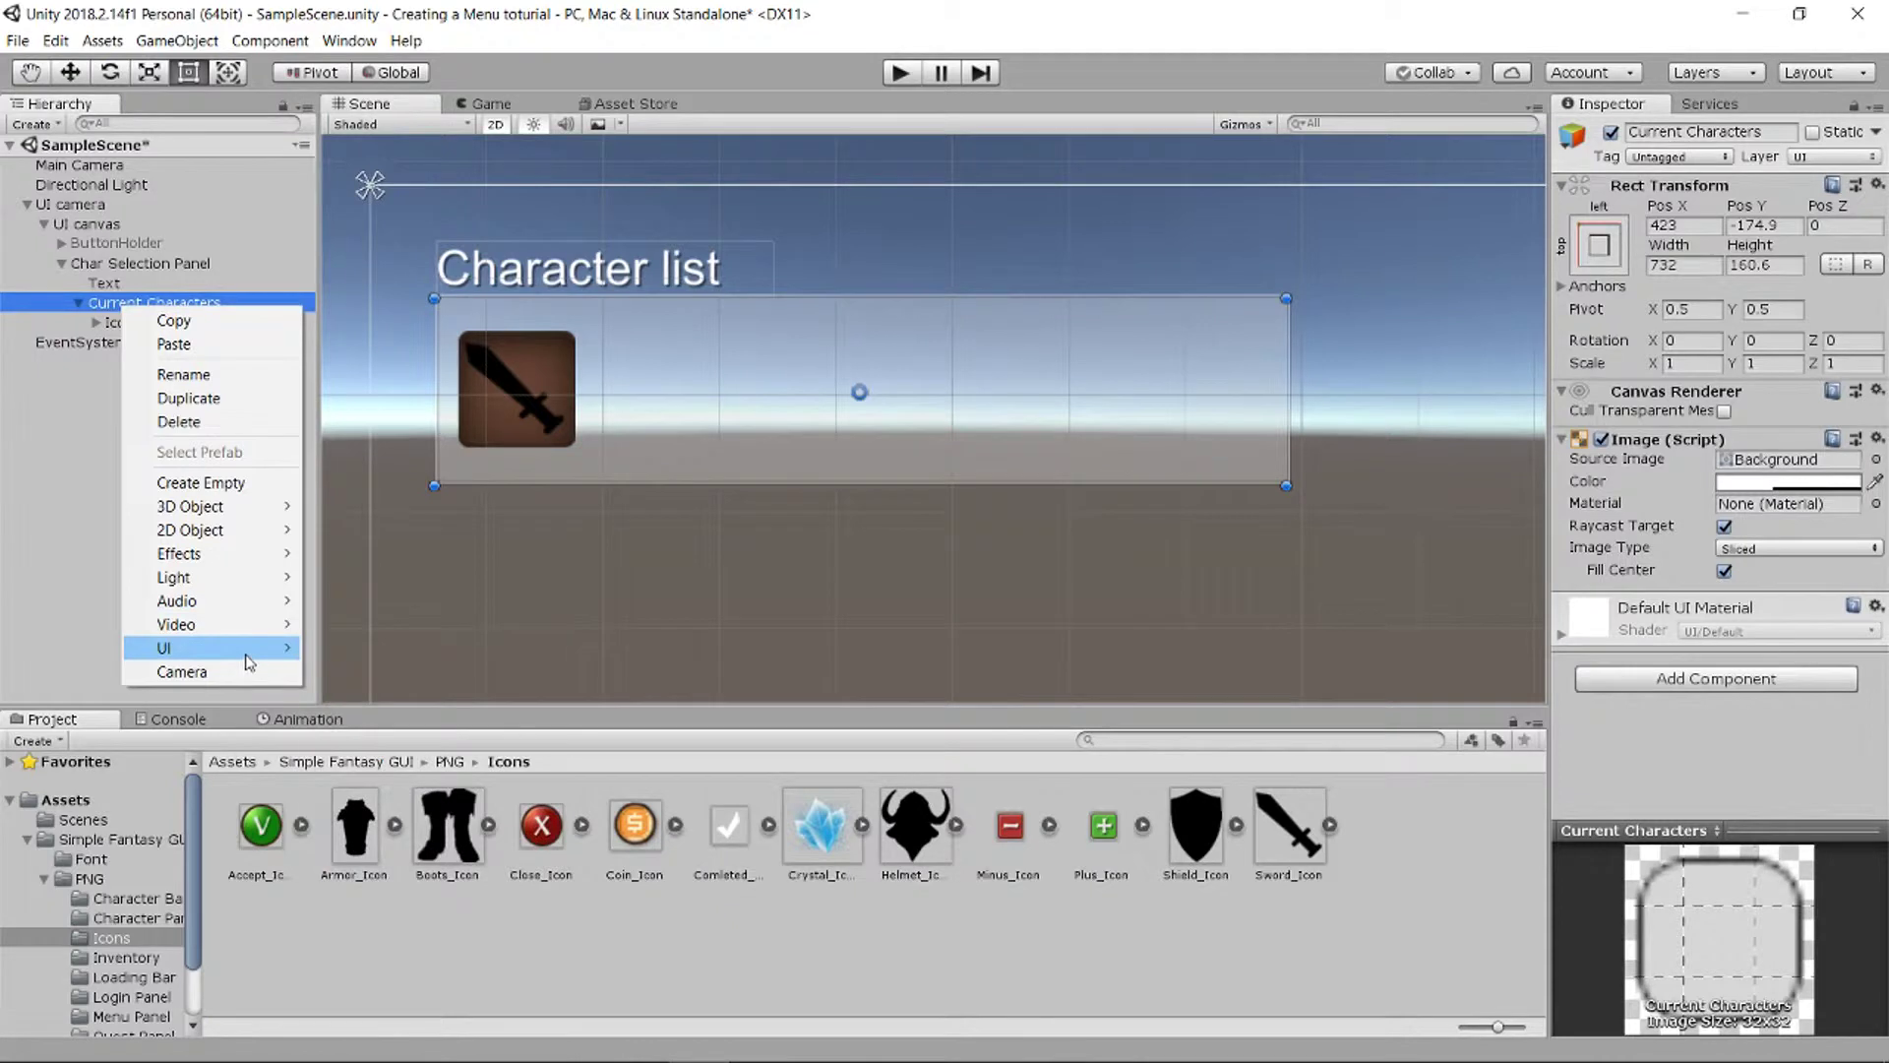
click(441, 959)
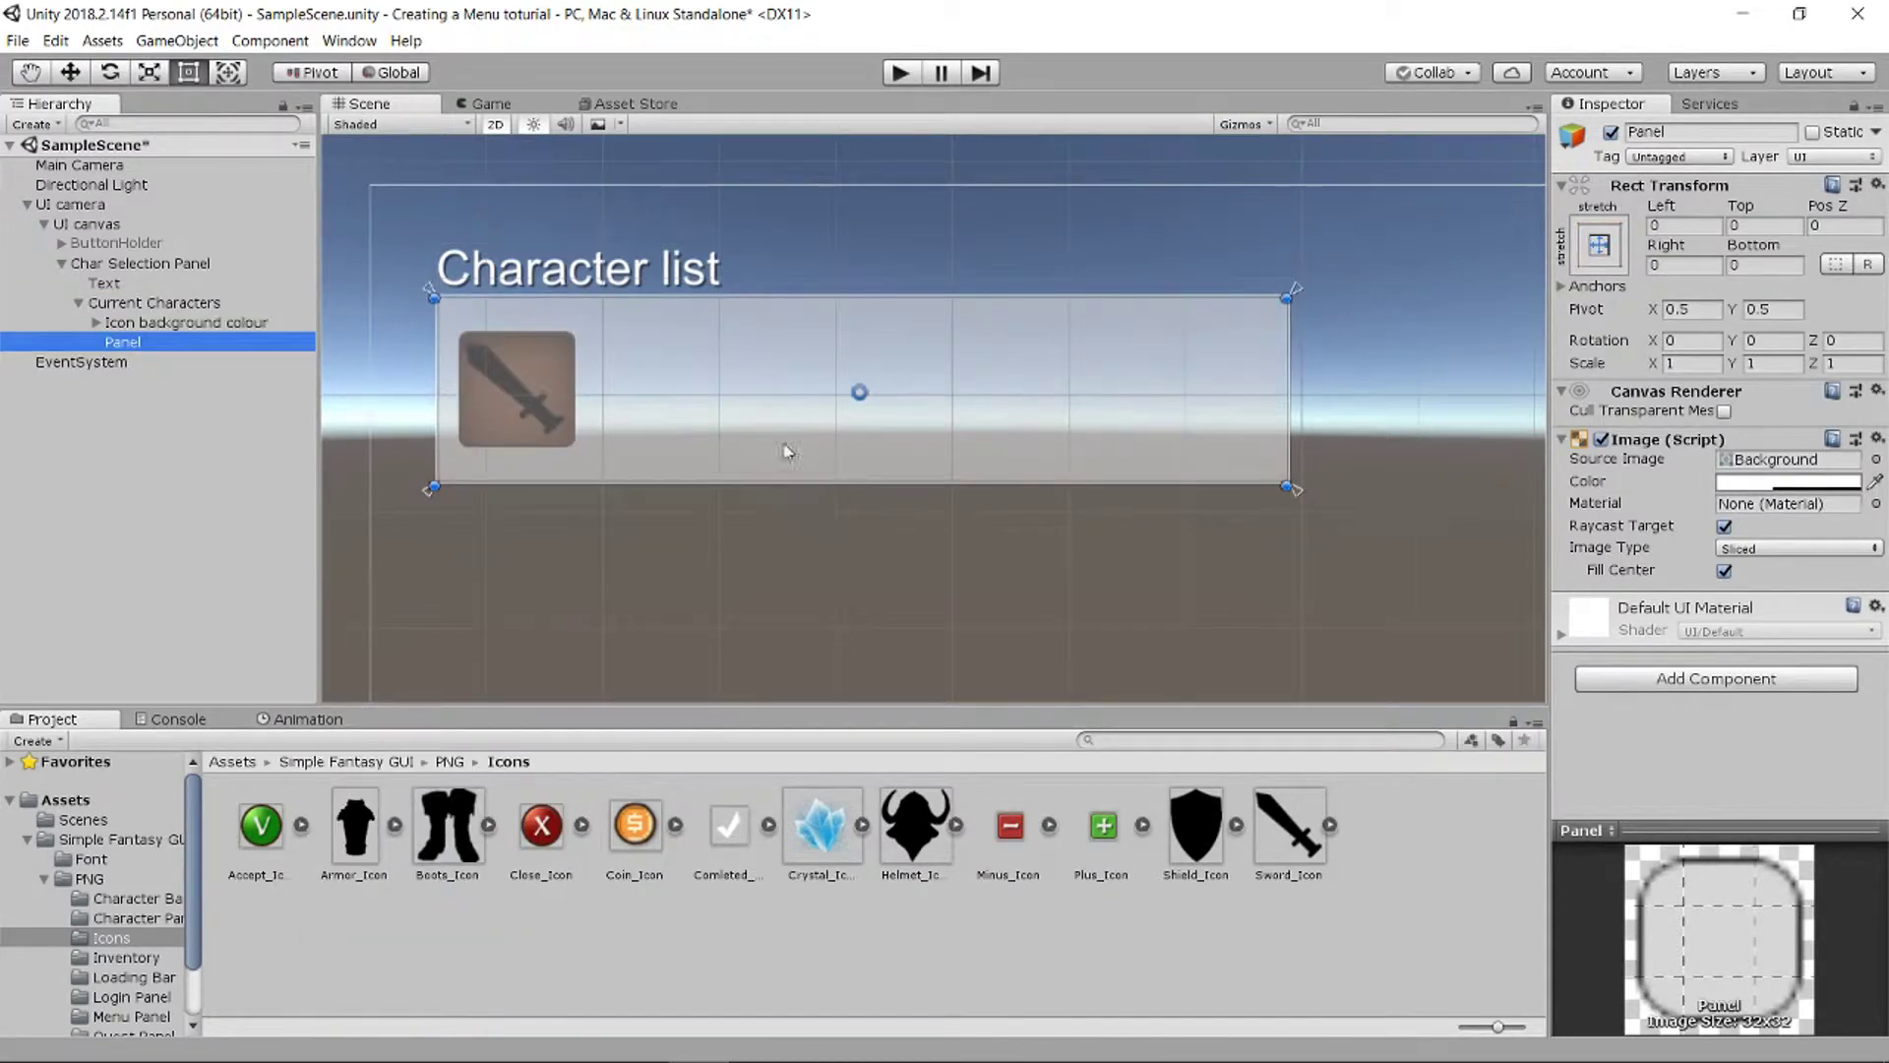
Step: Resize the new Panel to sit beside the sword slot, with Left 130, Right about 334, and Top and Bottom about 30
drag(459, 319, 470, 336)
drag(463, 486, 462, 451)
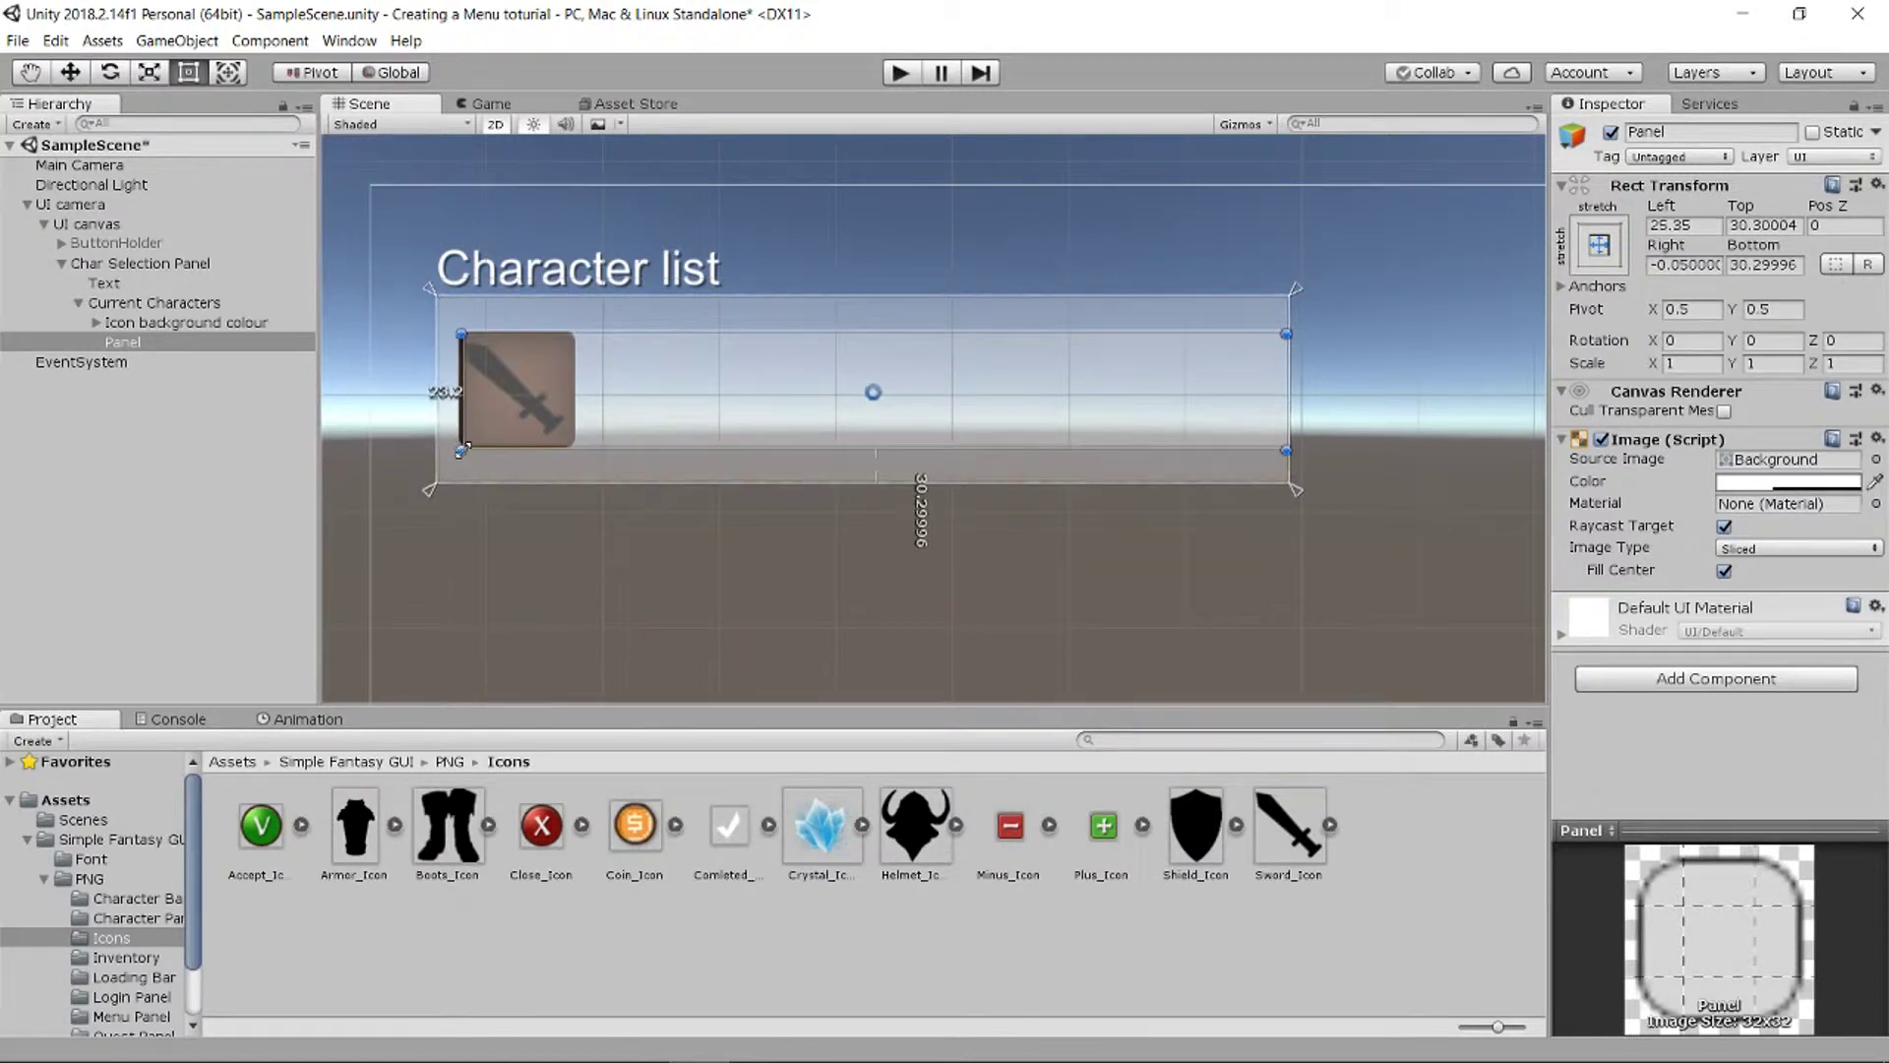
drag(1287, 452, 898, 450)
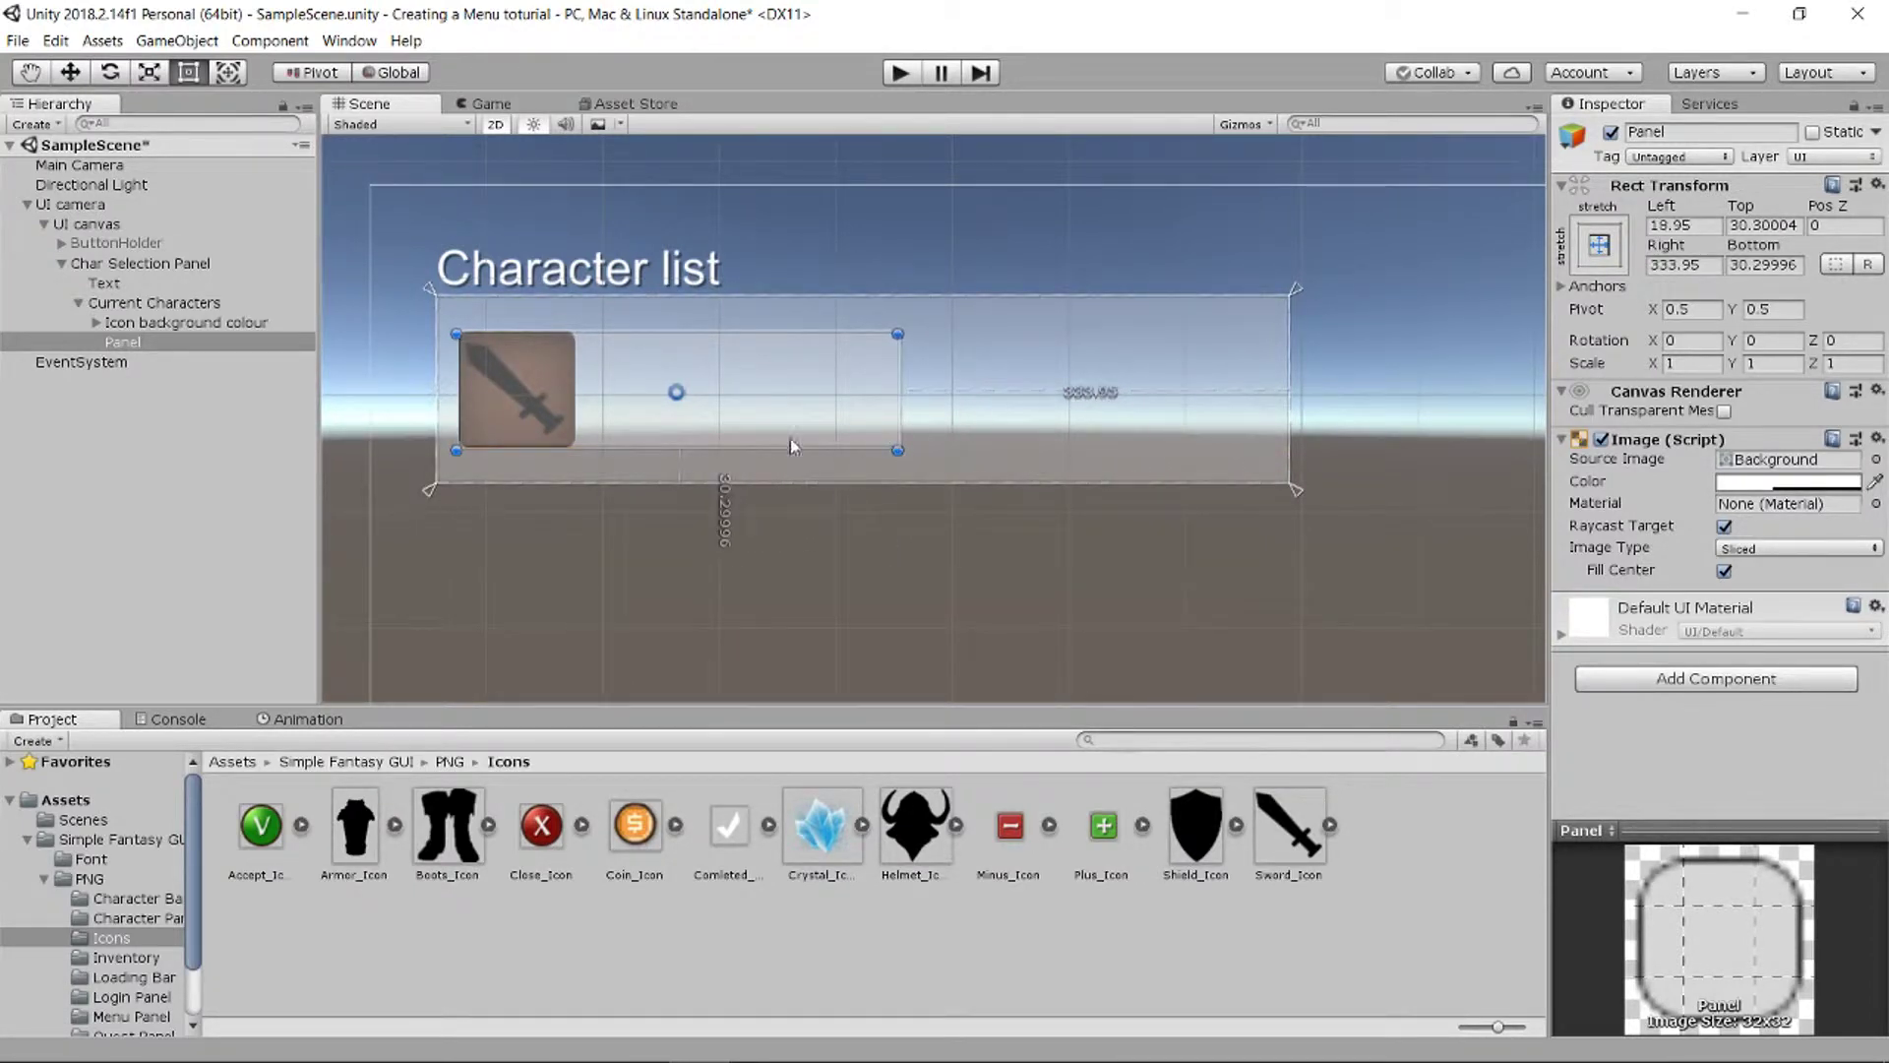
drag(474, 392, 581, 392)
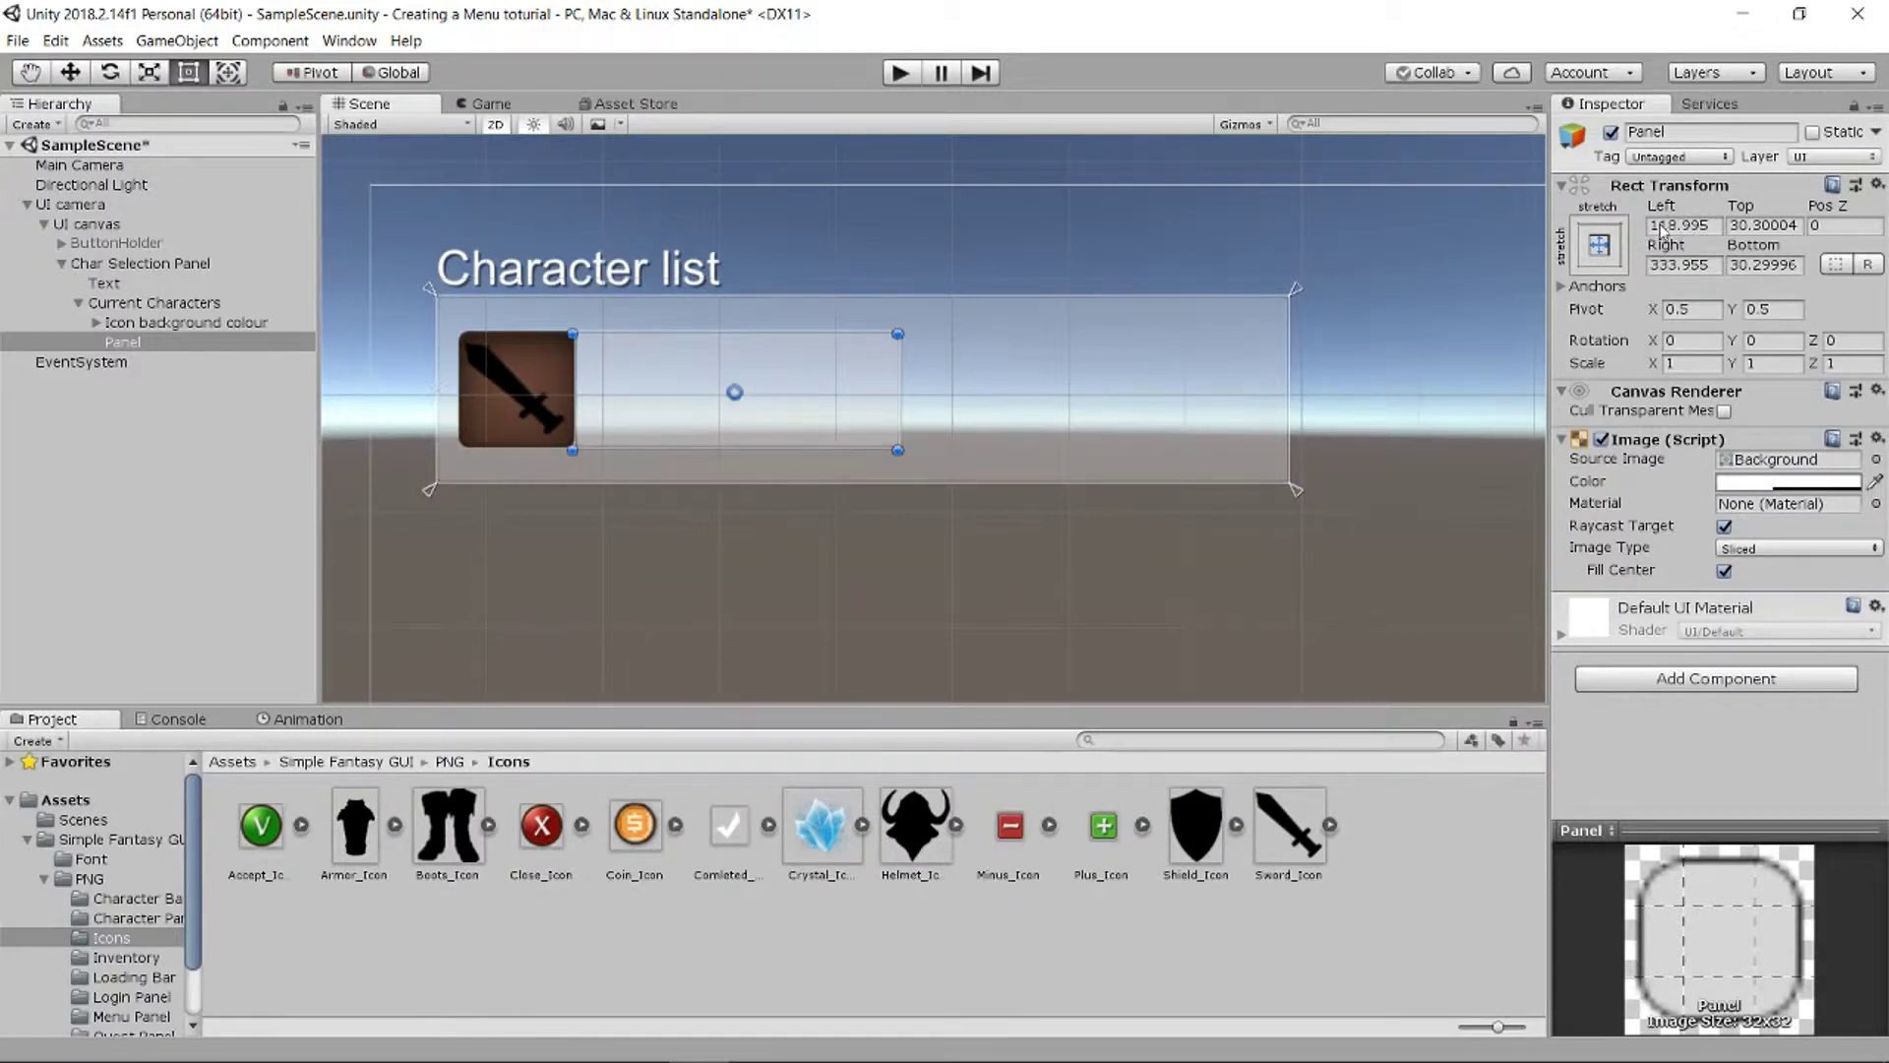
click(1712, 227)
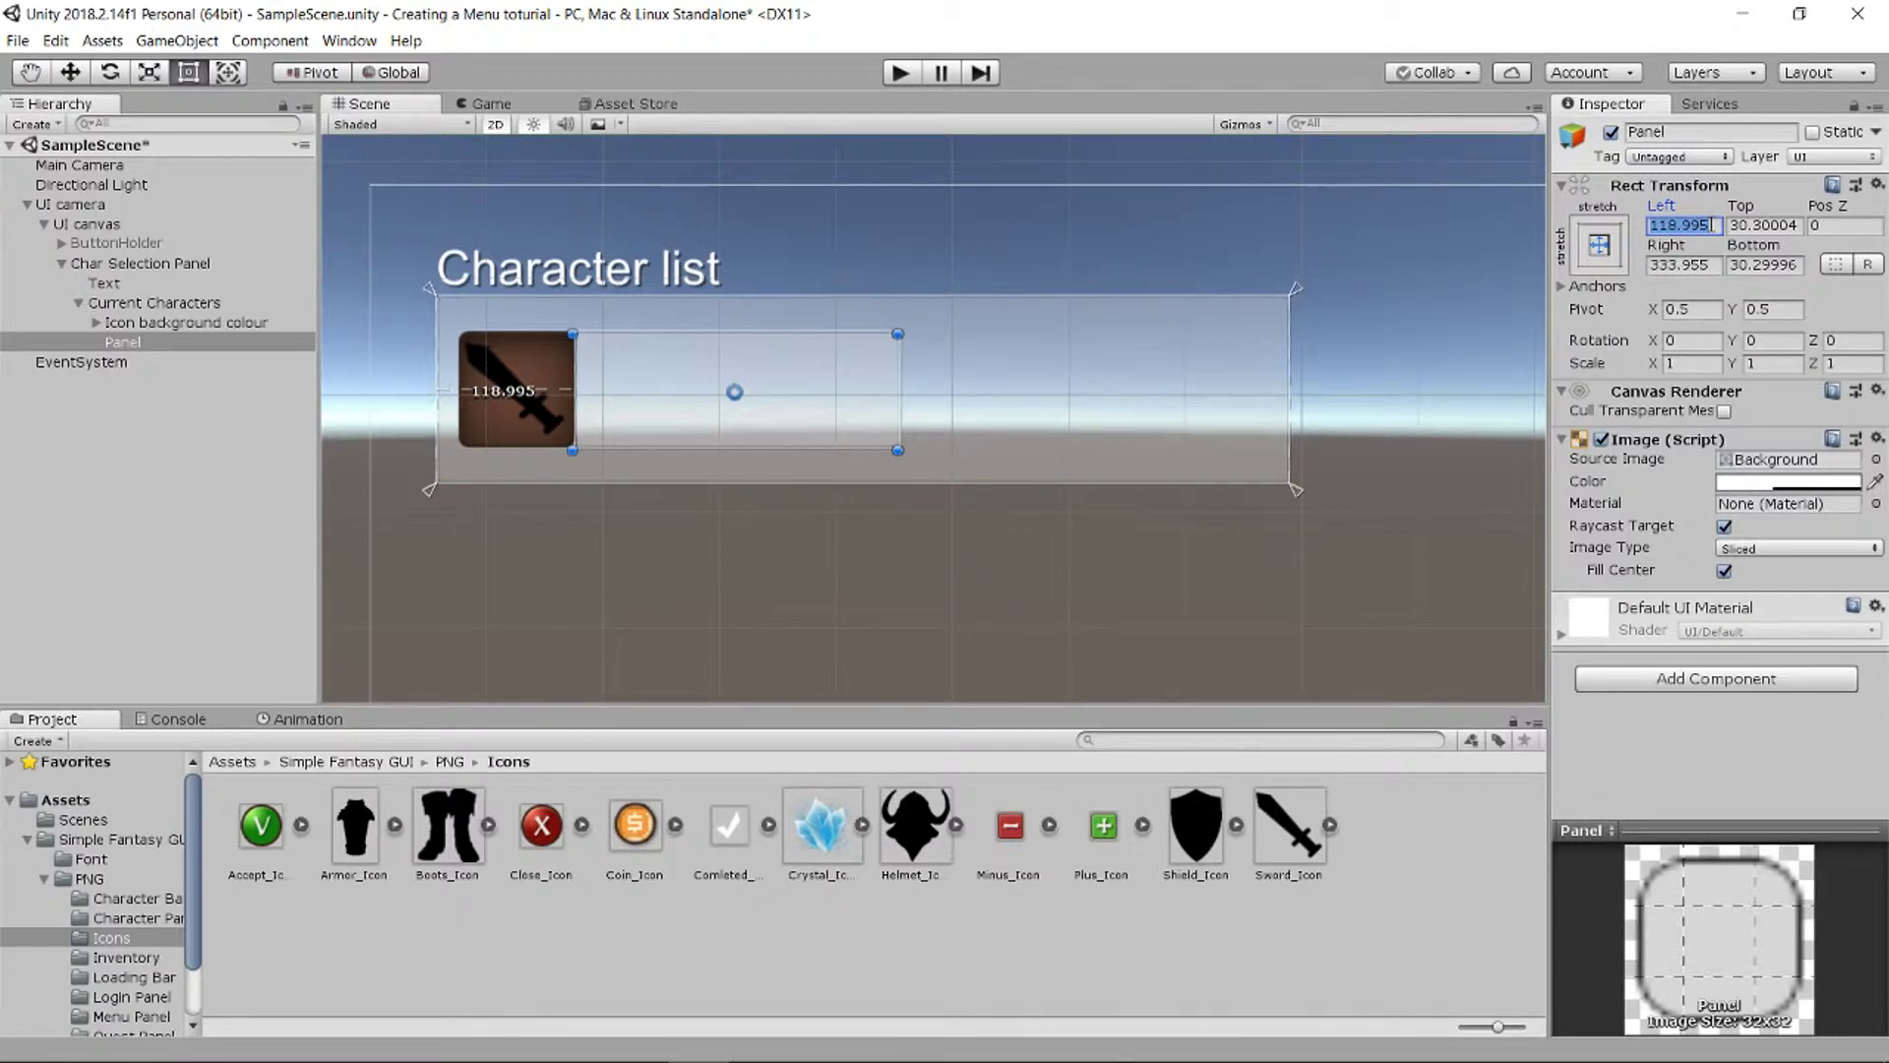
text(130)
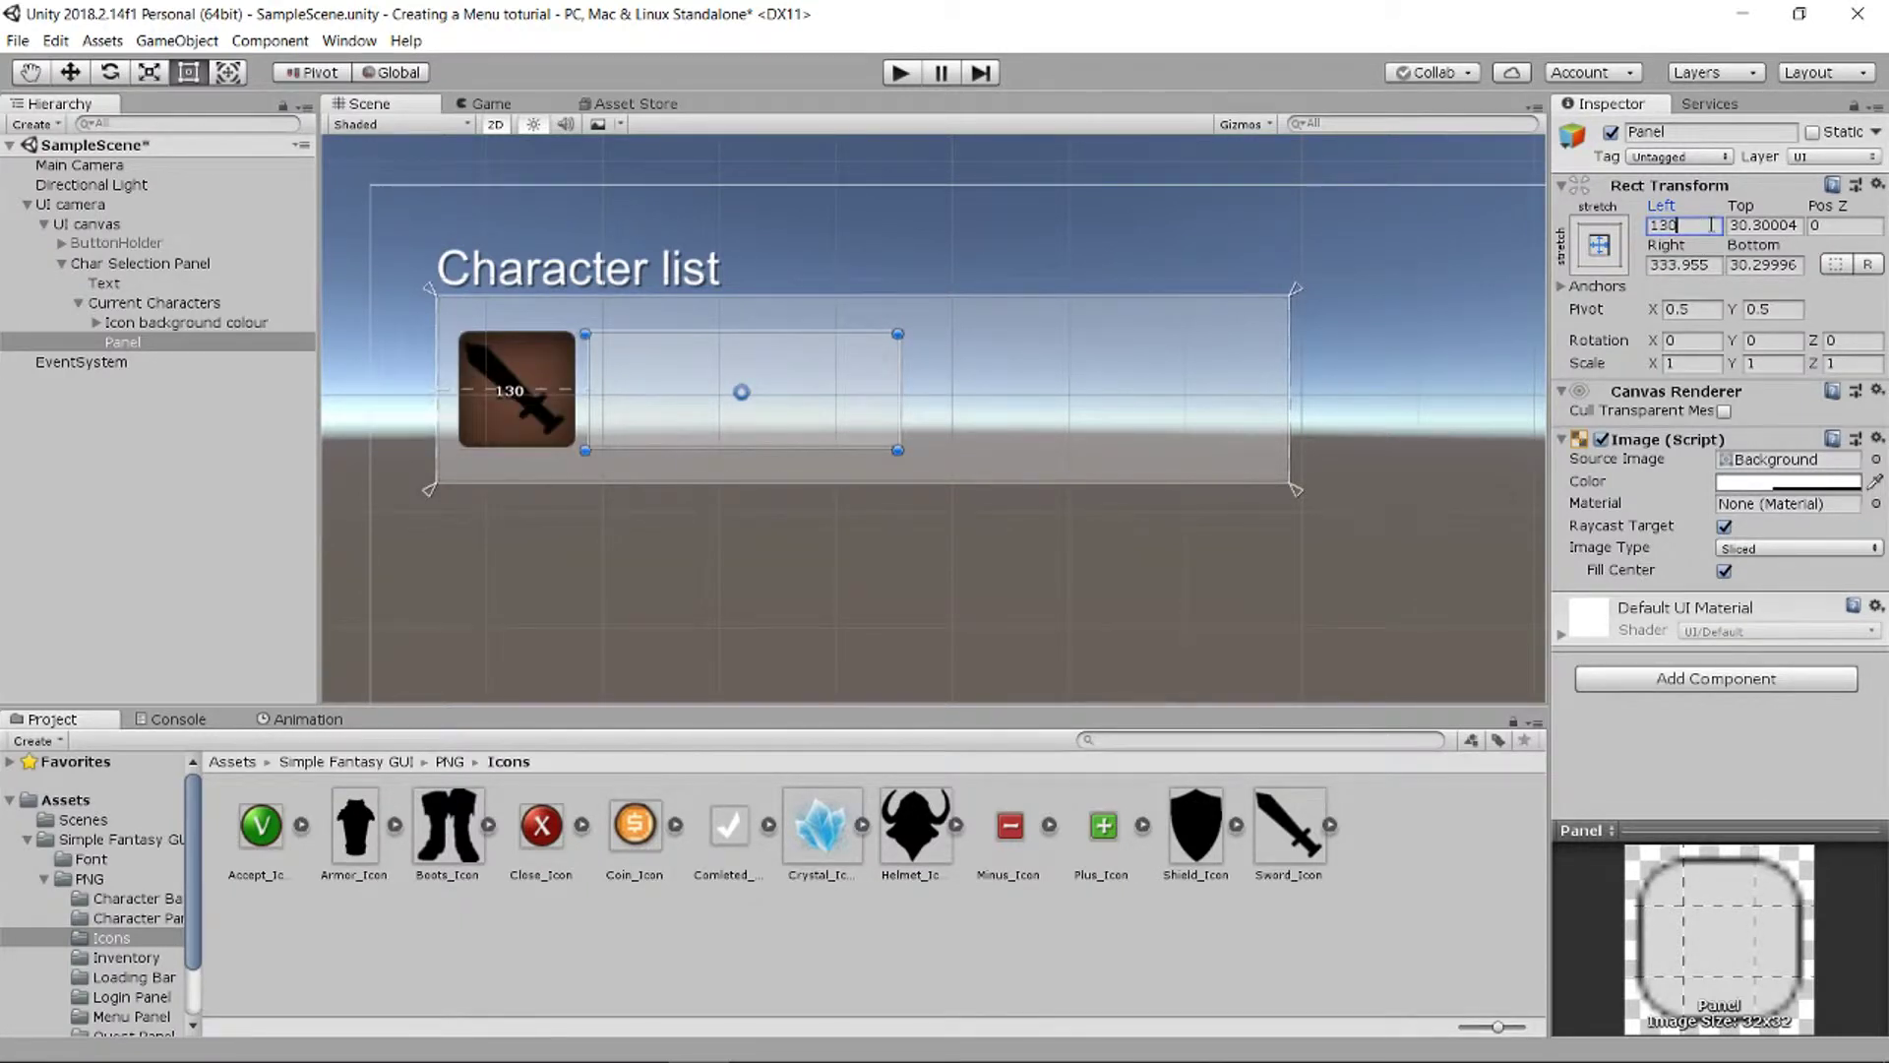
Step: Set Inventory_Slot from the PNG Inventory folder as the Source Image of the new Panel
click(445, 764)
click(382, 764)
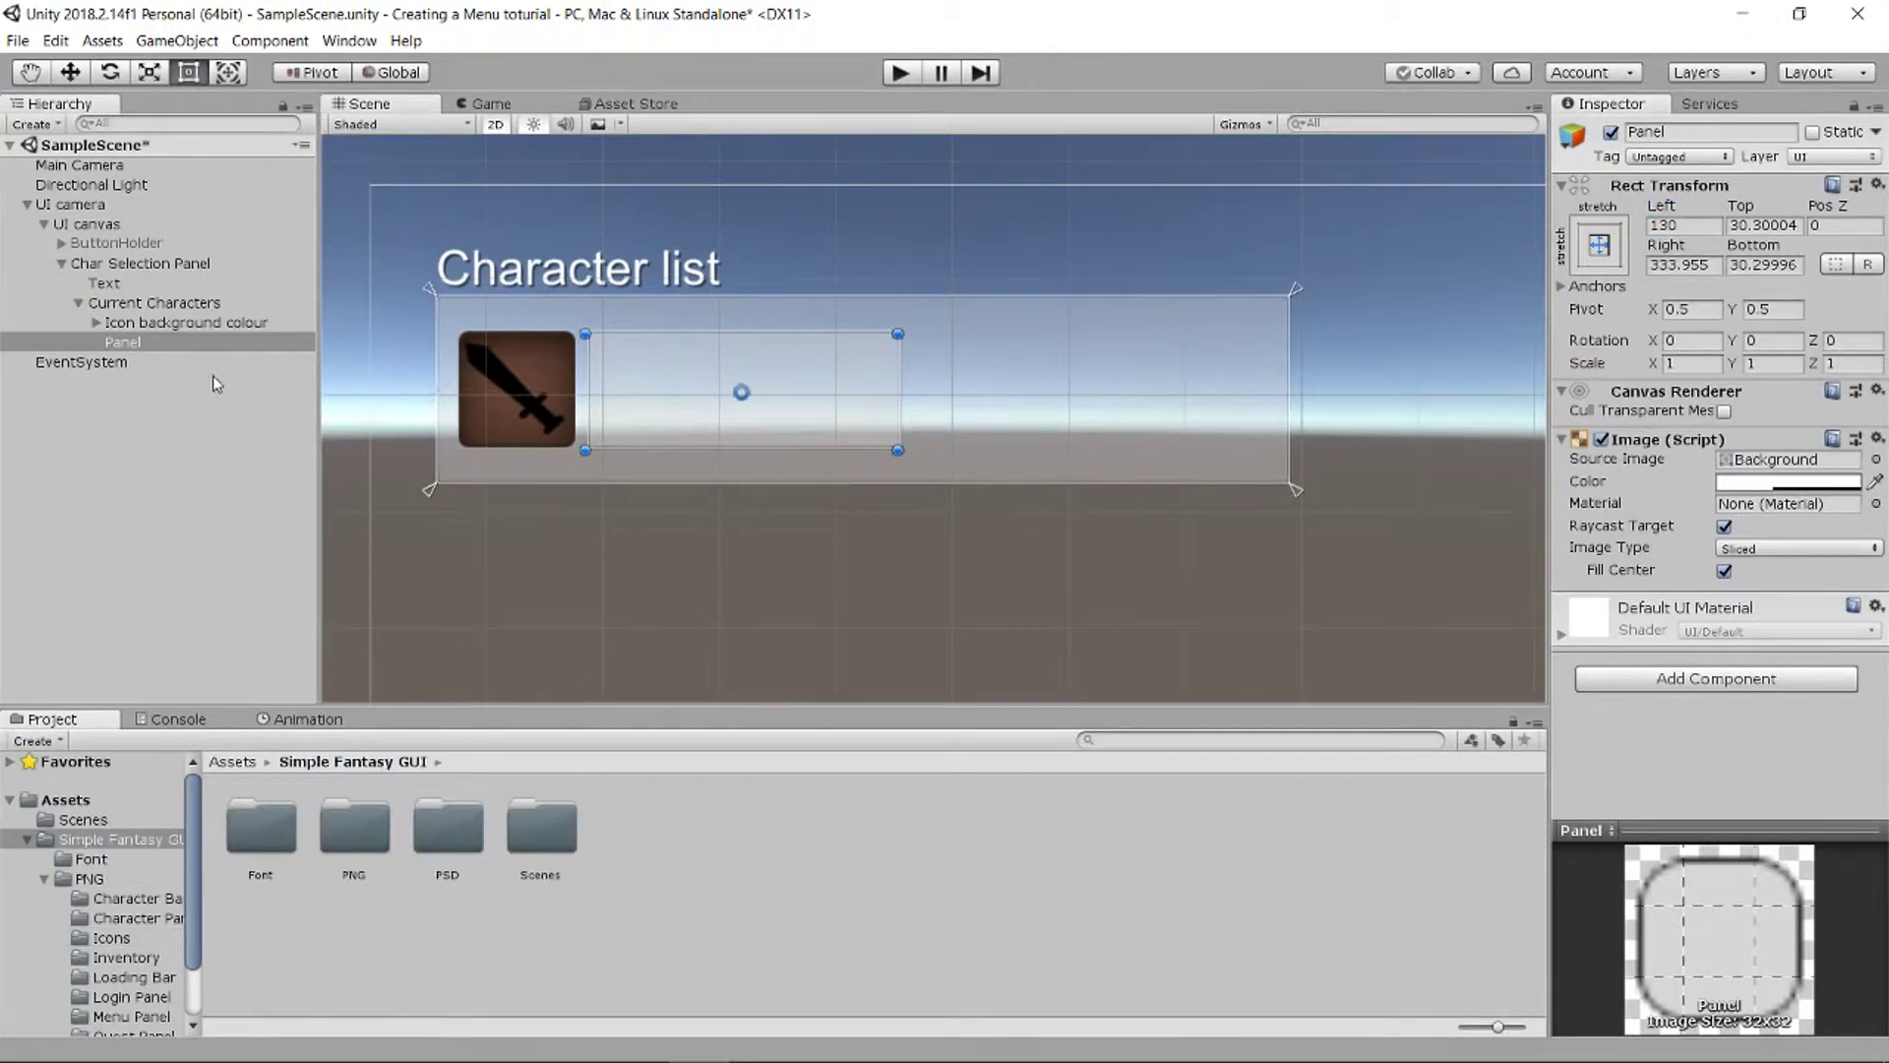
double_click(350, 828)
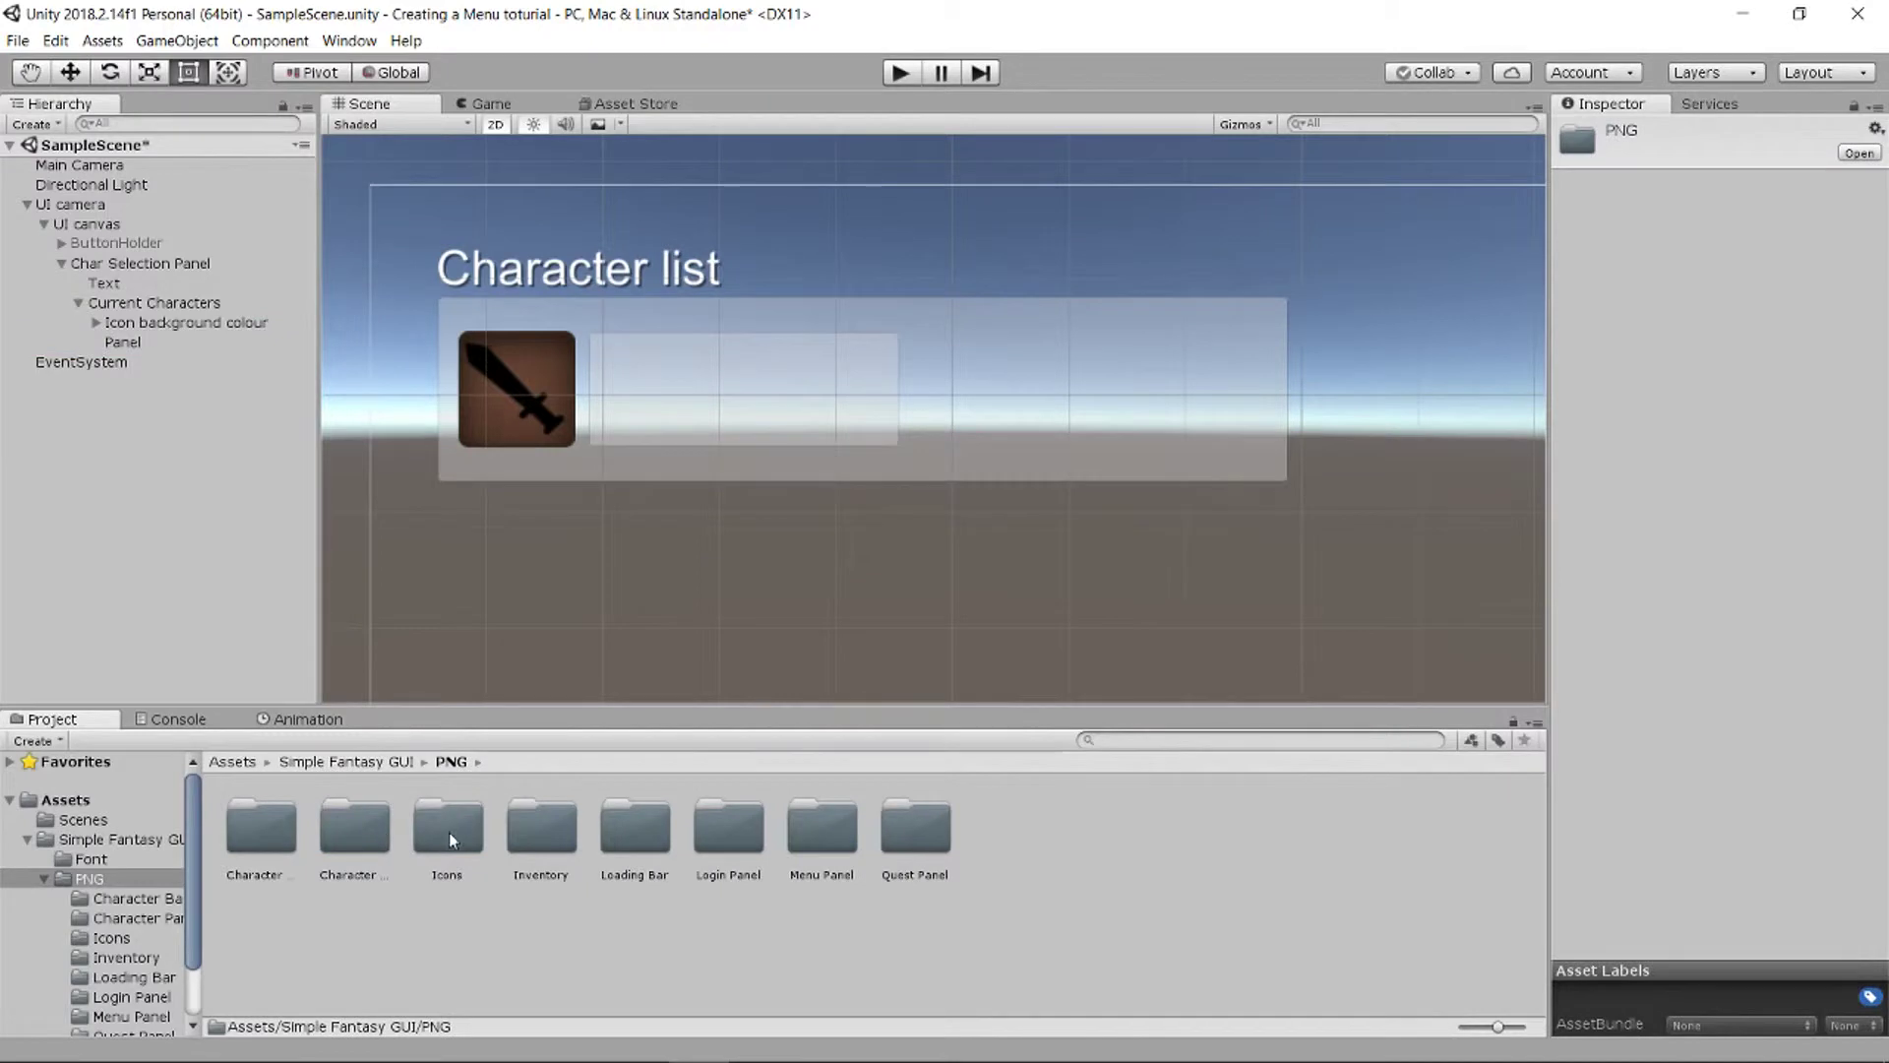
double_click(541, 832)
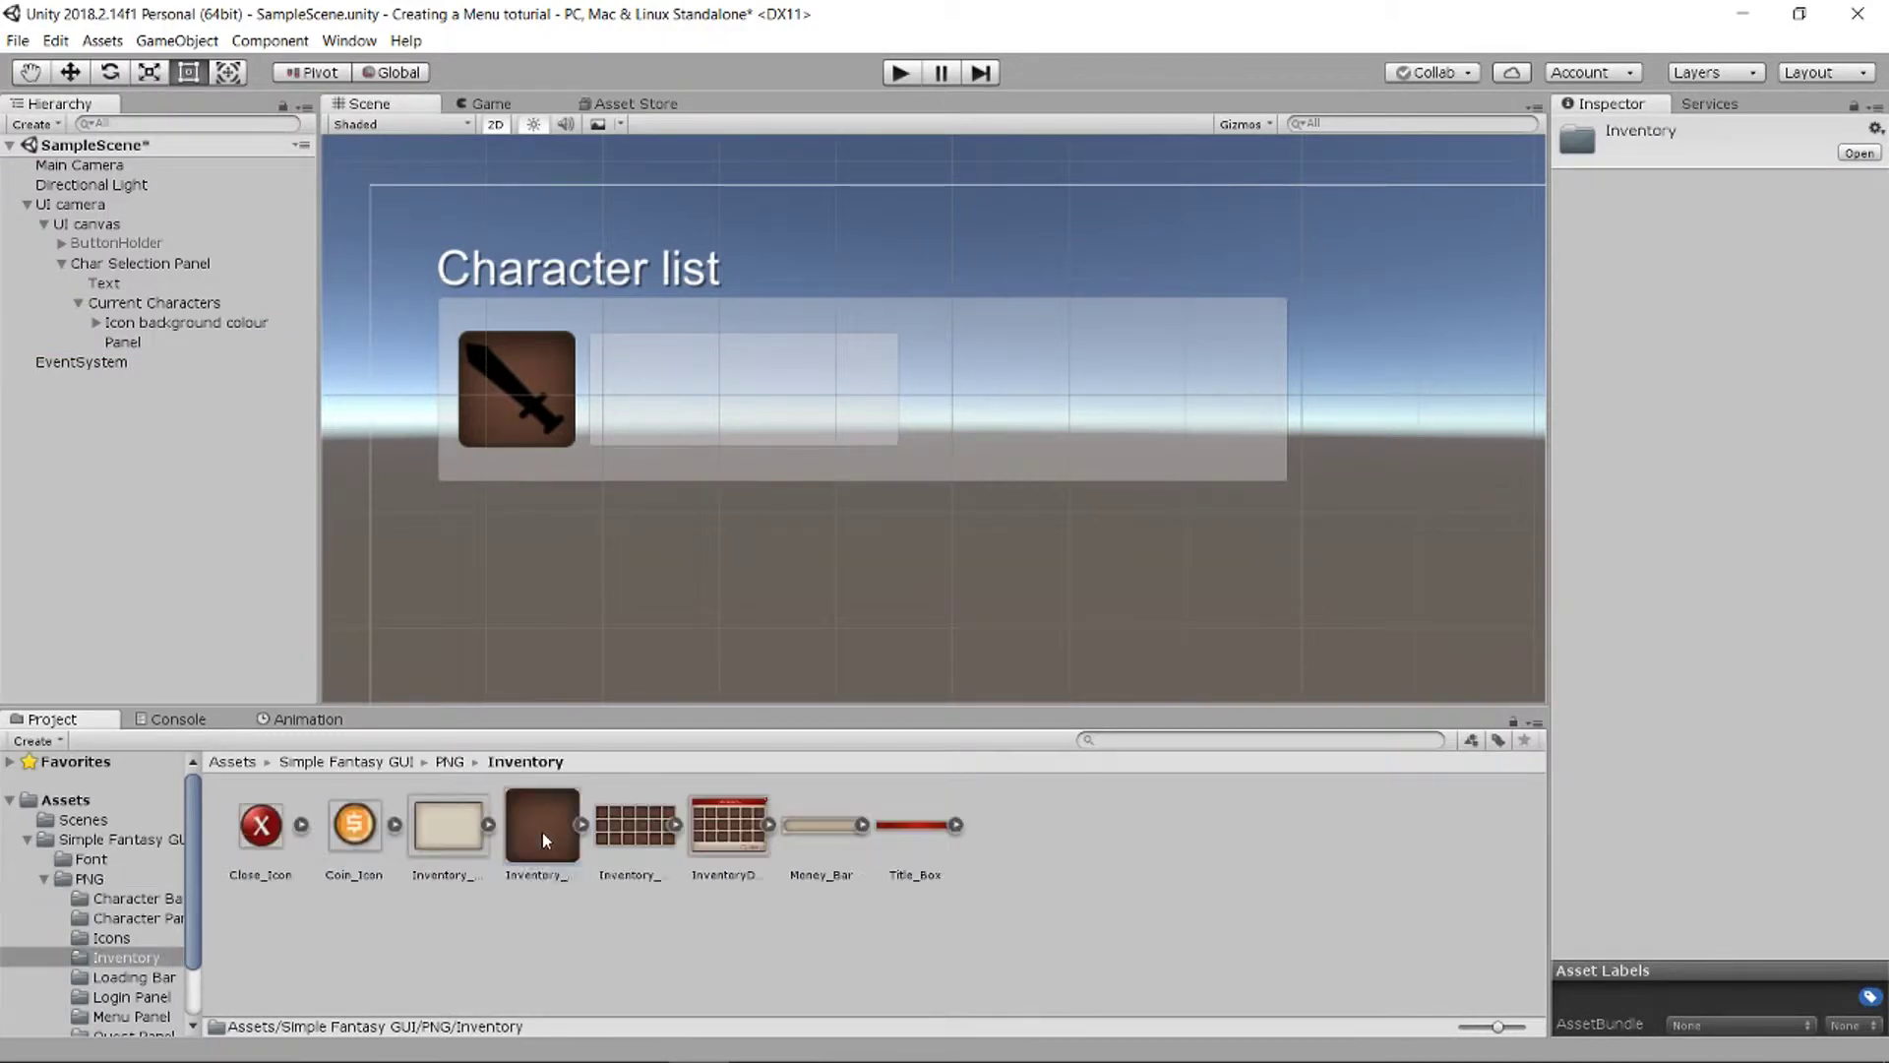
click(541, 832)
click(128, 341)
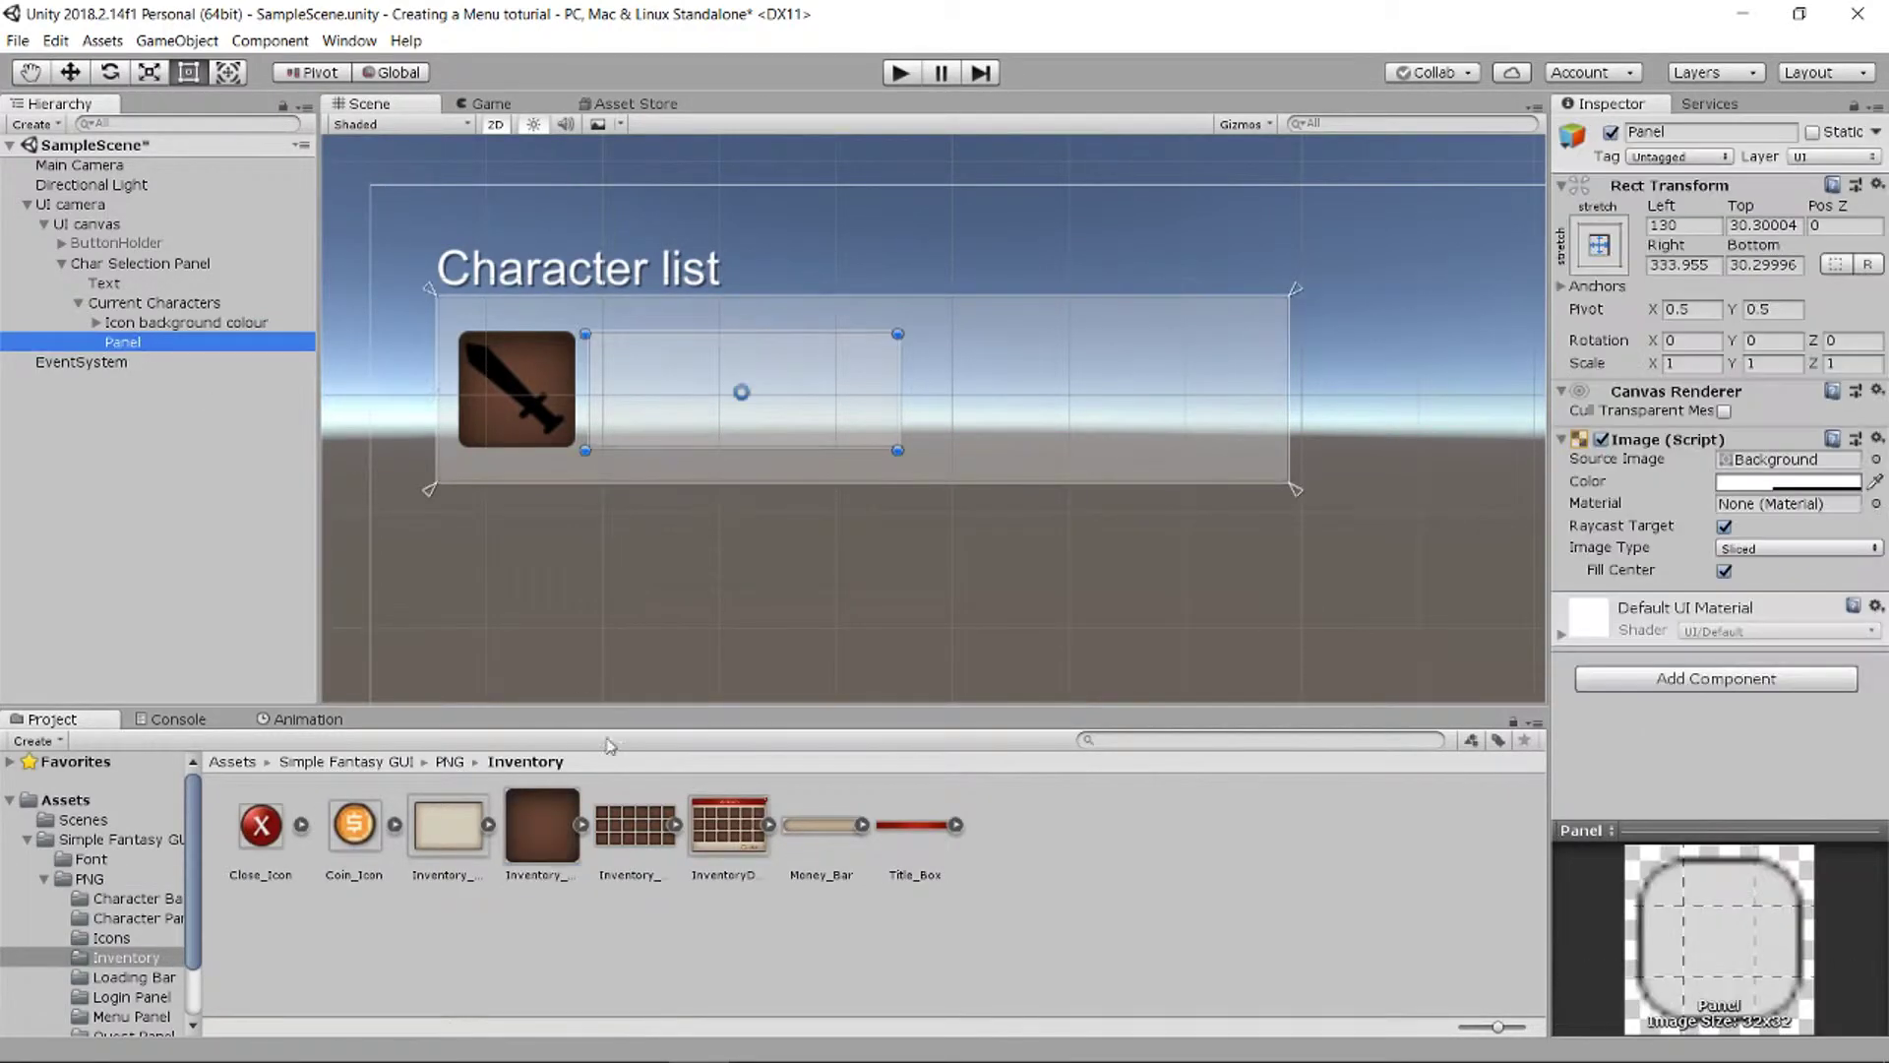
drag(1388, 561, 1759, 470)
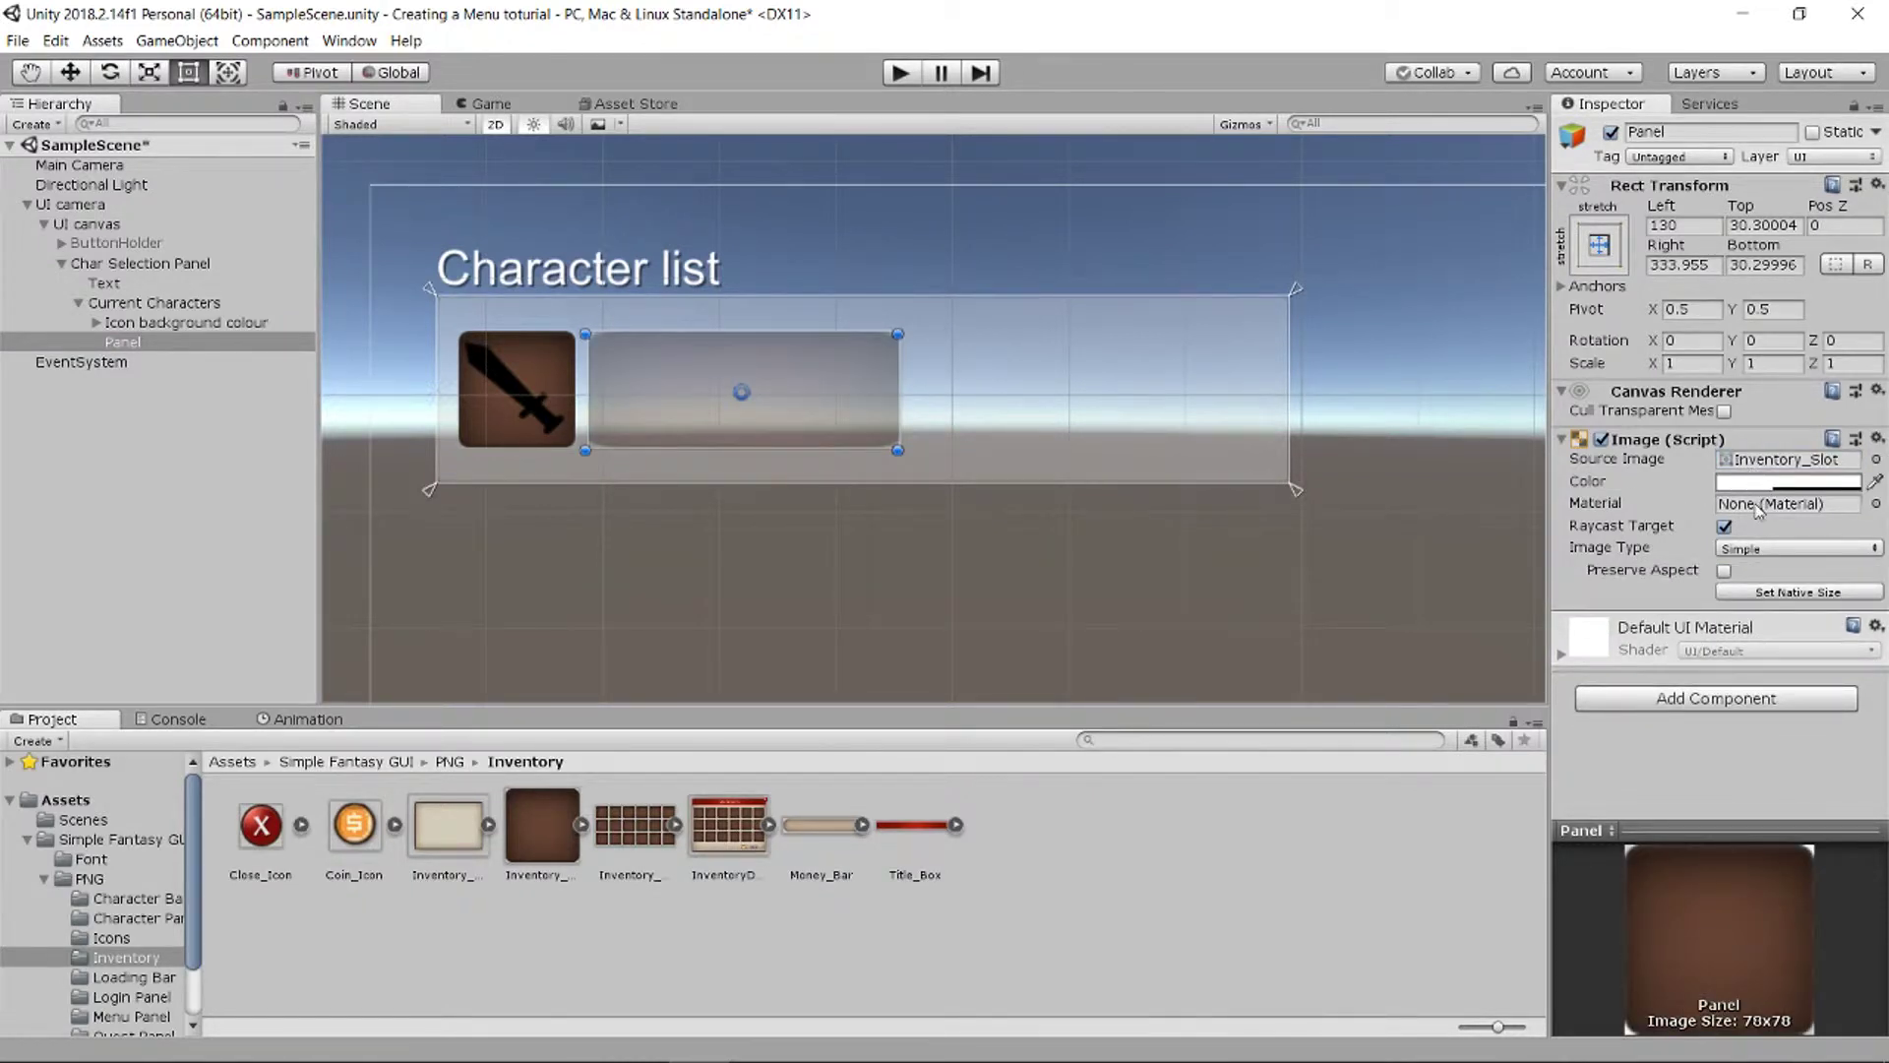
Step: Make the brown Panel fully opaque by setting its colour alpha to 255
click(1759, 482)
drag(110, 504, 265, 508)
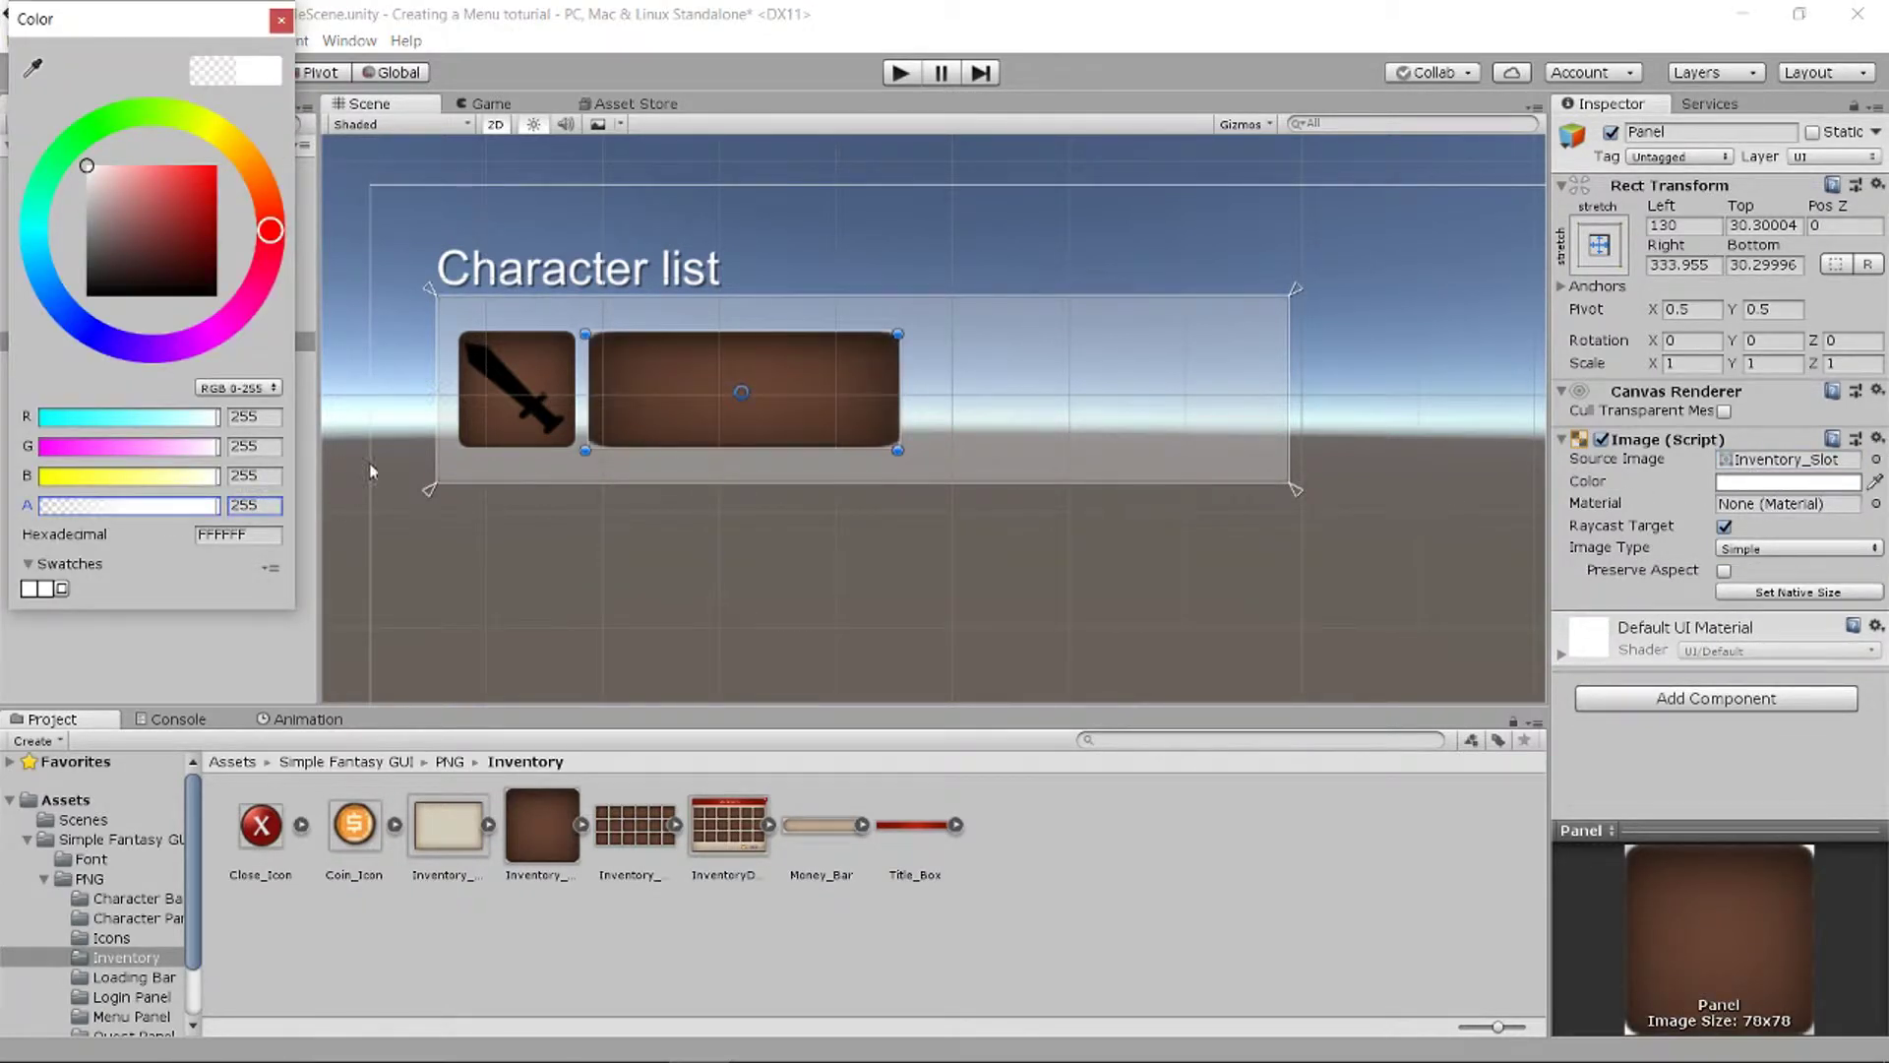
click(282, 22)
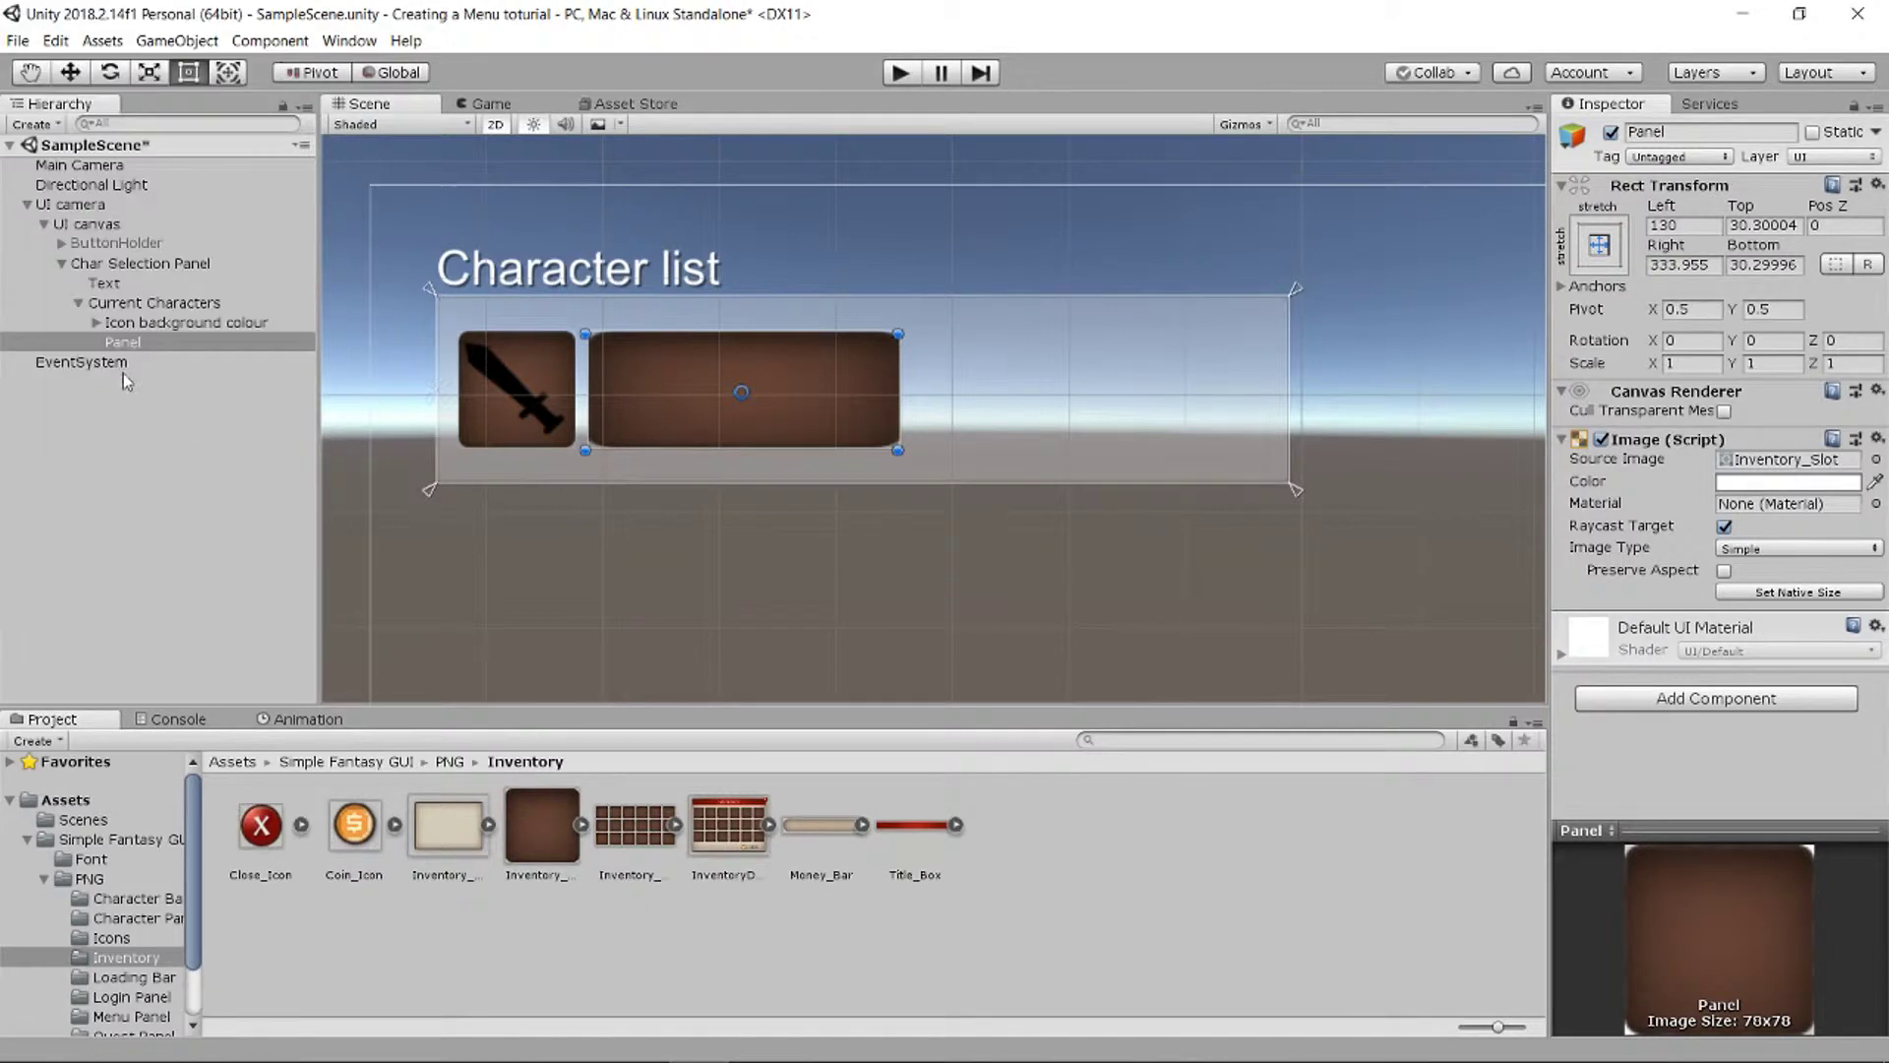
Step: Rename the Panel beside the sword slot as Char Info
click(134, 345)
click(142, 325)
click(140, 339)
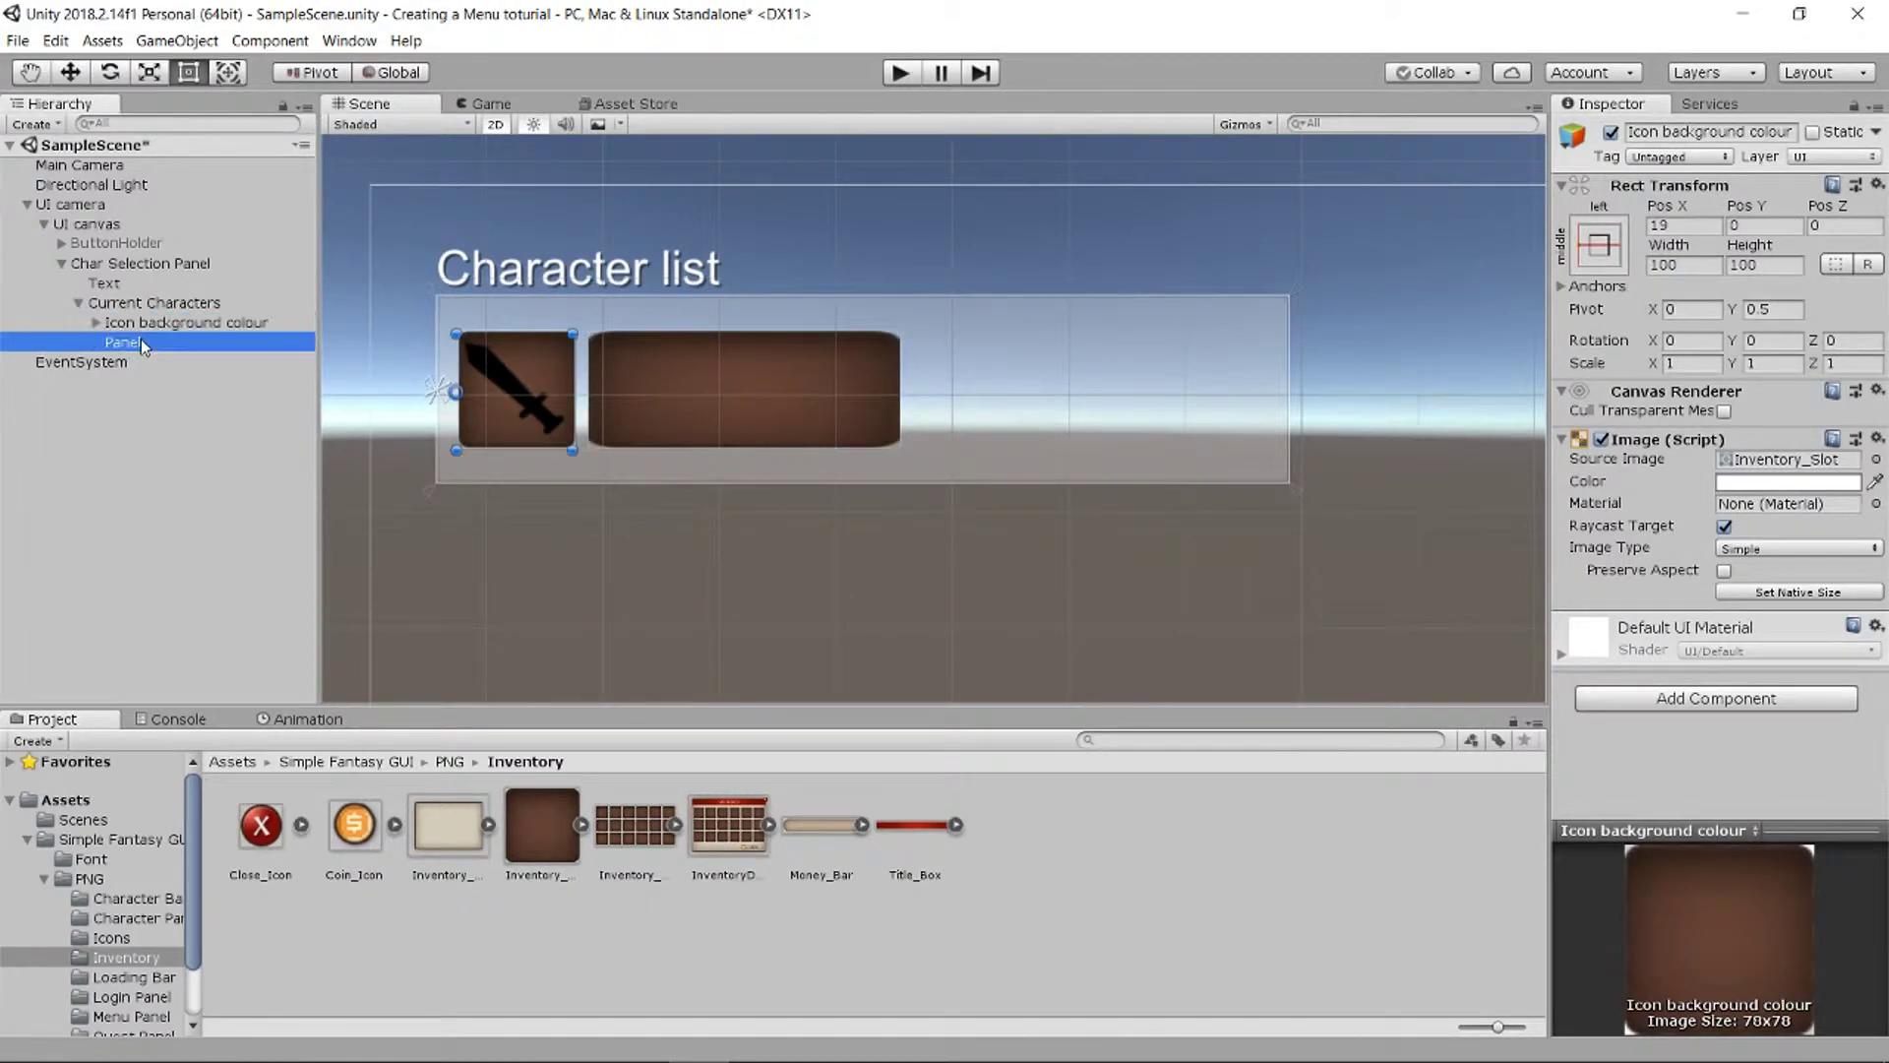
right_click(140, 339)
click(242, 405)
text(Char Info)
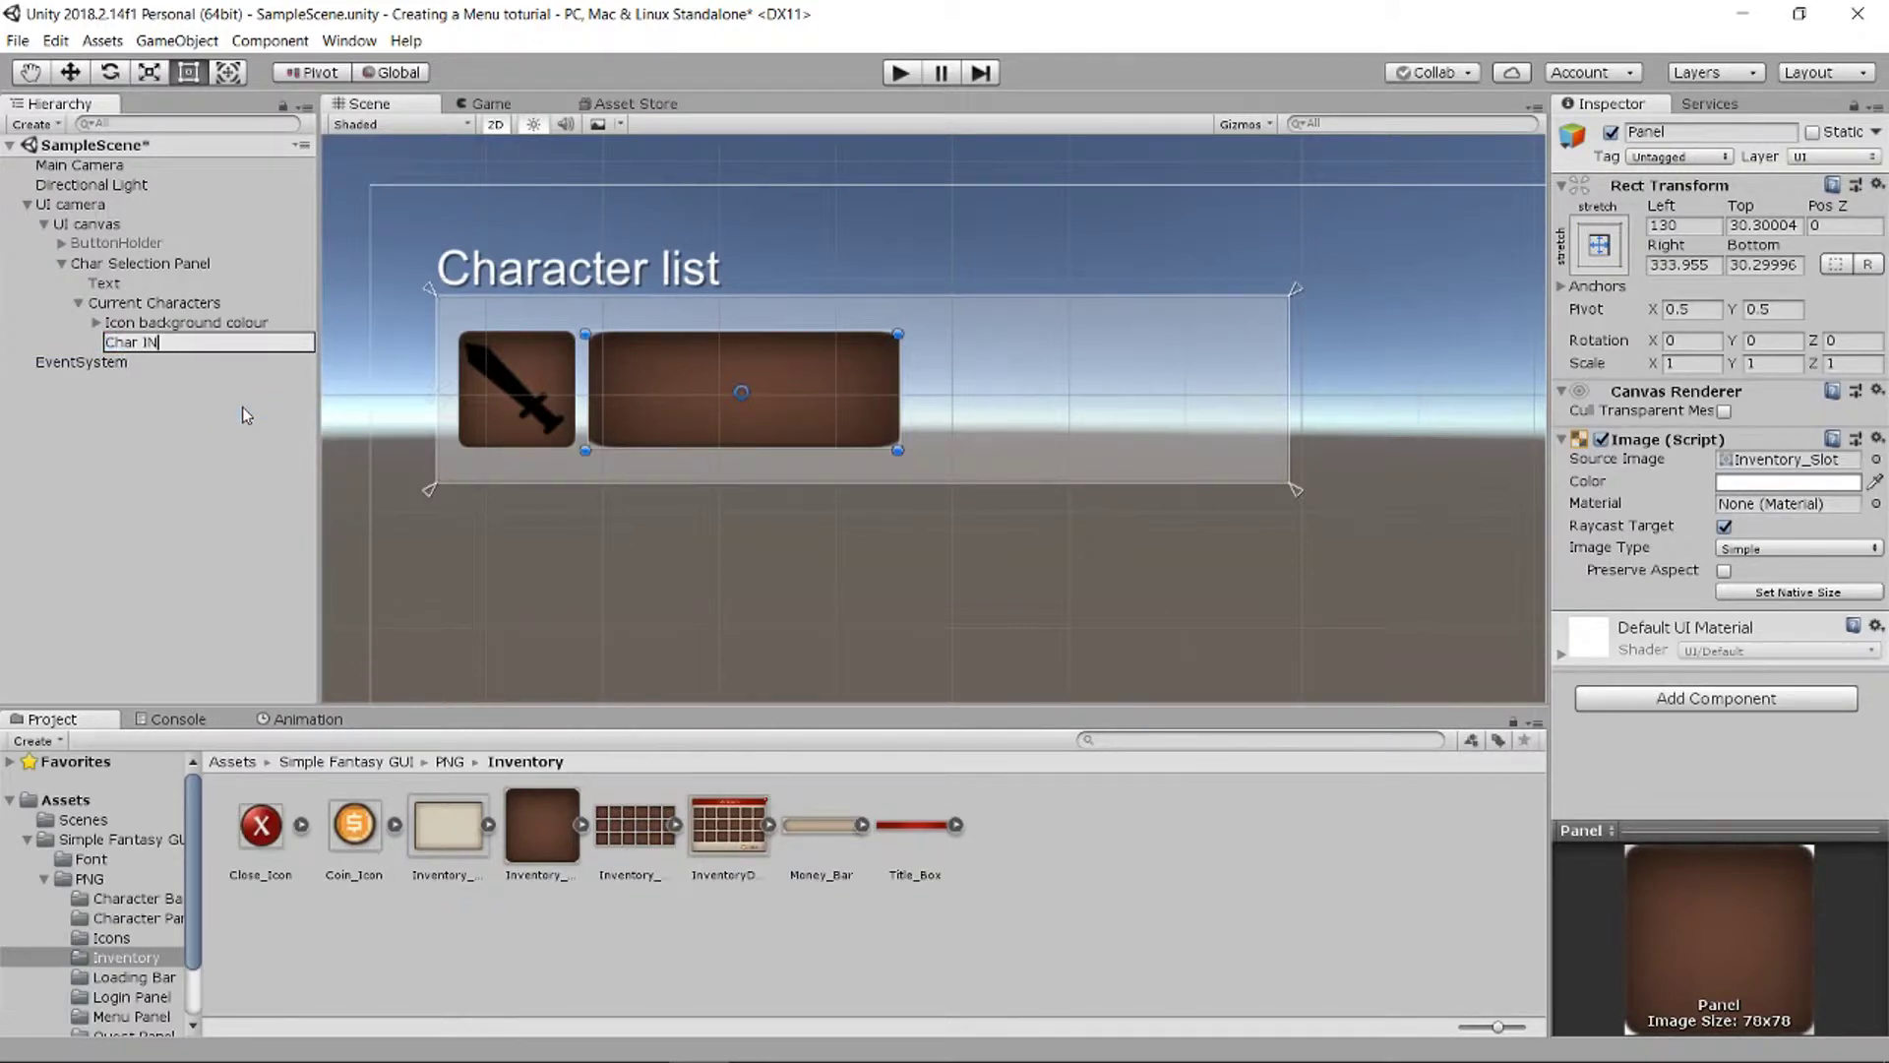
key(Return)
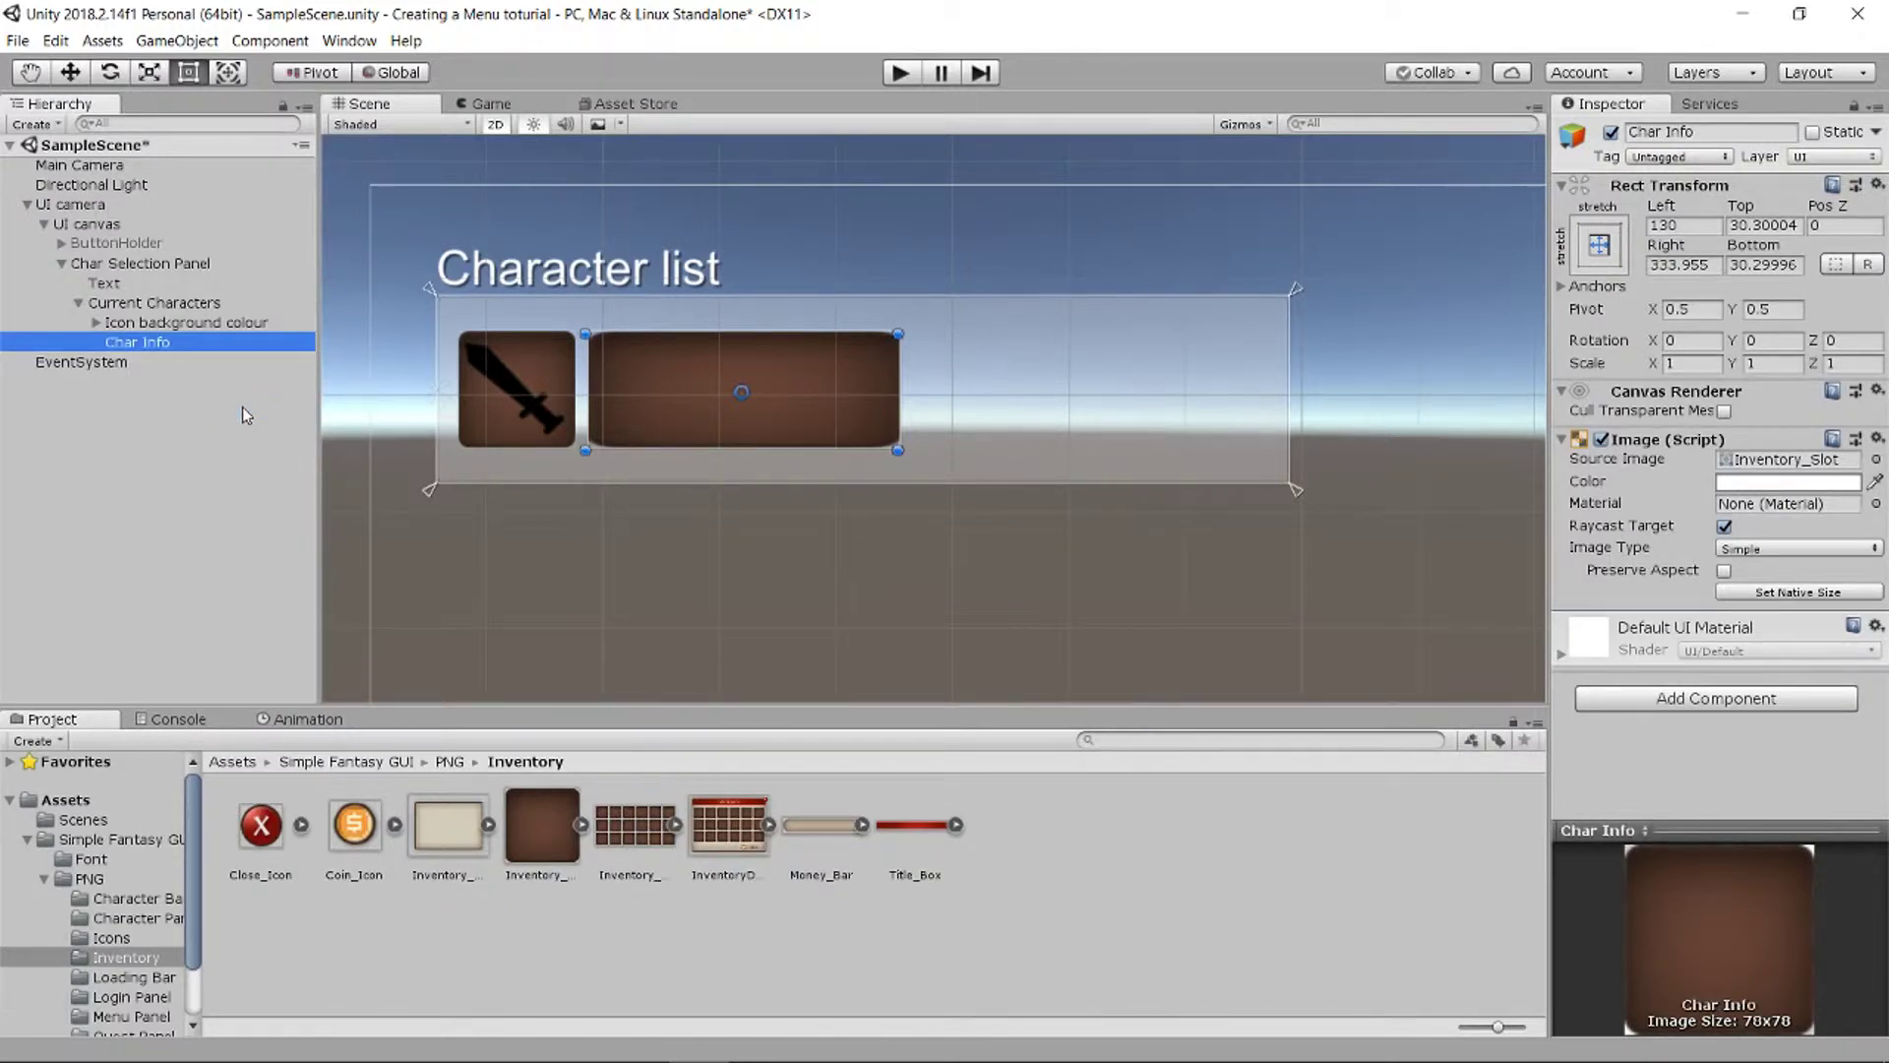
Step: Add a UI Text under Char Info and place it in the panel's top left corner using the anchor preset with pivot and position
right_click(167, 341)
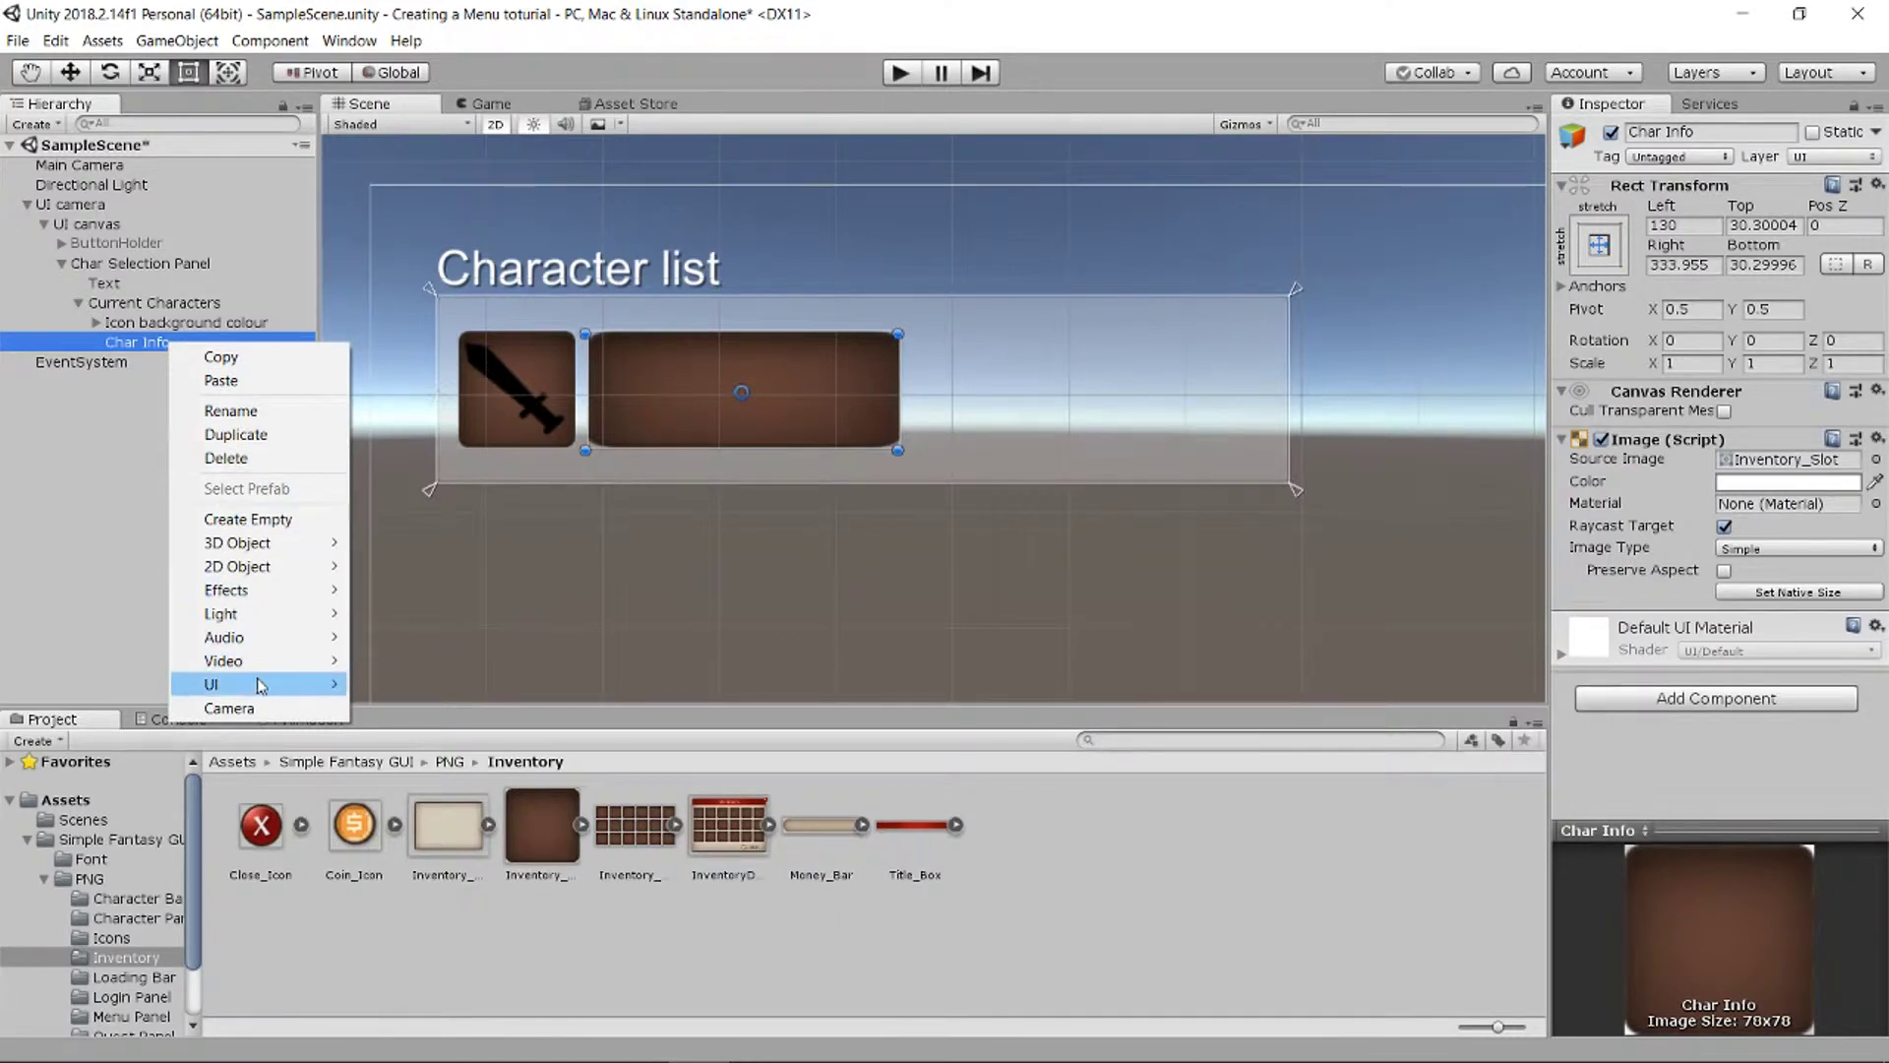
mouse_move(261, 686)
click(423, 684)
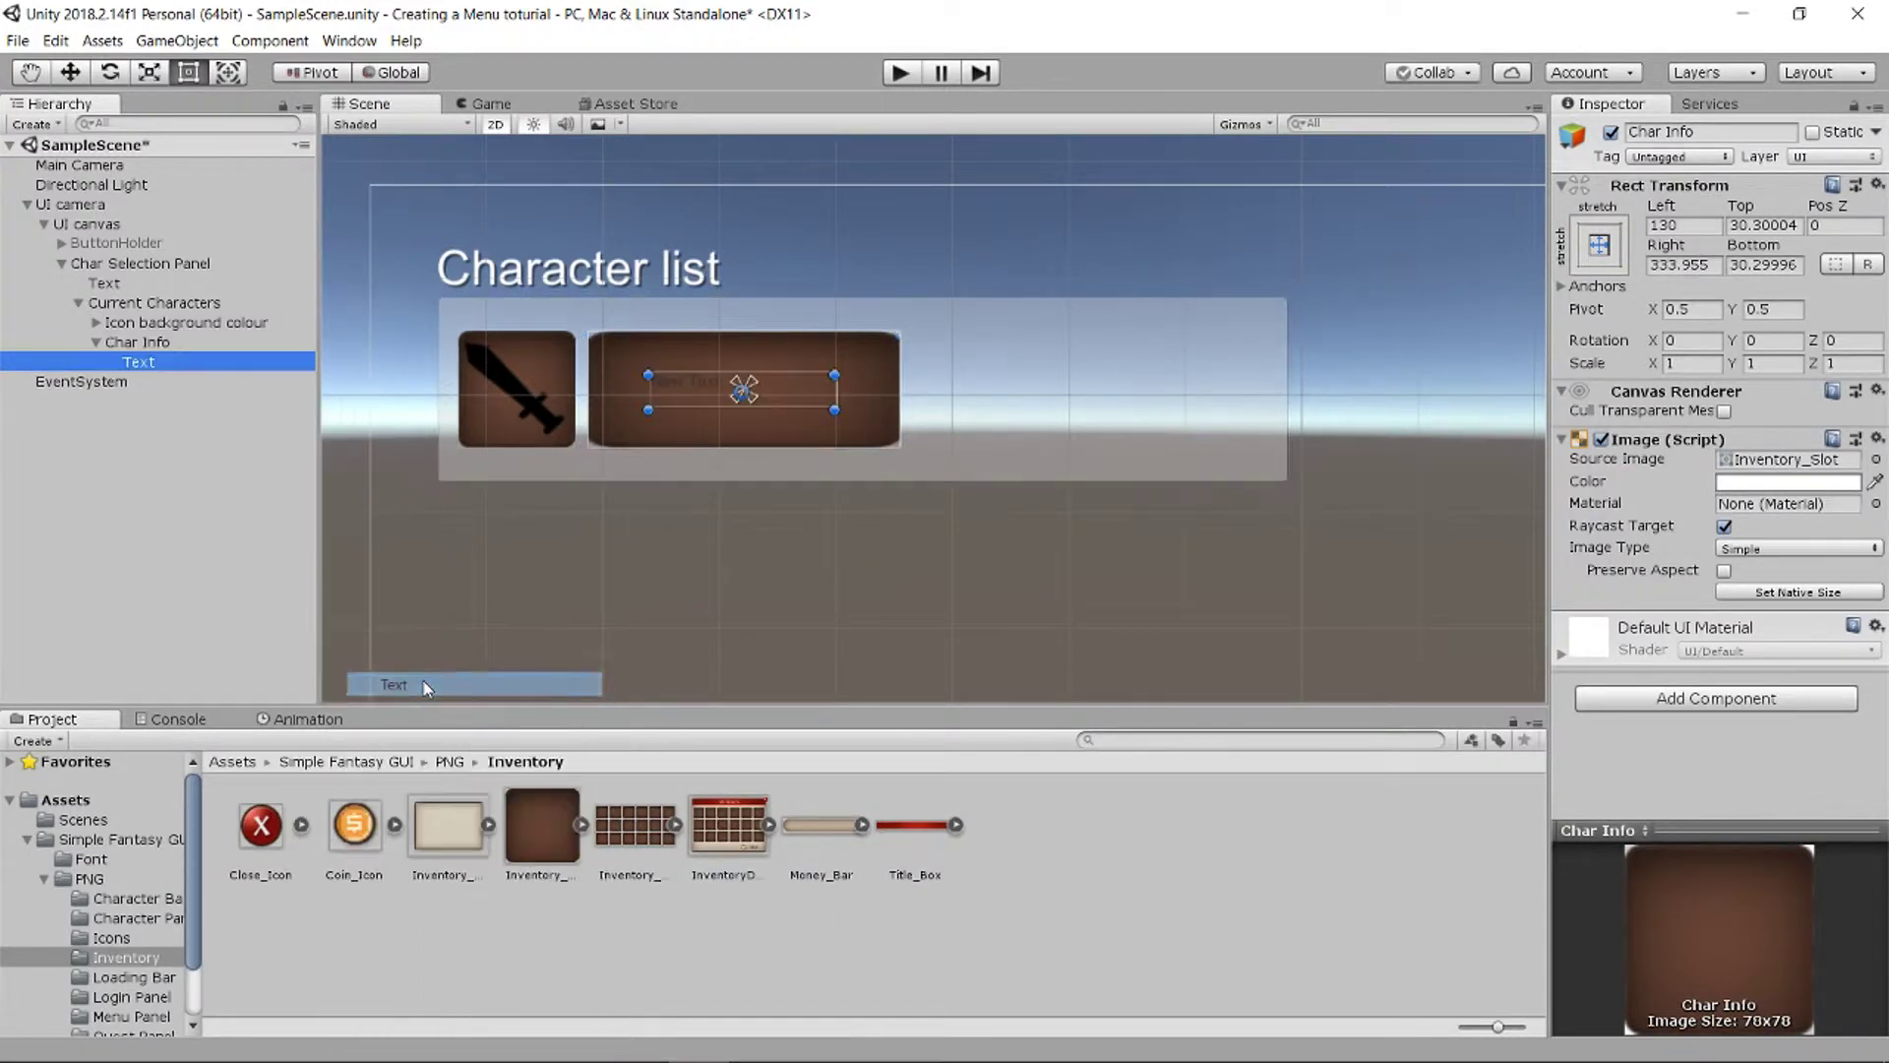
click(1614, 232)
alt+shift+click(1685, 435)
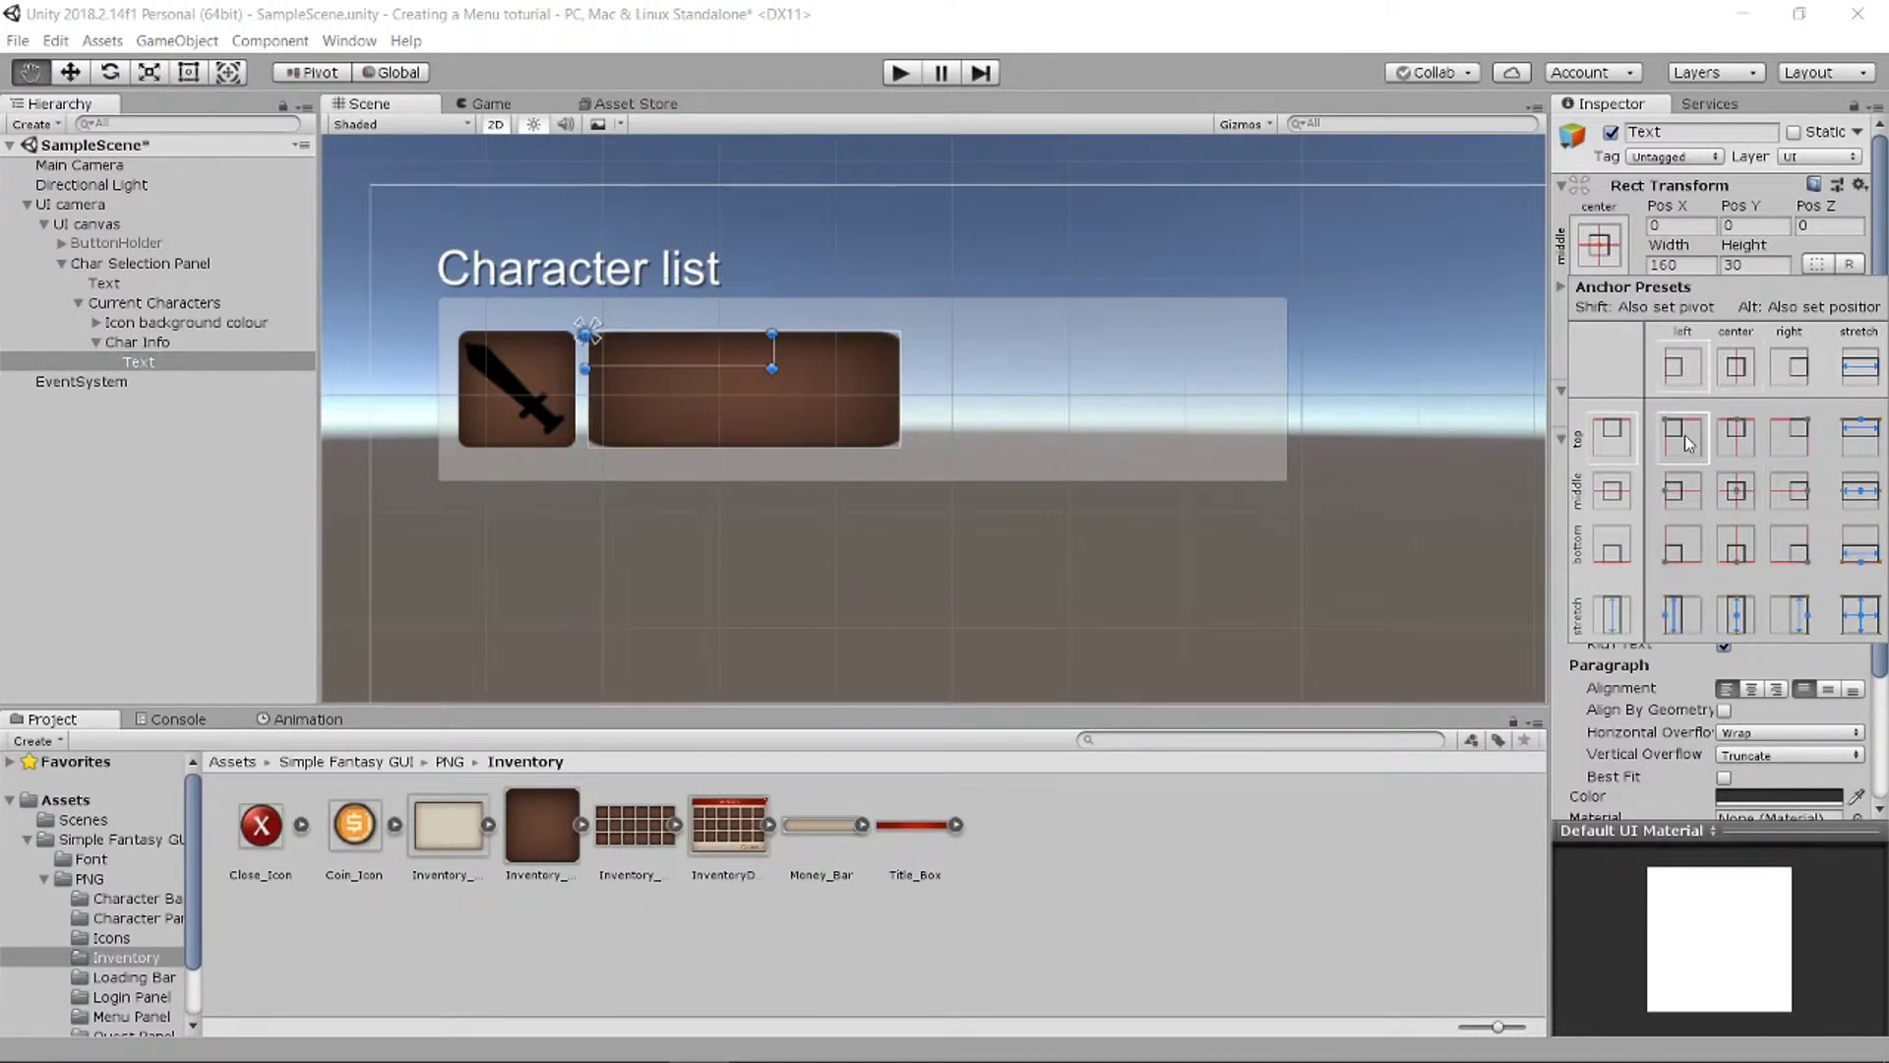
click(188, 72)
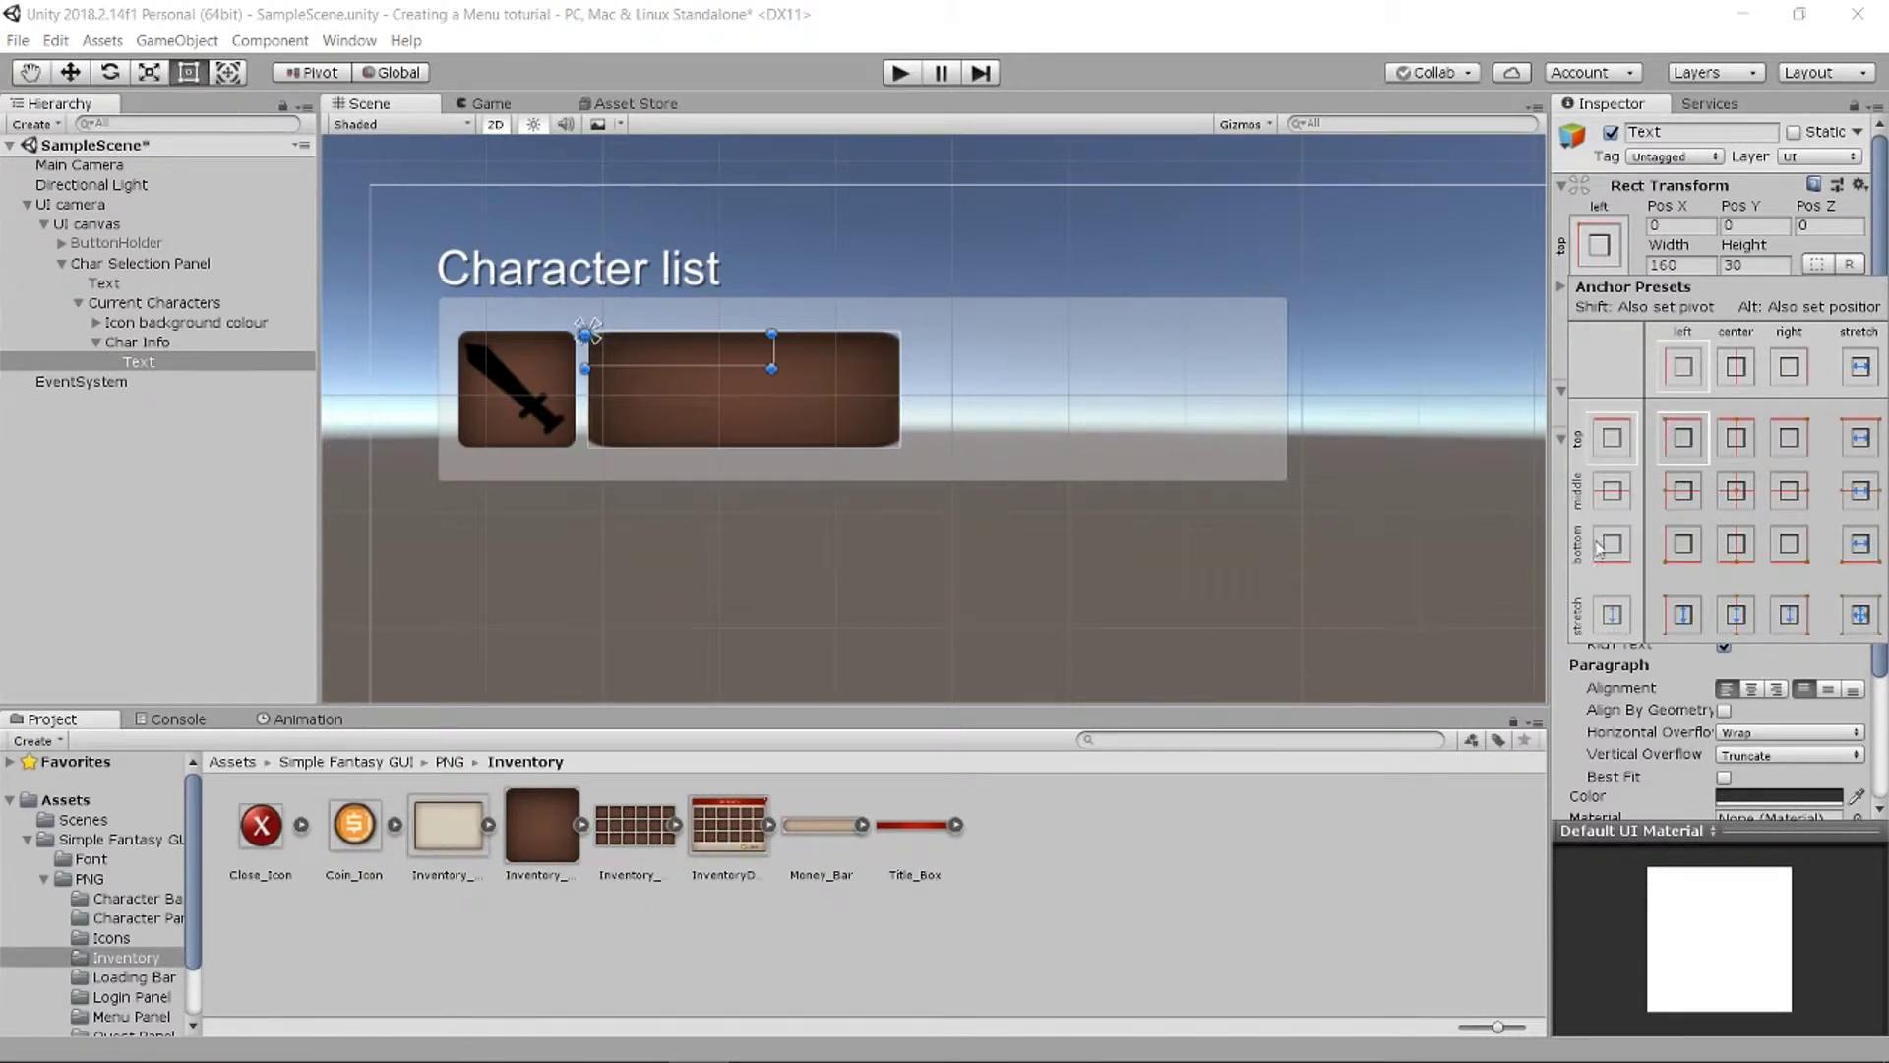
click(1600, 248)
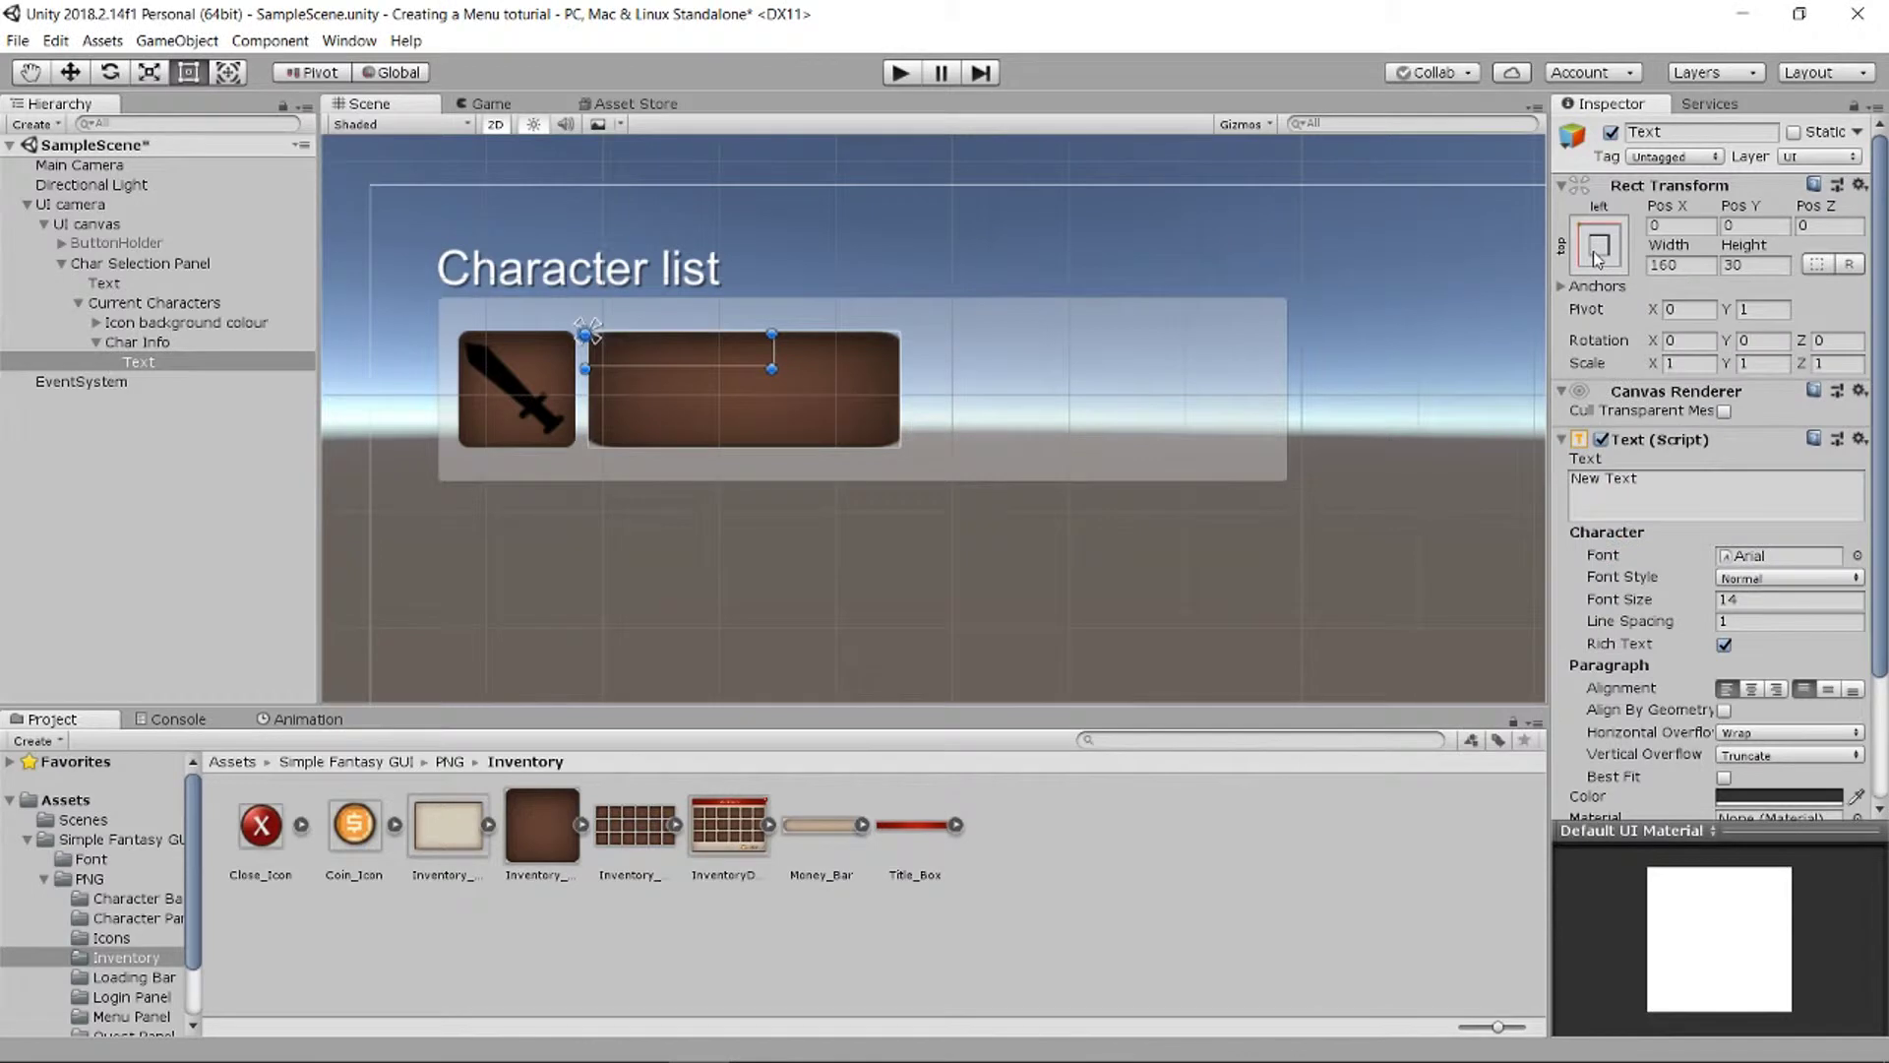
Step: Align the new text to the center and middle of its box and set its colour to white (FFFFFF)
click(1753, 691)
click(1830, 691)
scroll(1771, 793, down, 3)
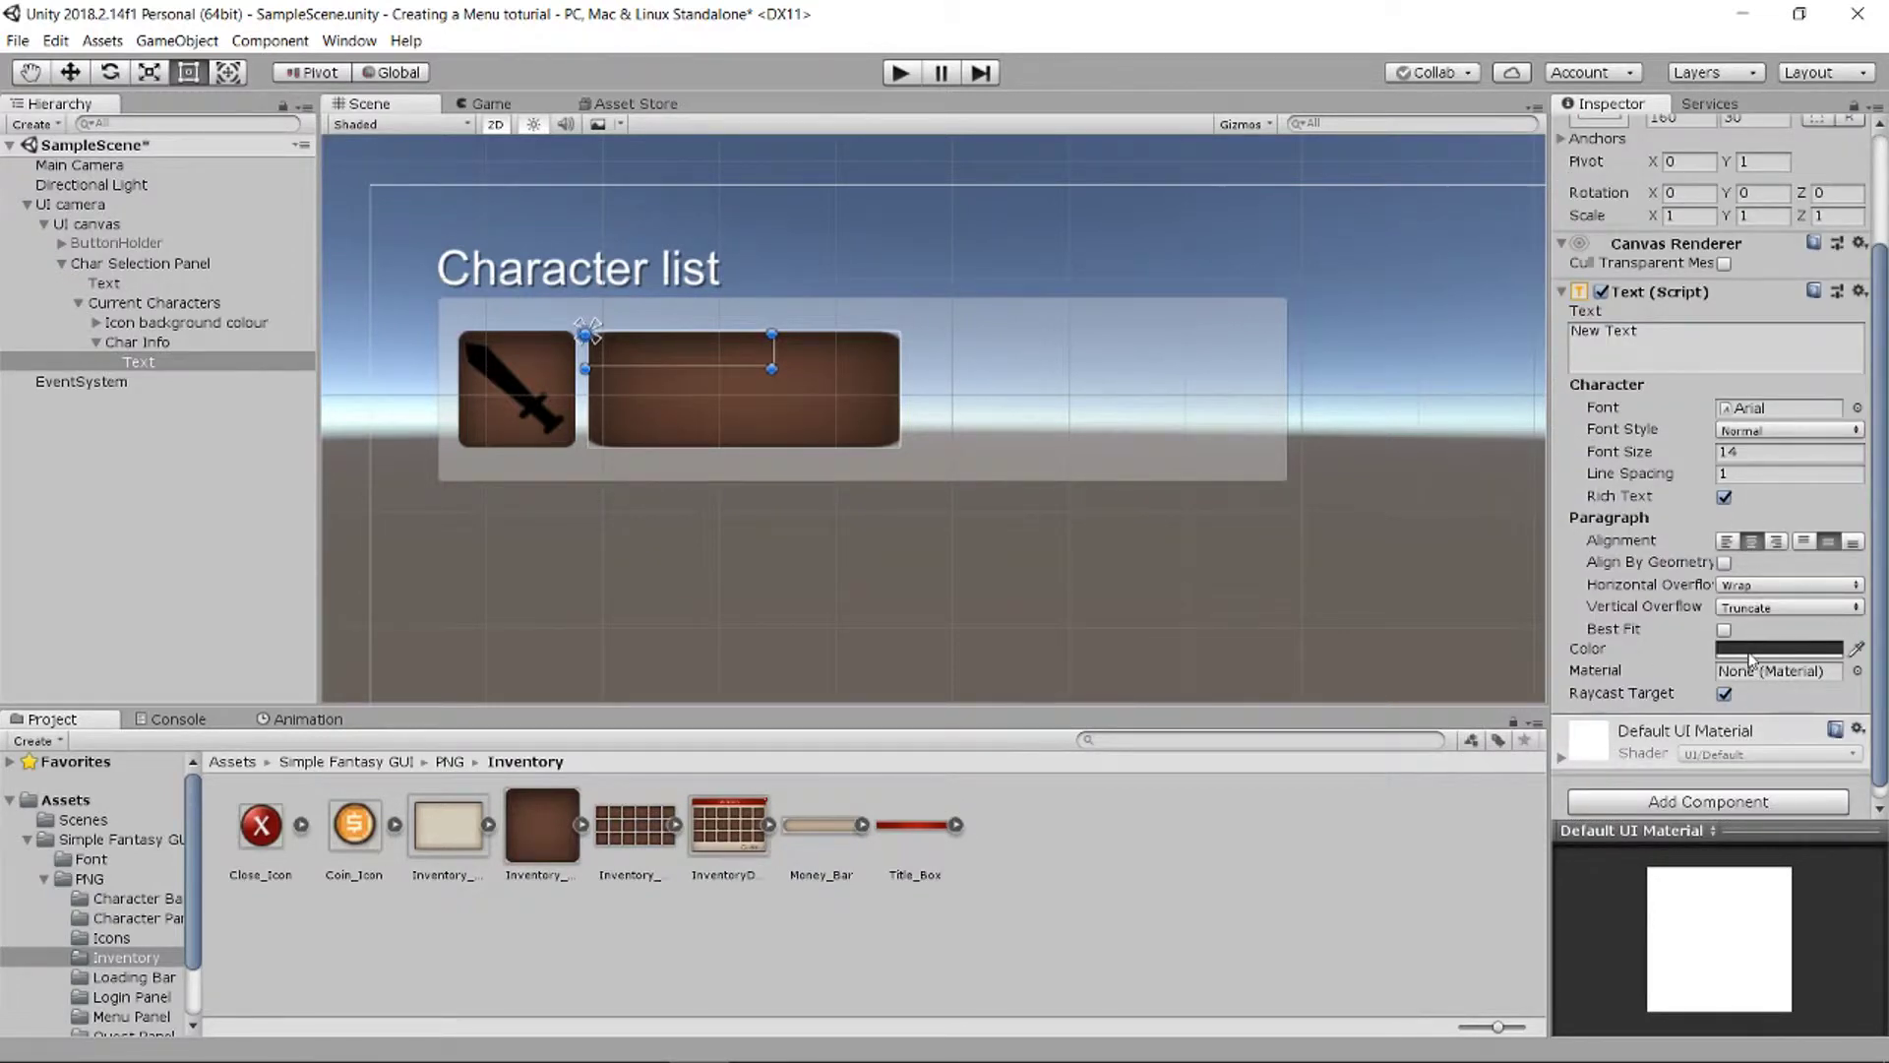
click(1750, 650)
drag(121, 205, 70, 153)
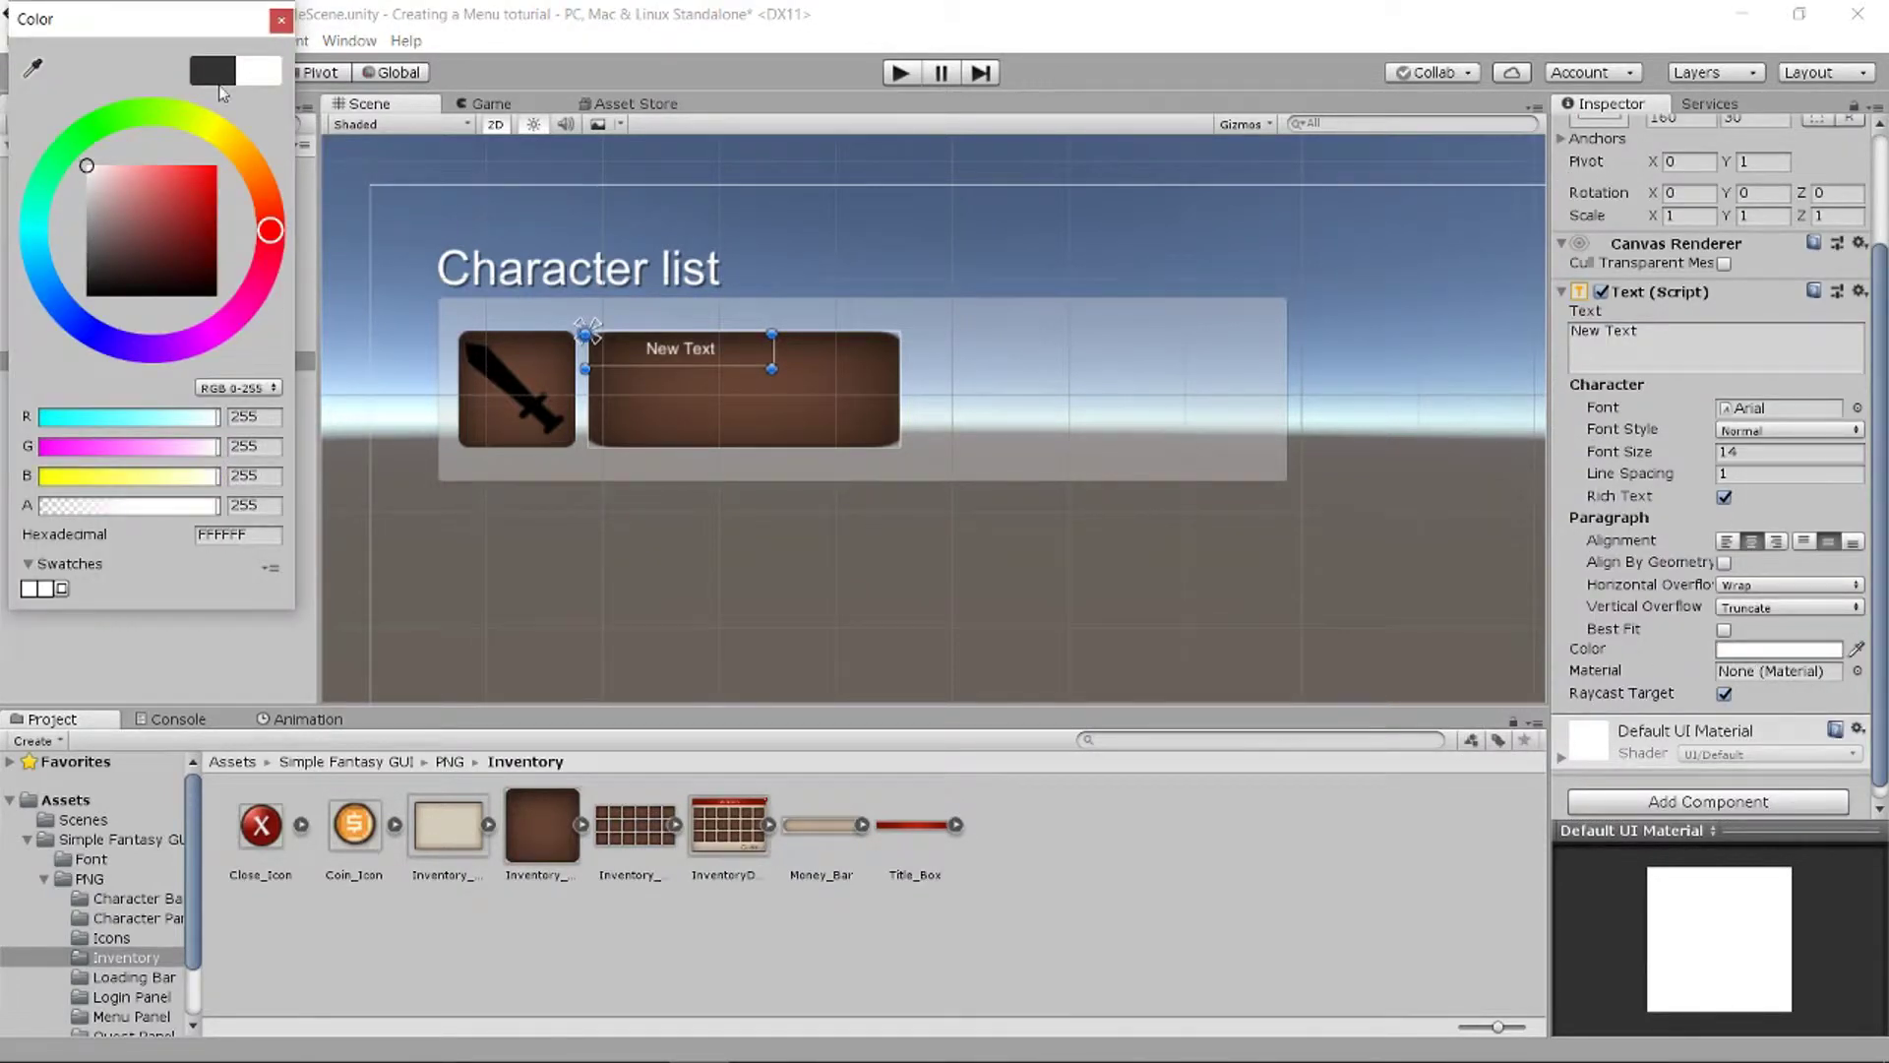
click(282, 20)
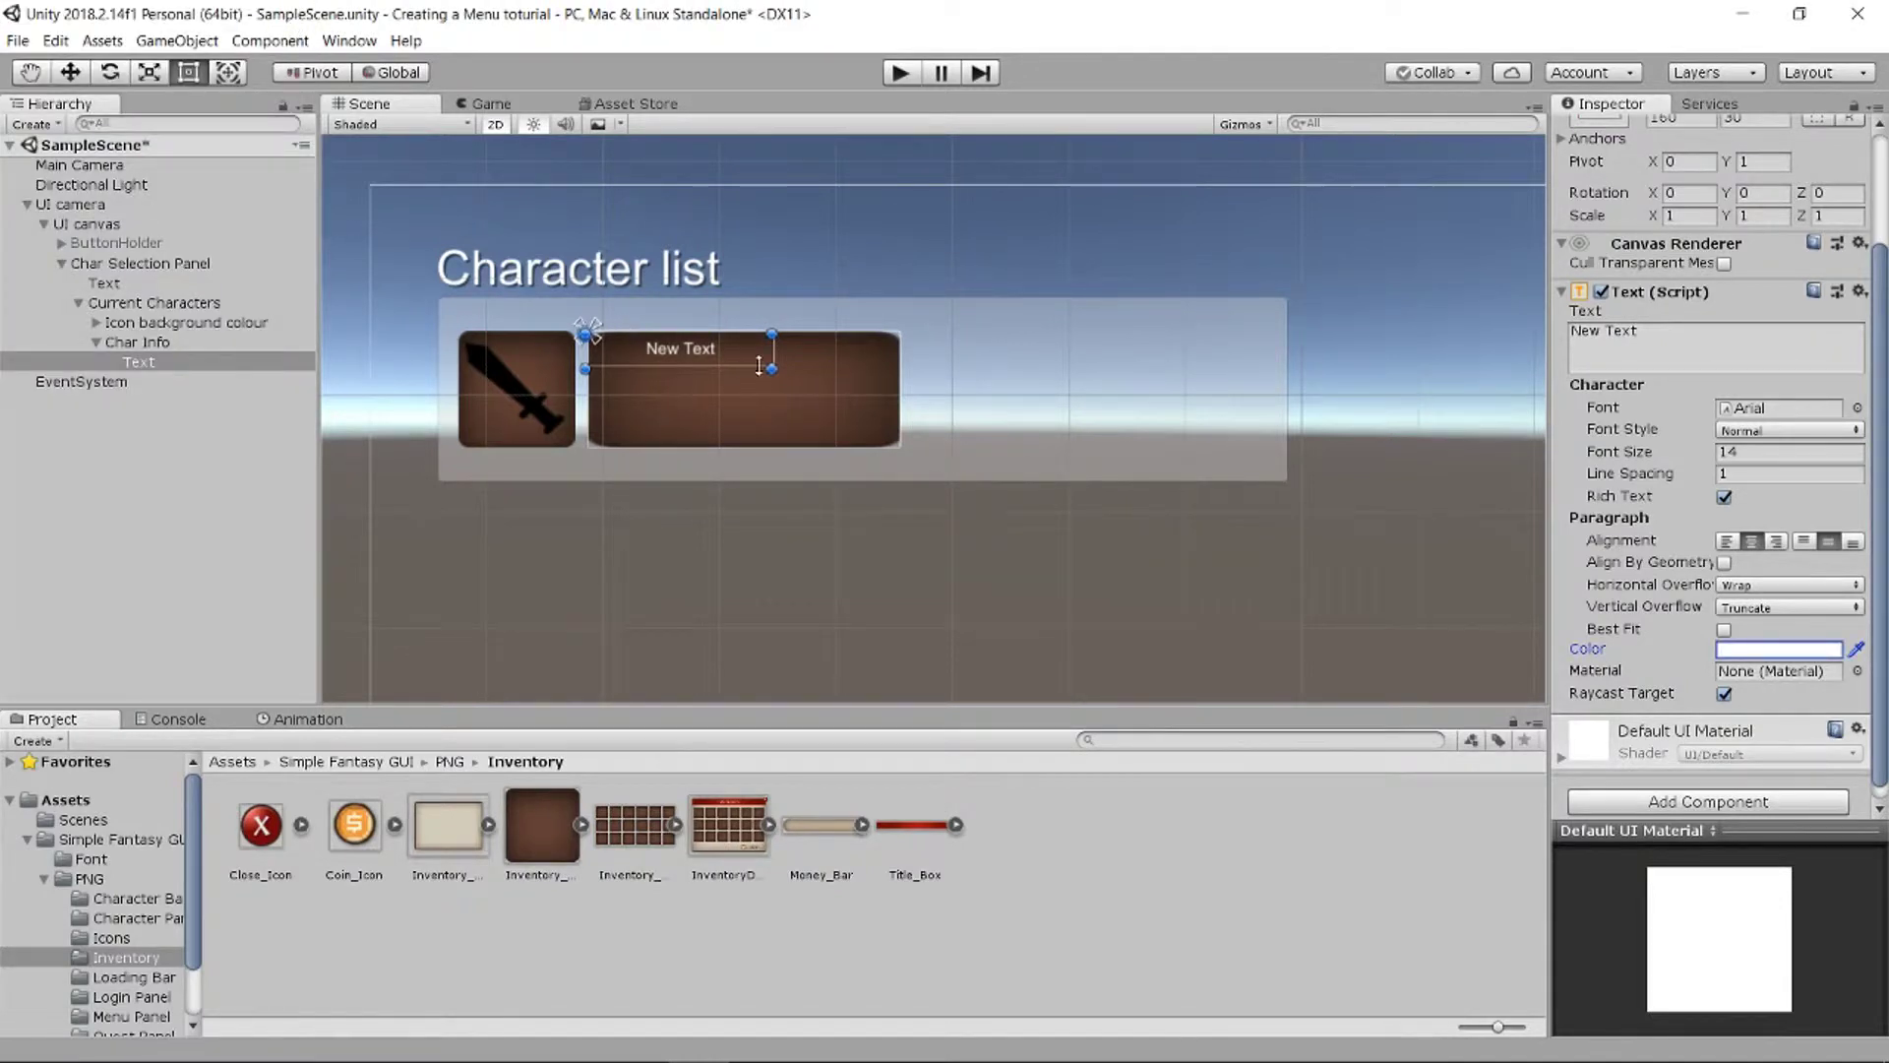
Step: Set the font size of Char Info's text to 25 and its content to "Player Name"
click(1745, 450)
text(20)
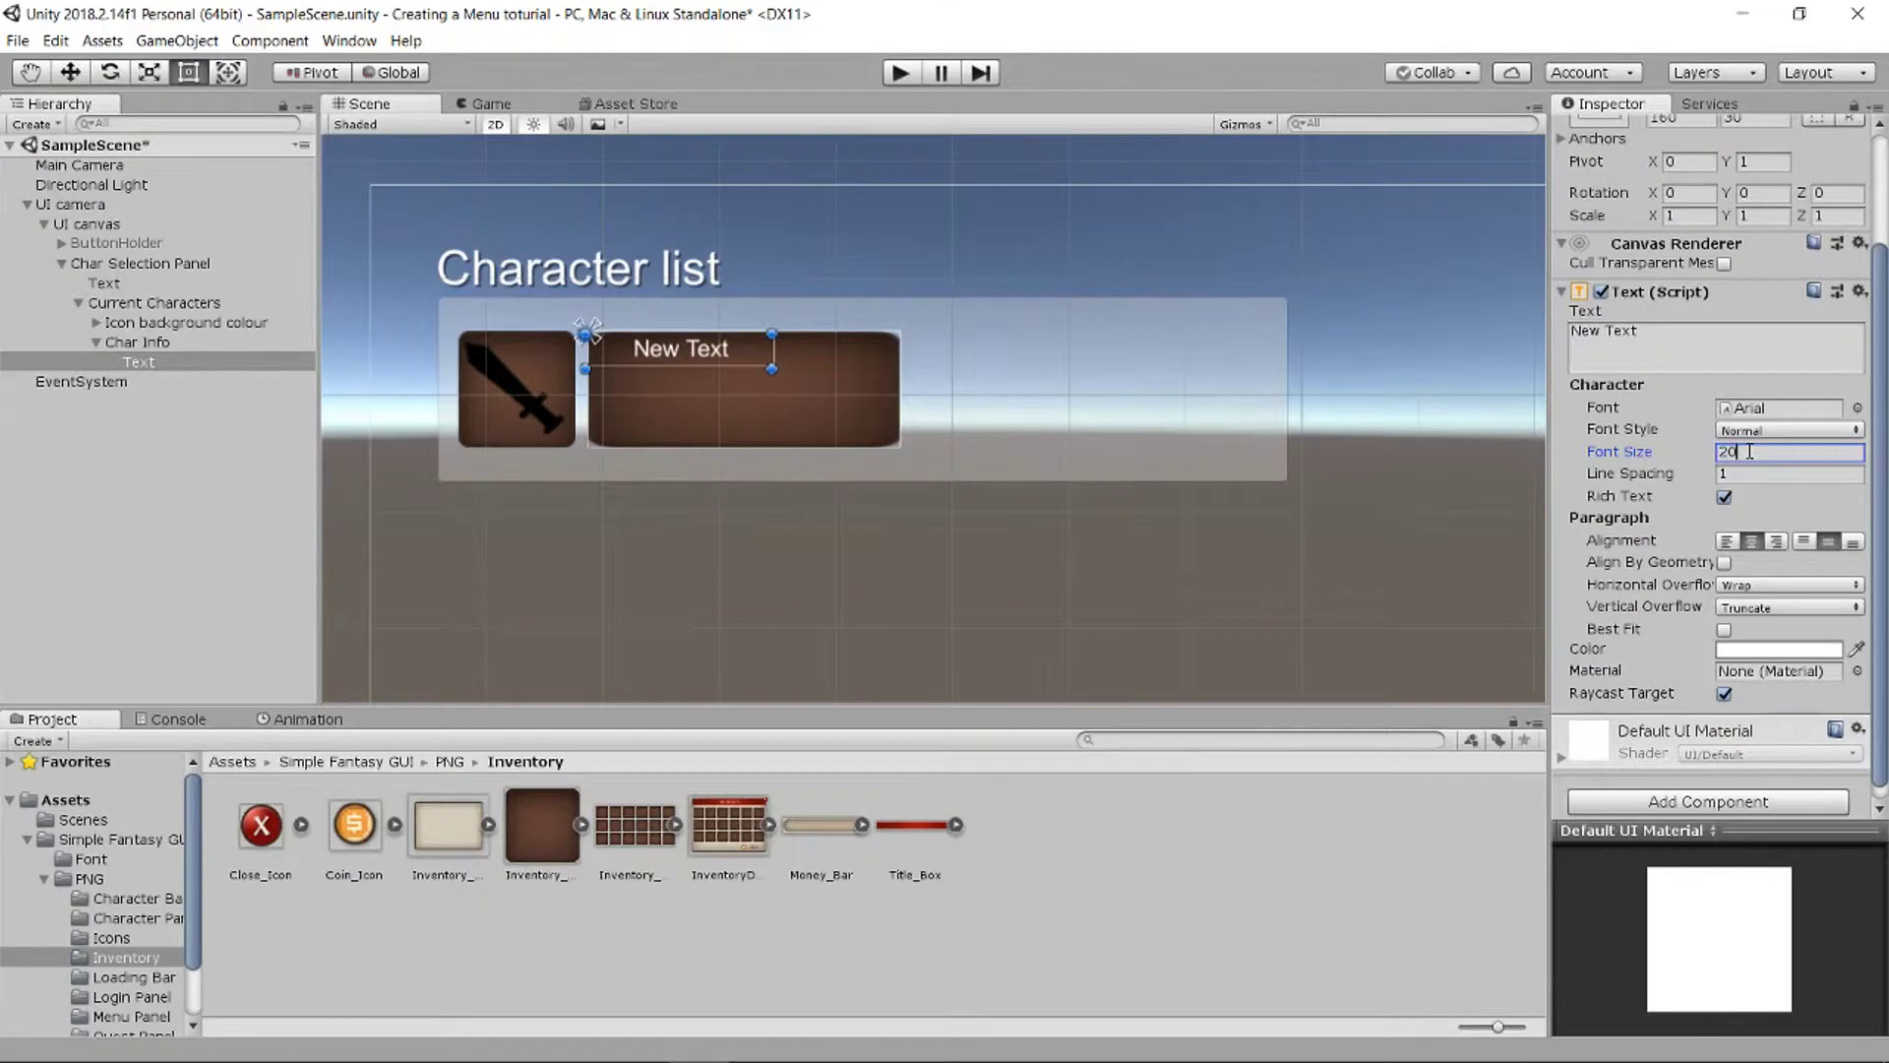
key(BackSpace)
text(5)
click(1683, 339)
text(Player Name)
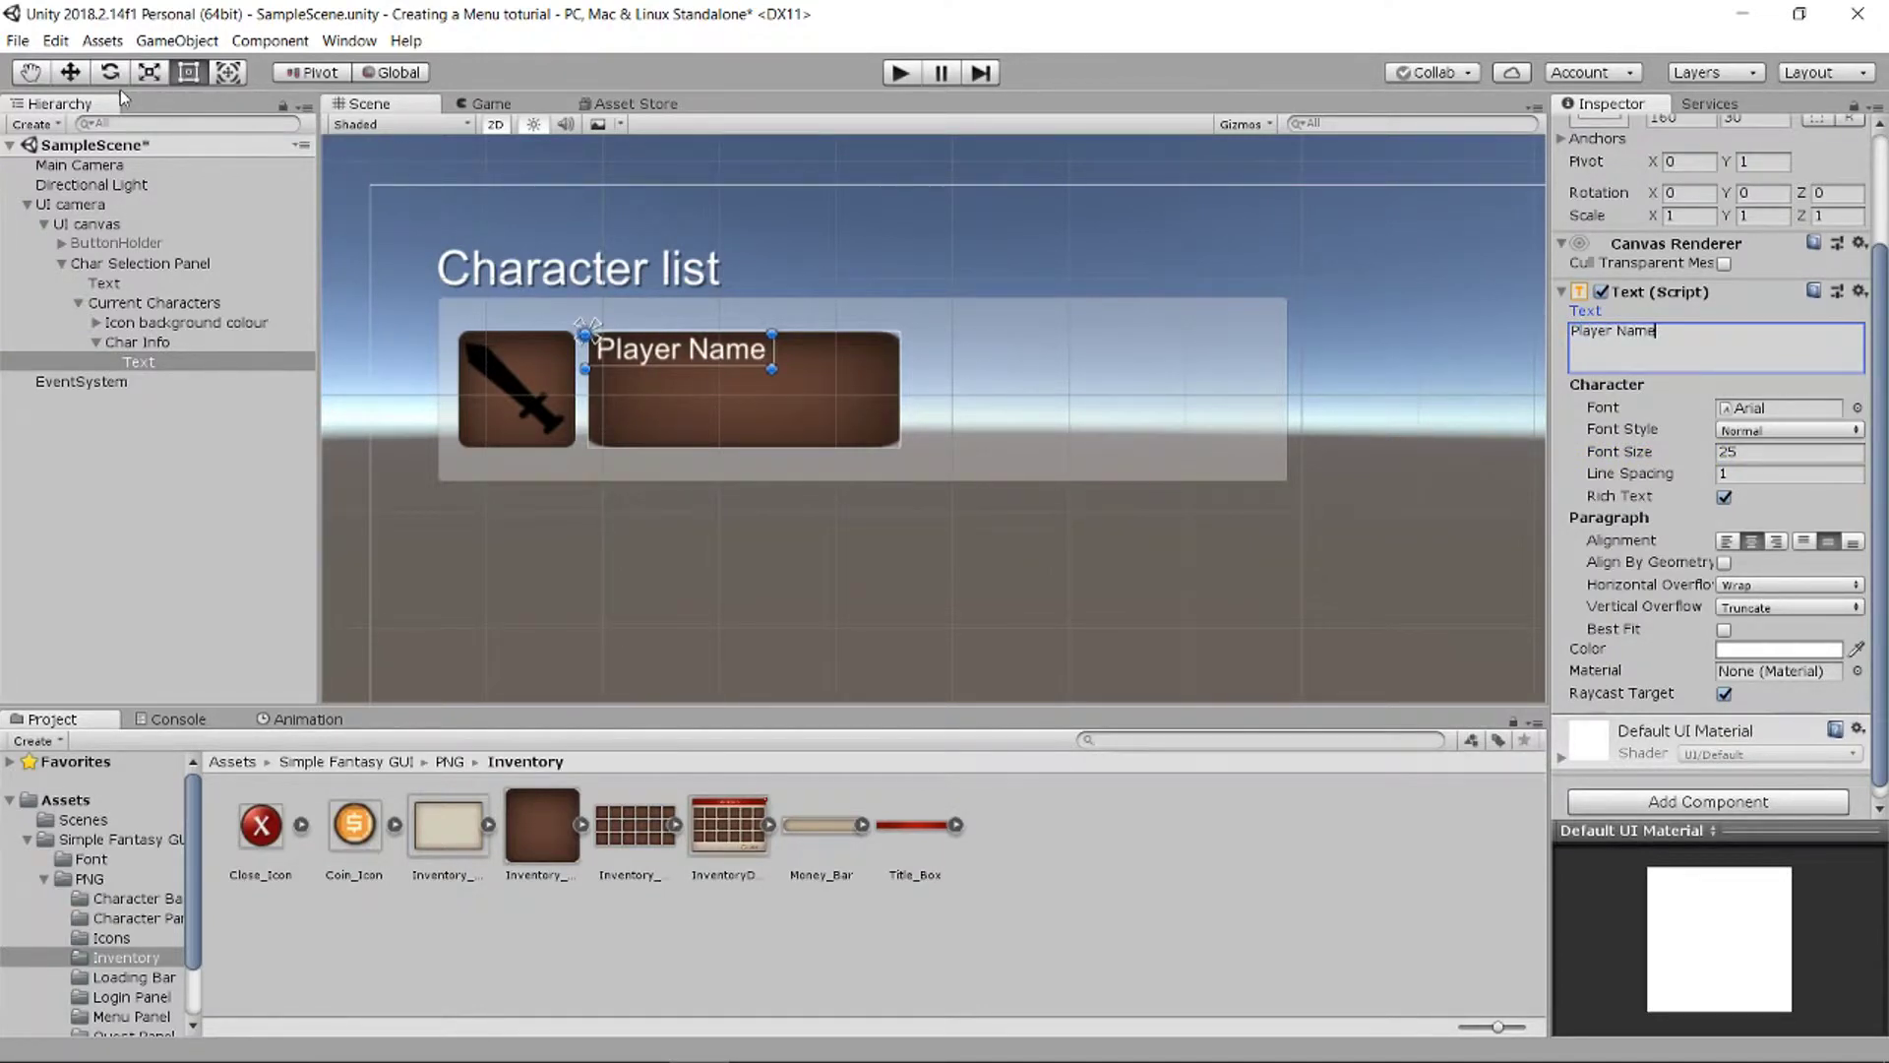
Step: Move the Player Name text slightly down inside Char Info, to Pos Y -11
click(81, 74)
drag(602, 319, 603, 337)
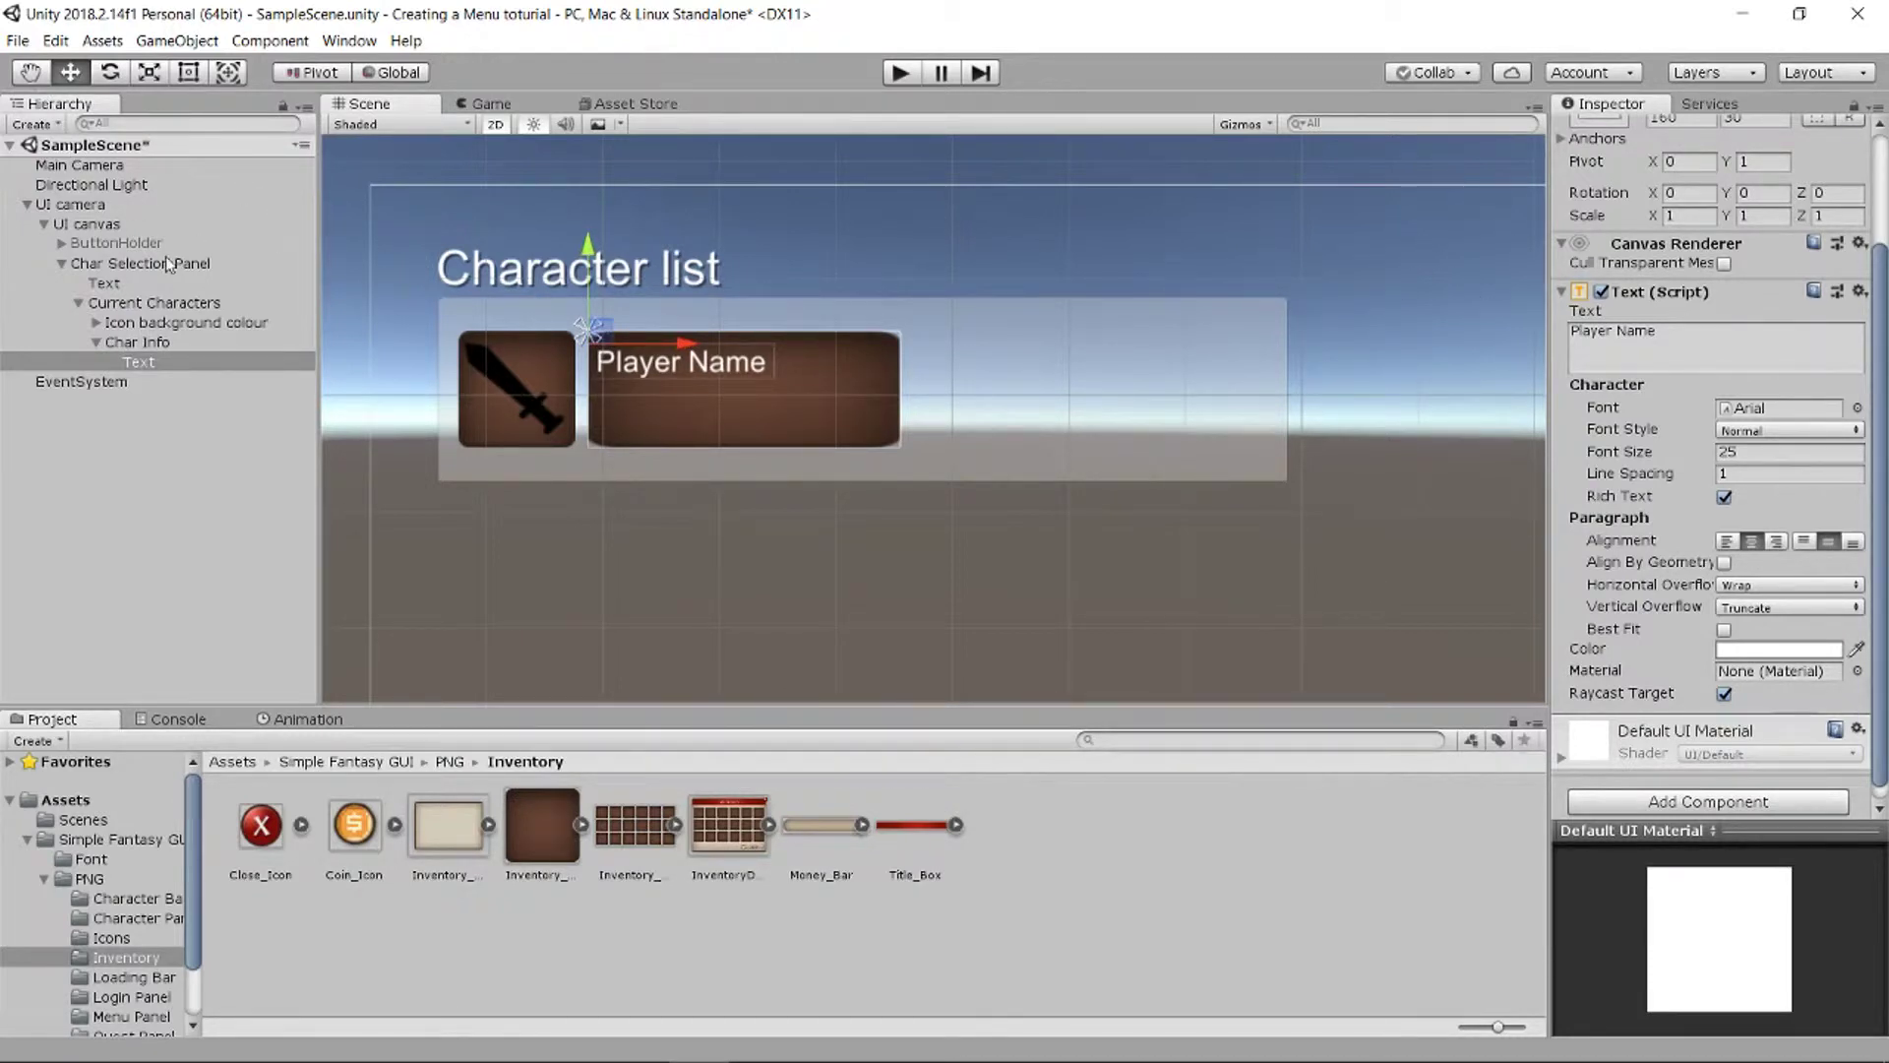
double_click(163, 362)
scroll(1614, 246, up, 3)
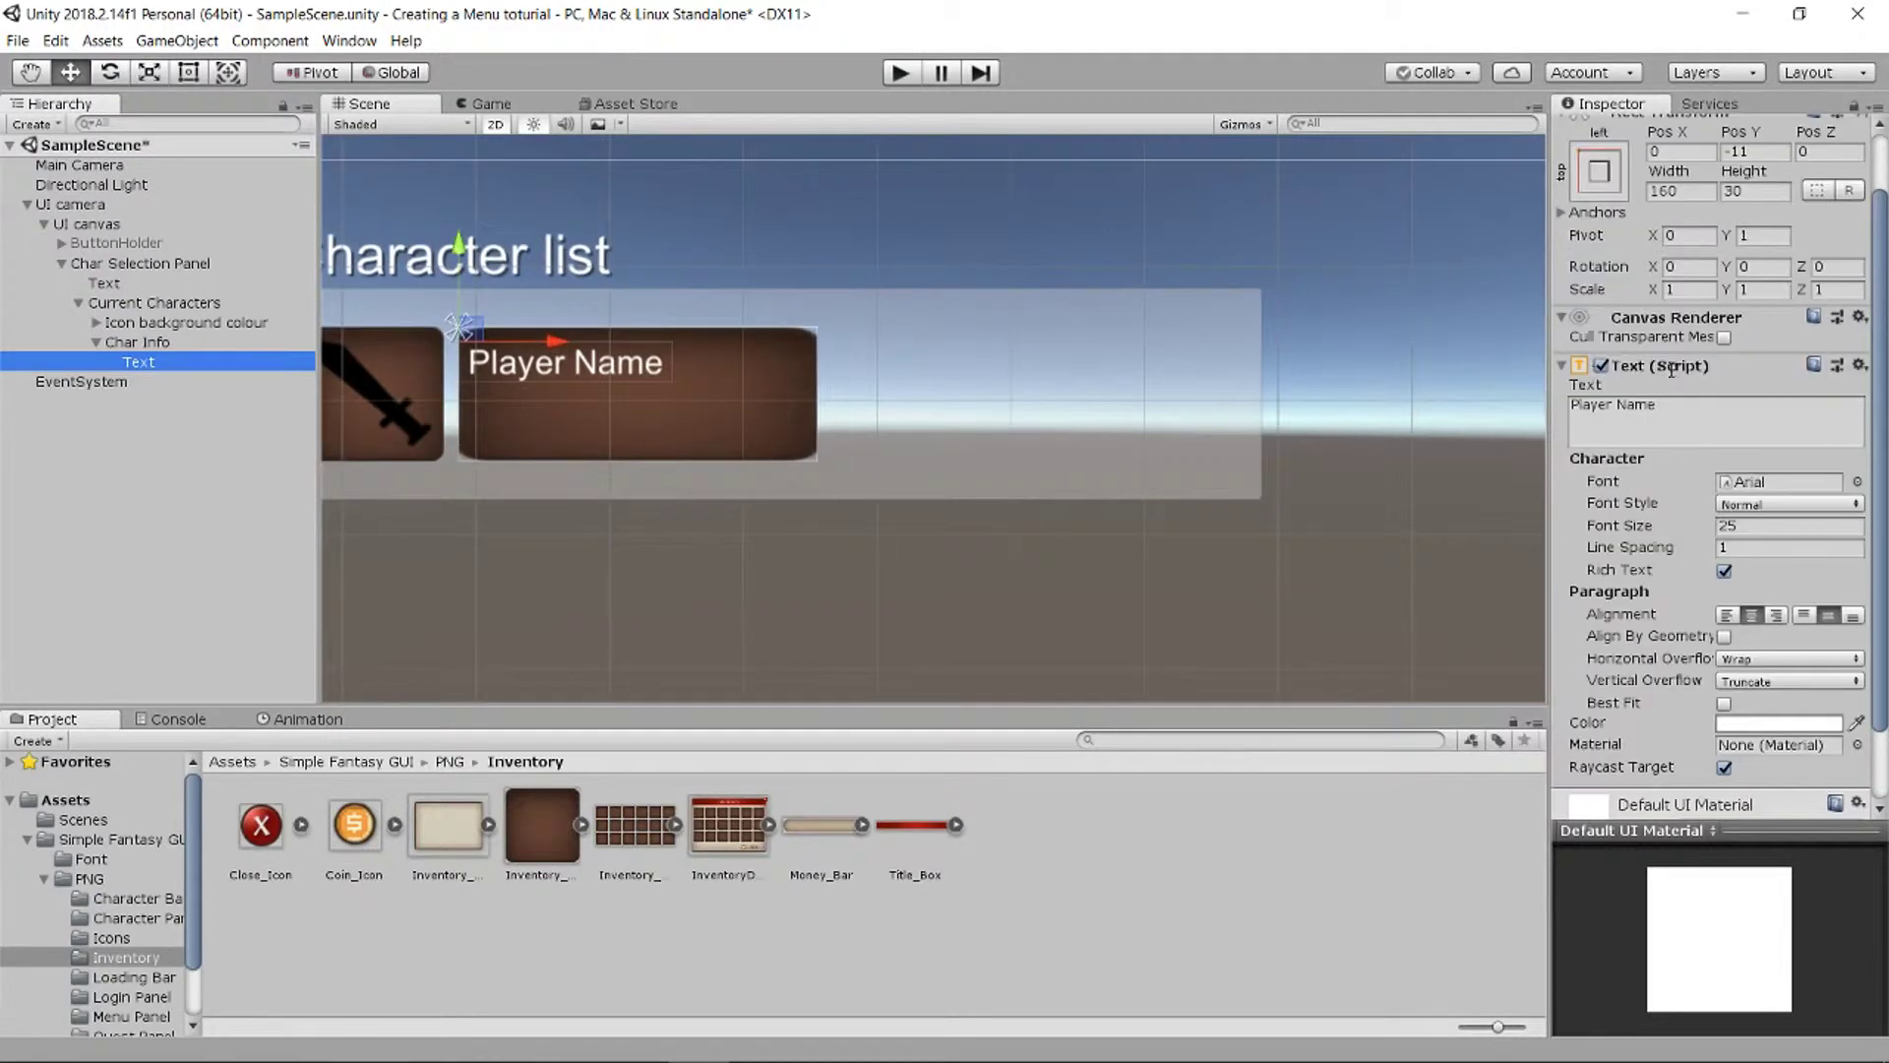
click(1611, 242)
click(1614, 244)
click(1690, 226)
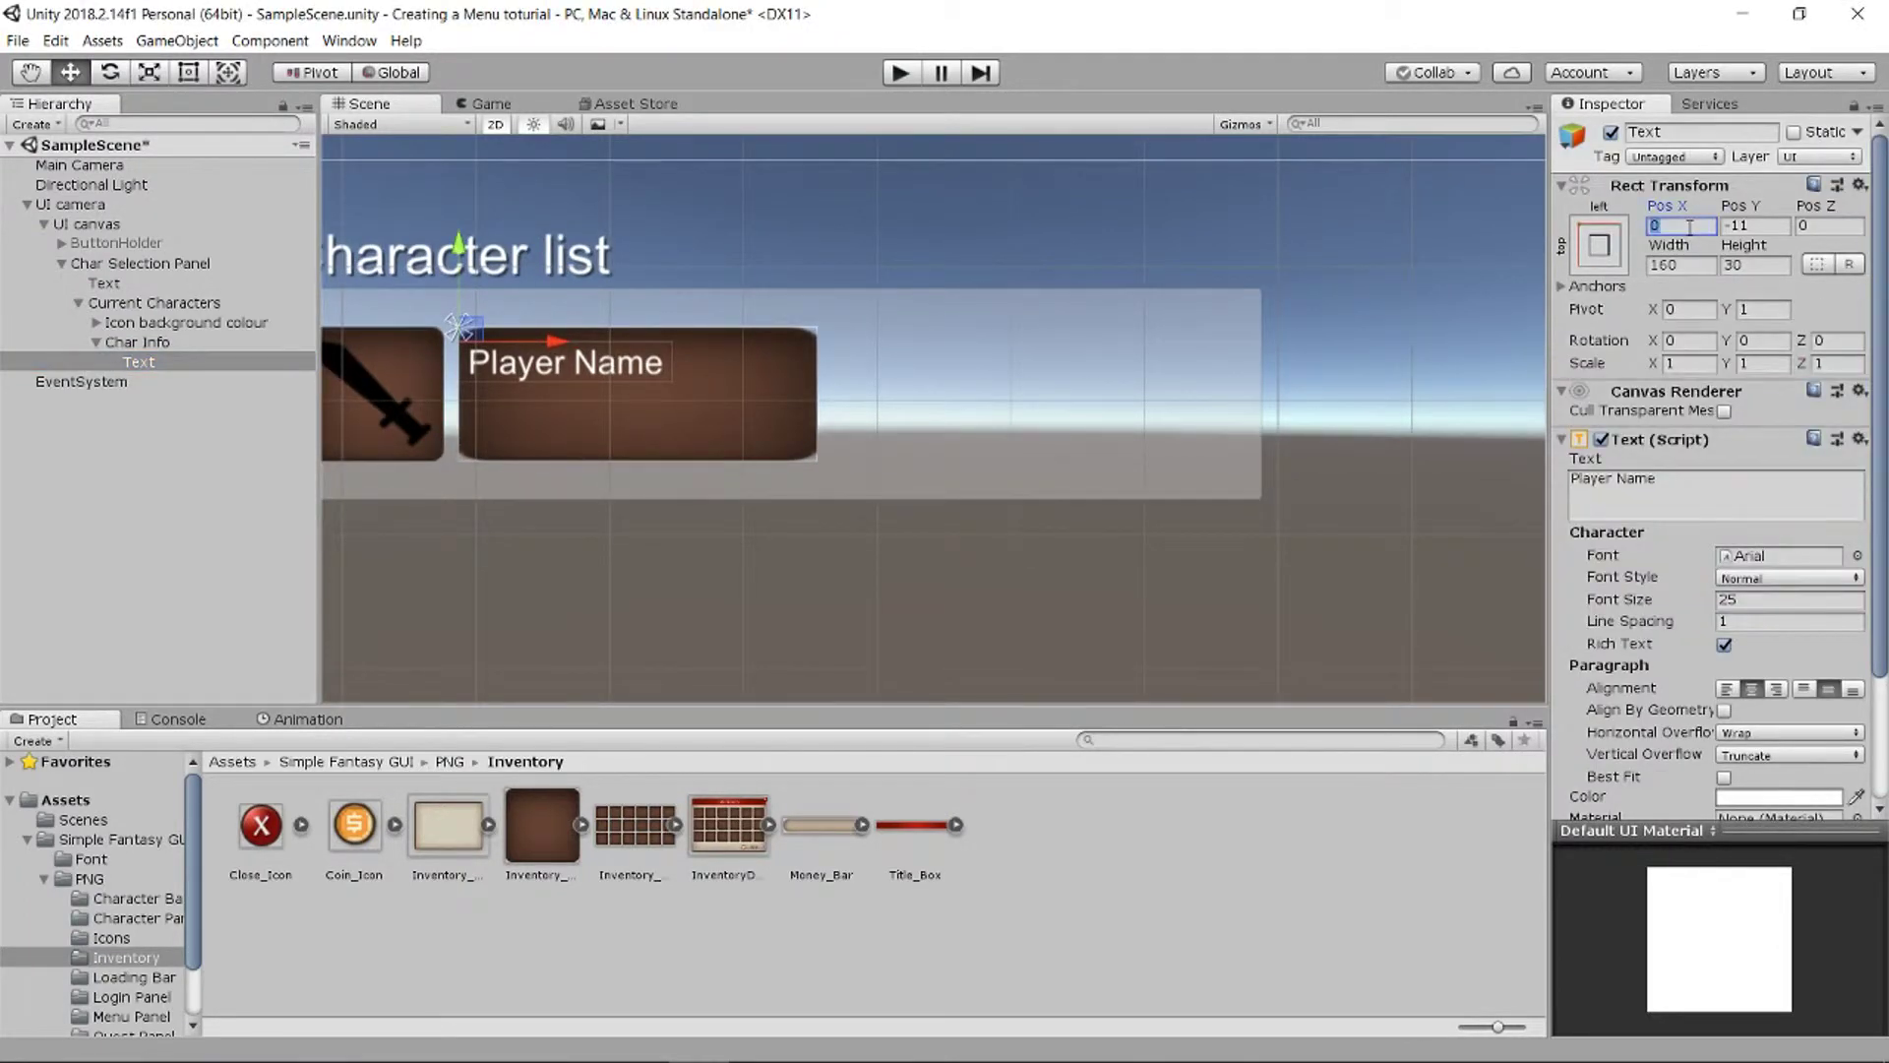
click(1775, 226)
Step: Add a second UI Text under Char Info and set its content to "Level 1"
click(160, 345)
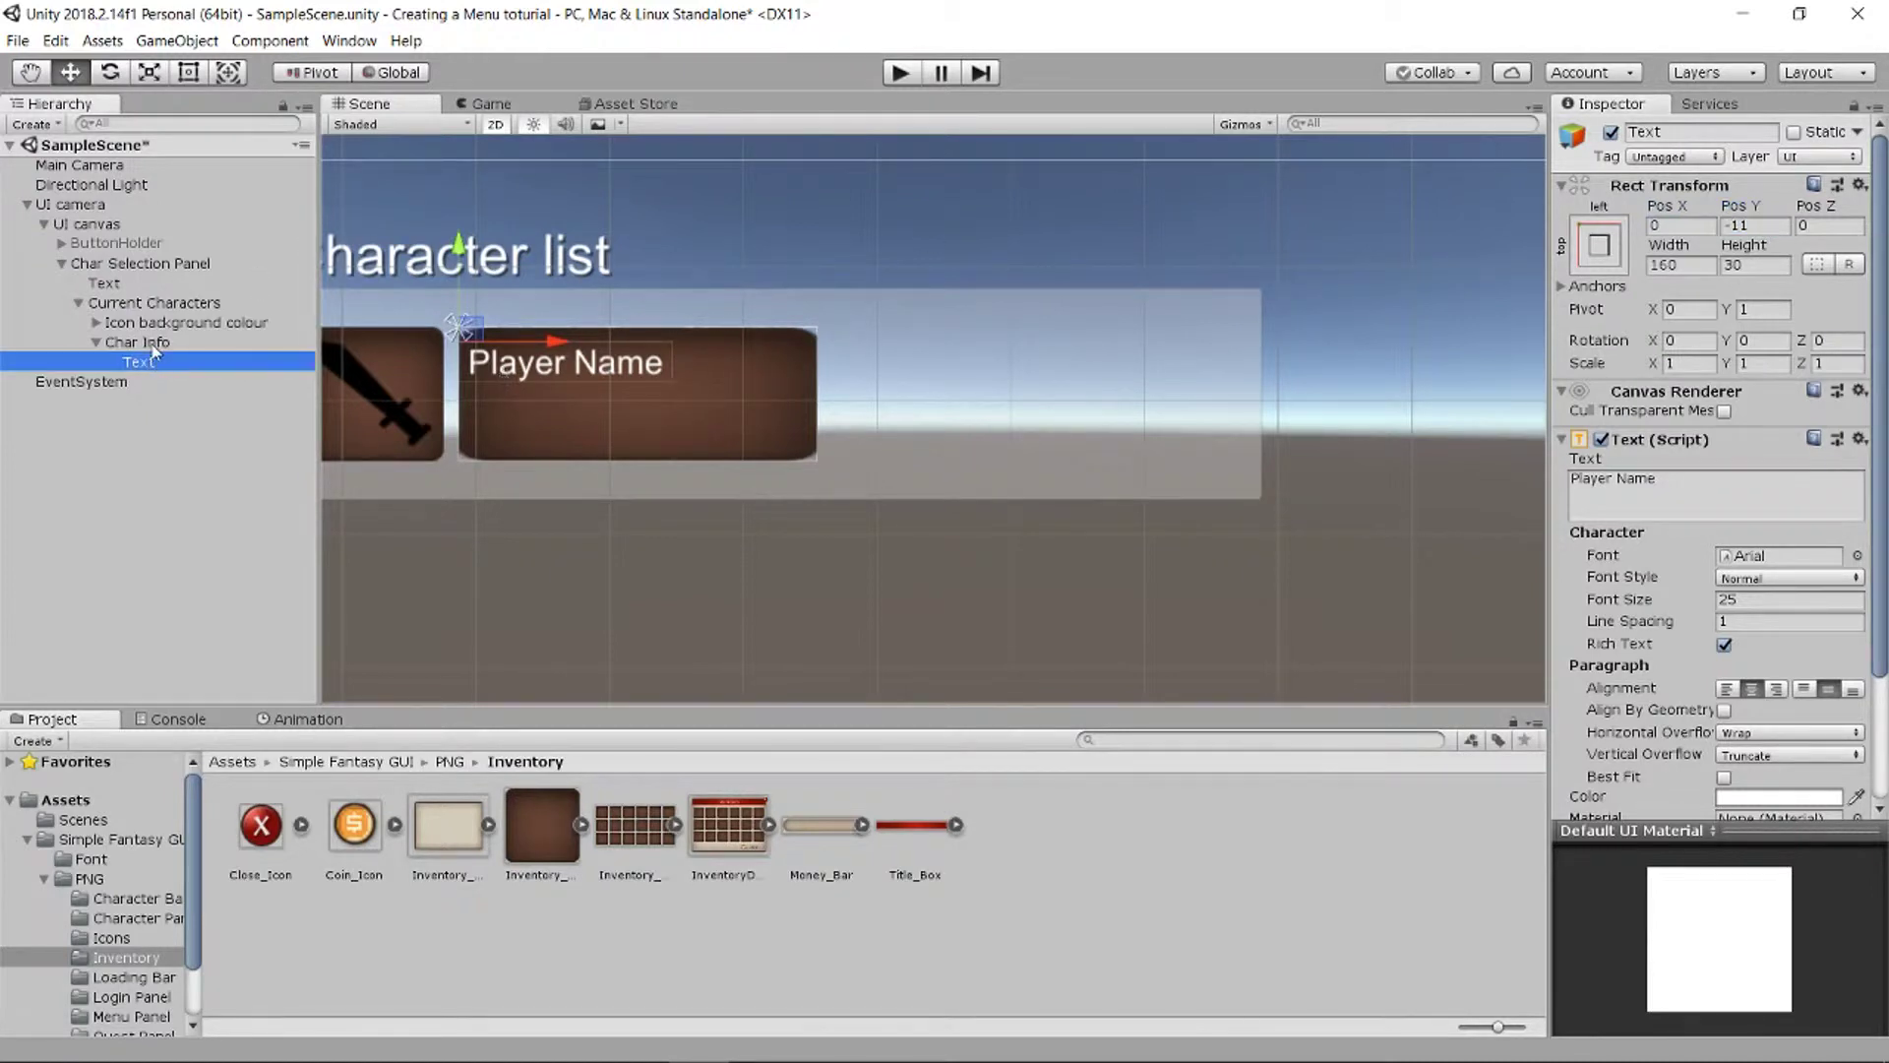
right_click(157, 344)
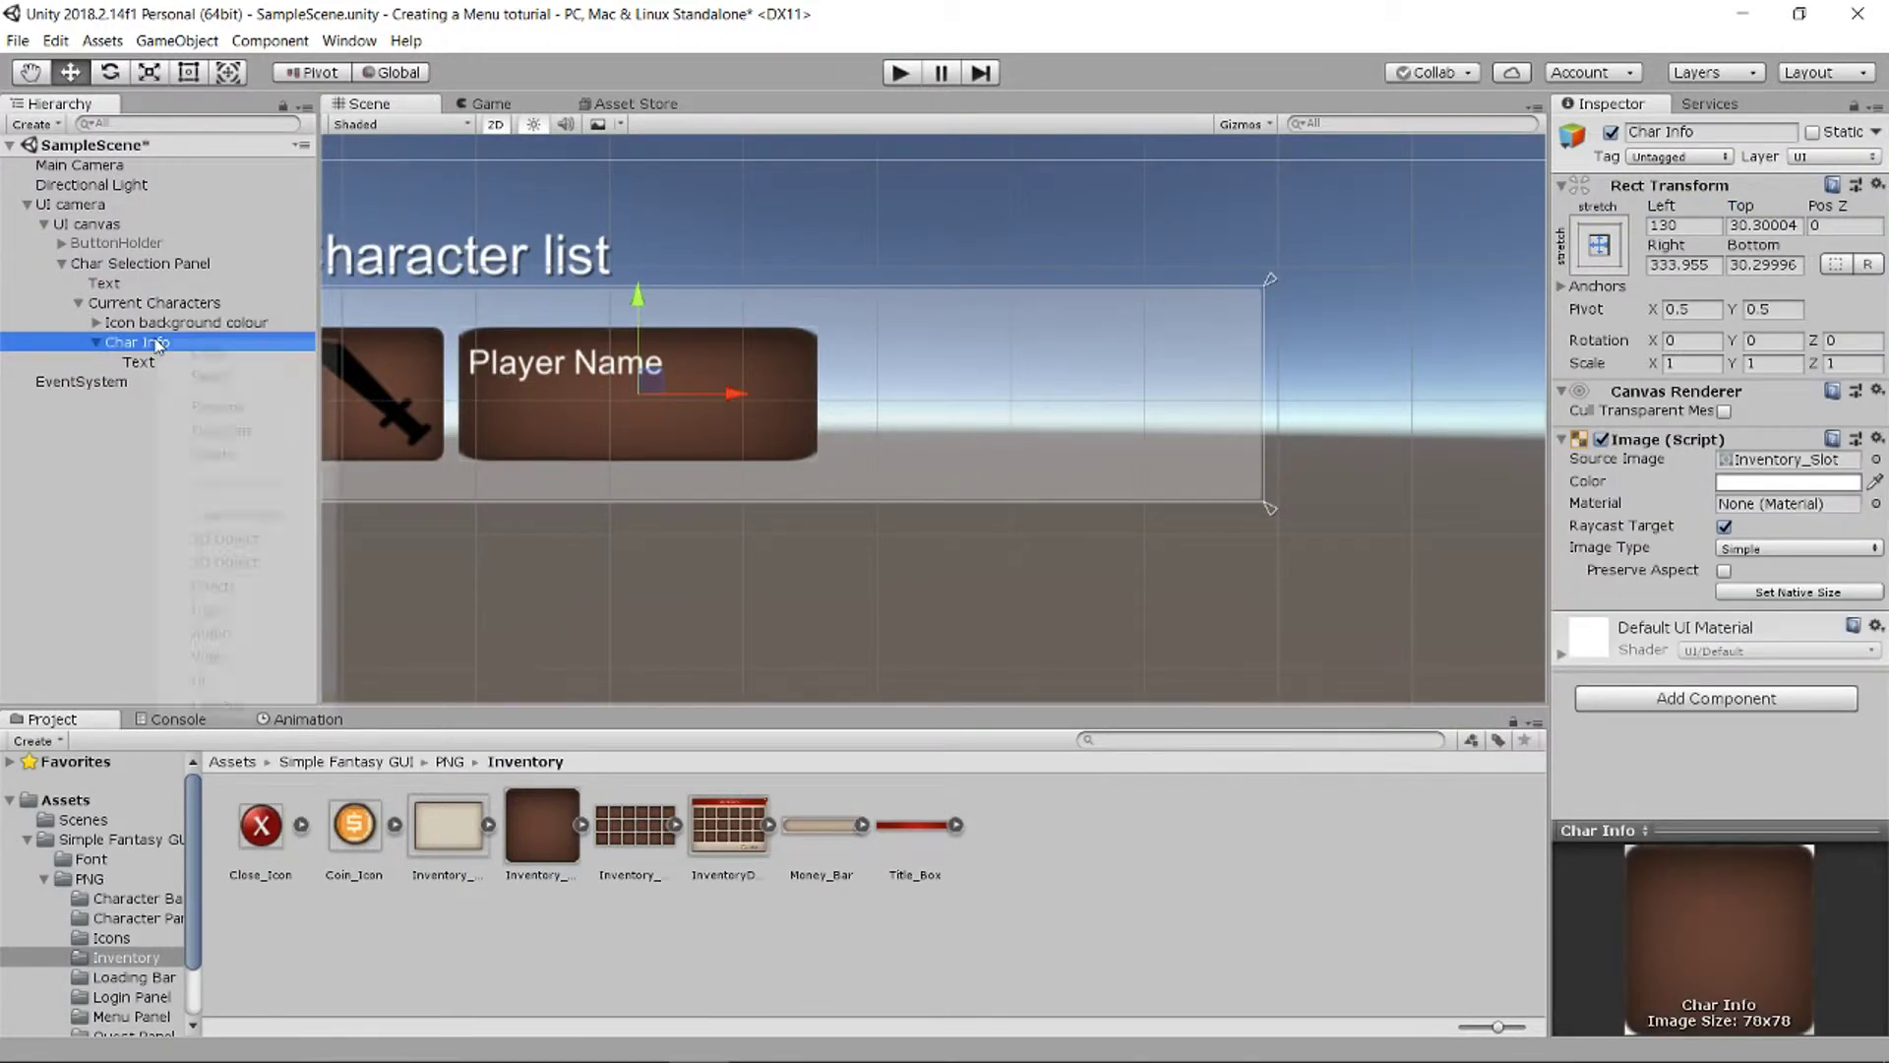
mouse_move(256, 679)
click(381, 680)
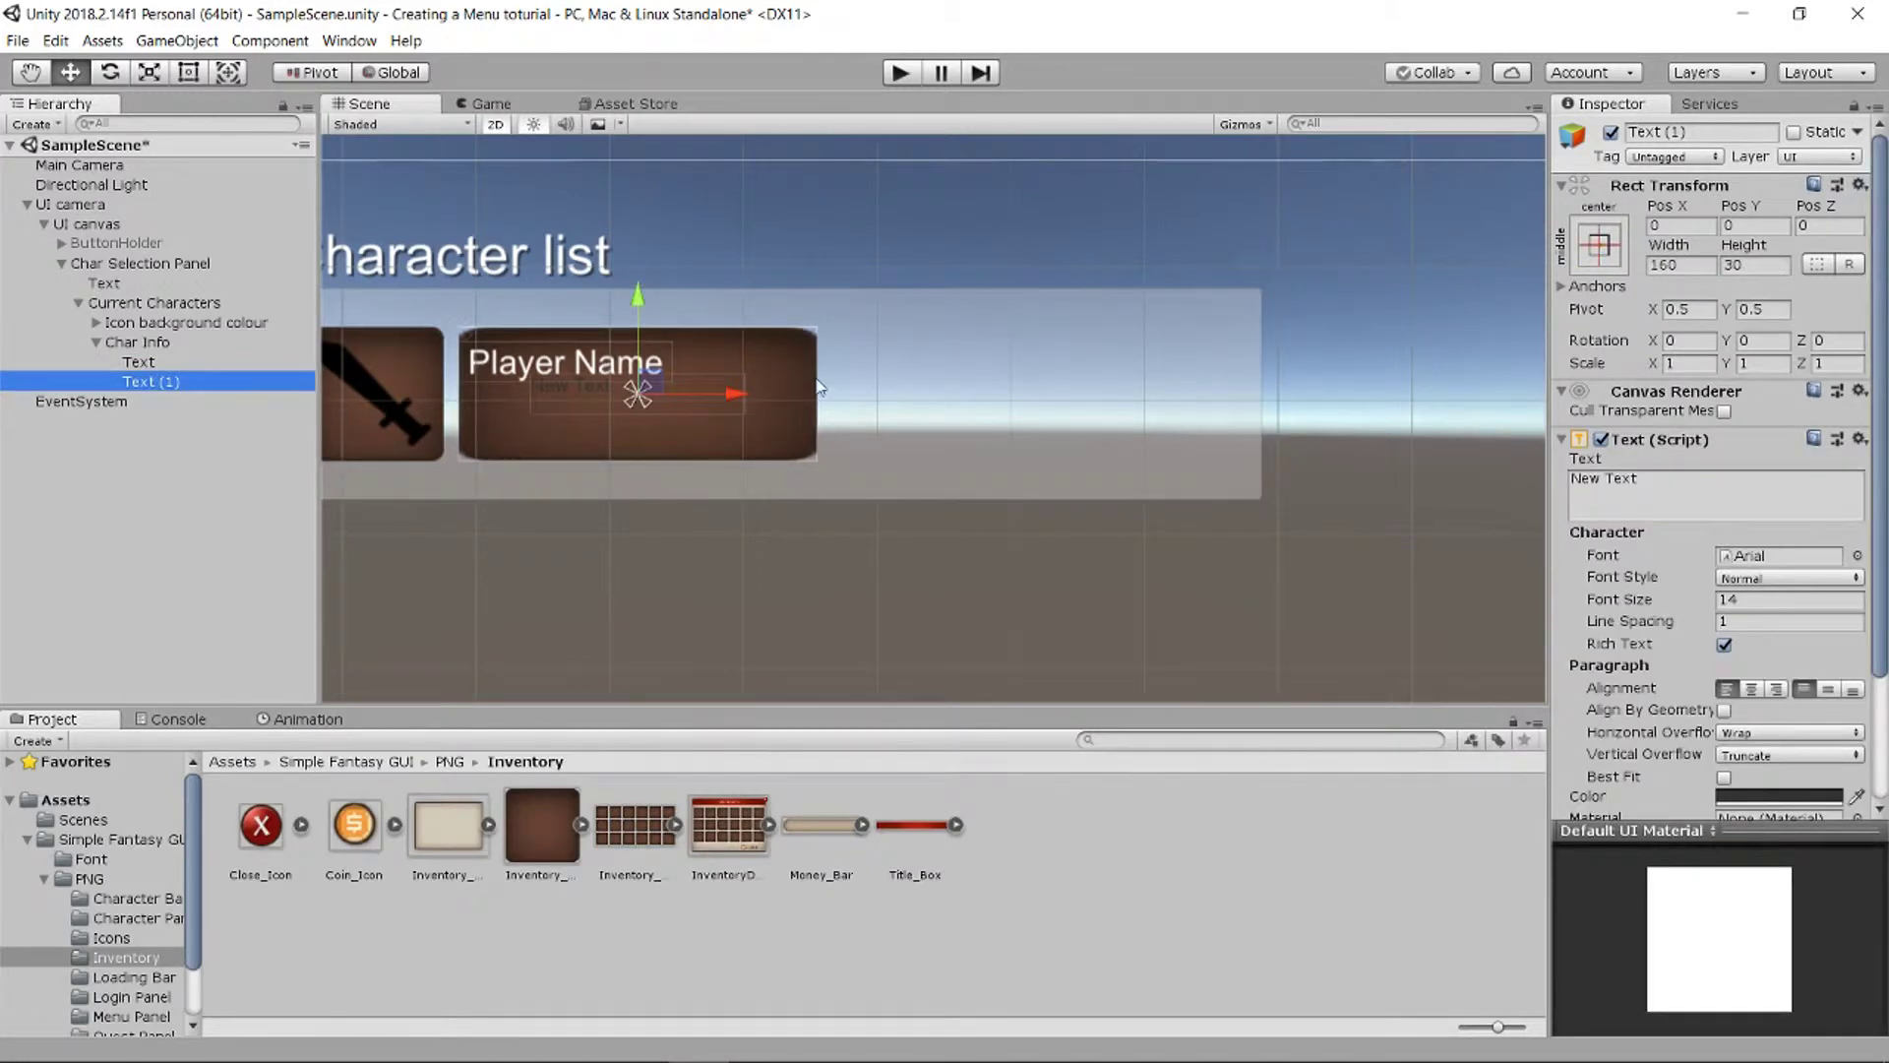
click(1661, 492)
key(BackSpace)
text(Level)
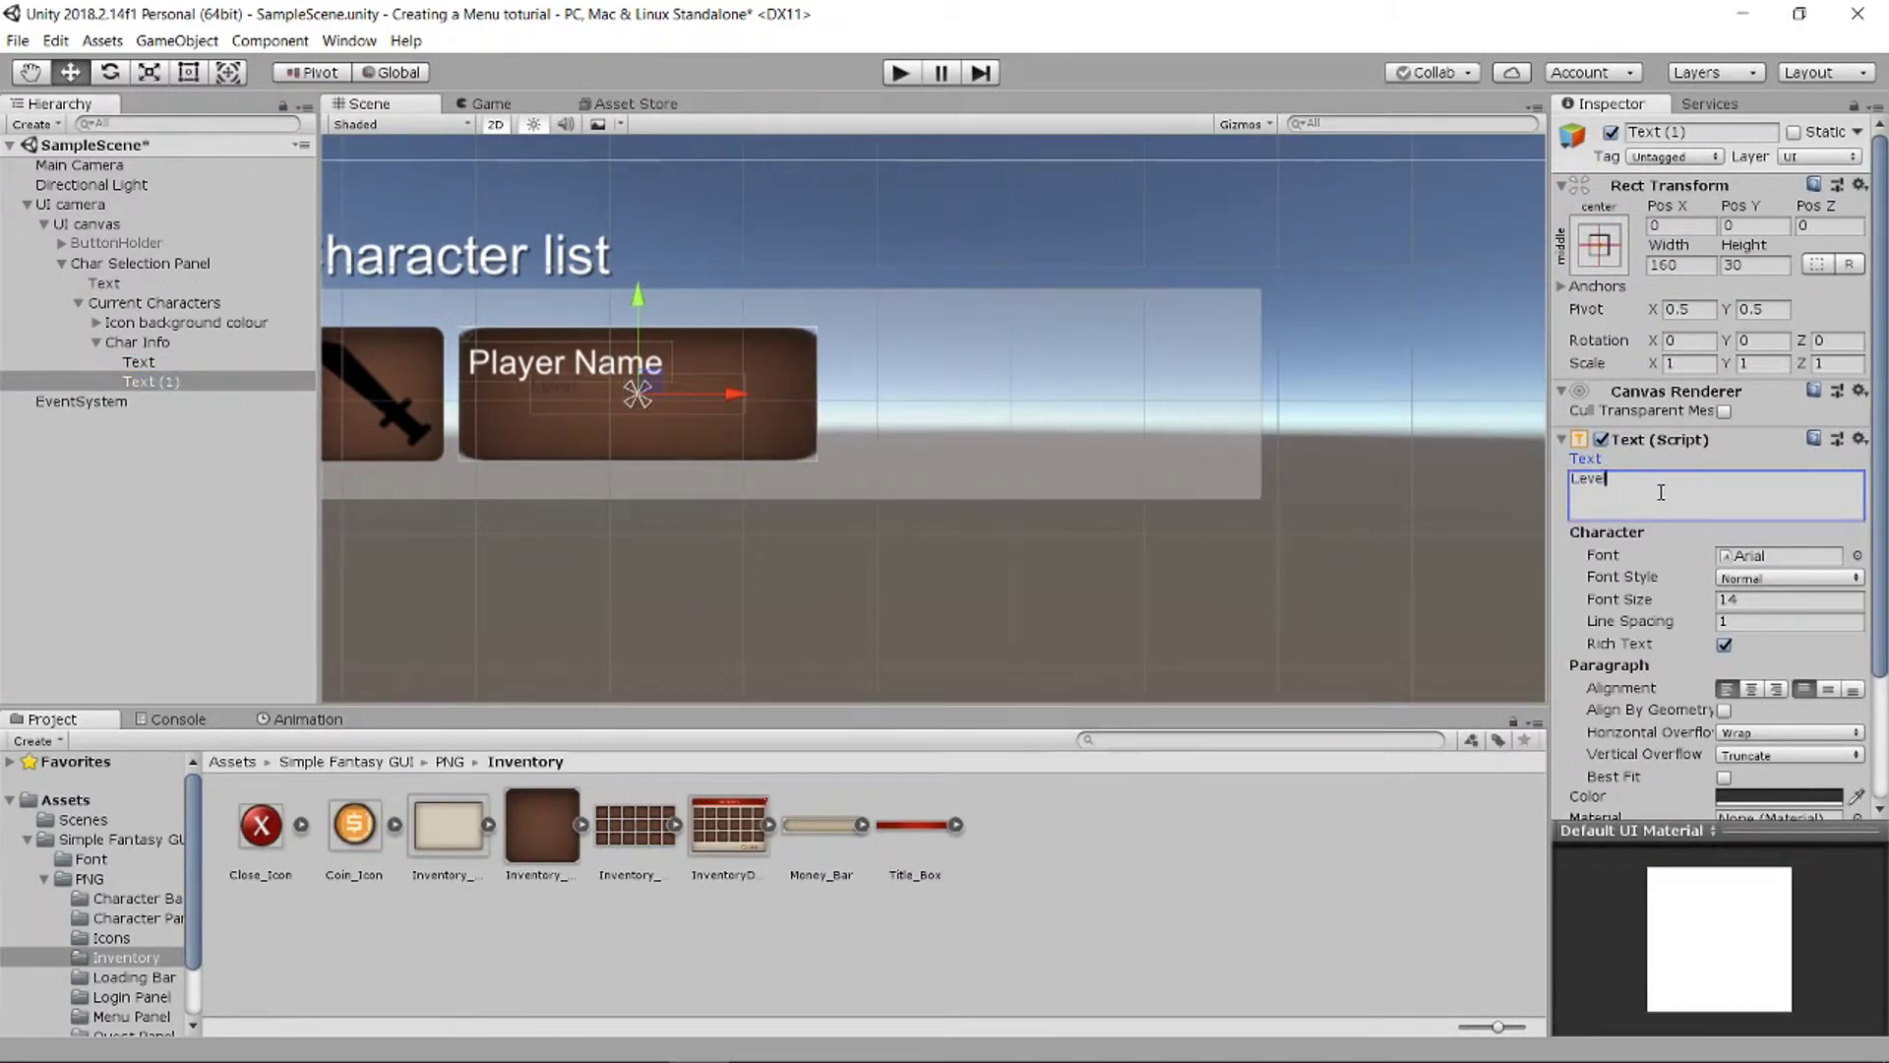
Step: Set the colour of the Level 1 text to white (FFFFFF)
scroll(1662, 492, down, 3)
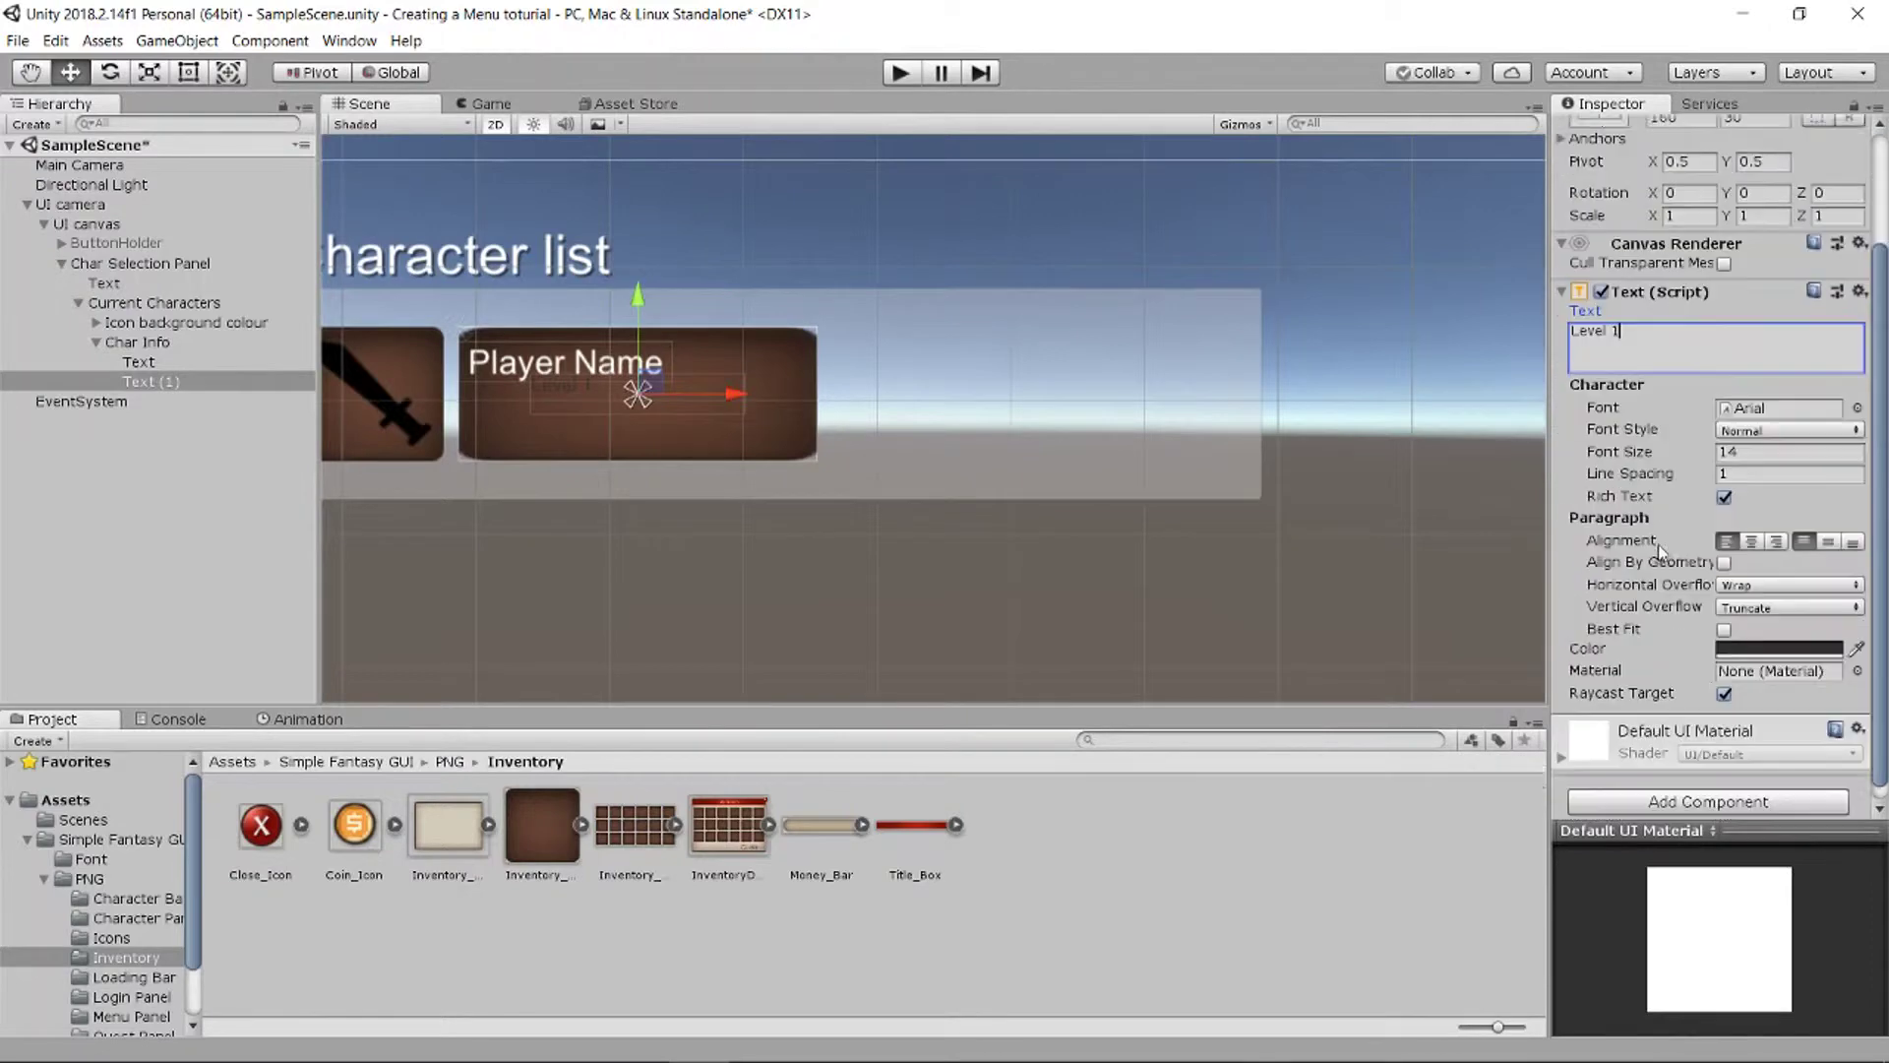
click(1779, 633)
drag(167, 197, 87, 166)
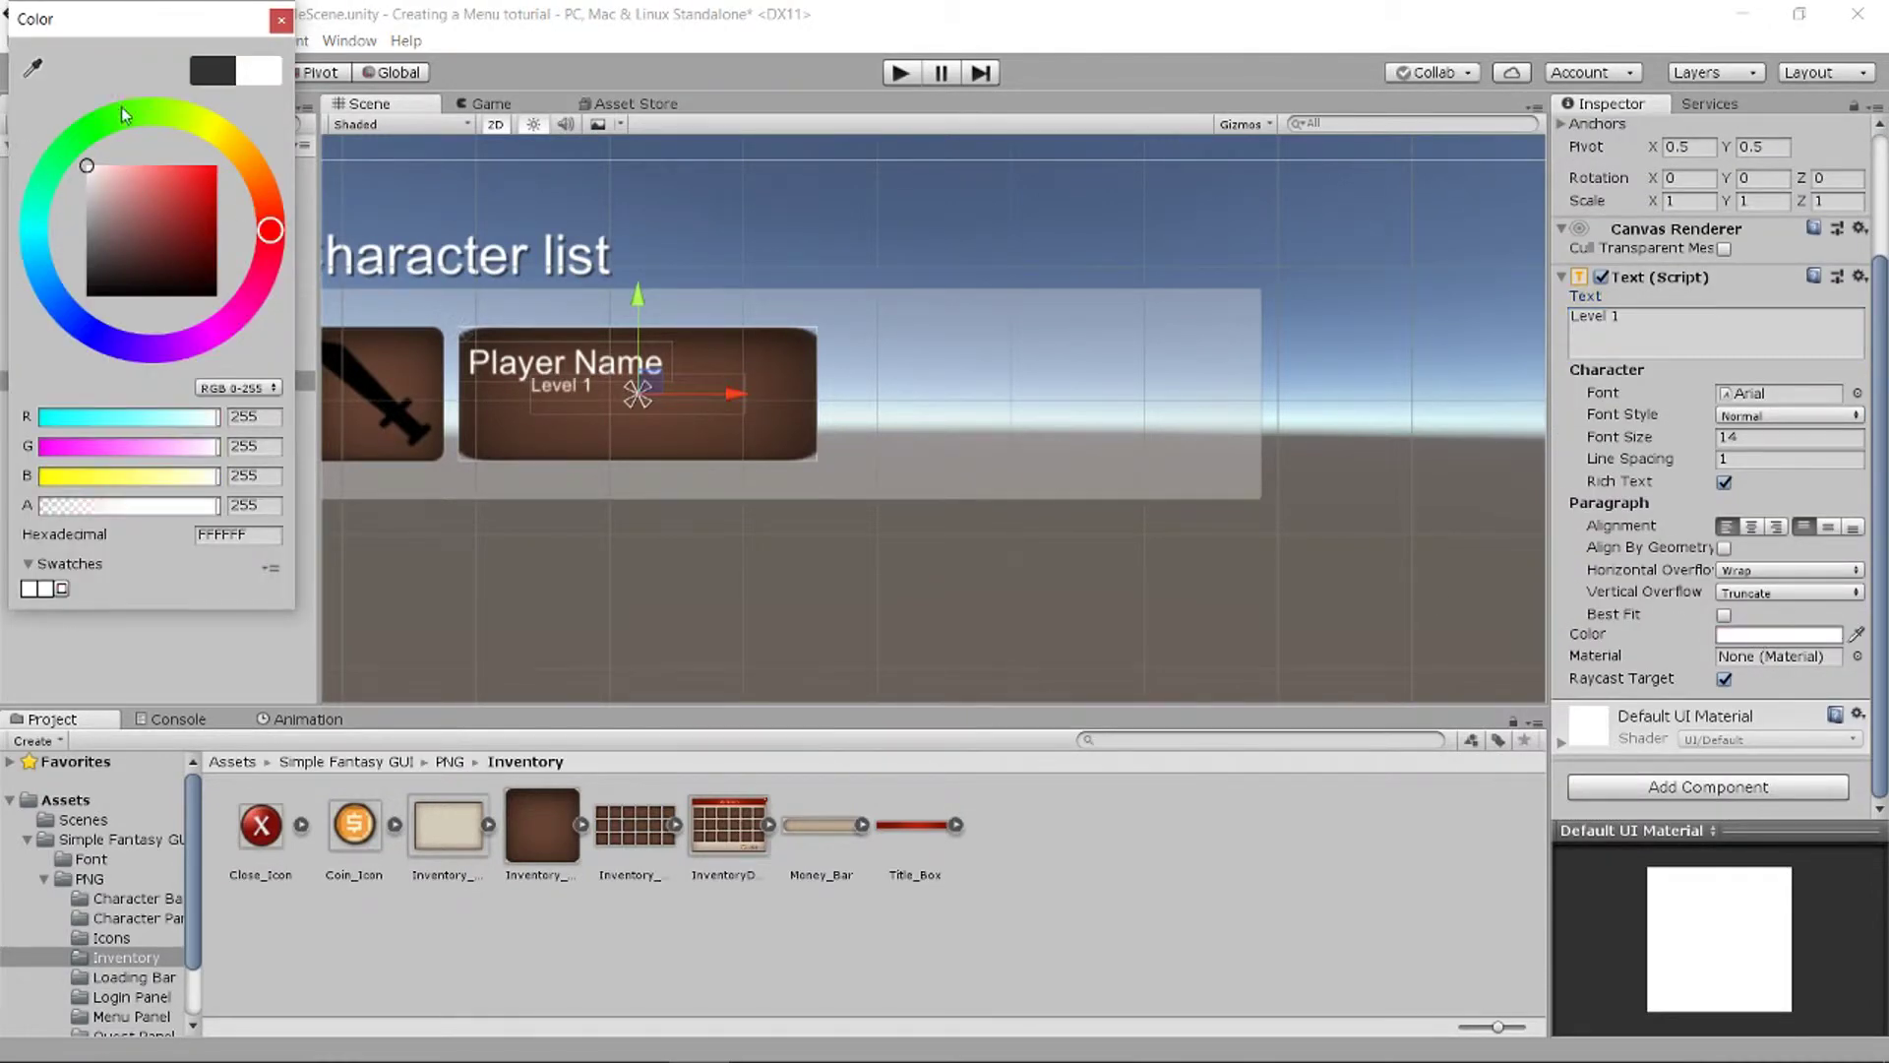
click(282, 20)
scroll(1704, 250, up, 4)
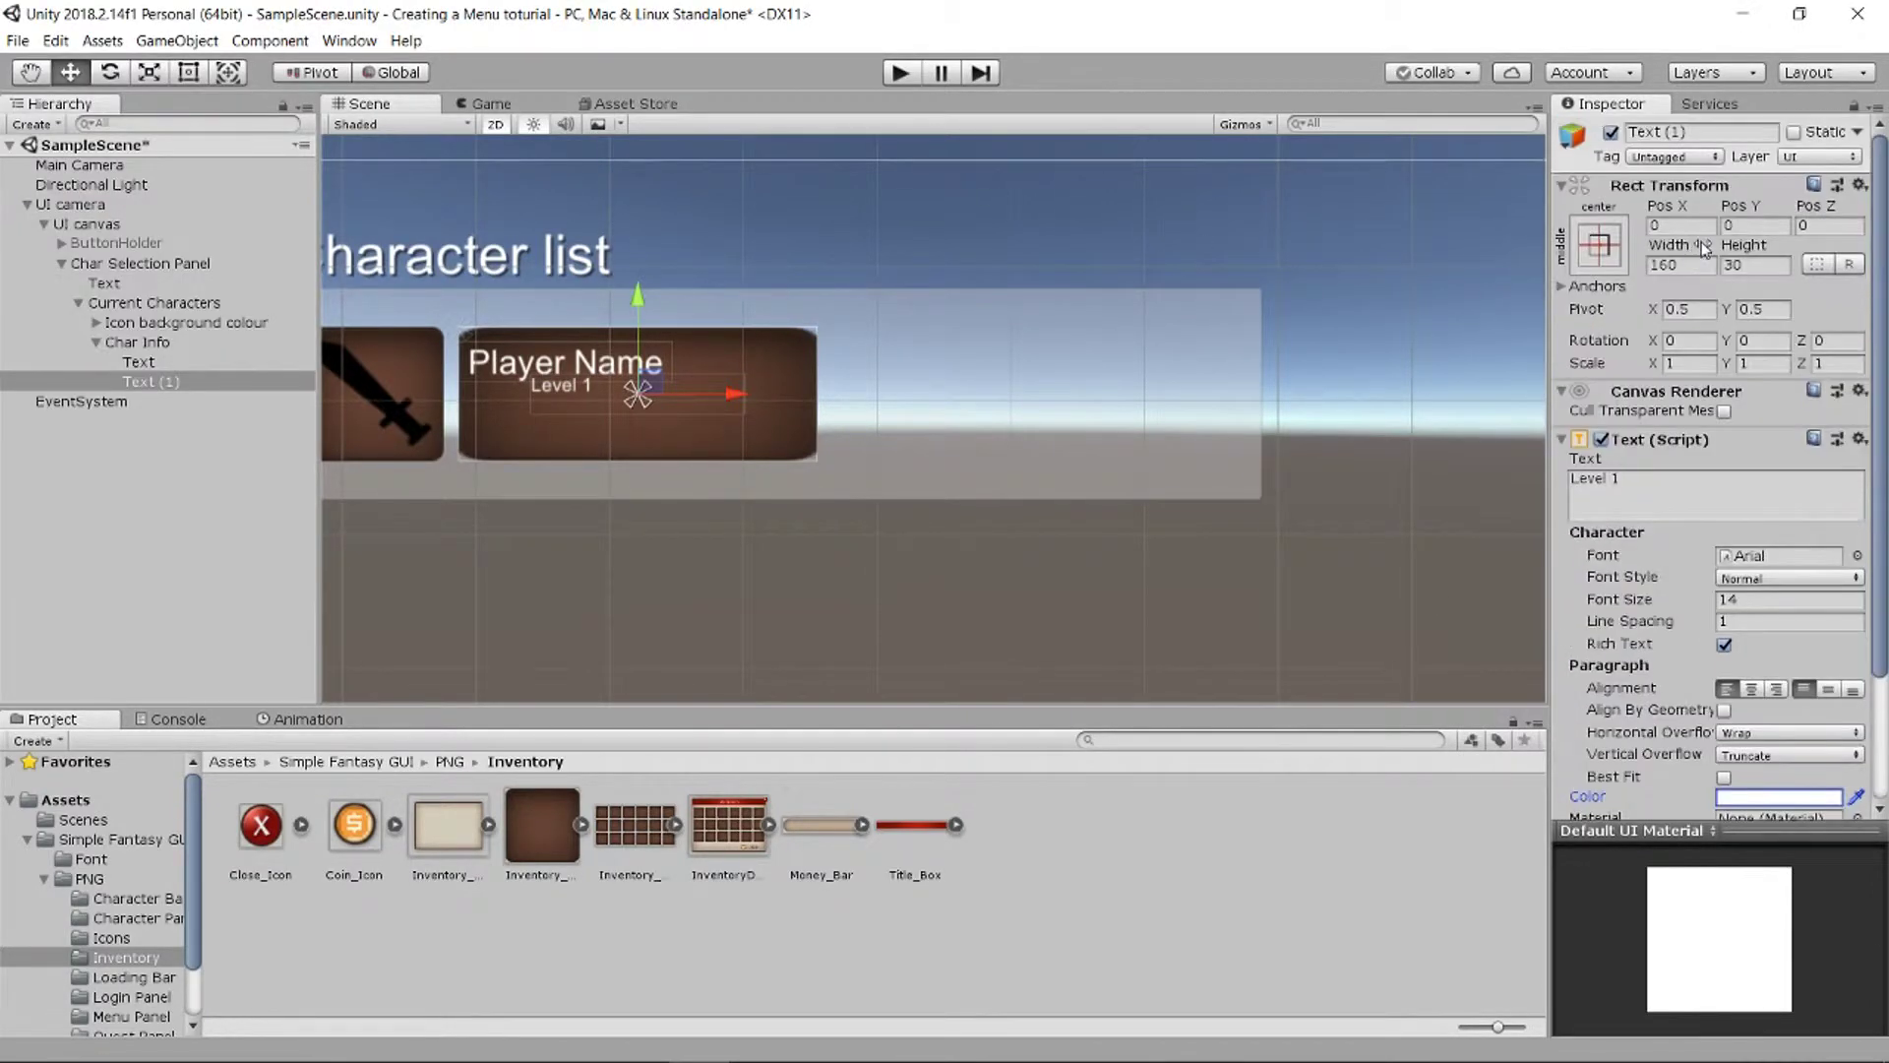
Step: Place both the Level 1 and Player Name texts at Char Info's middle left using the anchor preset with pivot and position
click(1599, 246)
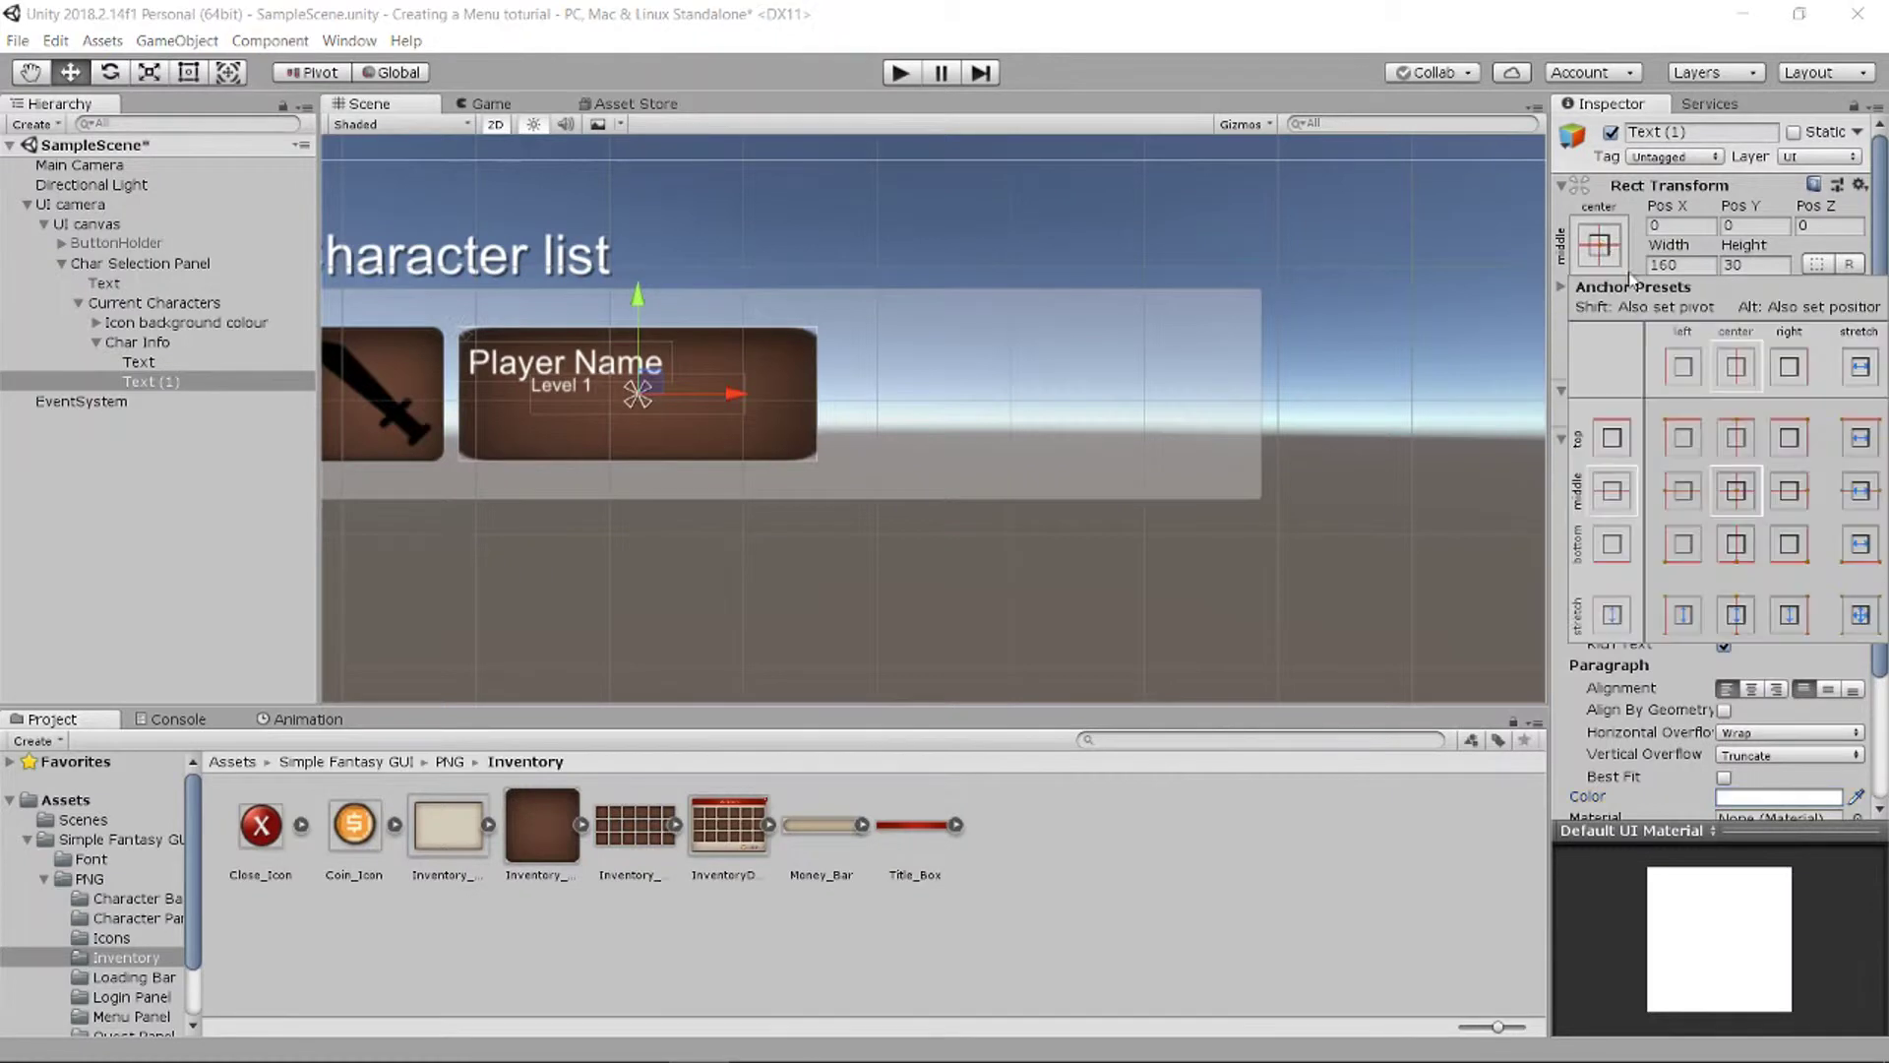
alt+click(1691, 491)
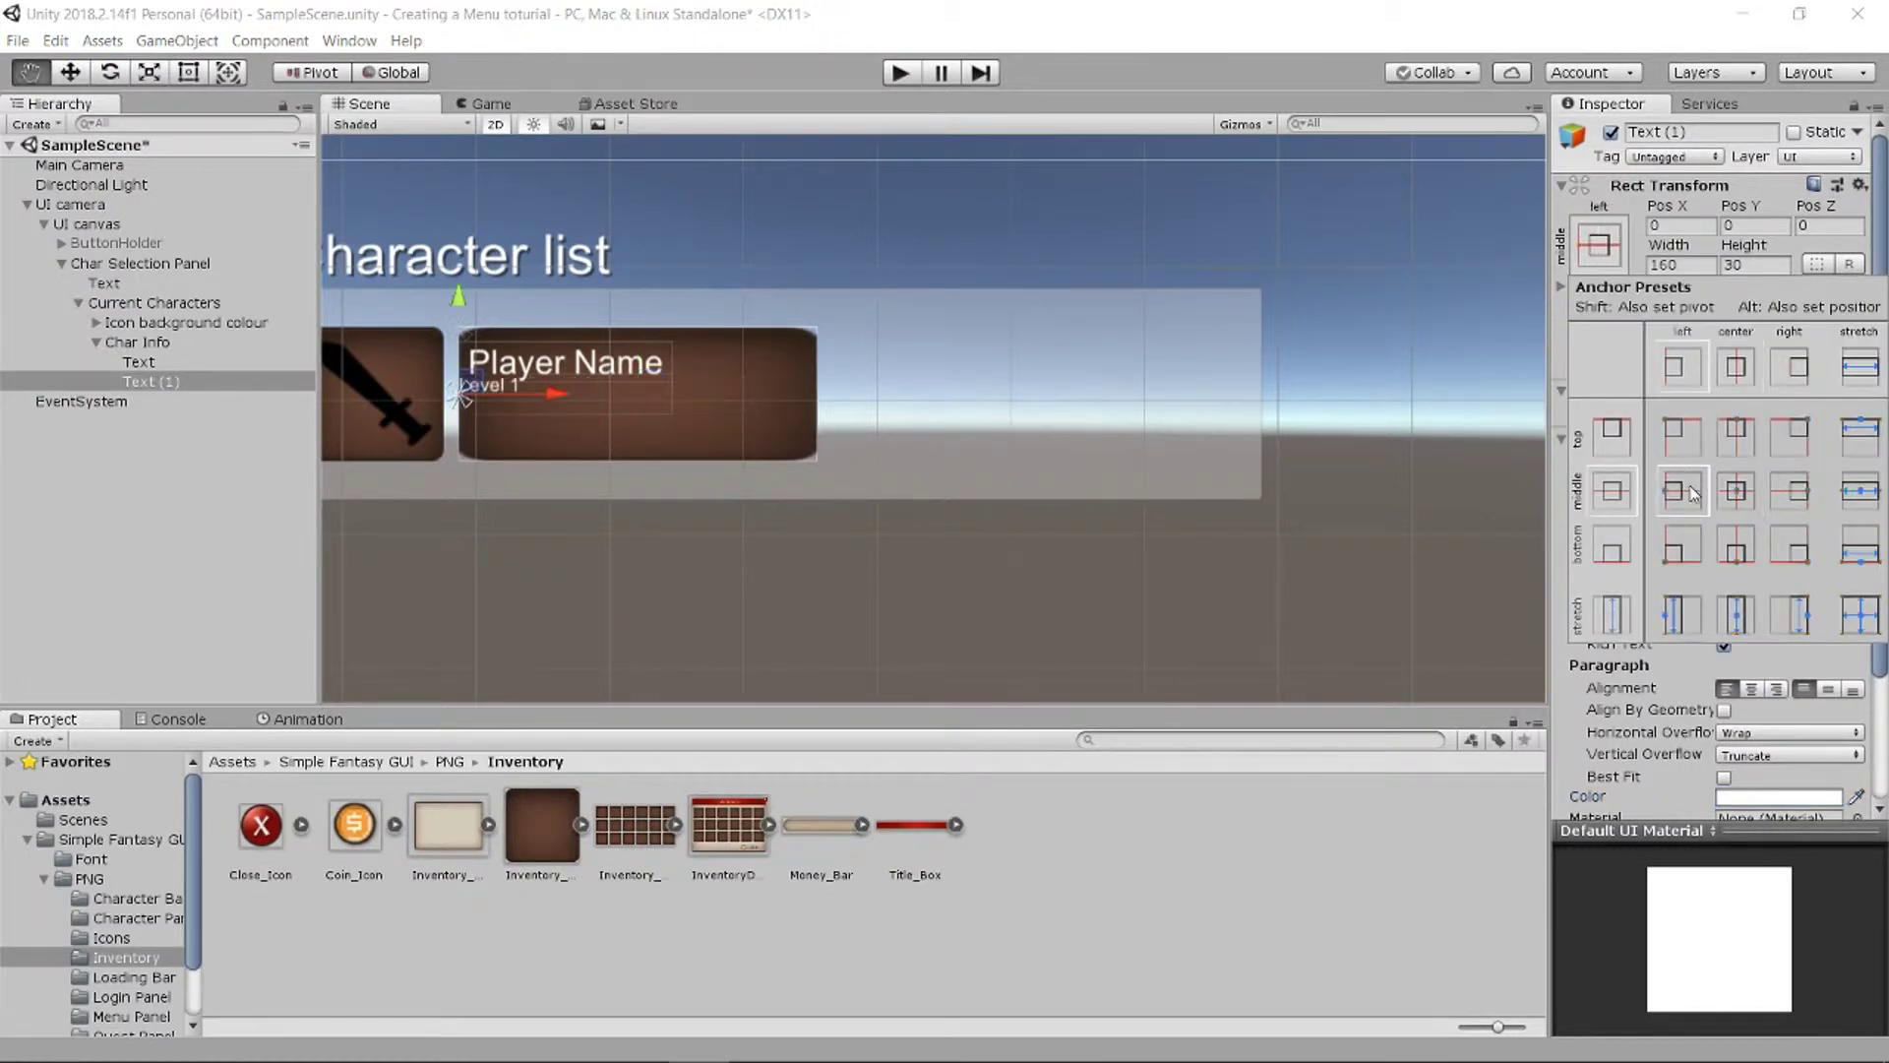
click(151, 381)
click(157, 361)
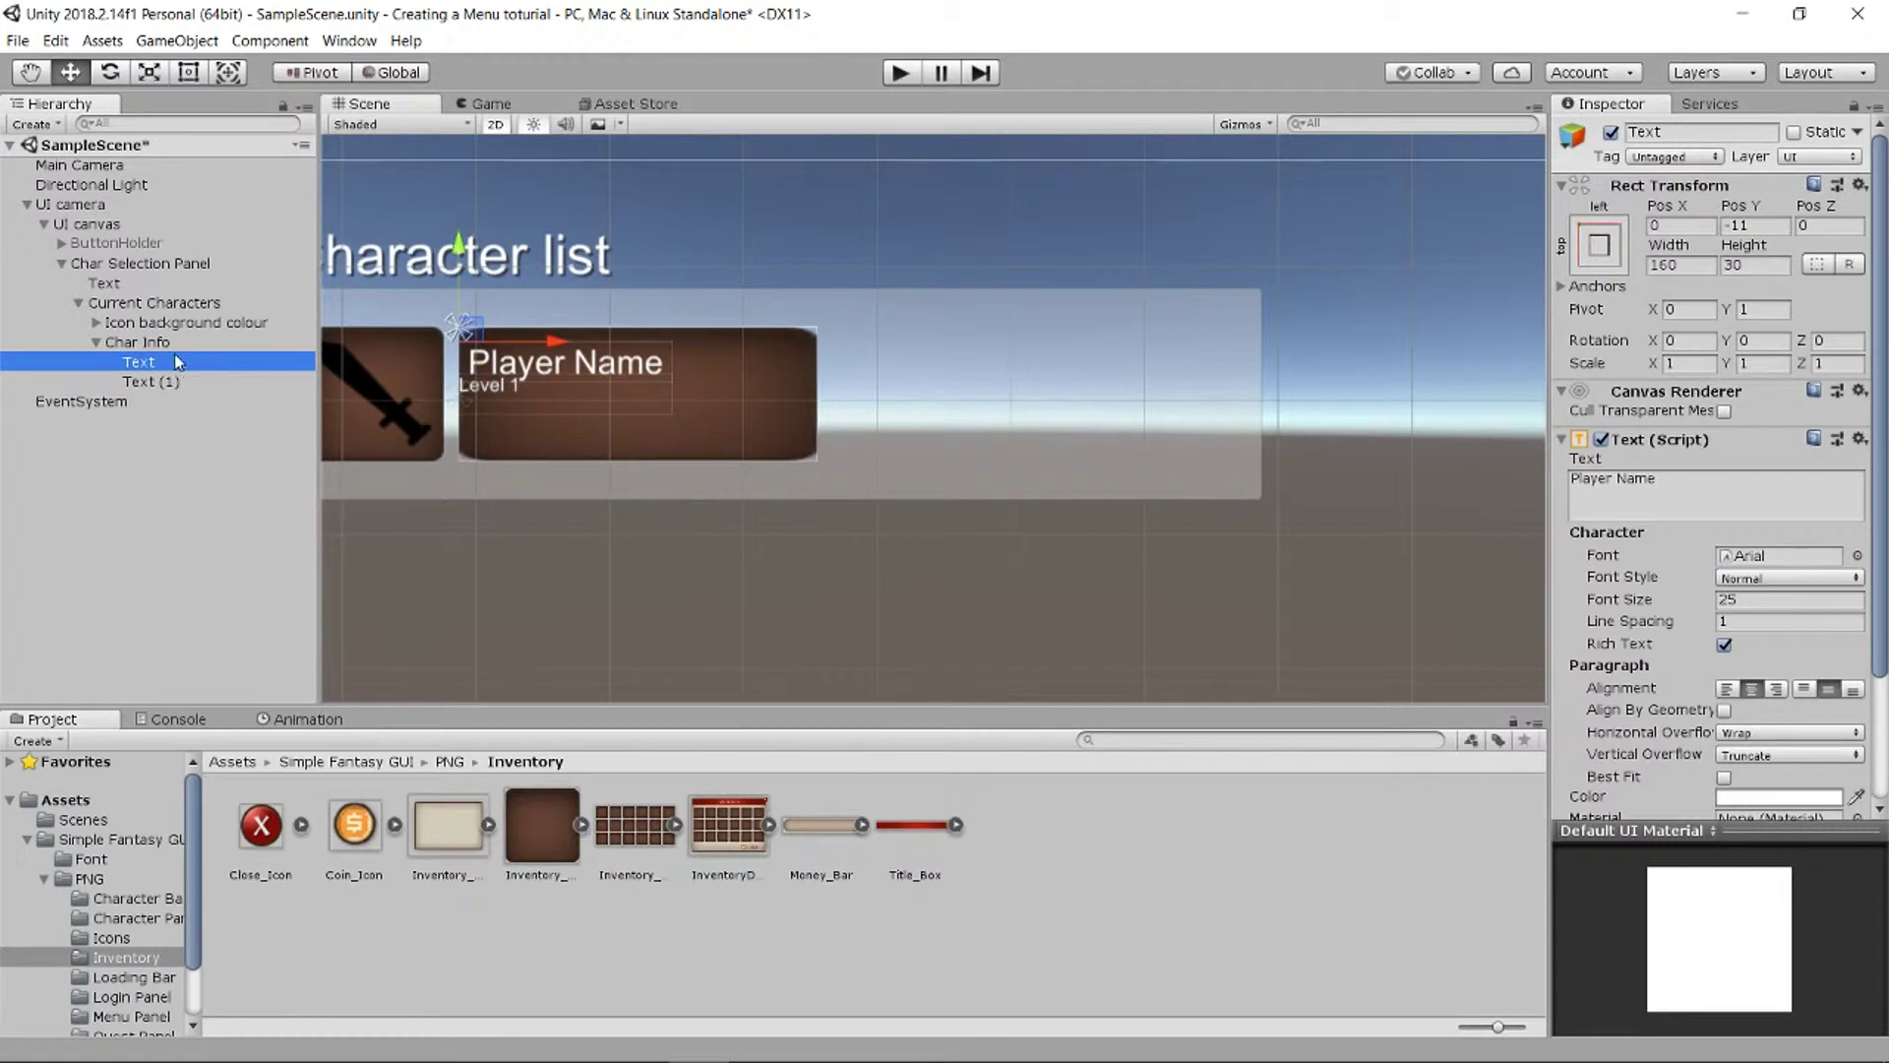
click(1600, 246)
alt+click(1671, 502)
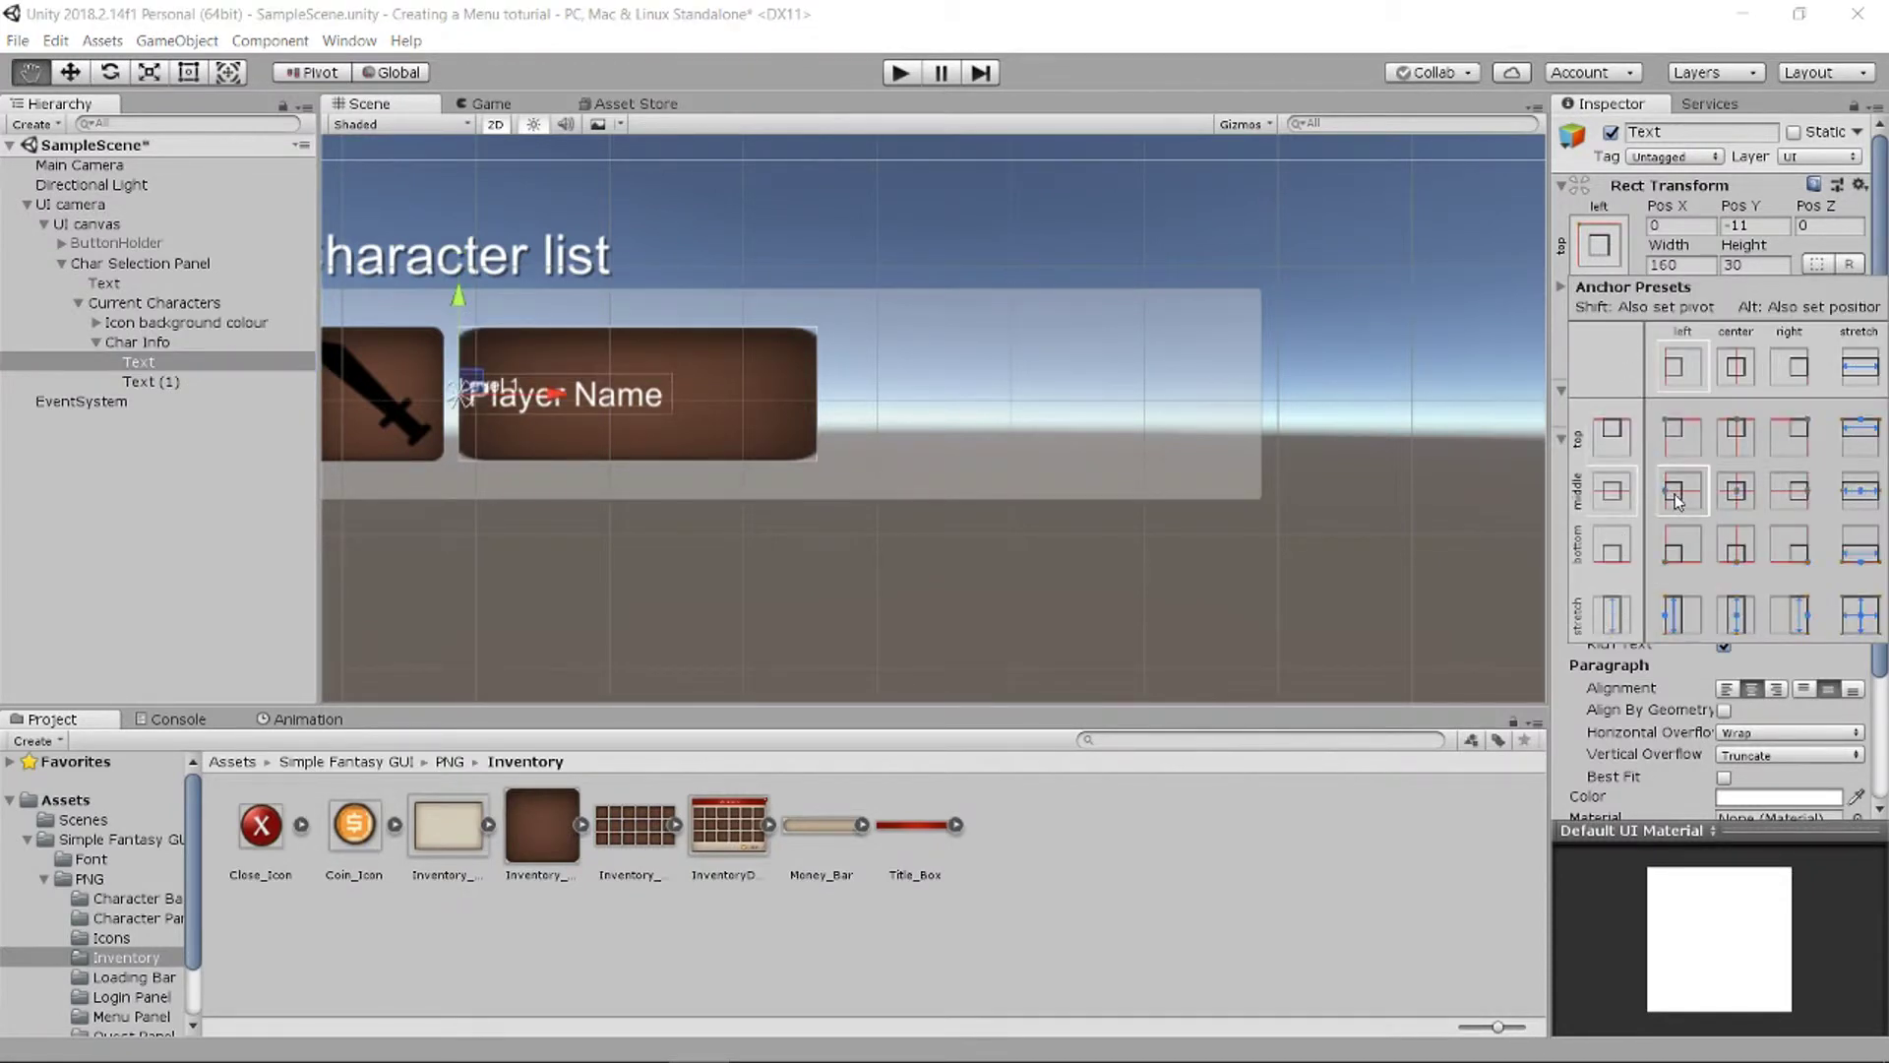
key(w)
click(180, 381)
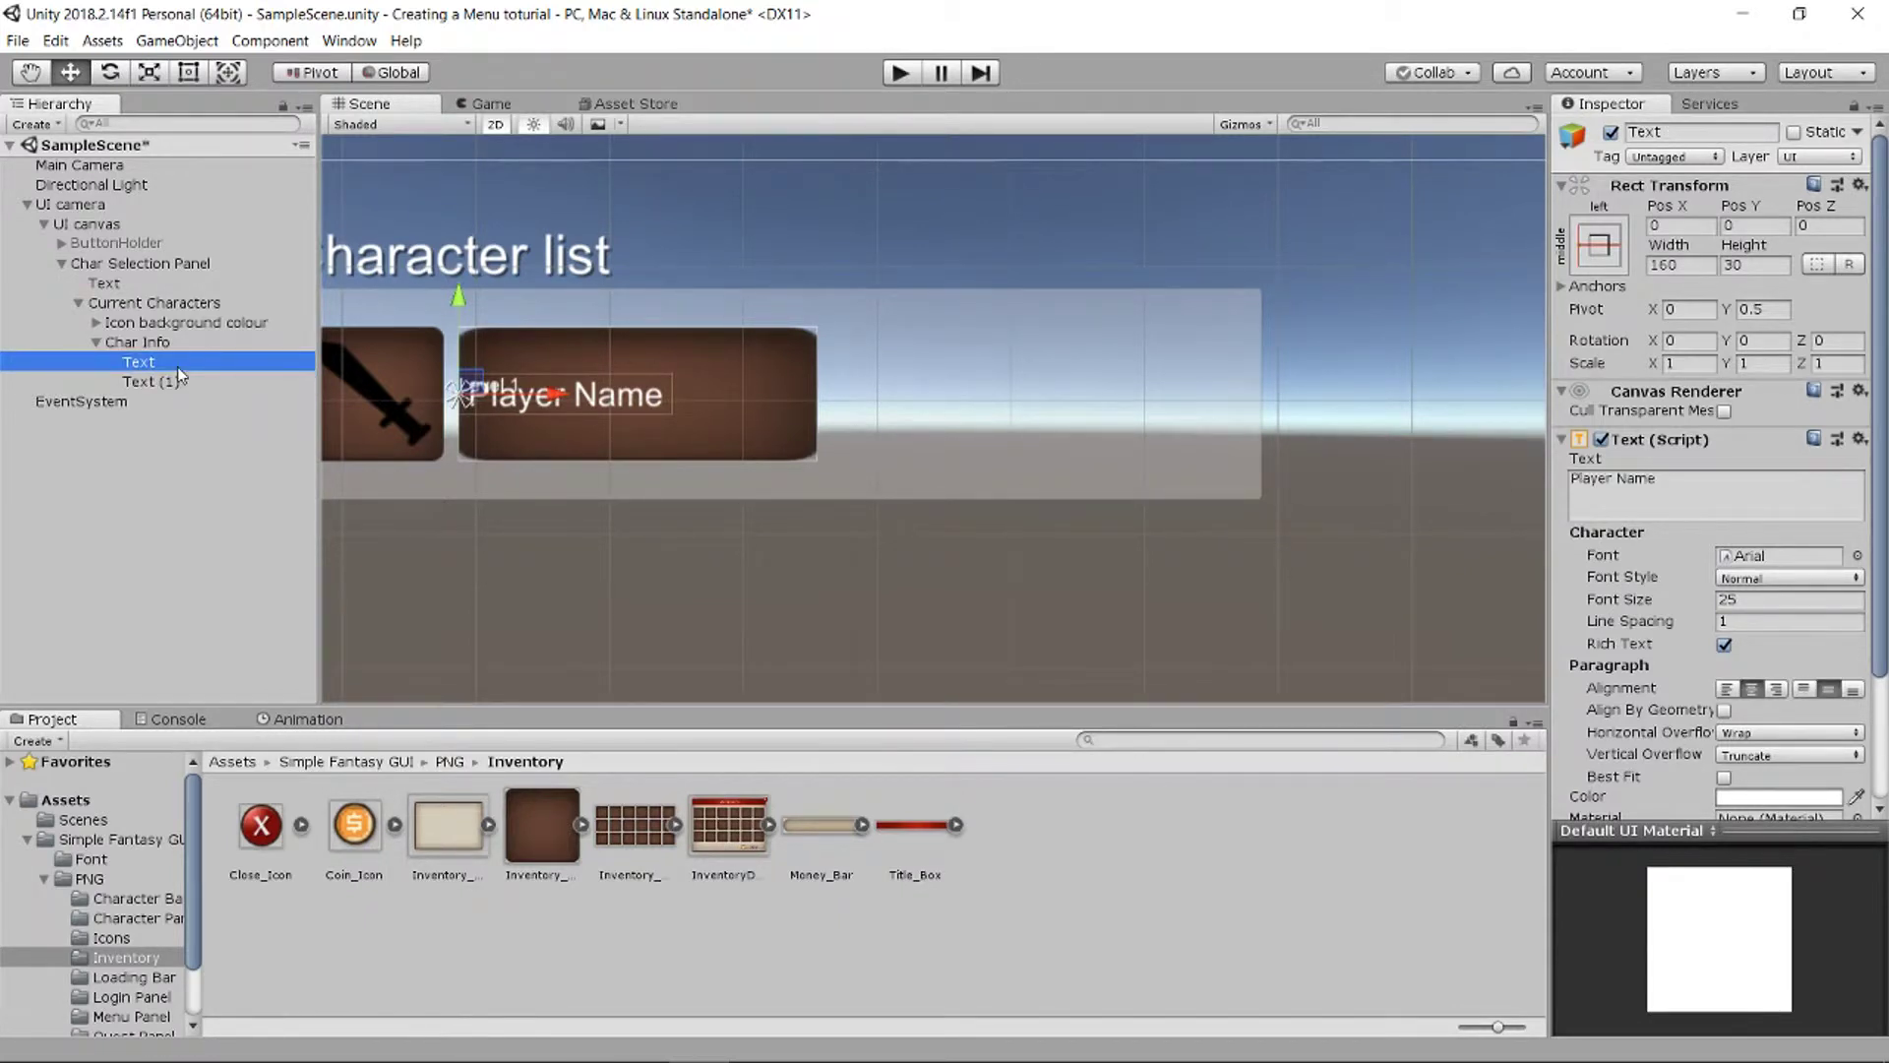
Step: Check how the character list looks in the Game view and examine the available display resolutions
scroll(413, 390, down, 5)
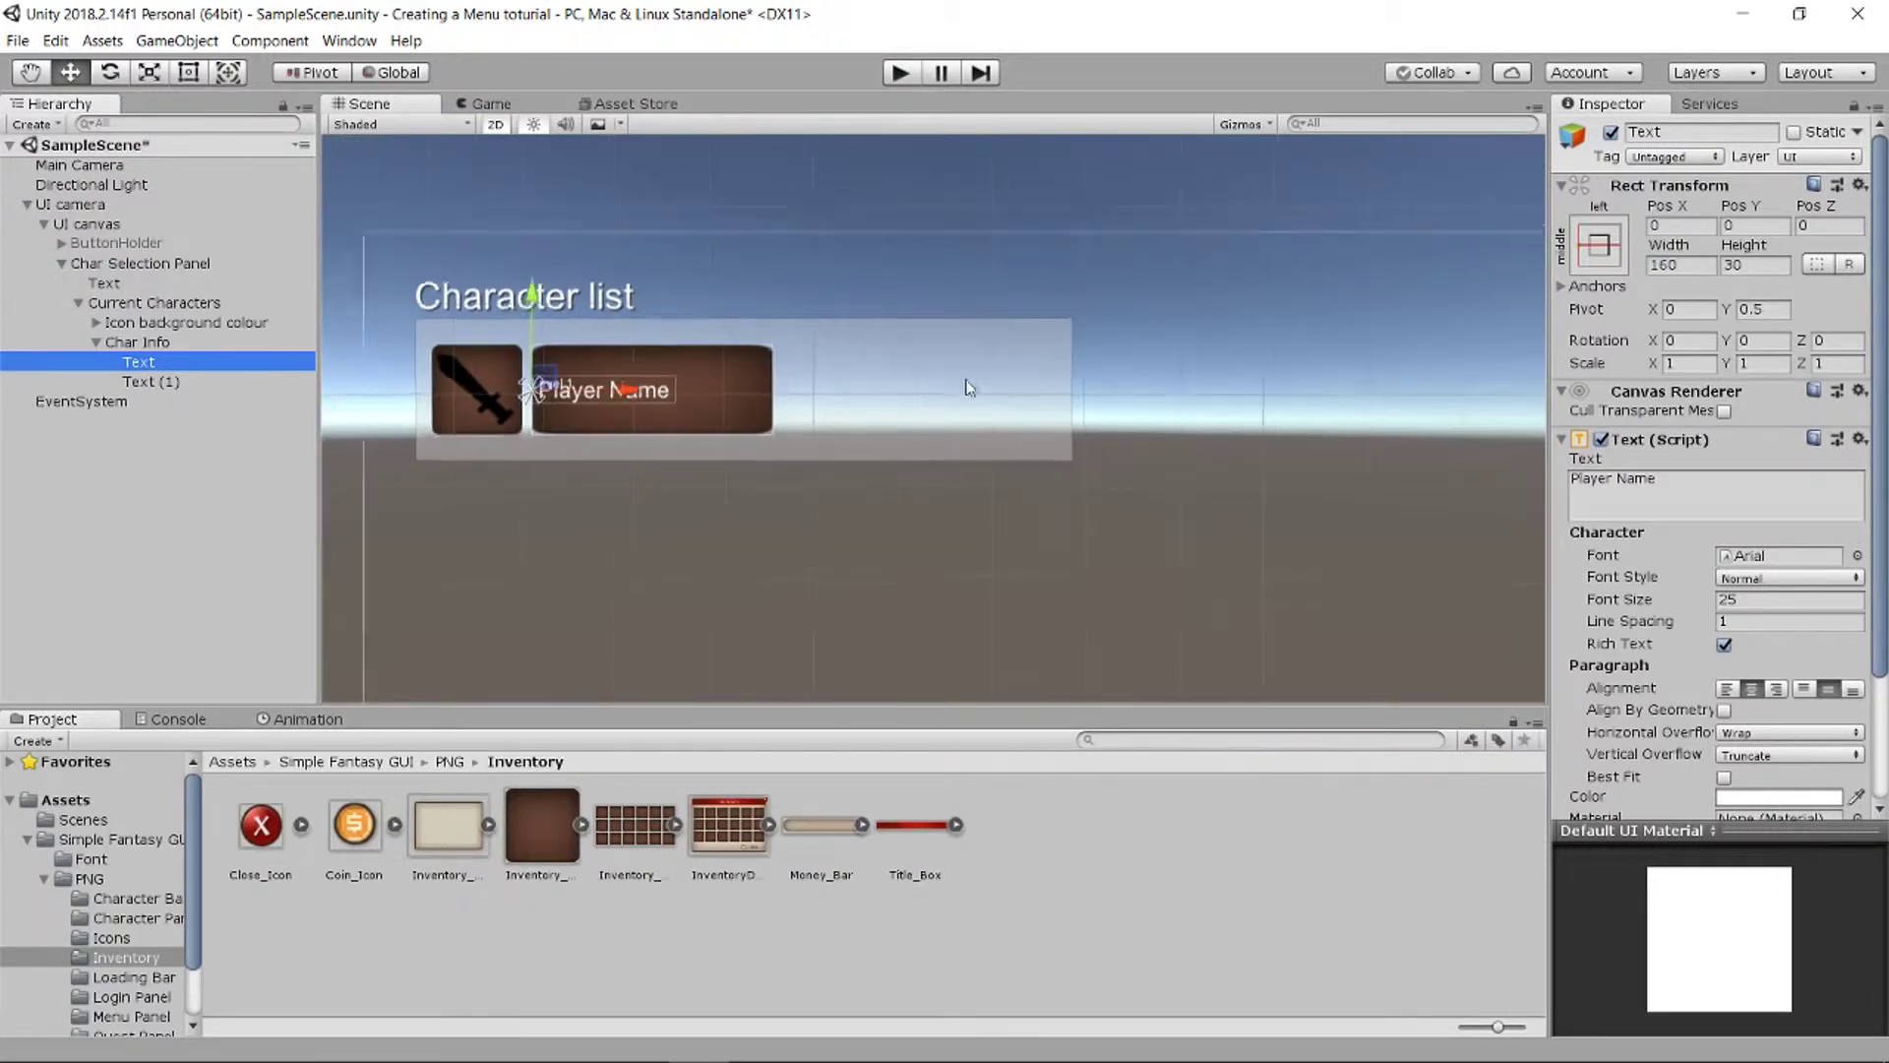
scroll(811, 392, up, 1)
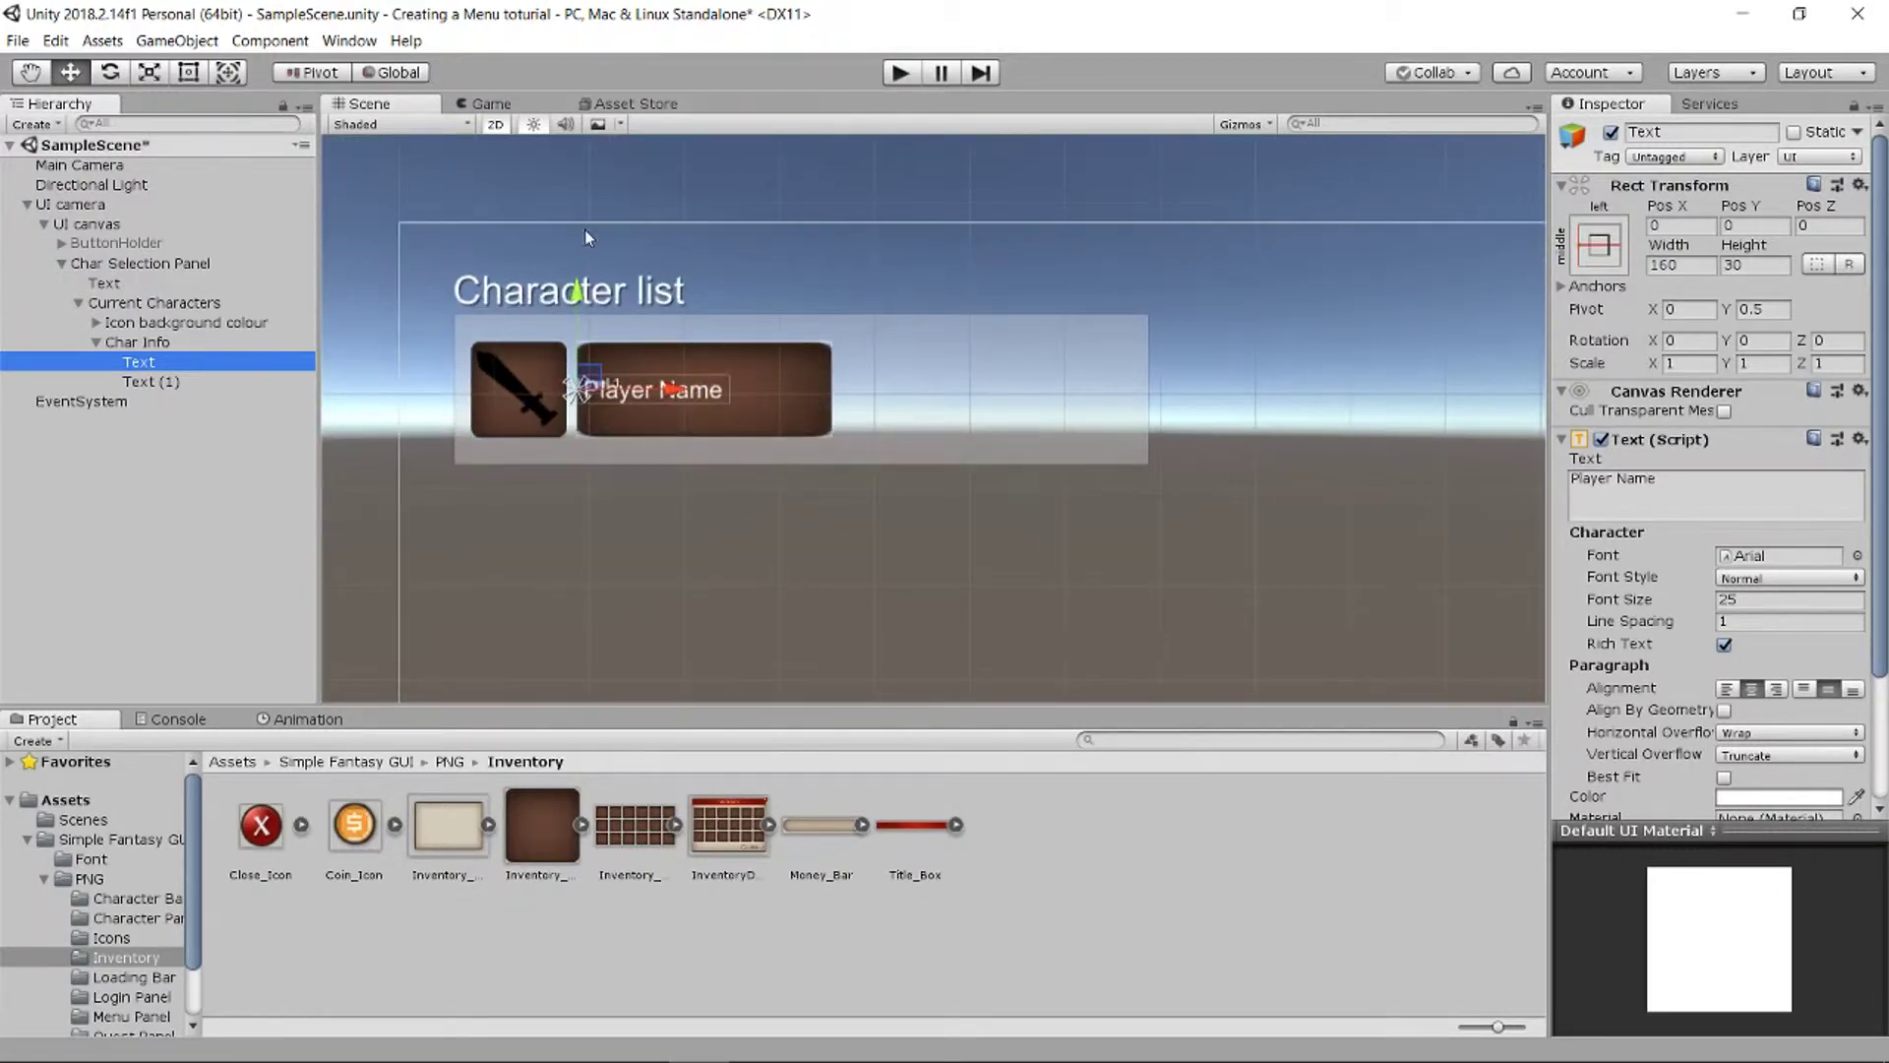
click(489, 105)
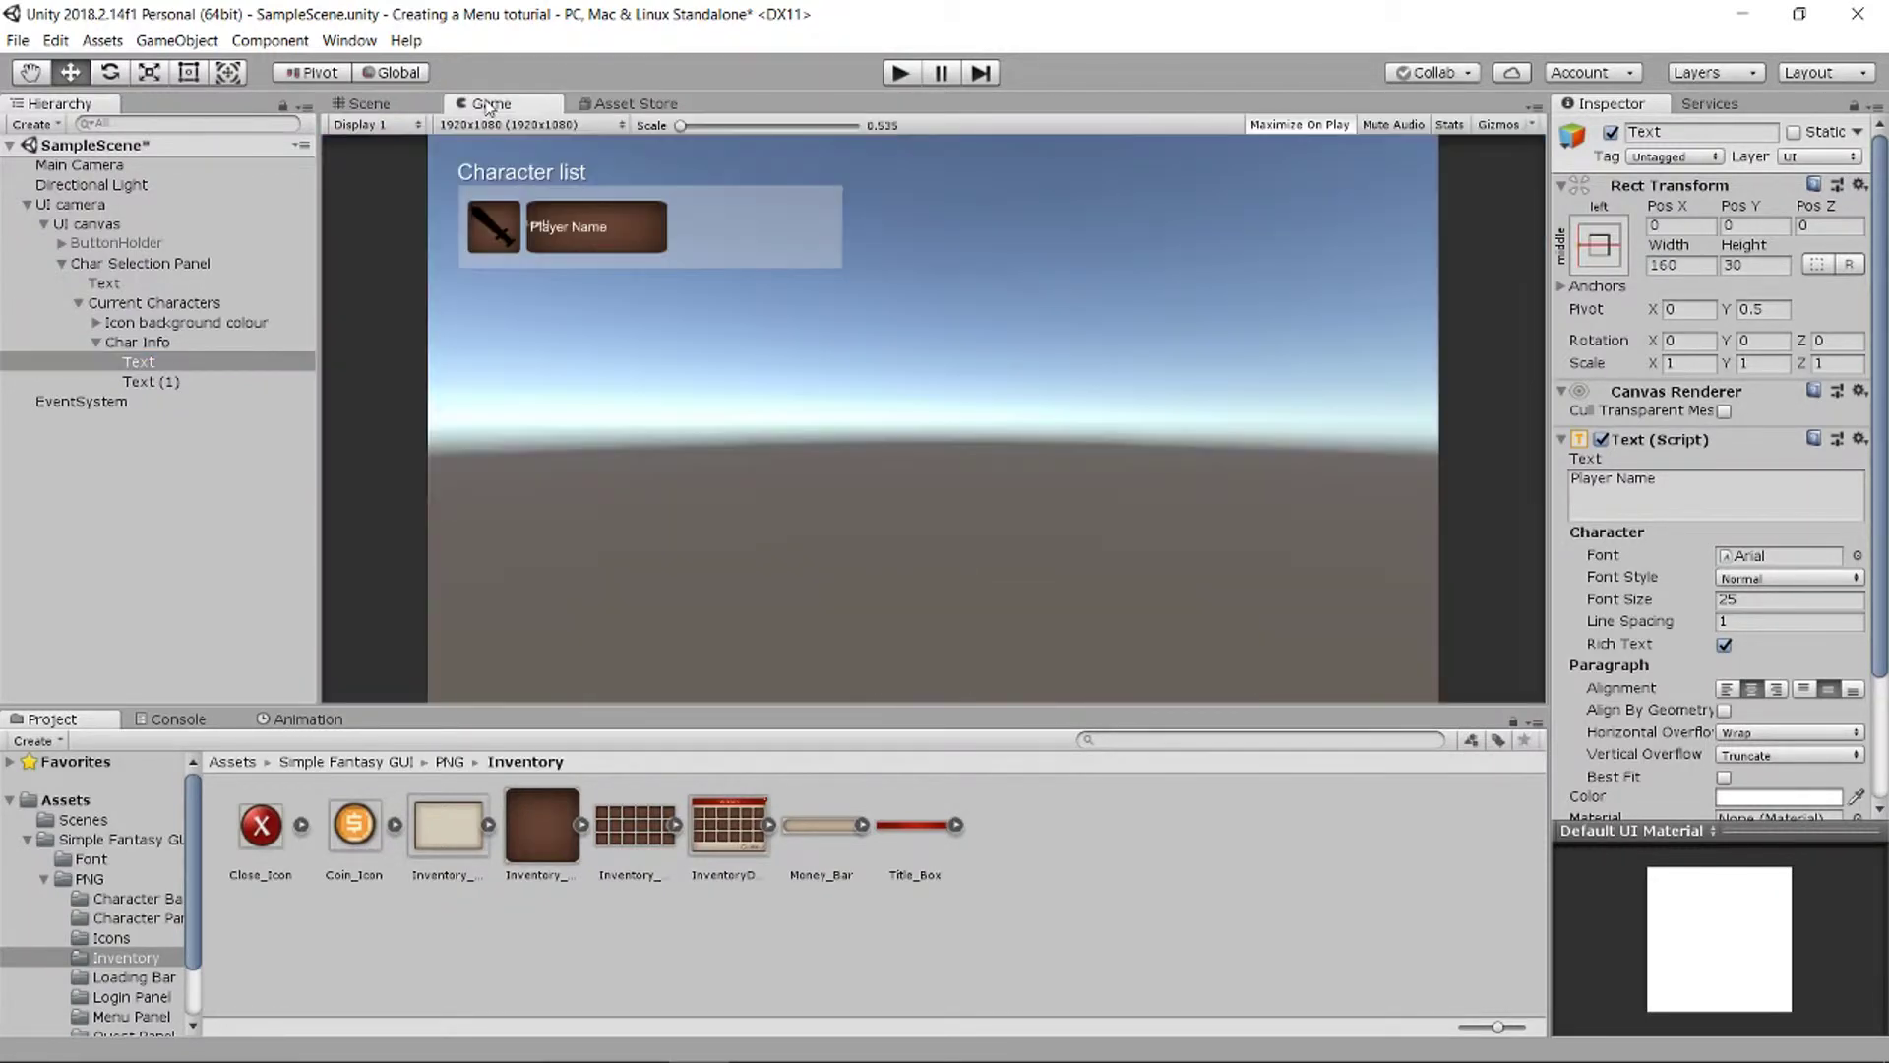
click(542, 126)
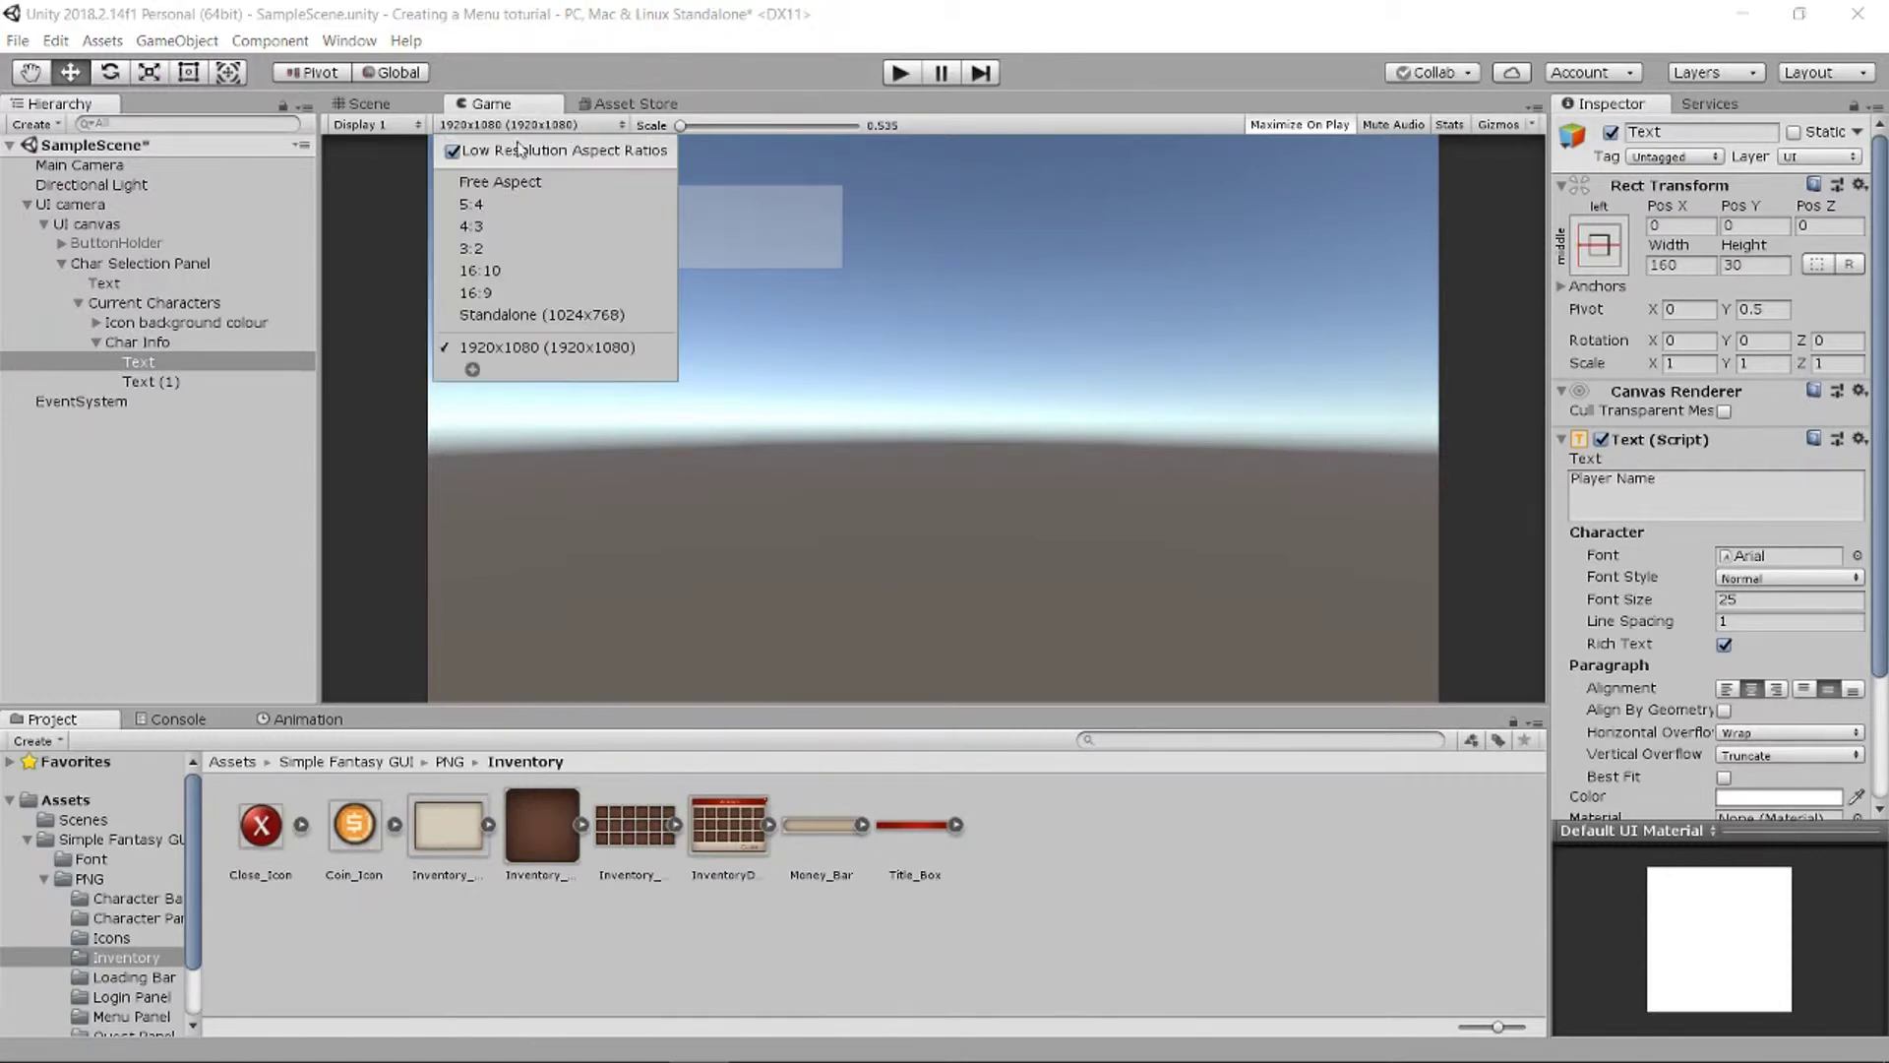
click(512, 126)
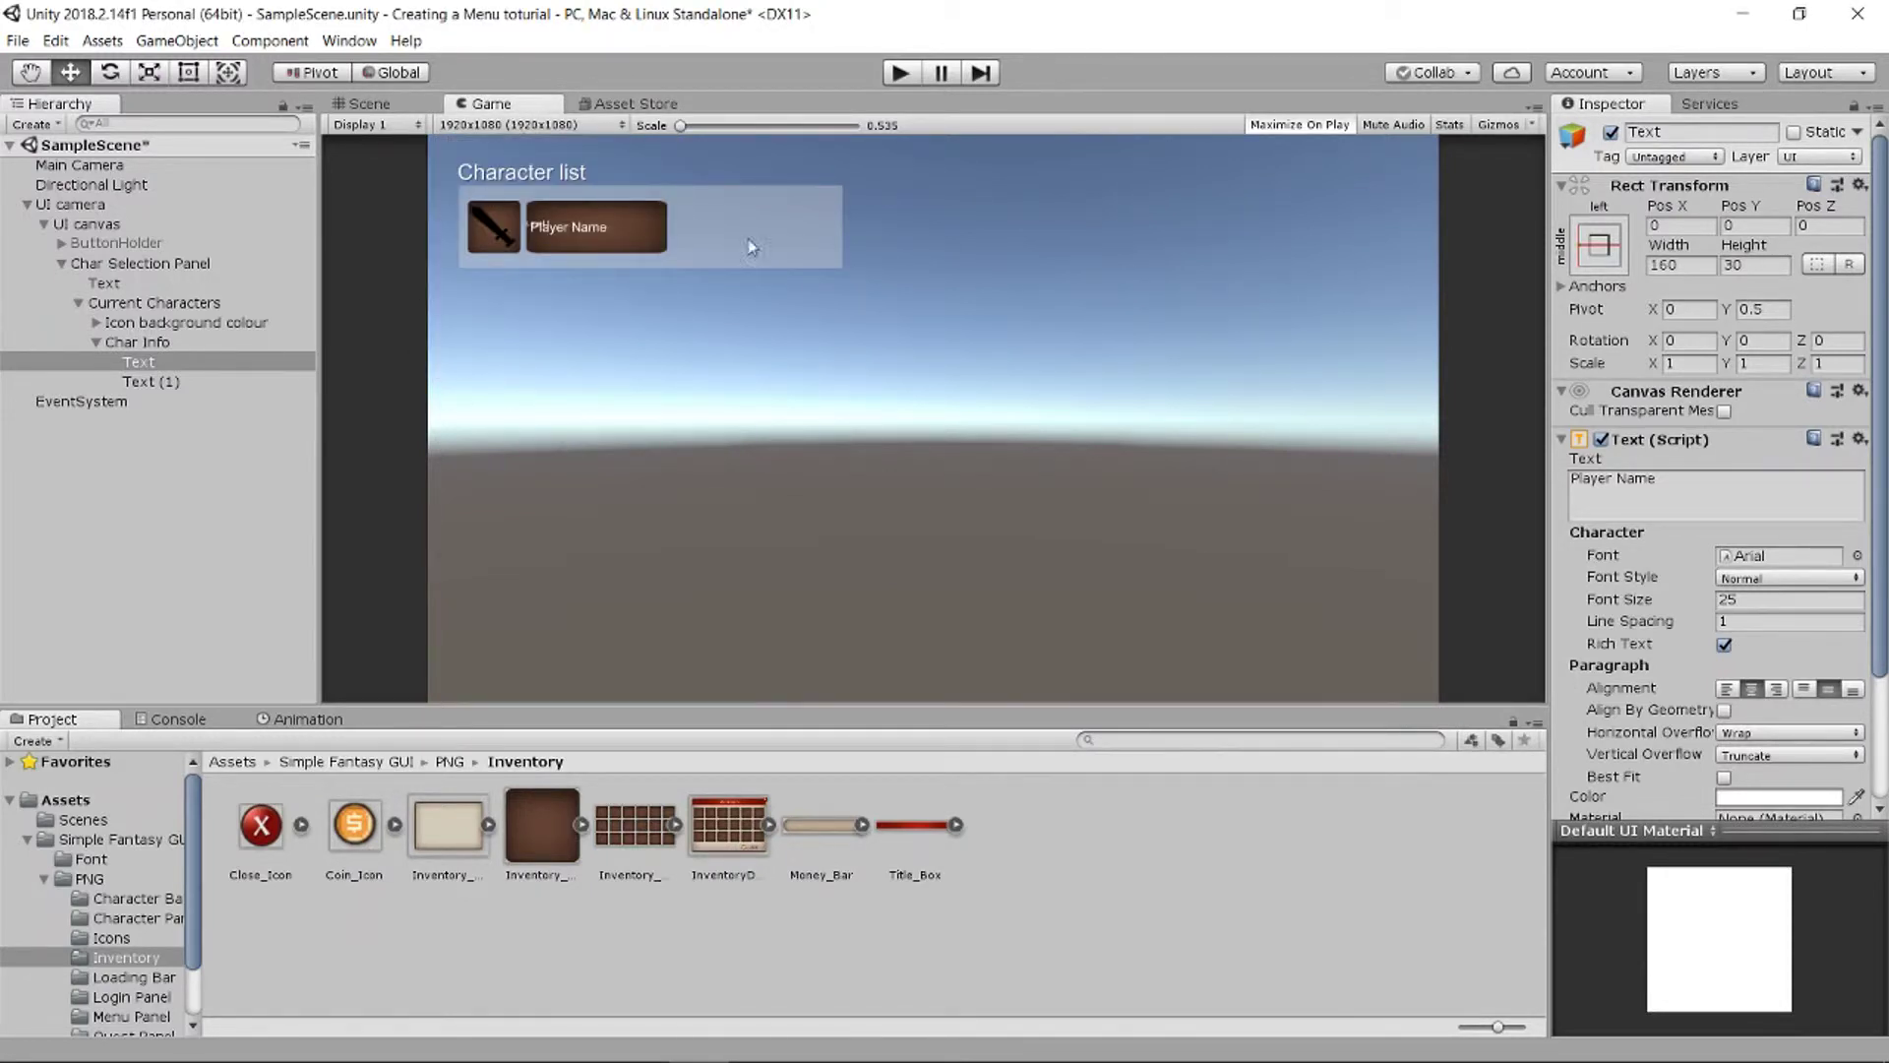
click(361, 106)
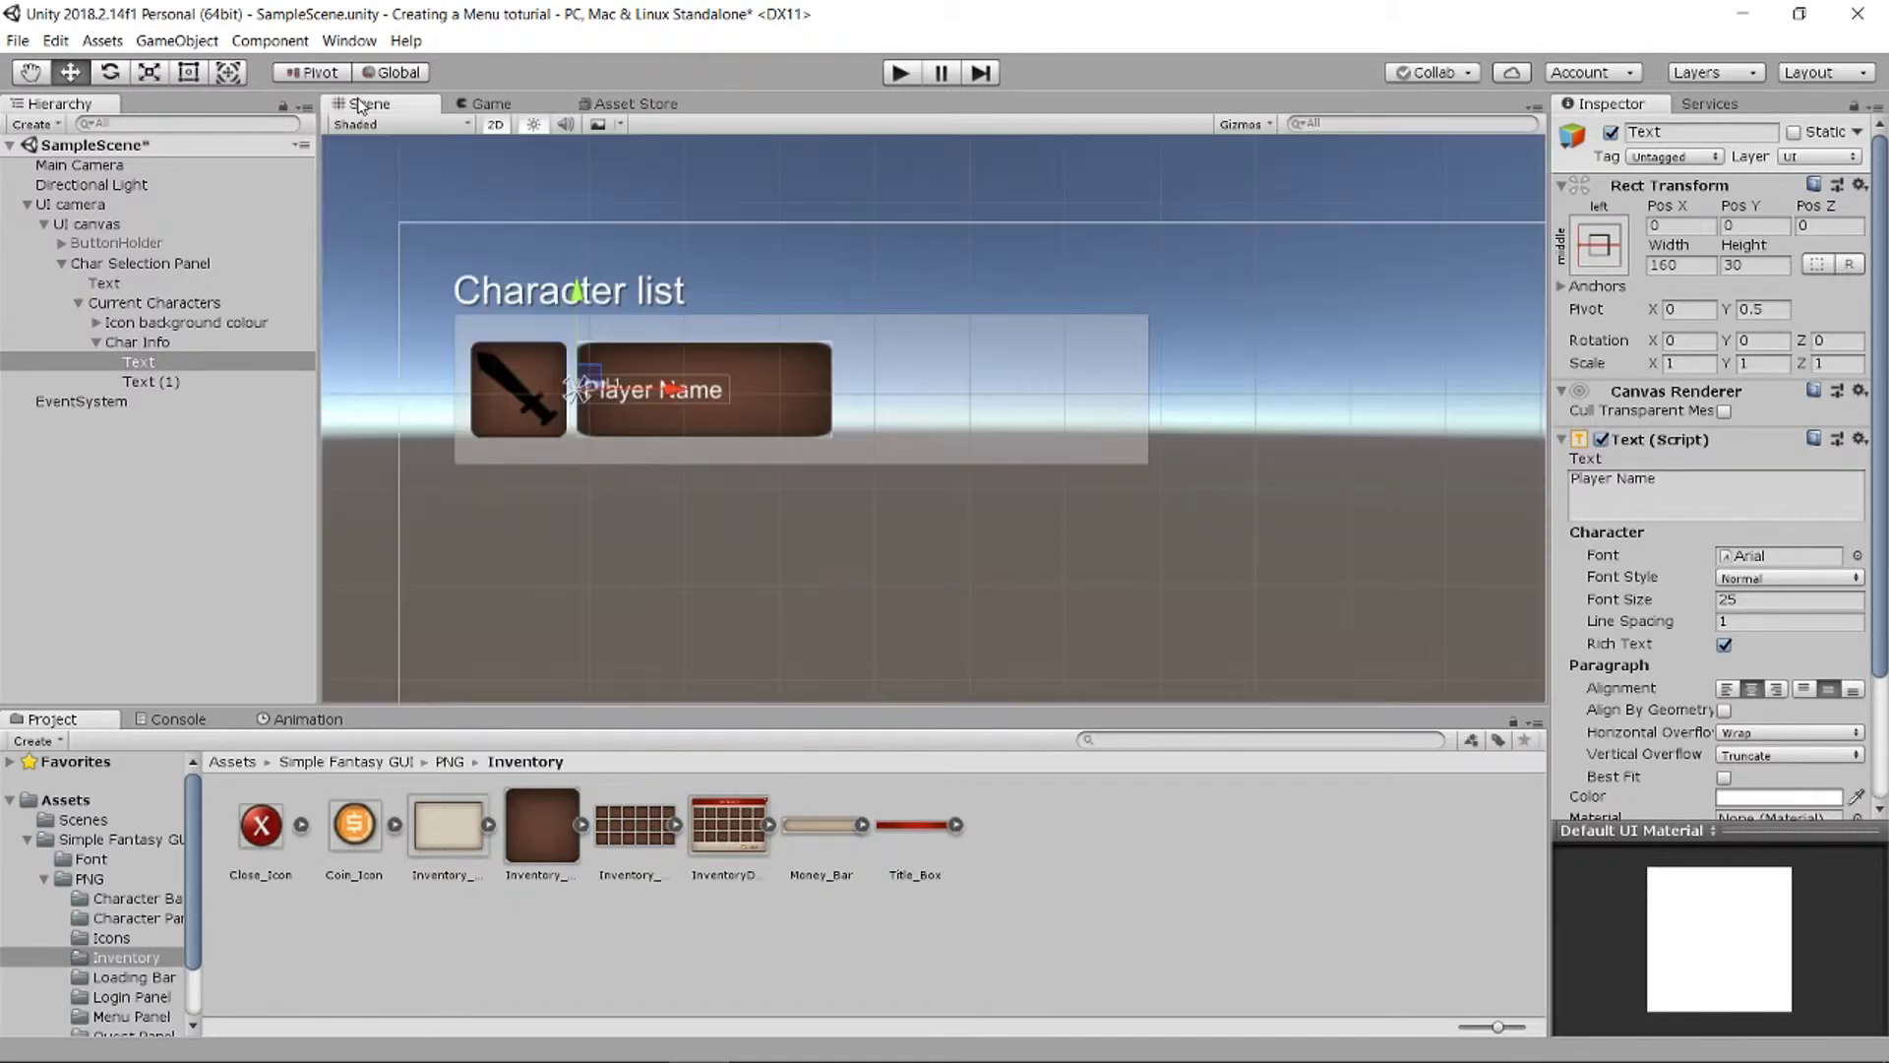
Step: Set Pos Y to 20 for the Player Name text and to -20 for the Level 1 text
scroll(990, 415, up, 3)
scroll(999, 396, up, 1)
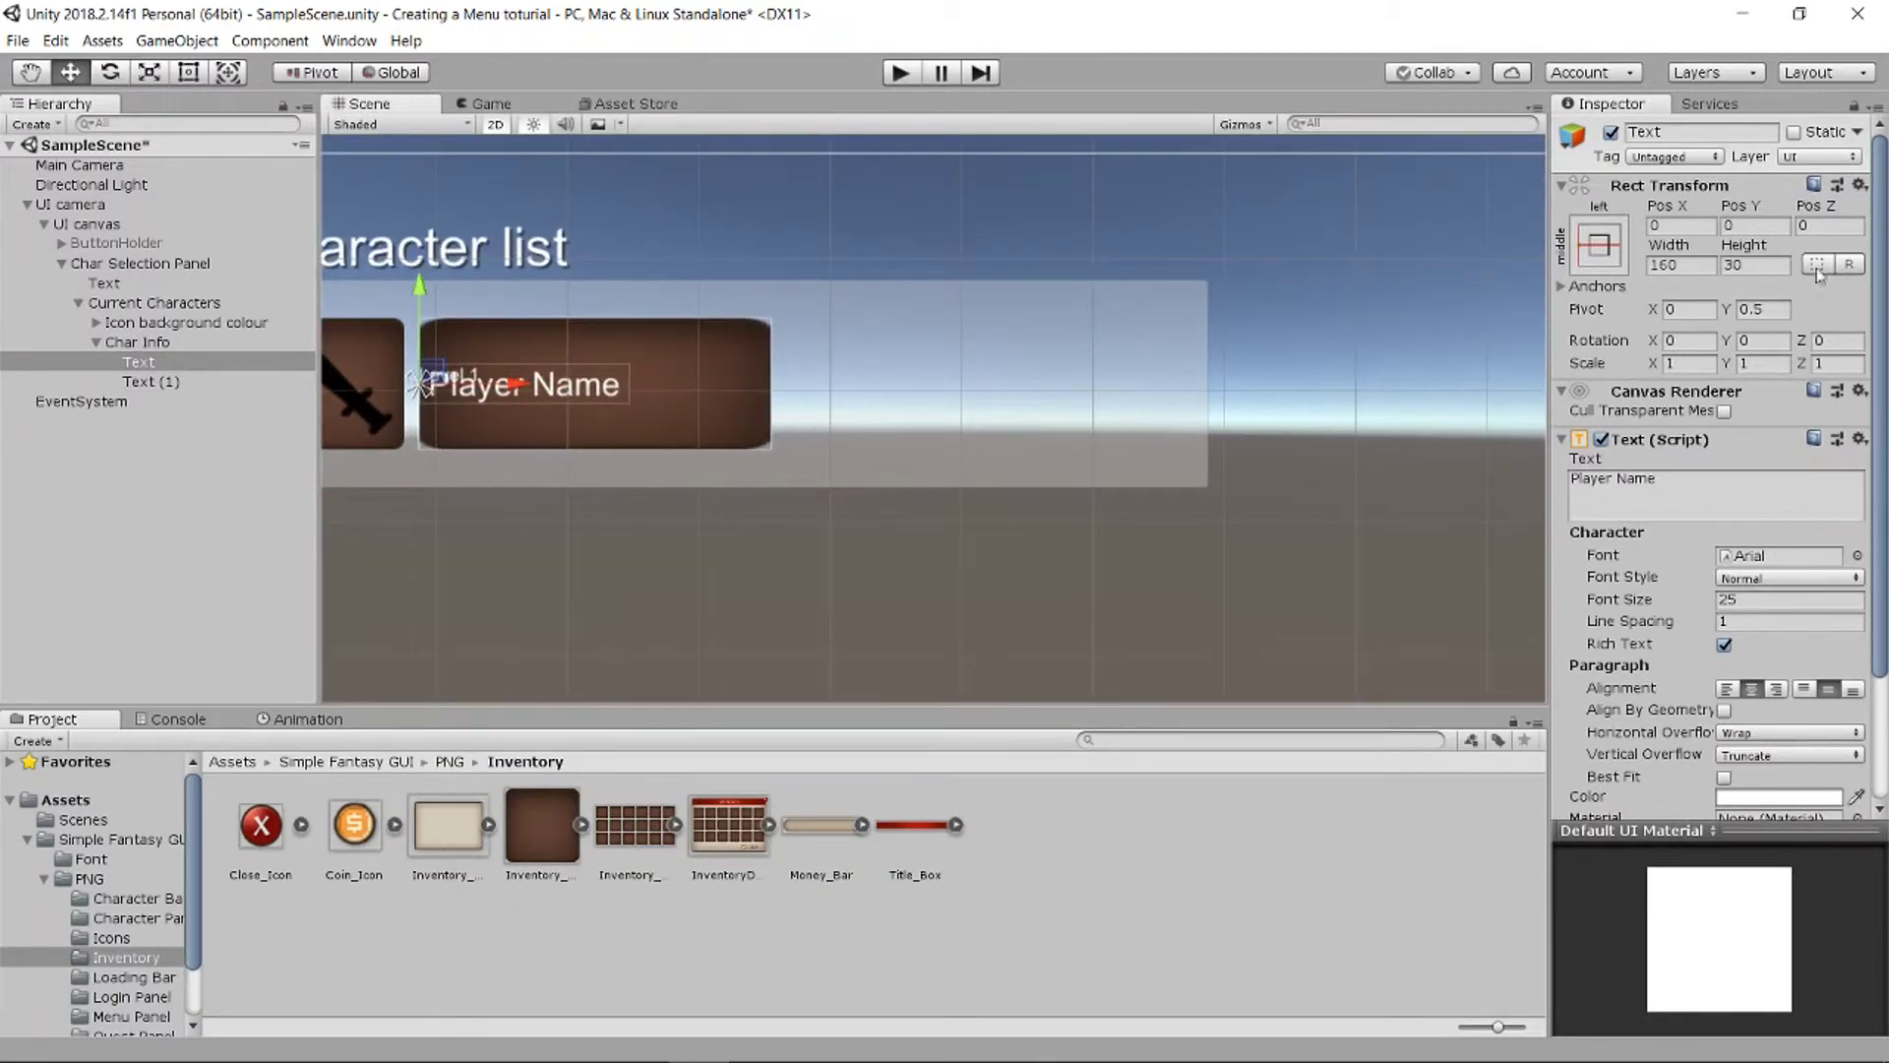
click(1737, 225)
text(20)
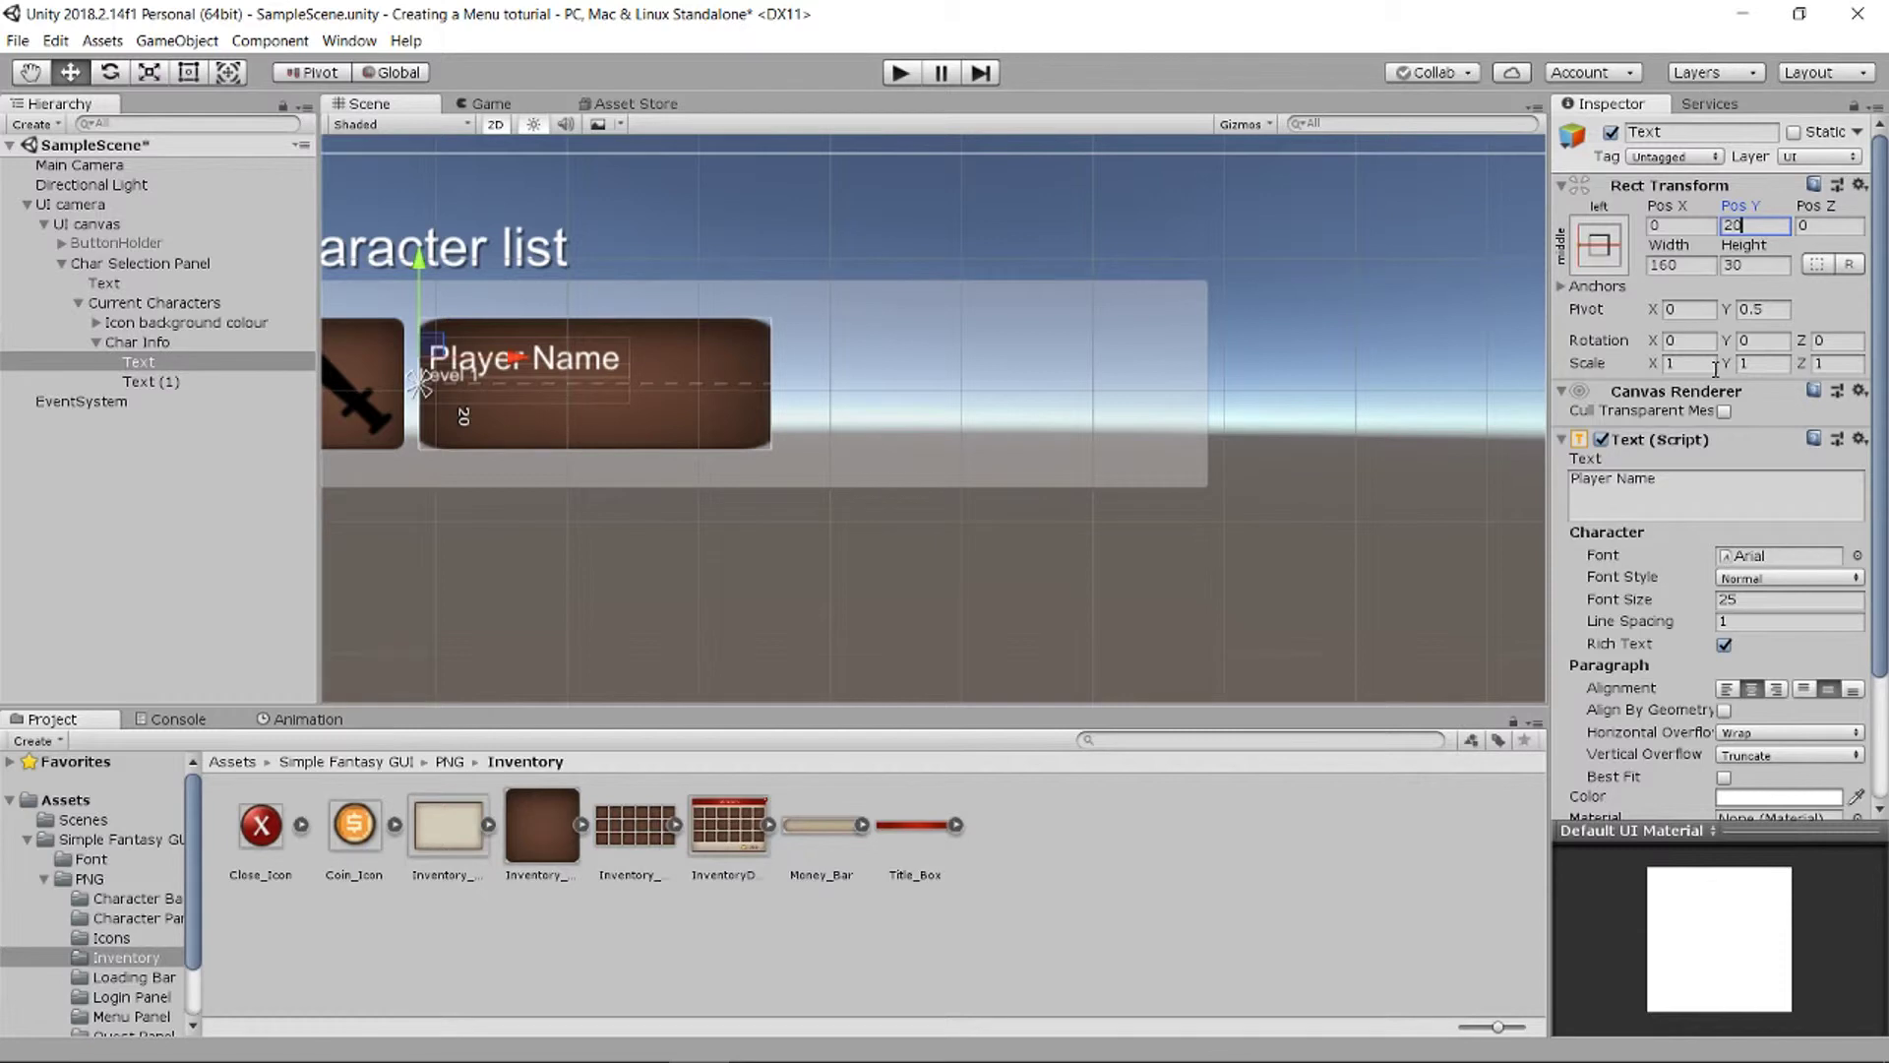
click(203, 380)
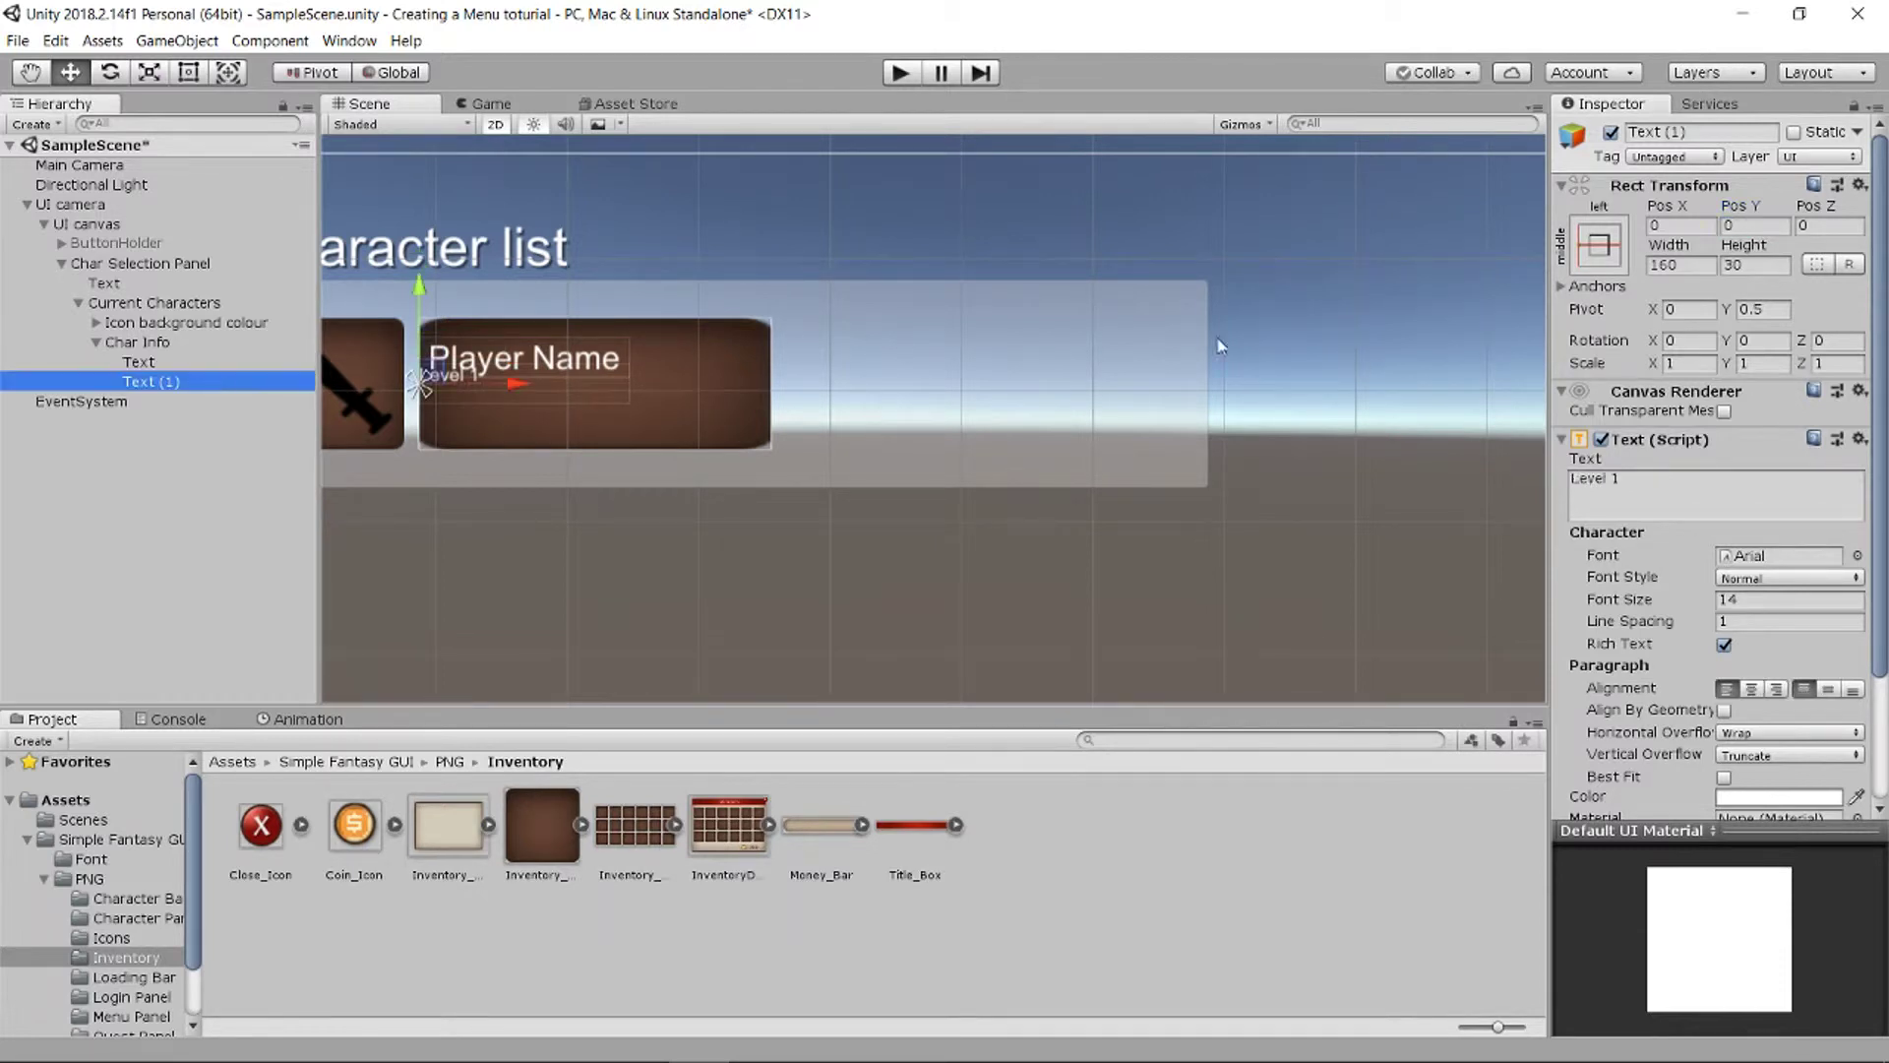
click(1760, 226)
text(-20)
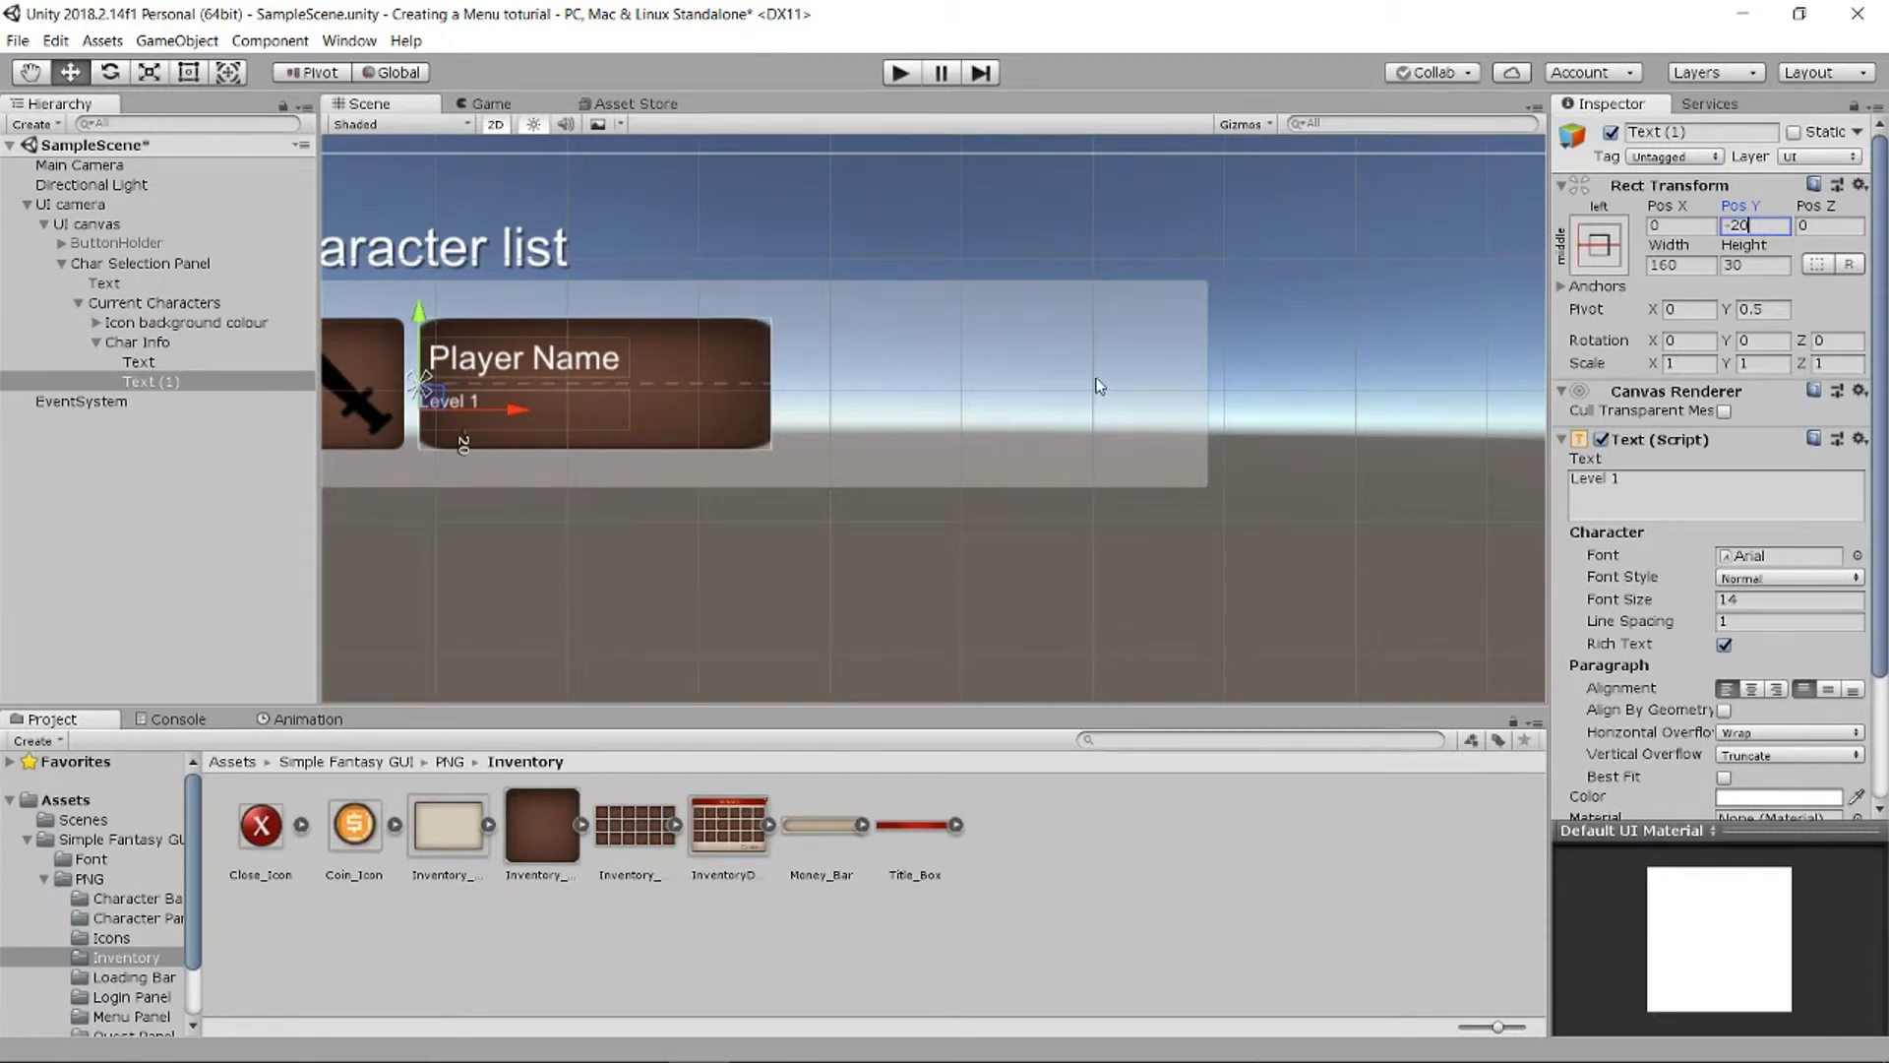
Step: Set the font size of the Level 1 text to 25
click(235, 364)
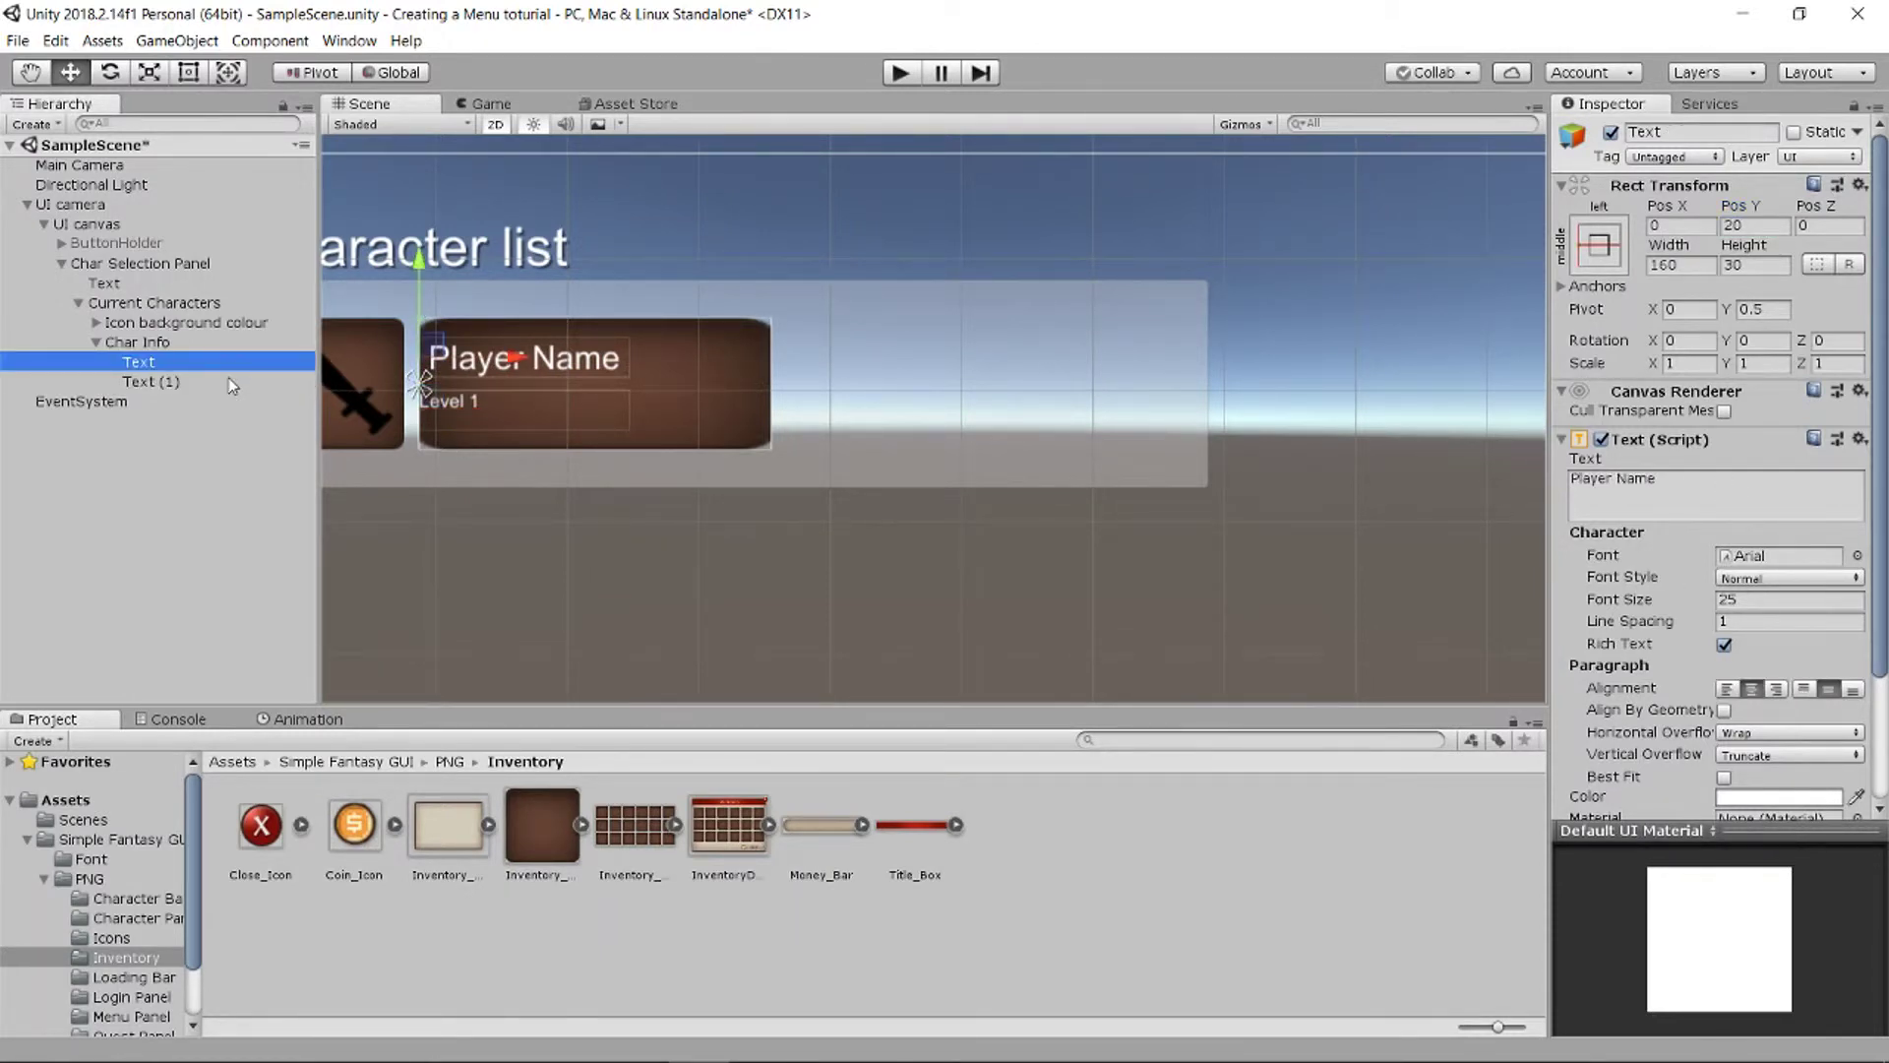
click(232, 384)
click(1760, 601)
text(5)
key(BackSpace)
text(25)
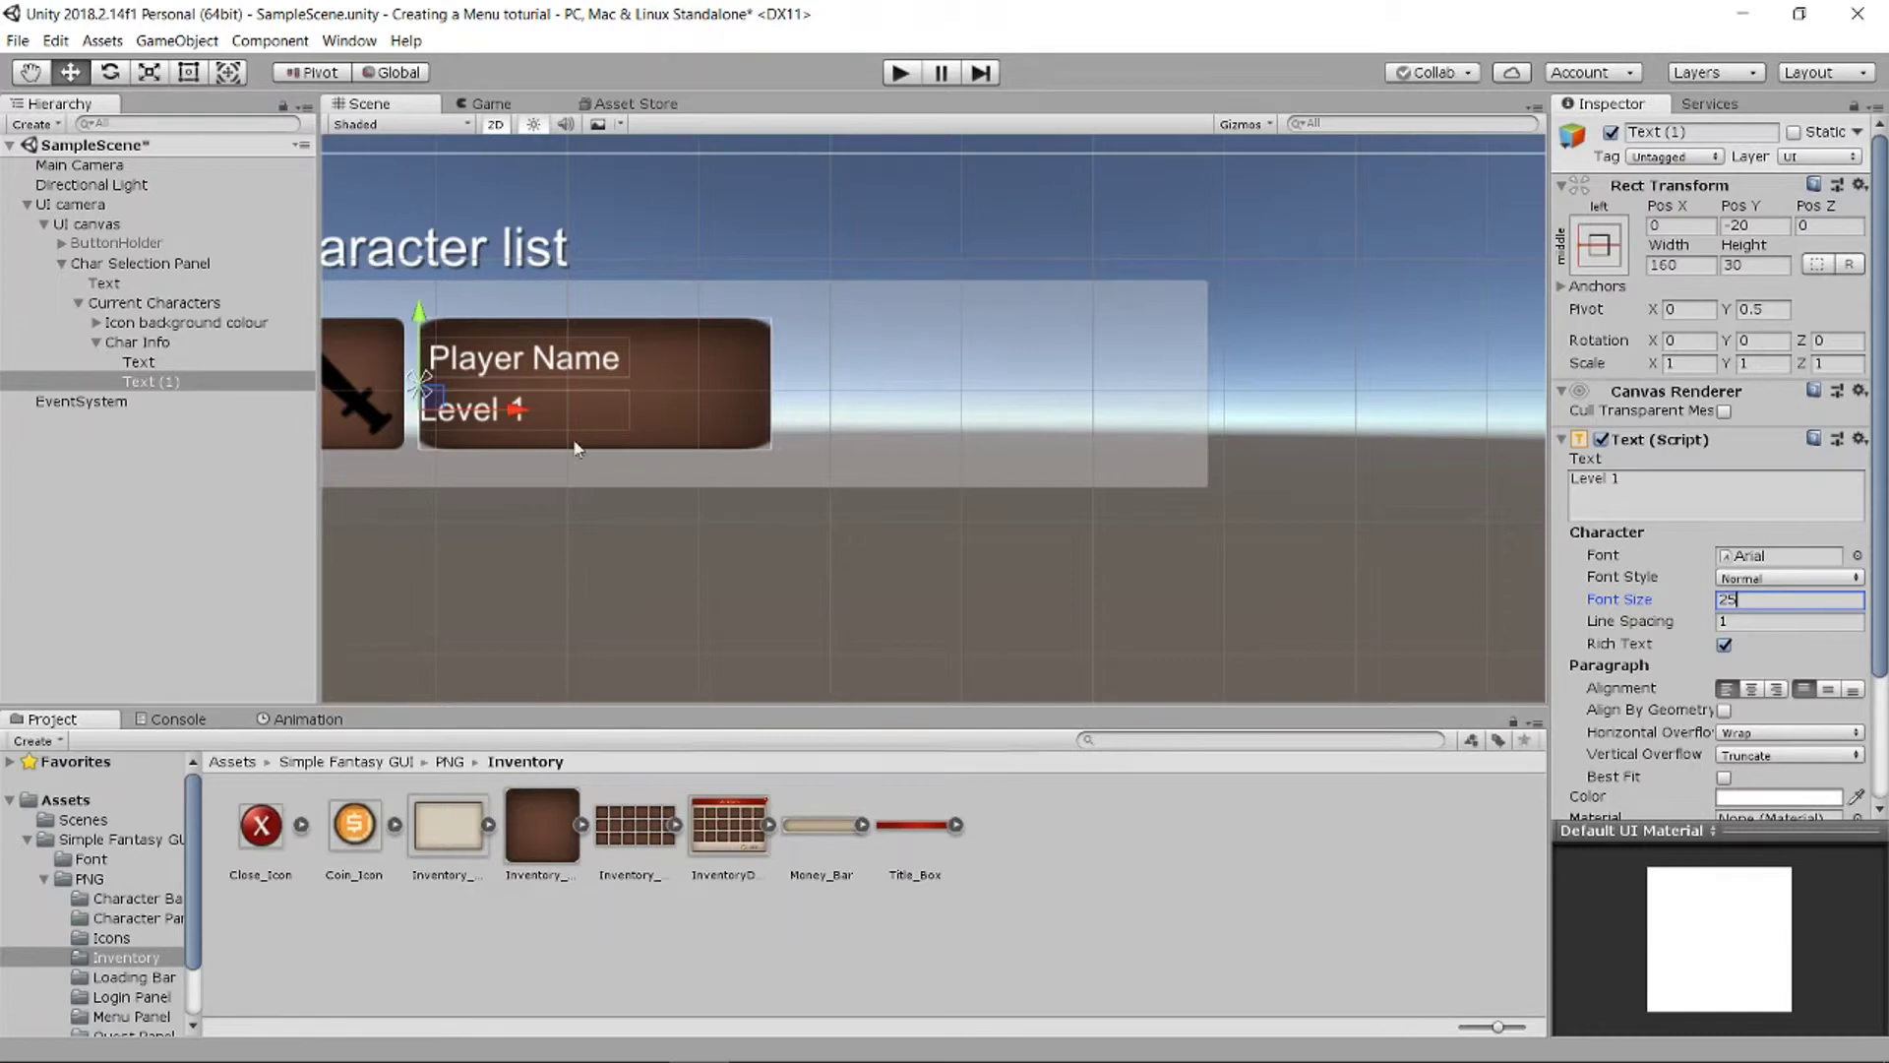
Step: Align the Level 1 text to the center and middle of its box
click(197, 361)
click(218, 379)
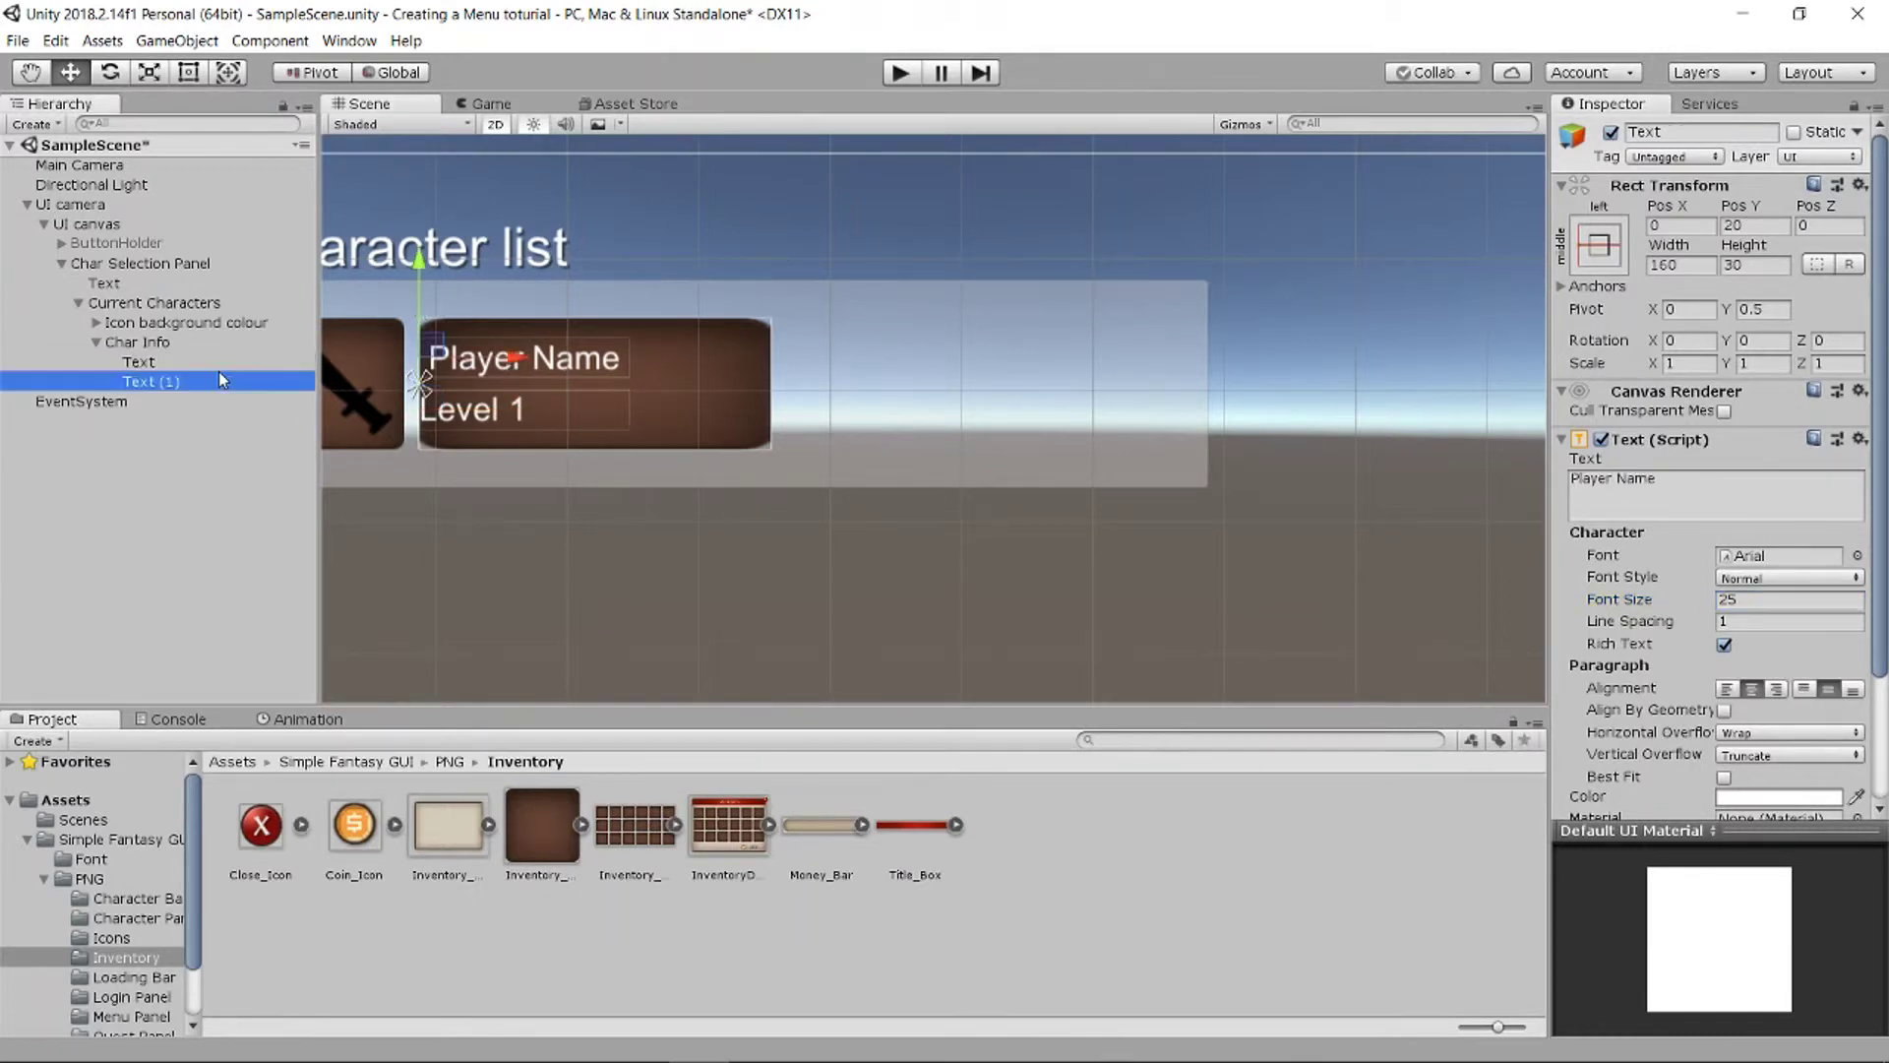
click(1751, 691)
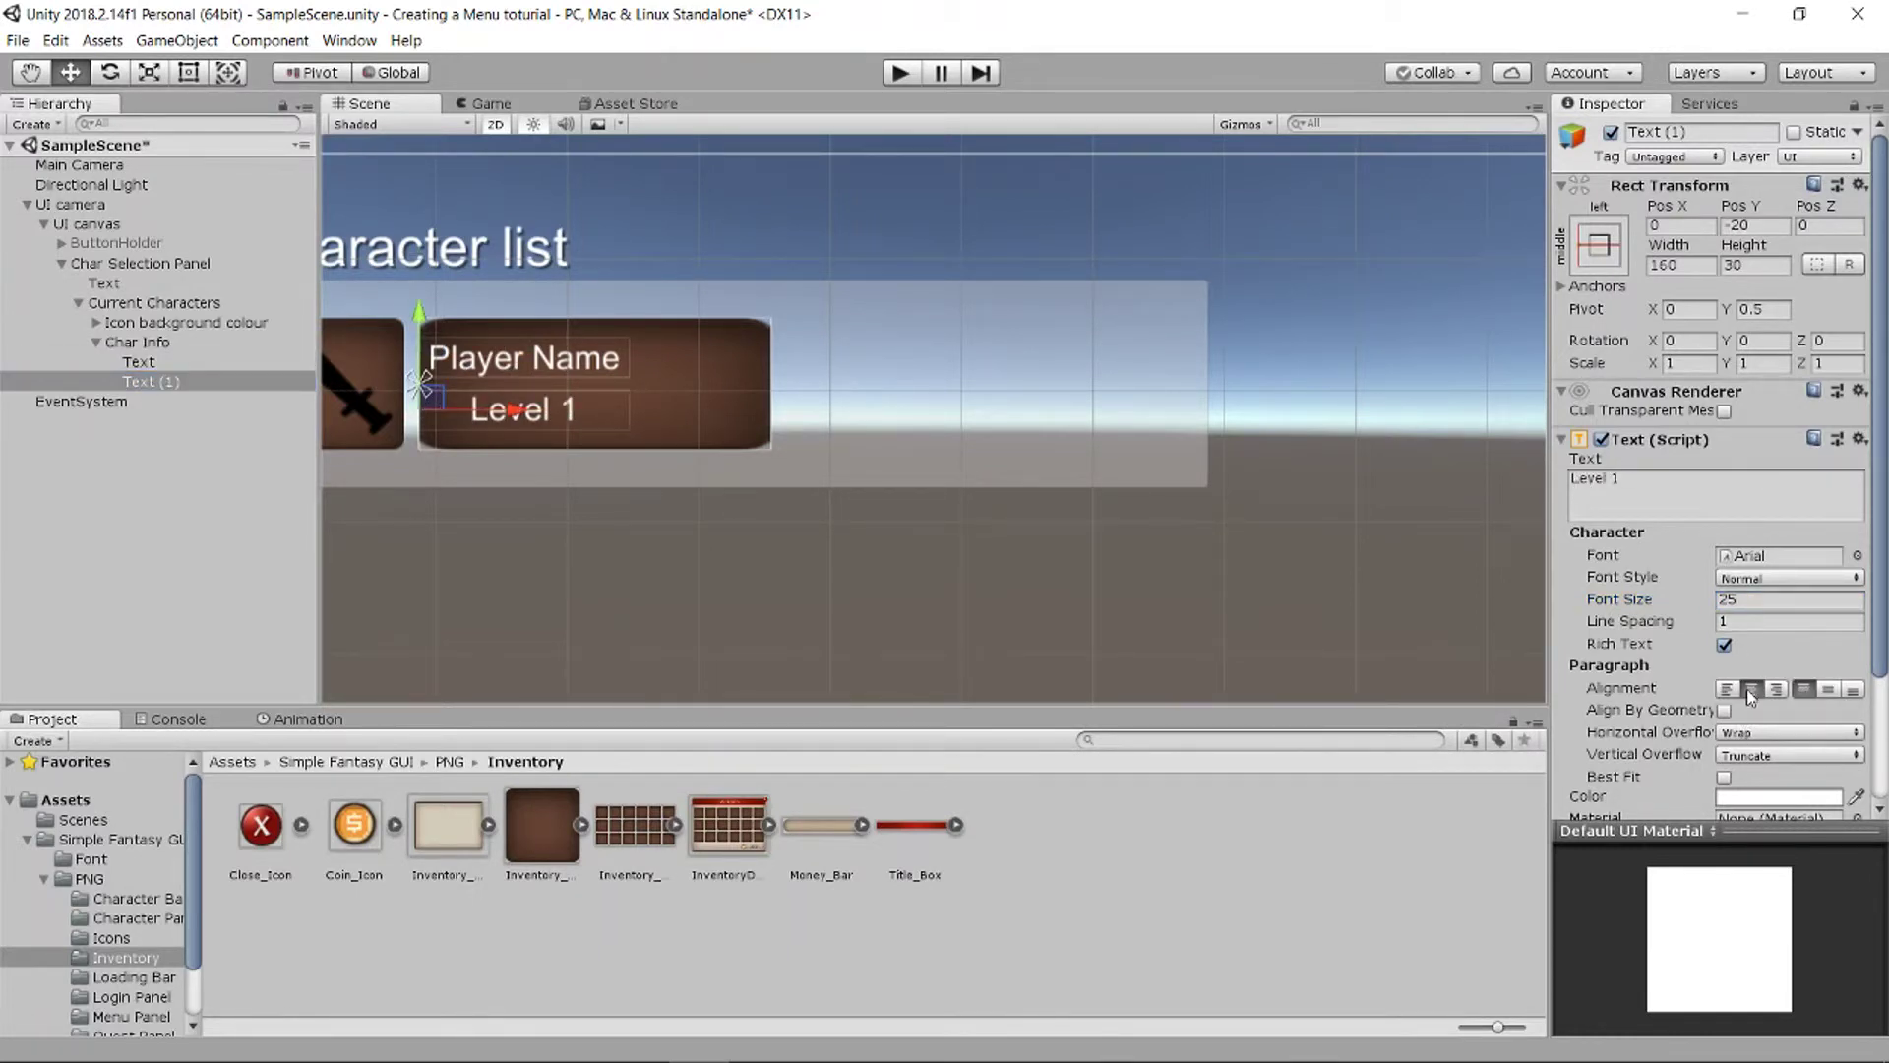
click(1829, 689)
click(676, 516)
middle_drag(573, 486, 751, 522)
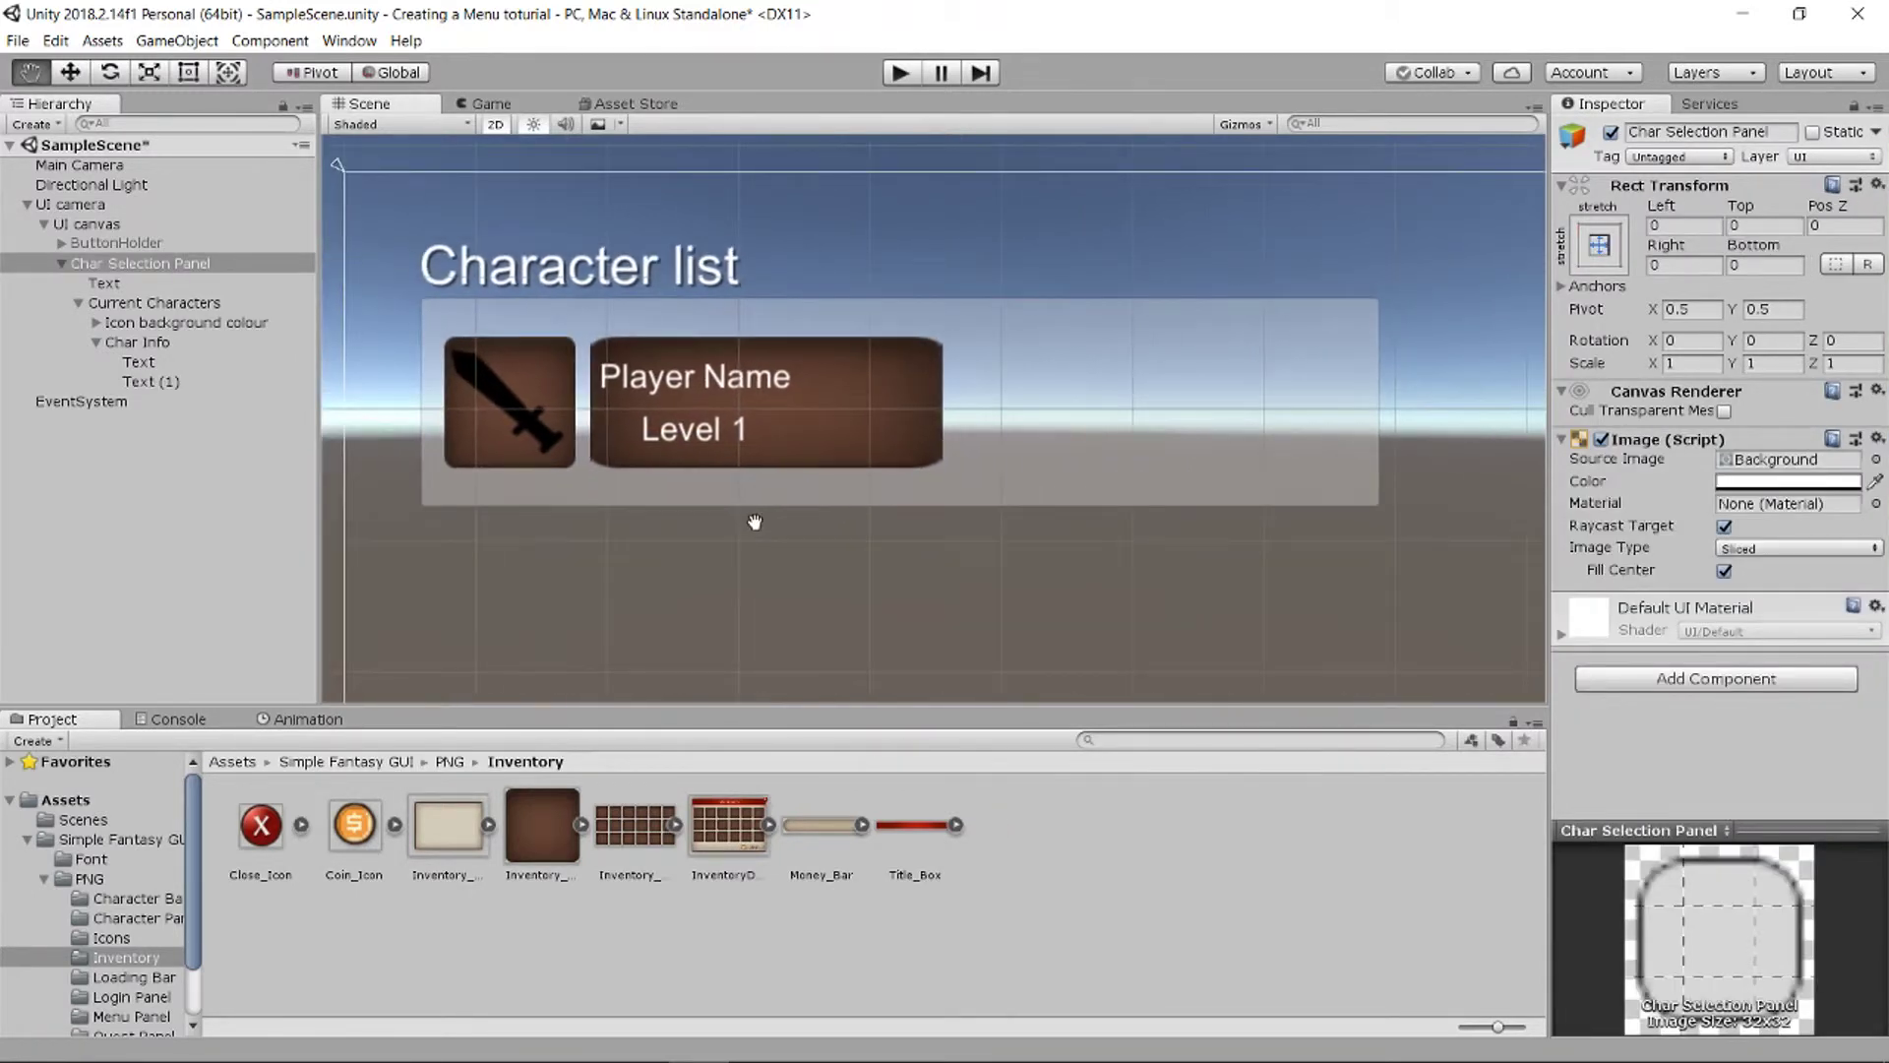
scroll(825, 477, down, 3)
scroll(825, 477, down, 2)
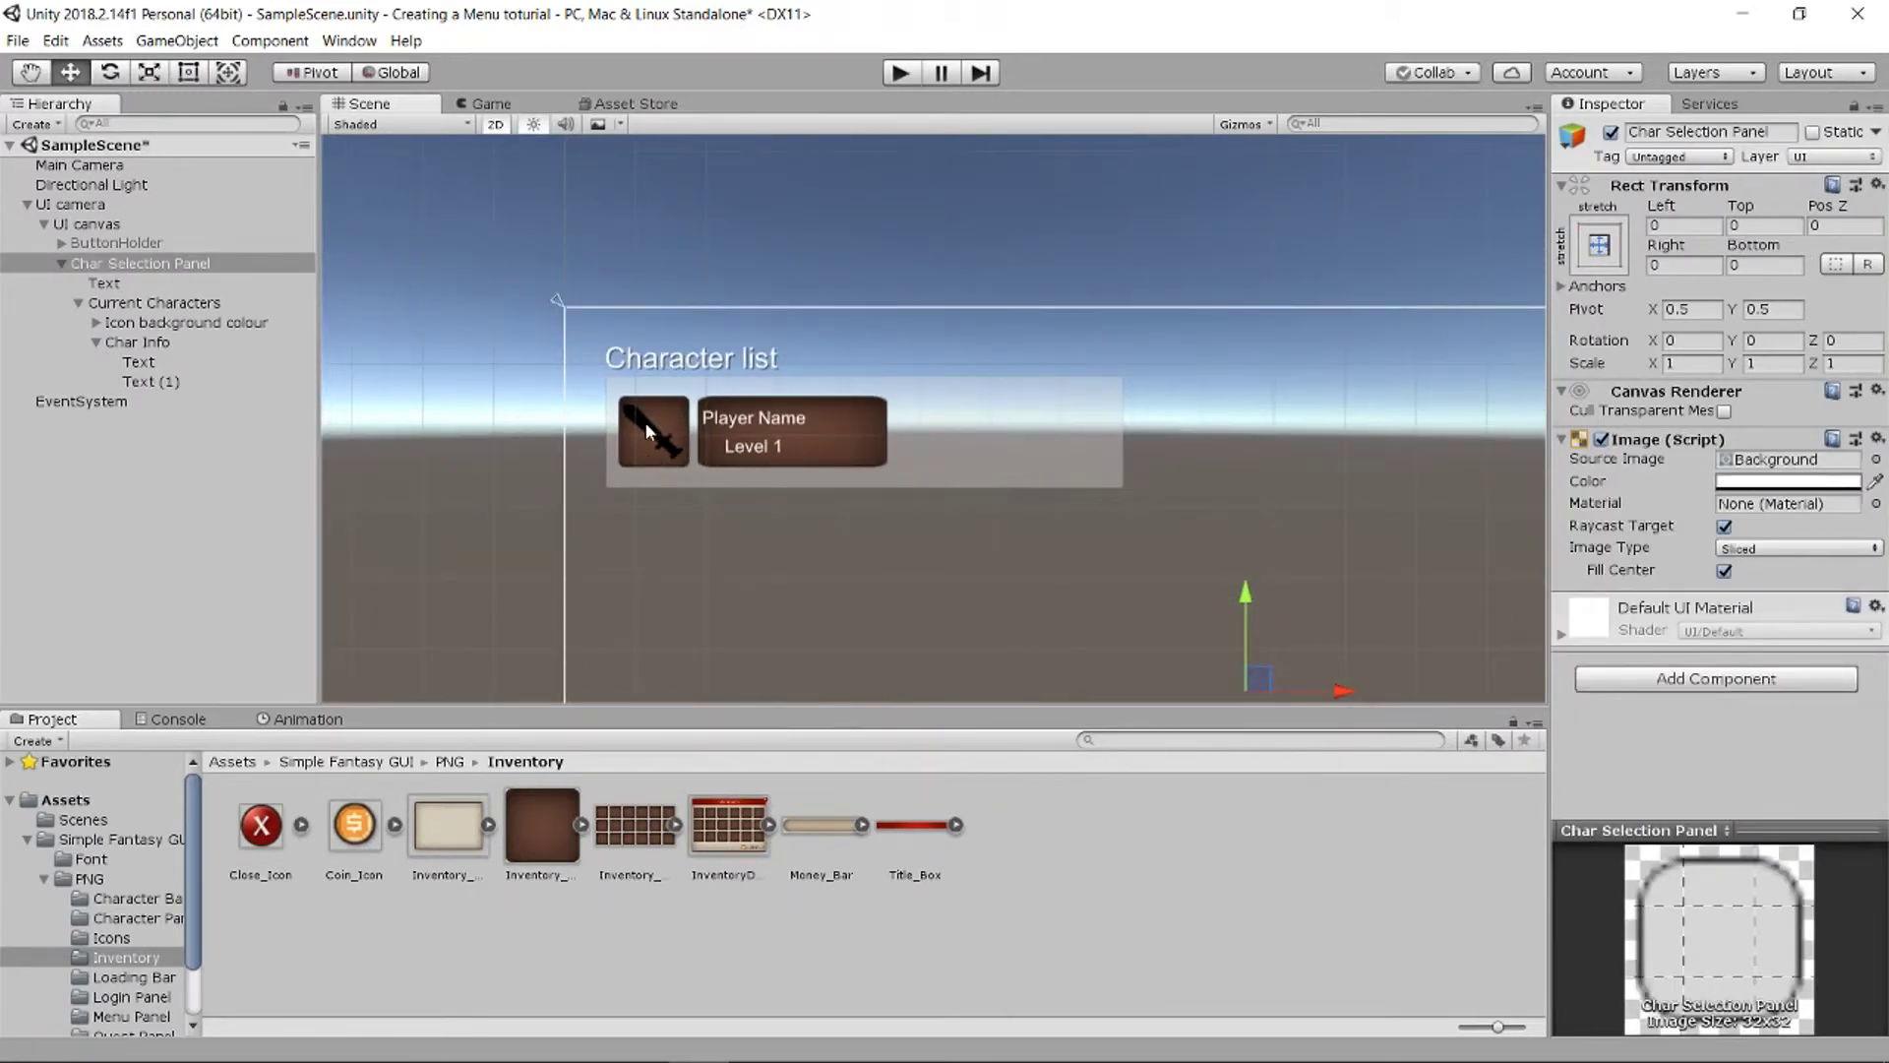
middle_drag(675, 433, 676, 434)
scroll(676, 434, up, 2)
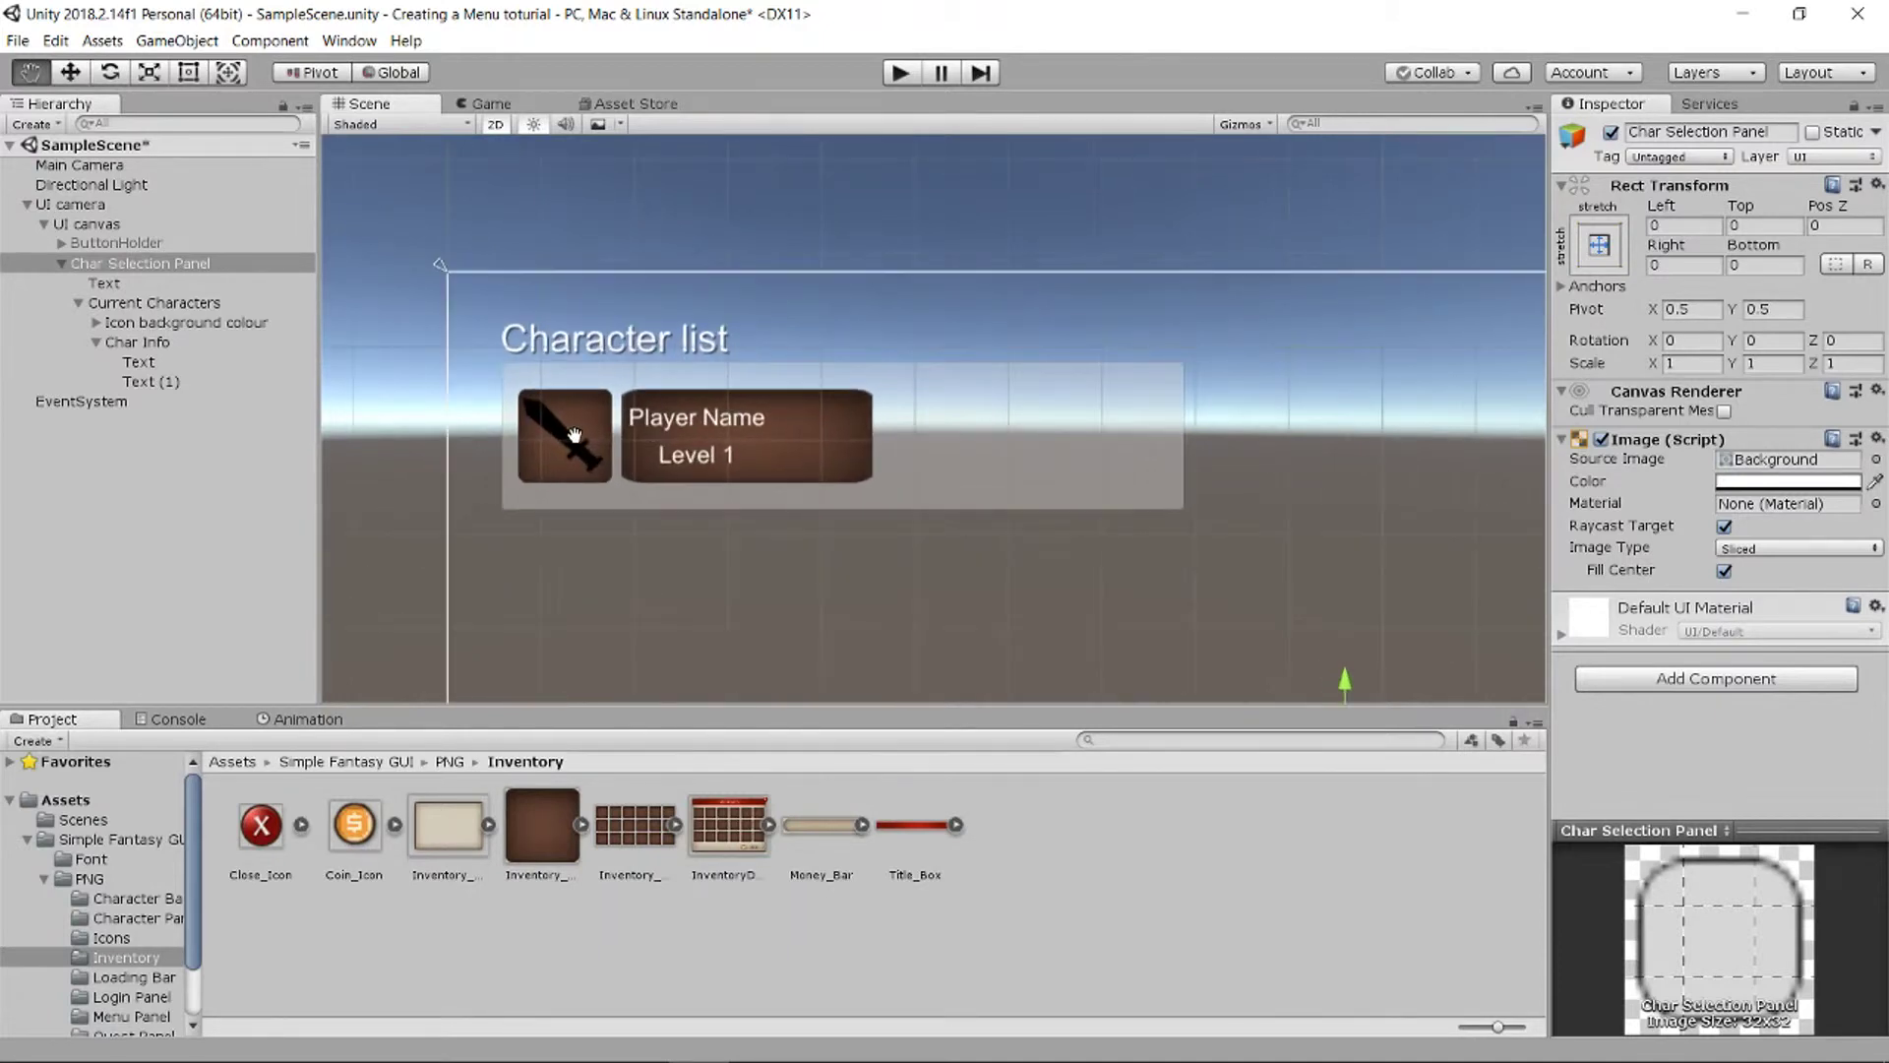
Step: Widen the Player Name text box inside Char Info, setting its width to 260
click(154, 349)
click(155, 362)
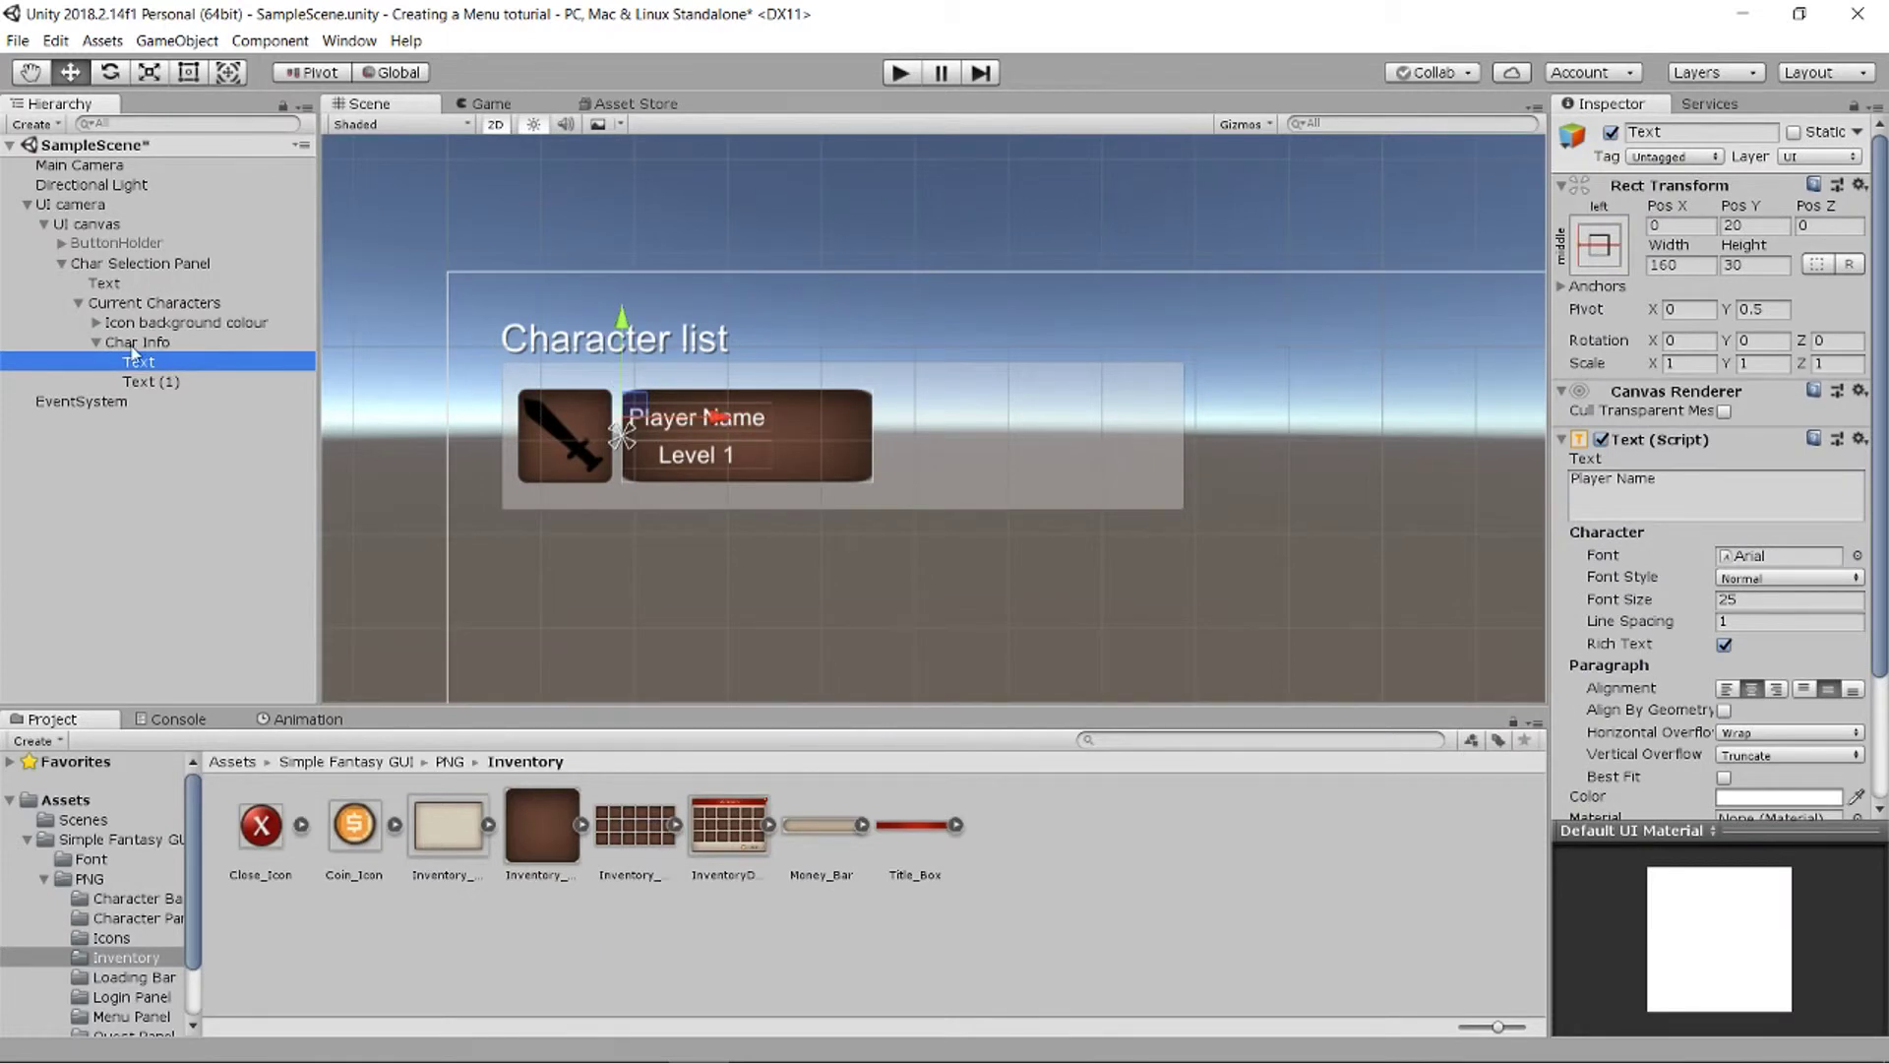
scroll(536, 367, up, 2)
key(t)
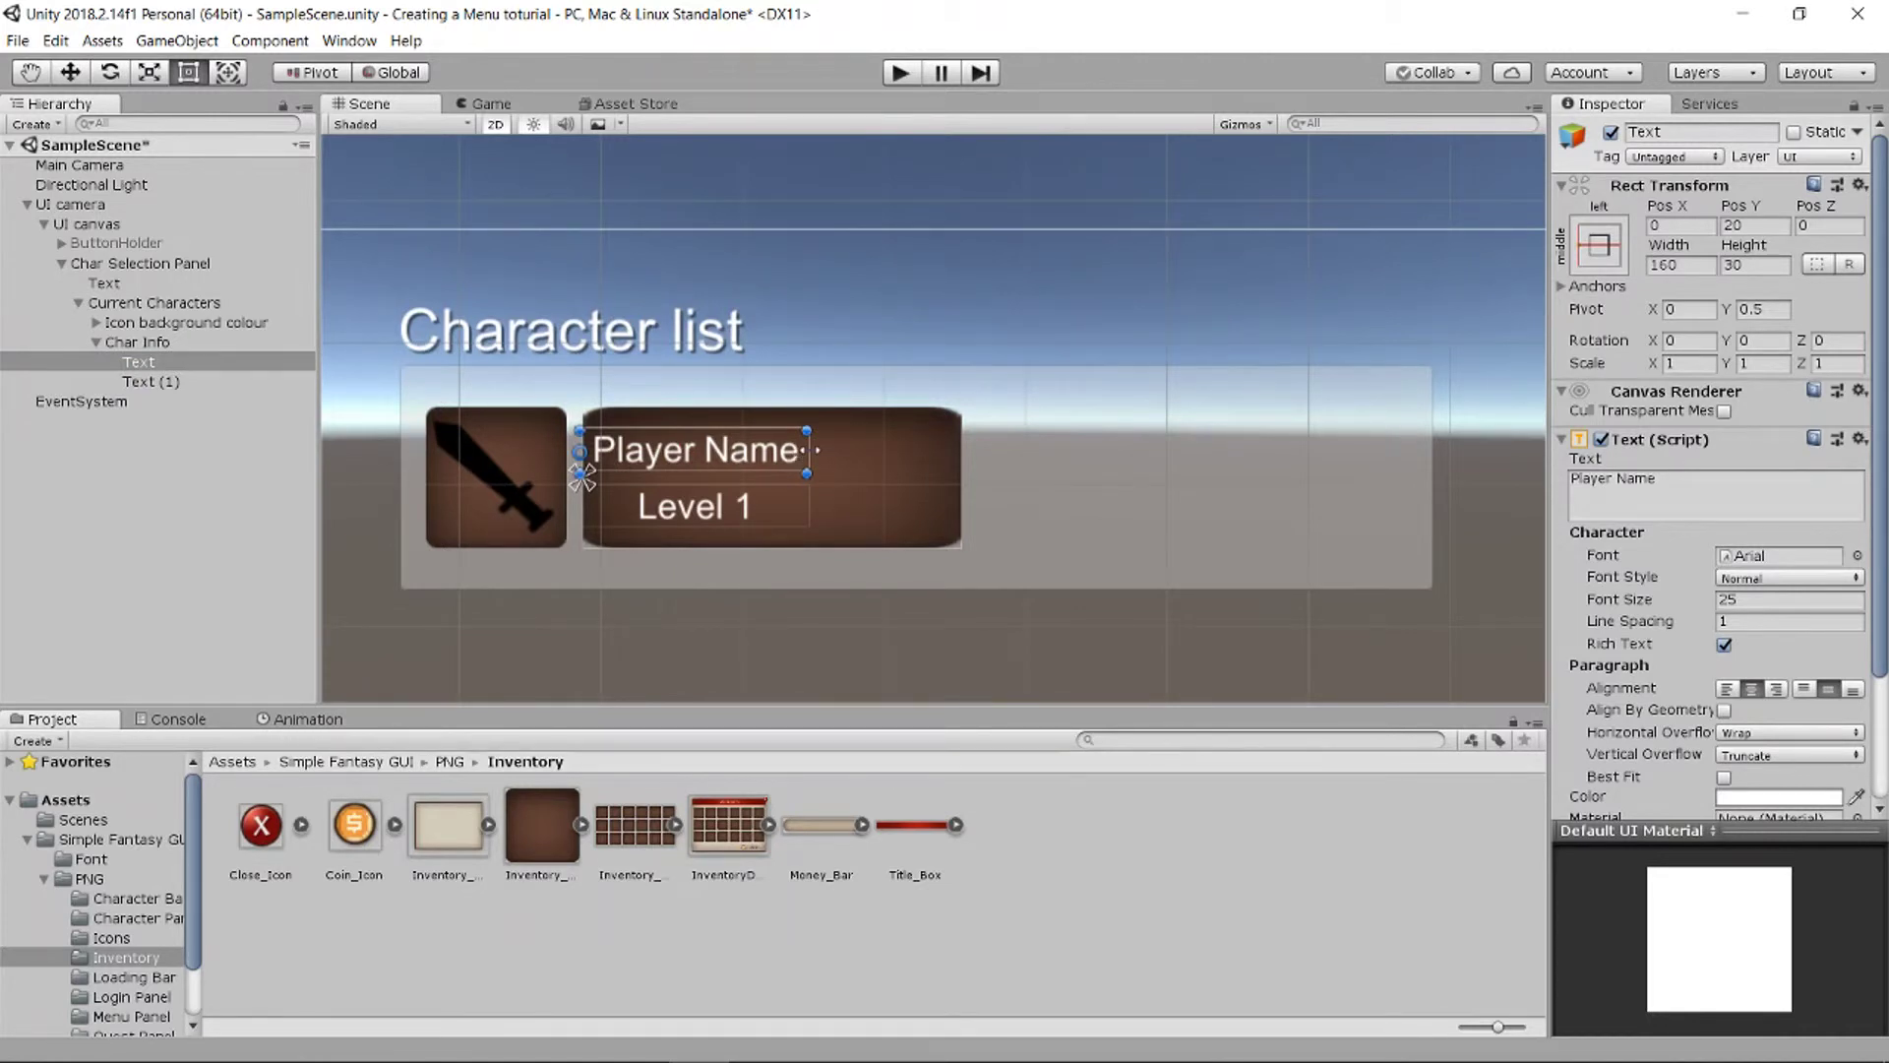
click(1700, 266)
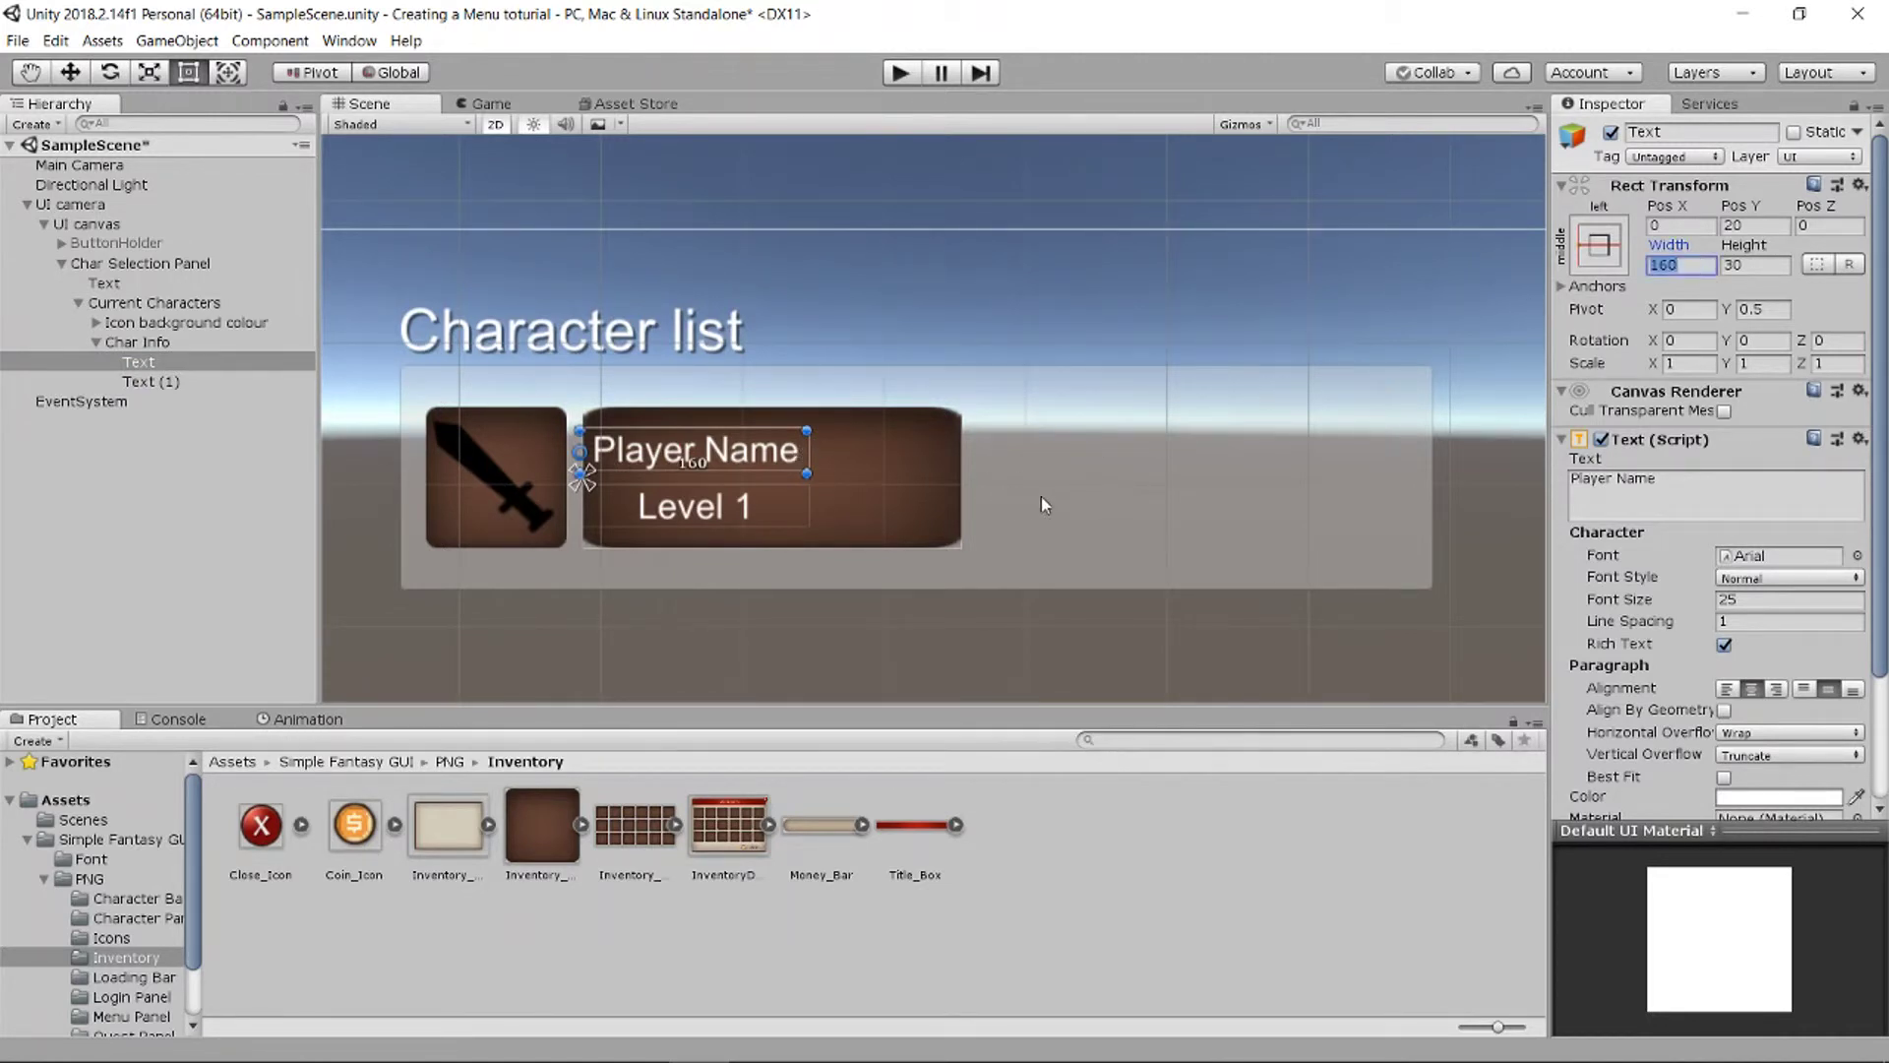
text(280)
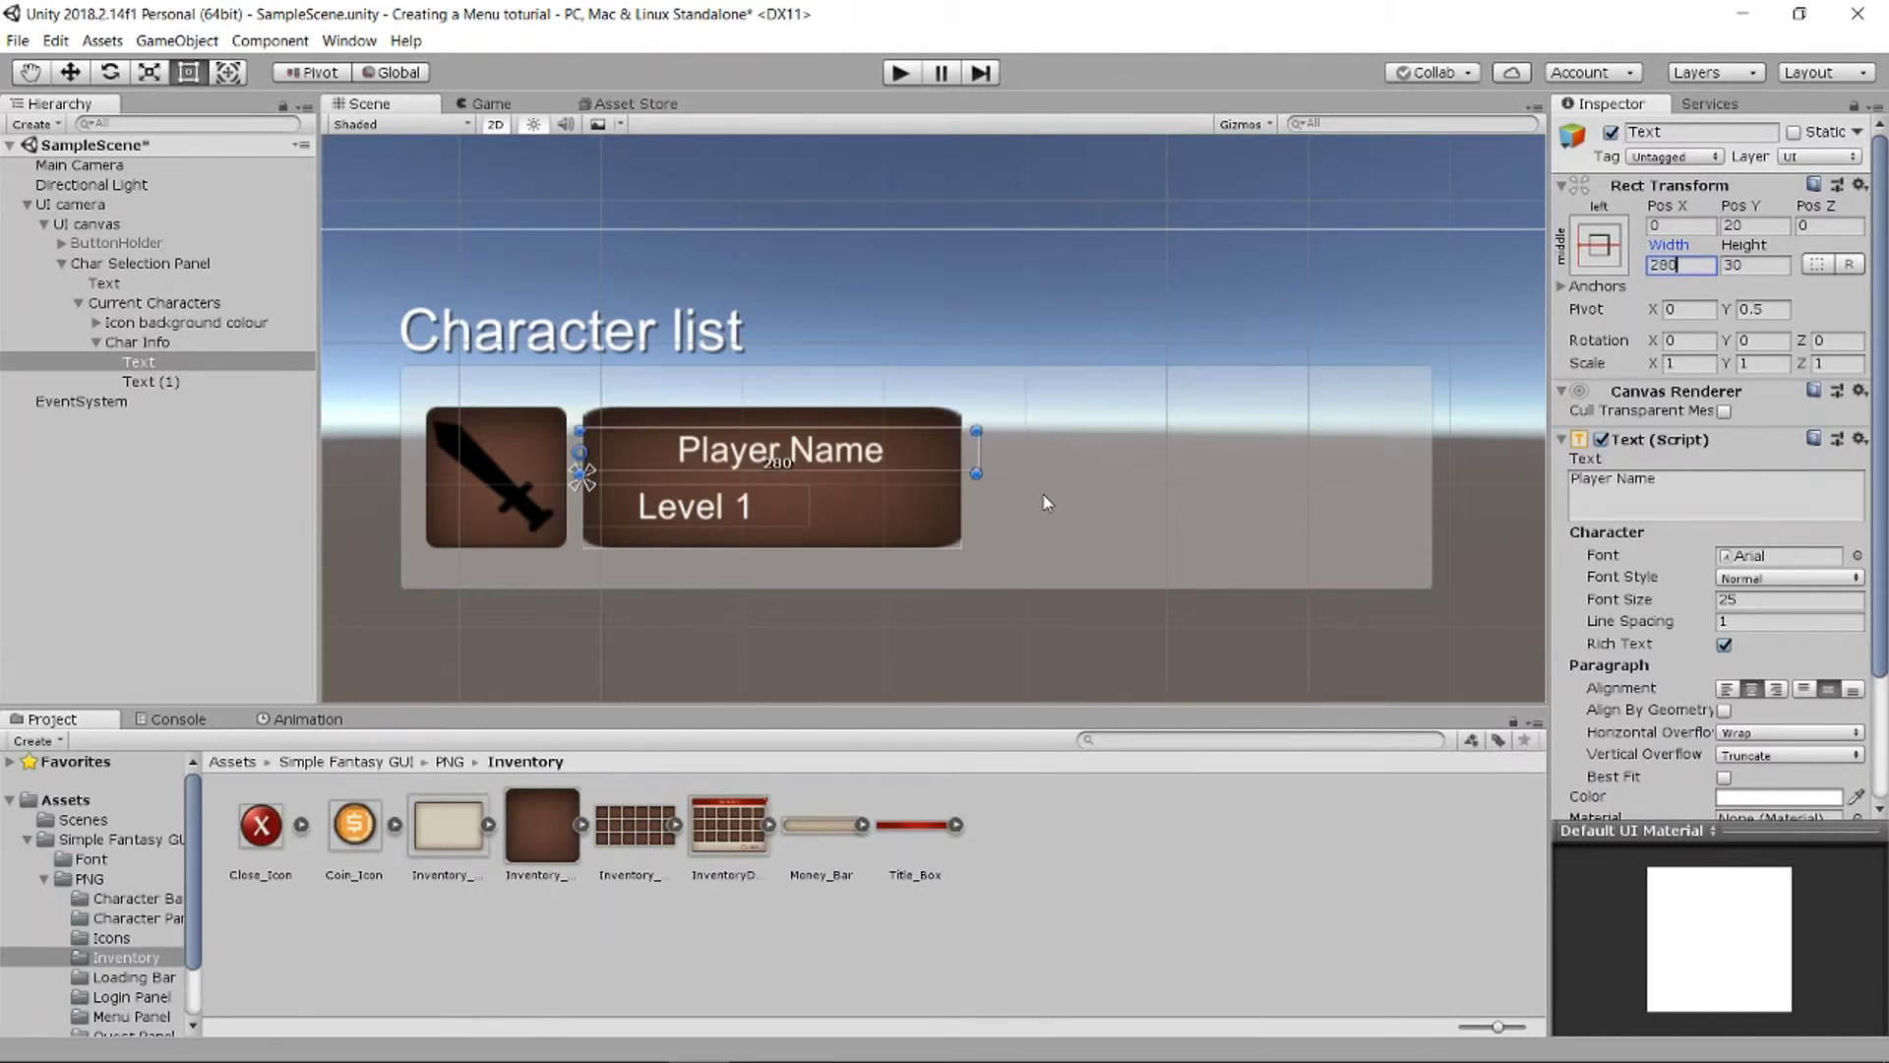
key(BackSpace)
key(BackSpace)
text(70)
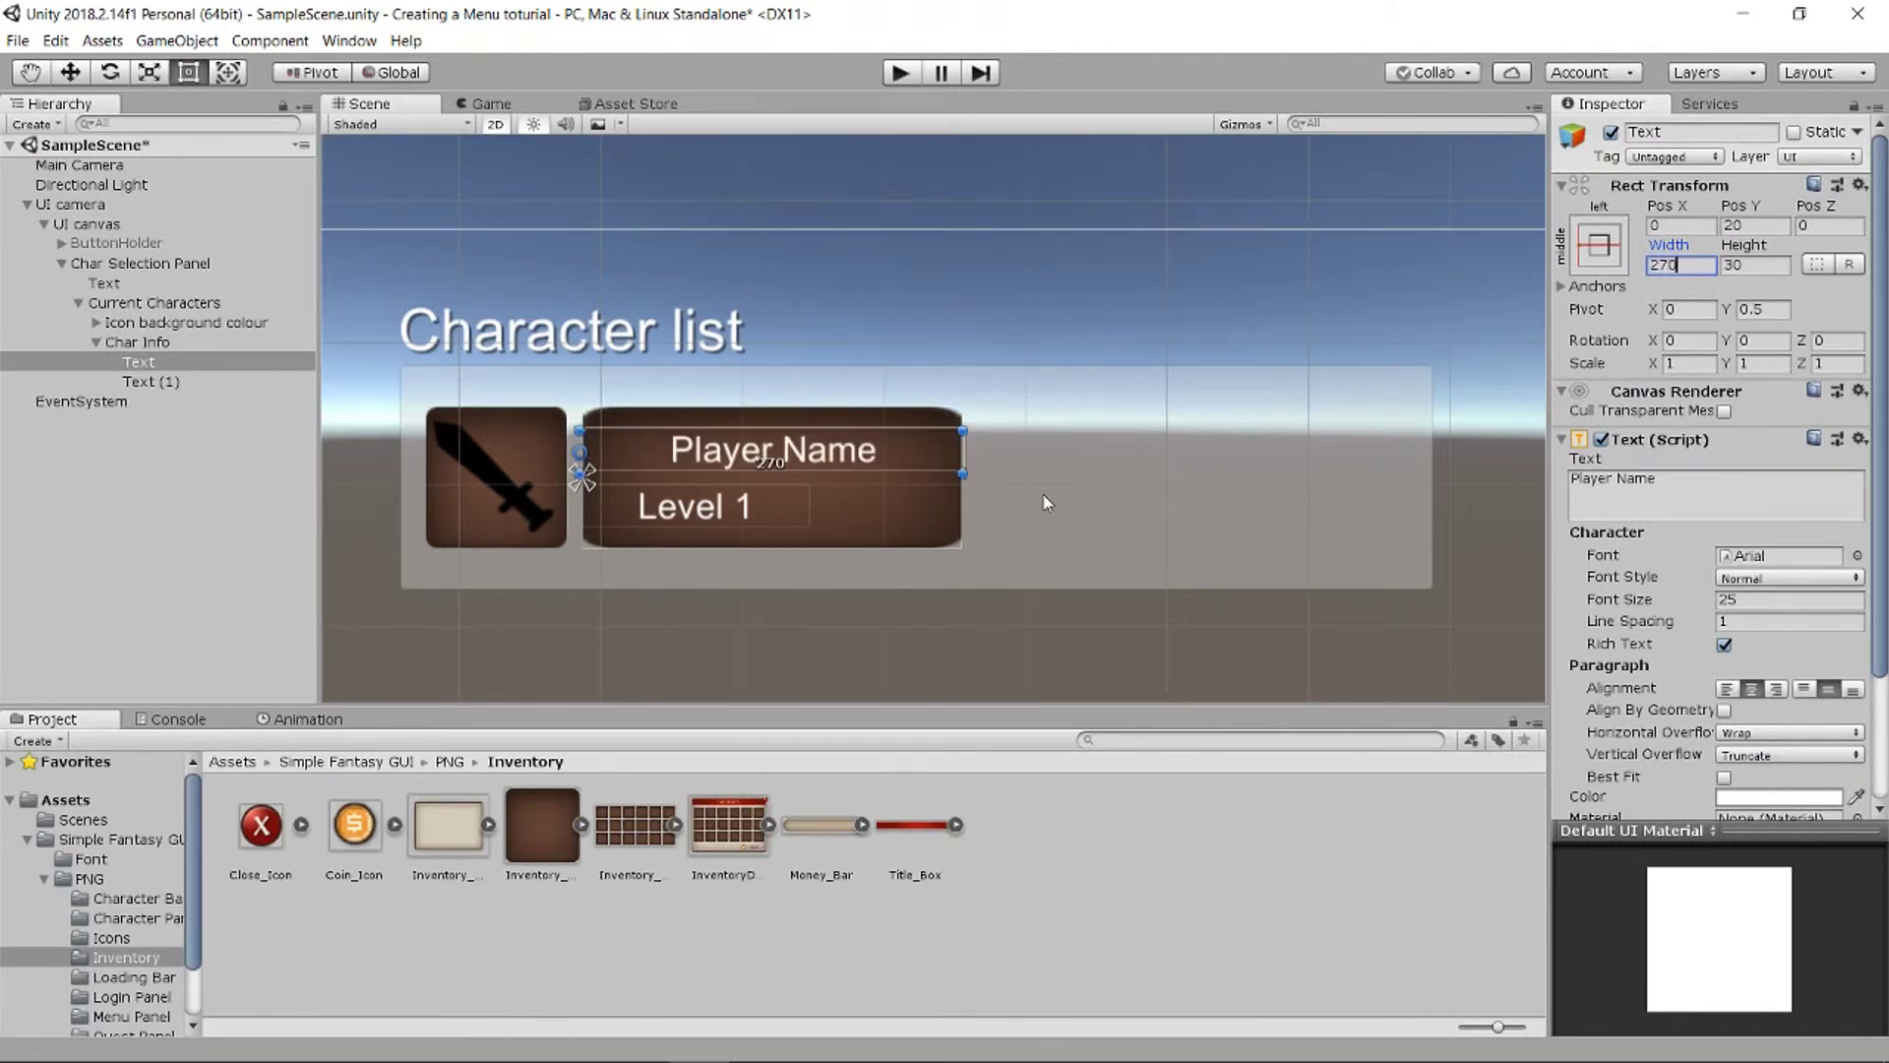
key(BackSpace)
key(BackSpace)
text(260)
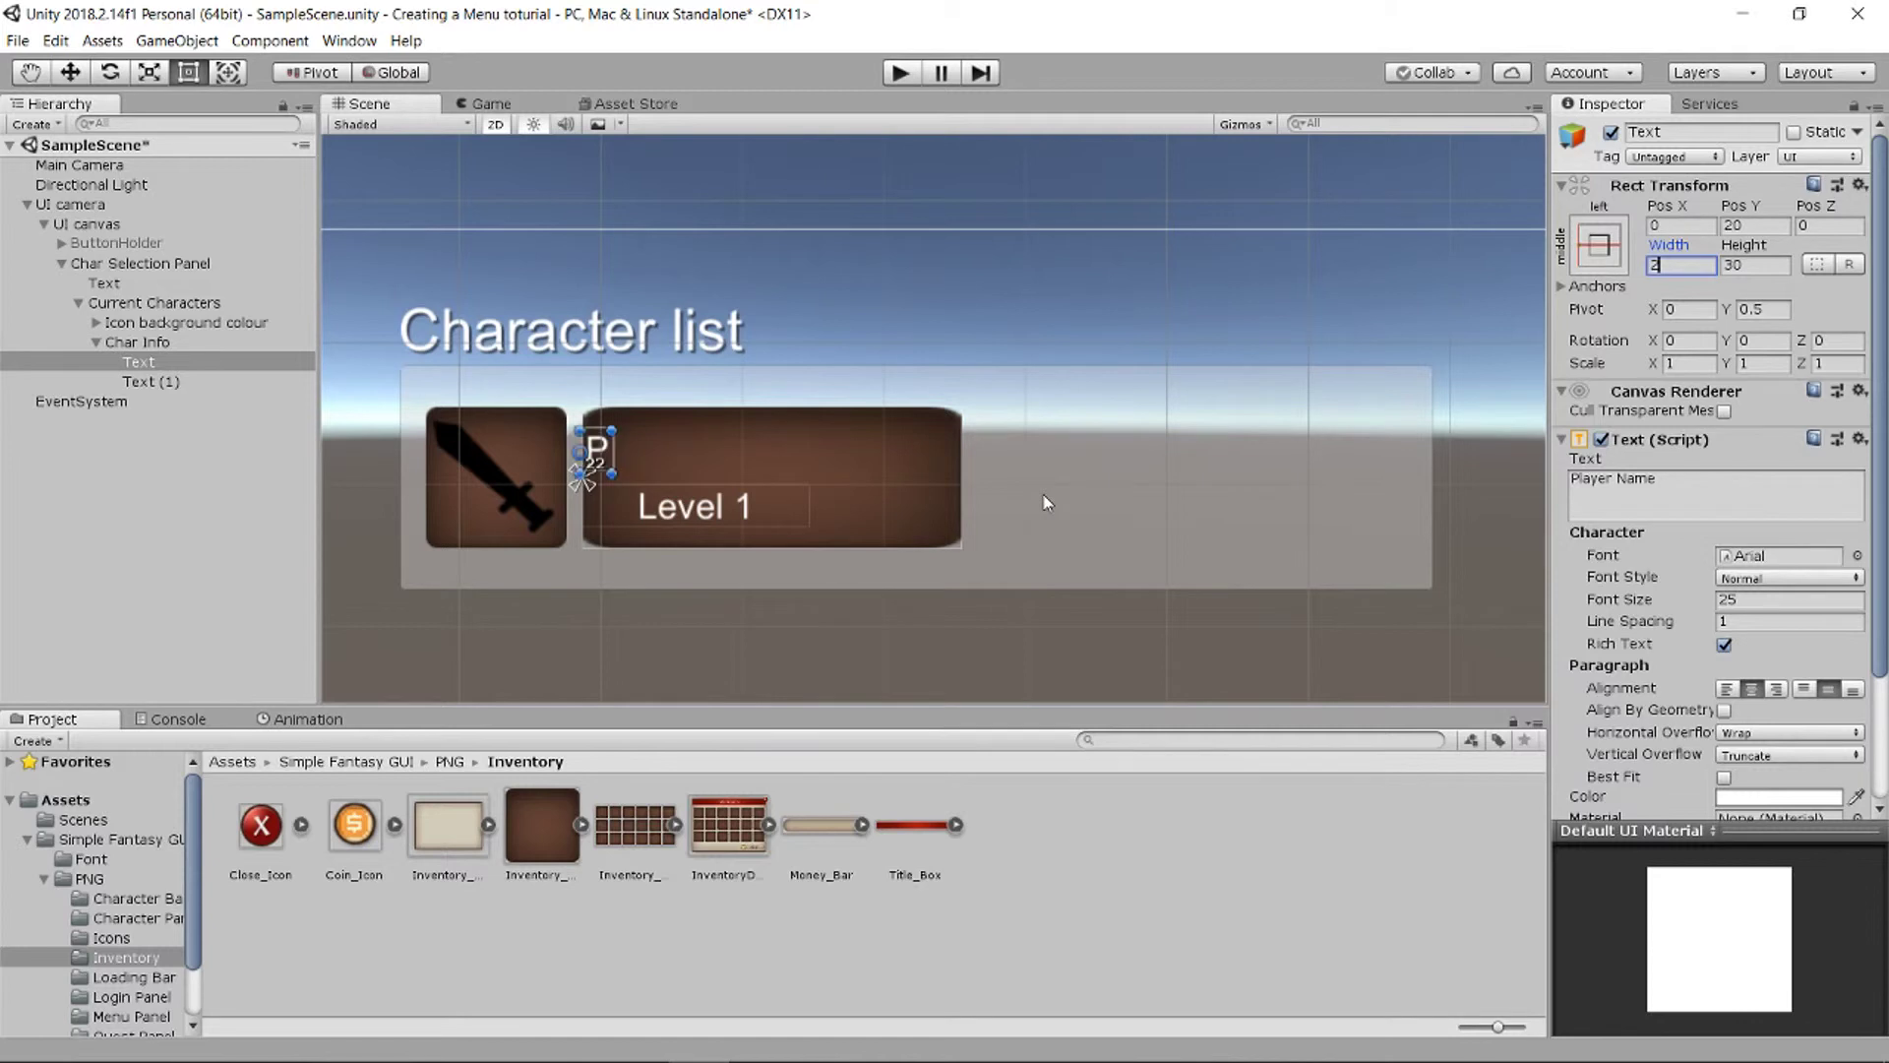
Step: Set the width of both the Player Name and Level 1 text boxes to 260
key(BackSpace)
key(BackSpace)
key(BackSpace)
text(60)
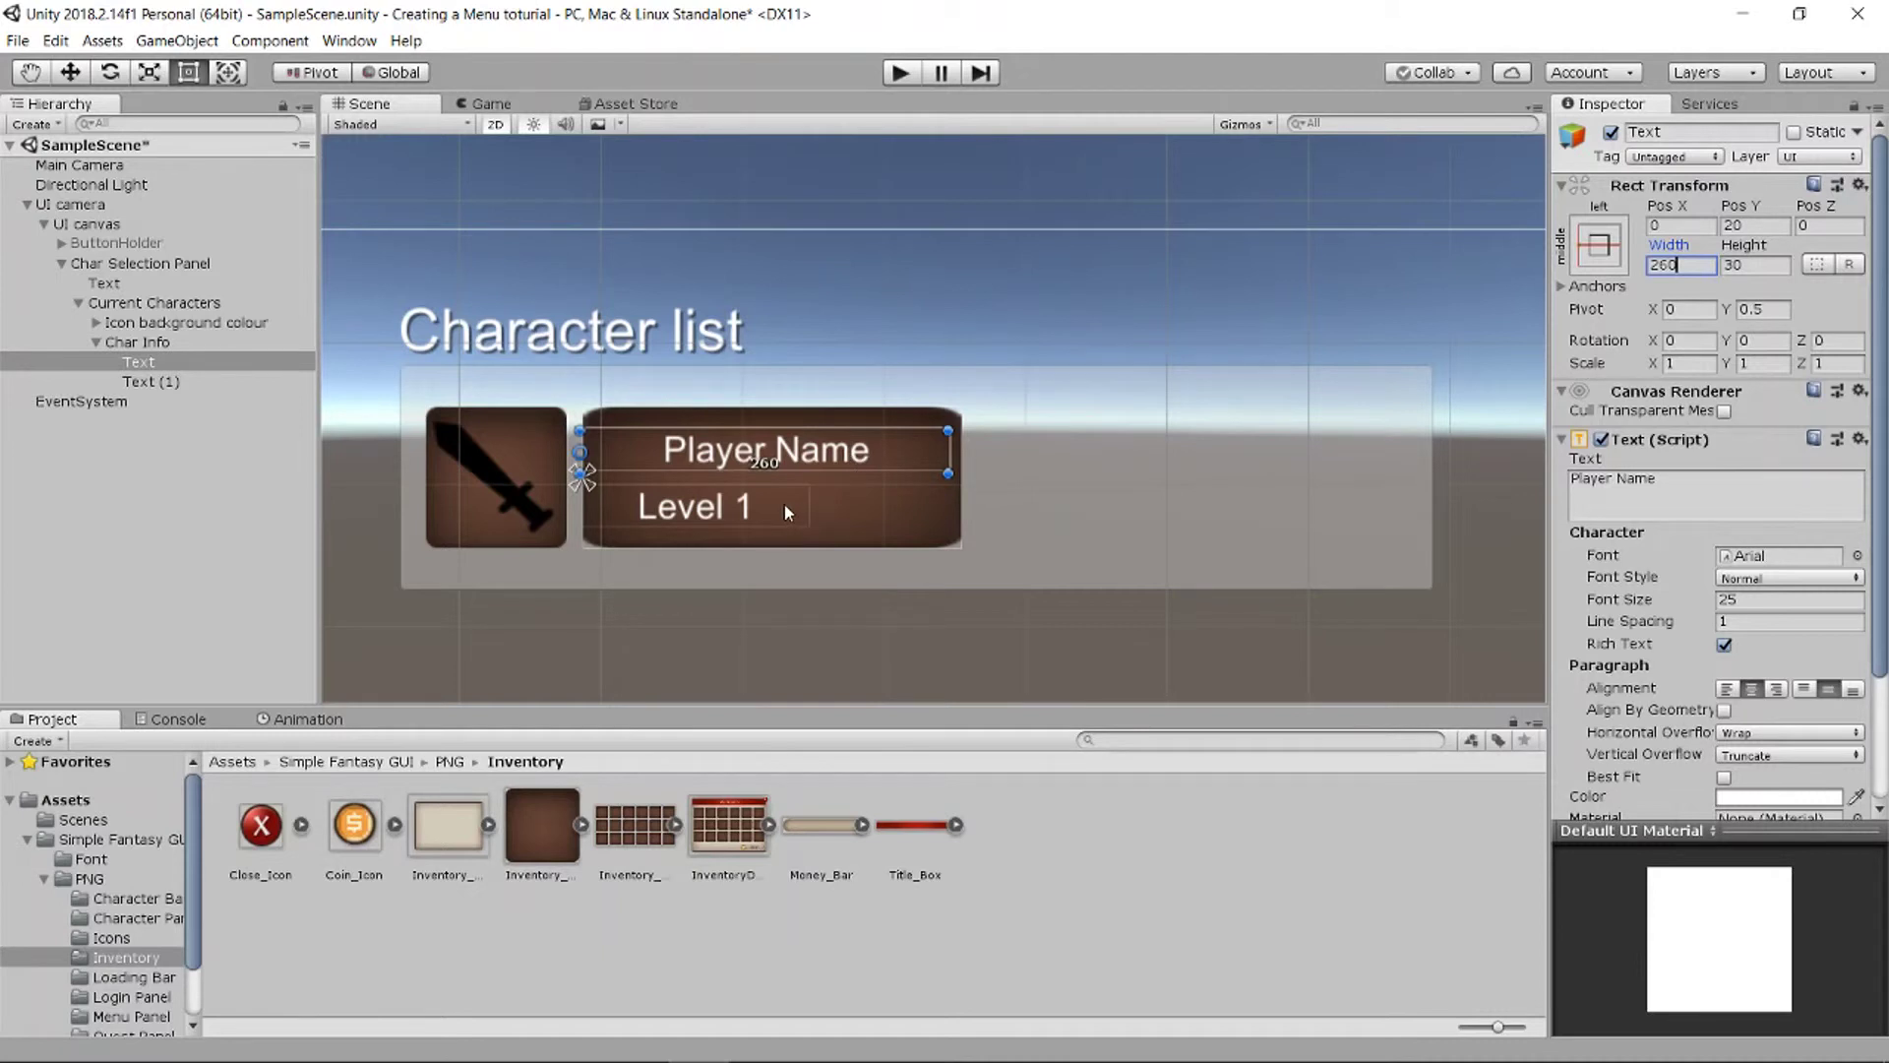
click(154, 381)
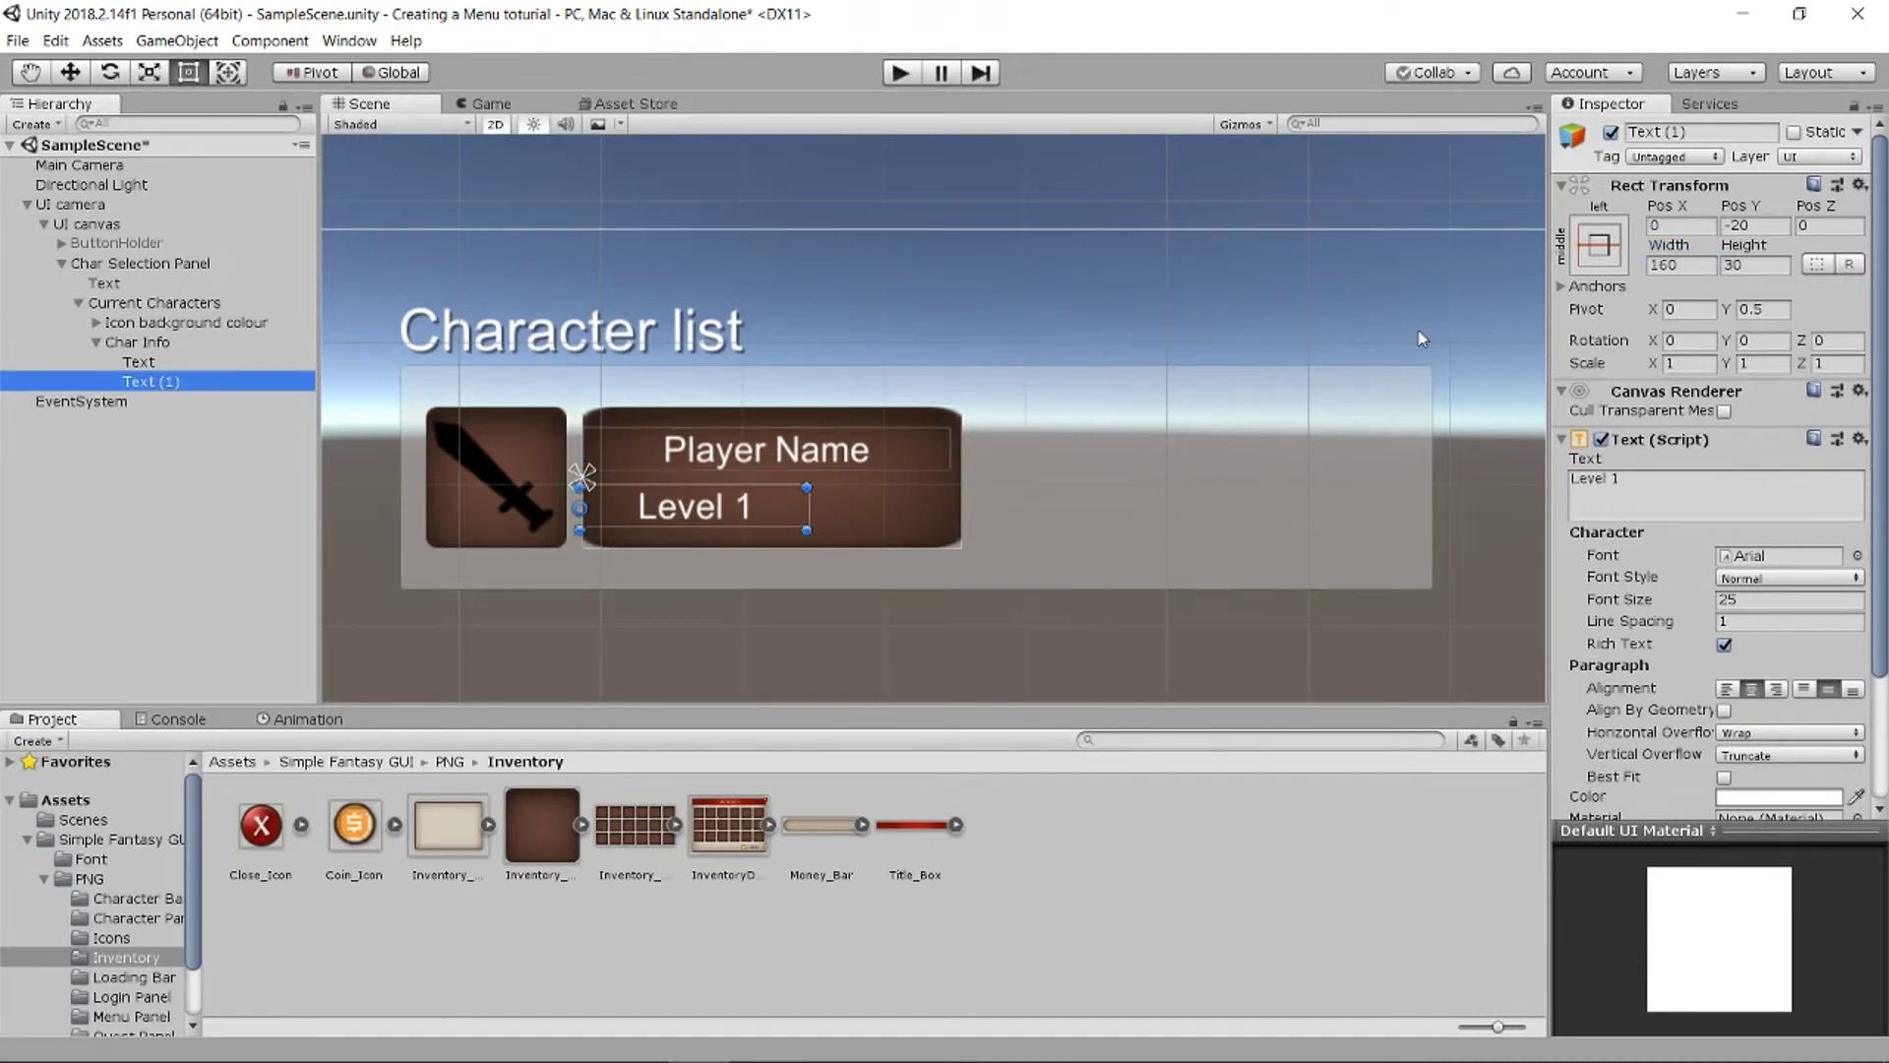
click(1685, 266)
text(260)
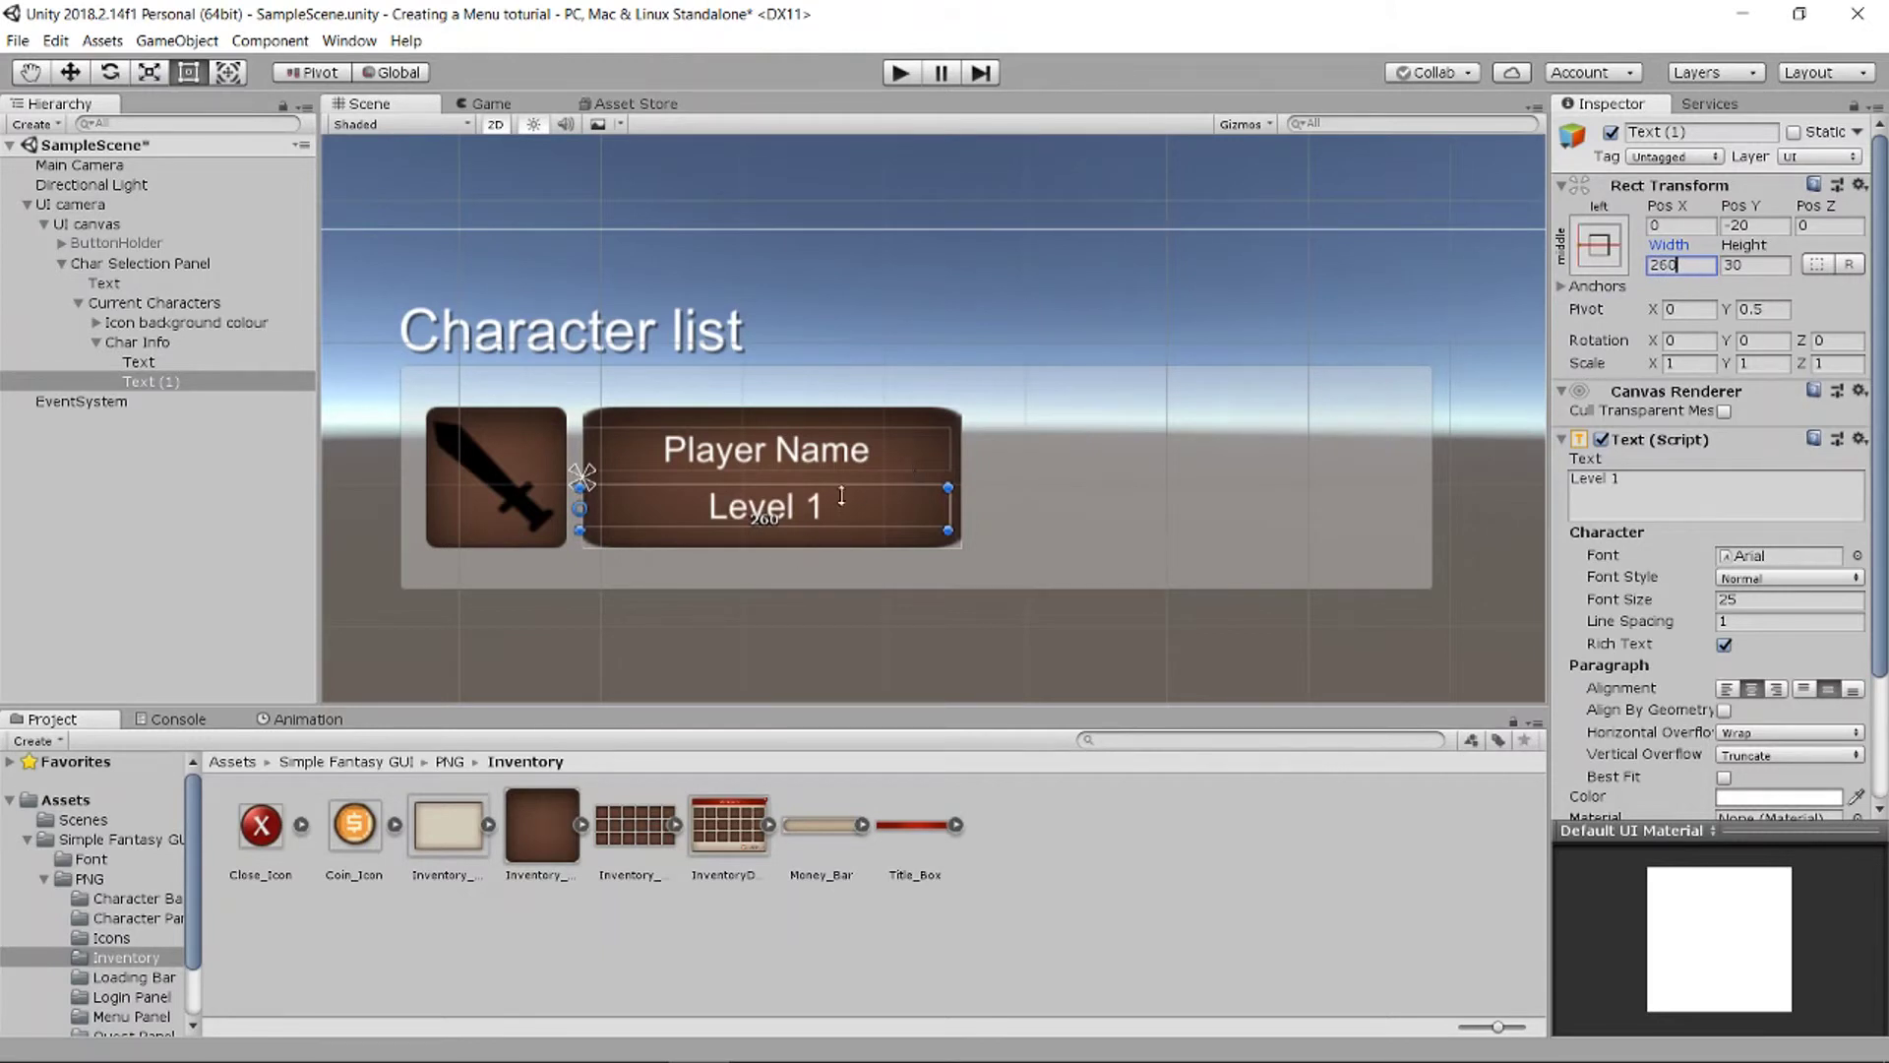
click(882, 618)
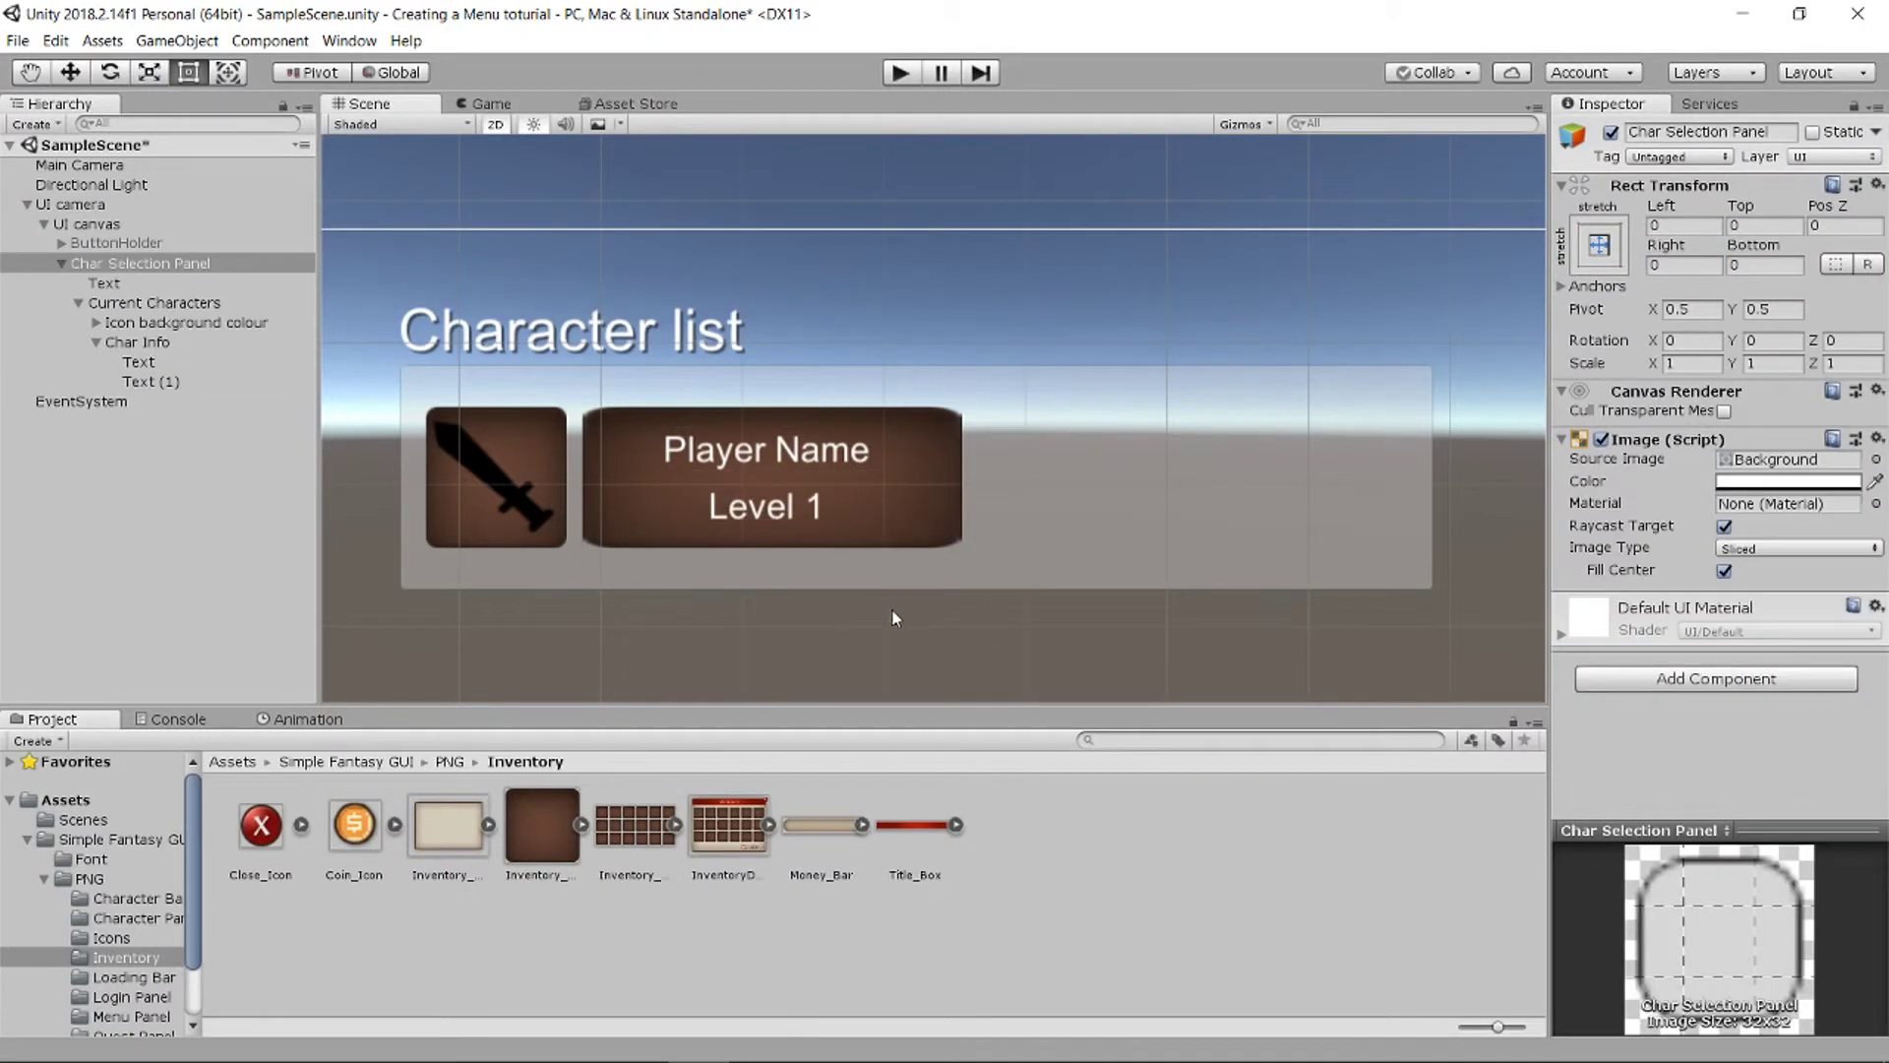
Step: Rename the "Character list" heading's text object under Char Selection Panel as "Char list text"
scroll(882, 618, down, 4)
middle_drag(956, 596, 809, 372)
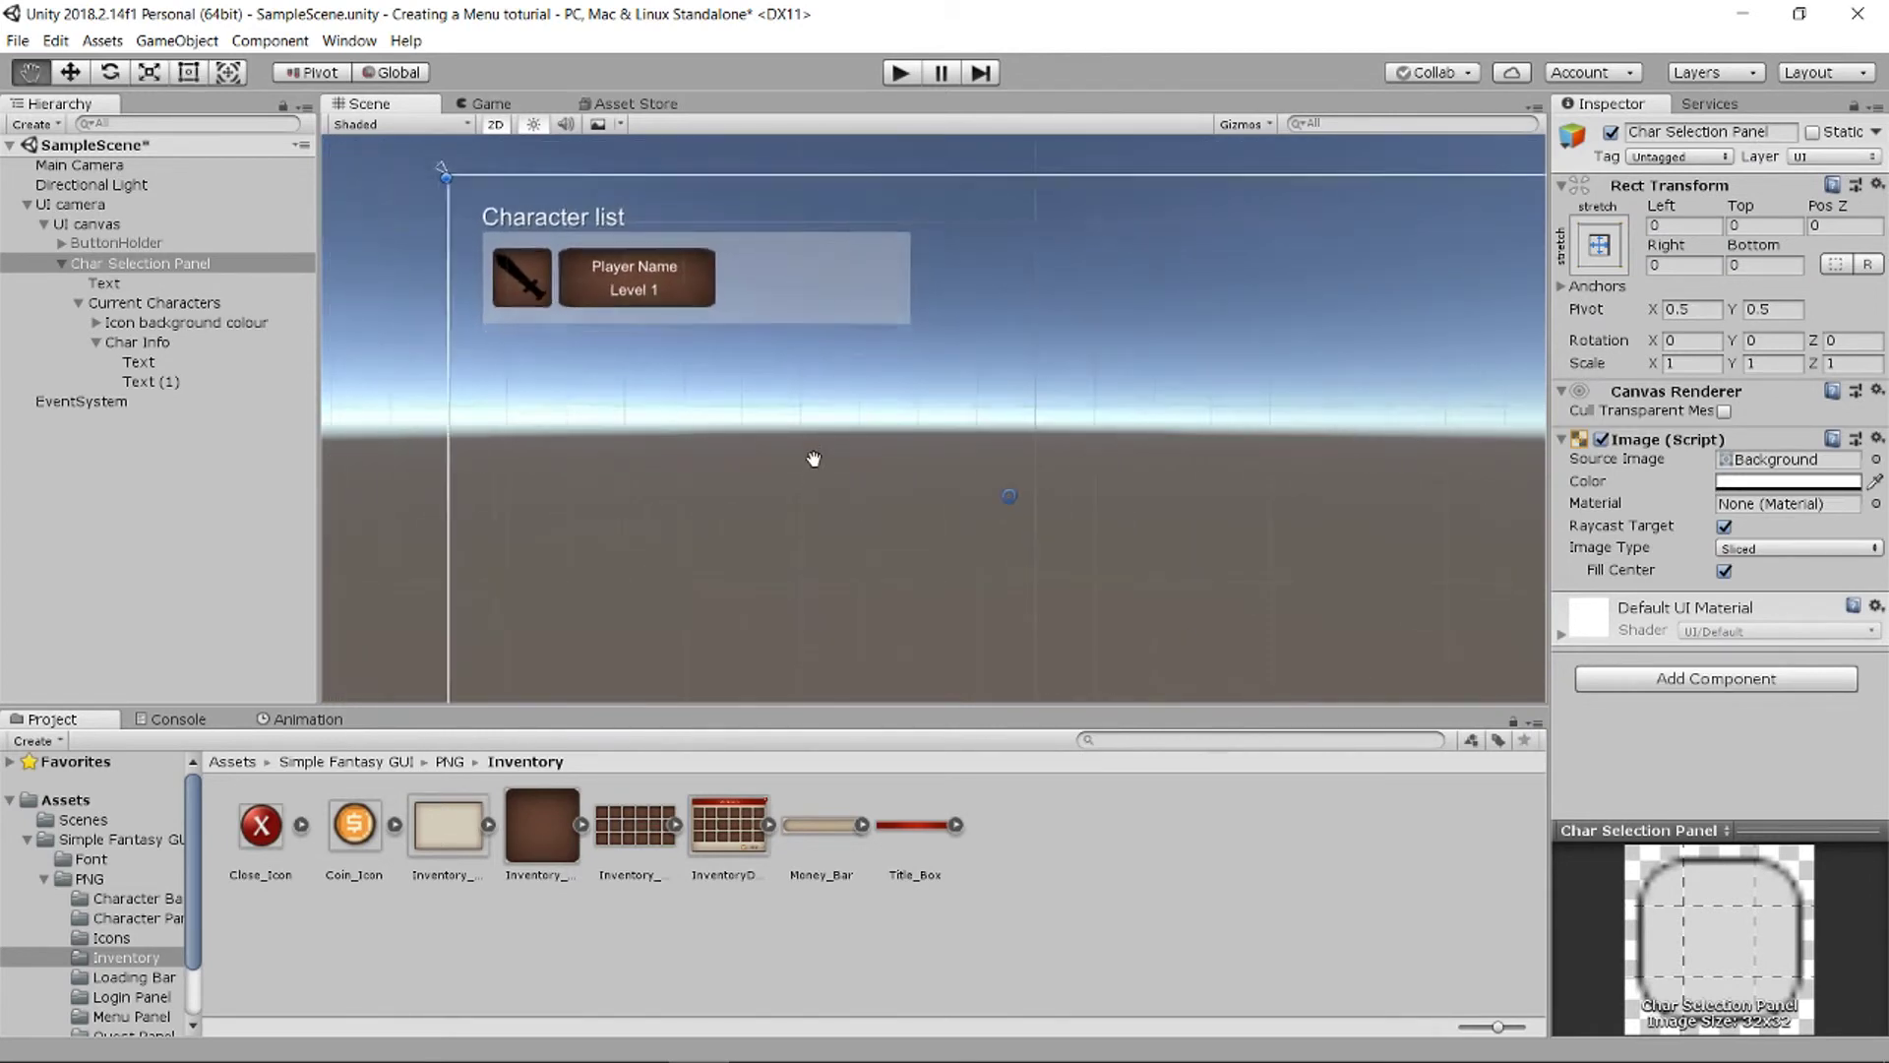
key(f)
middle_drag(813, 384, 699, 490)
click(120, 305)
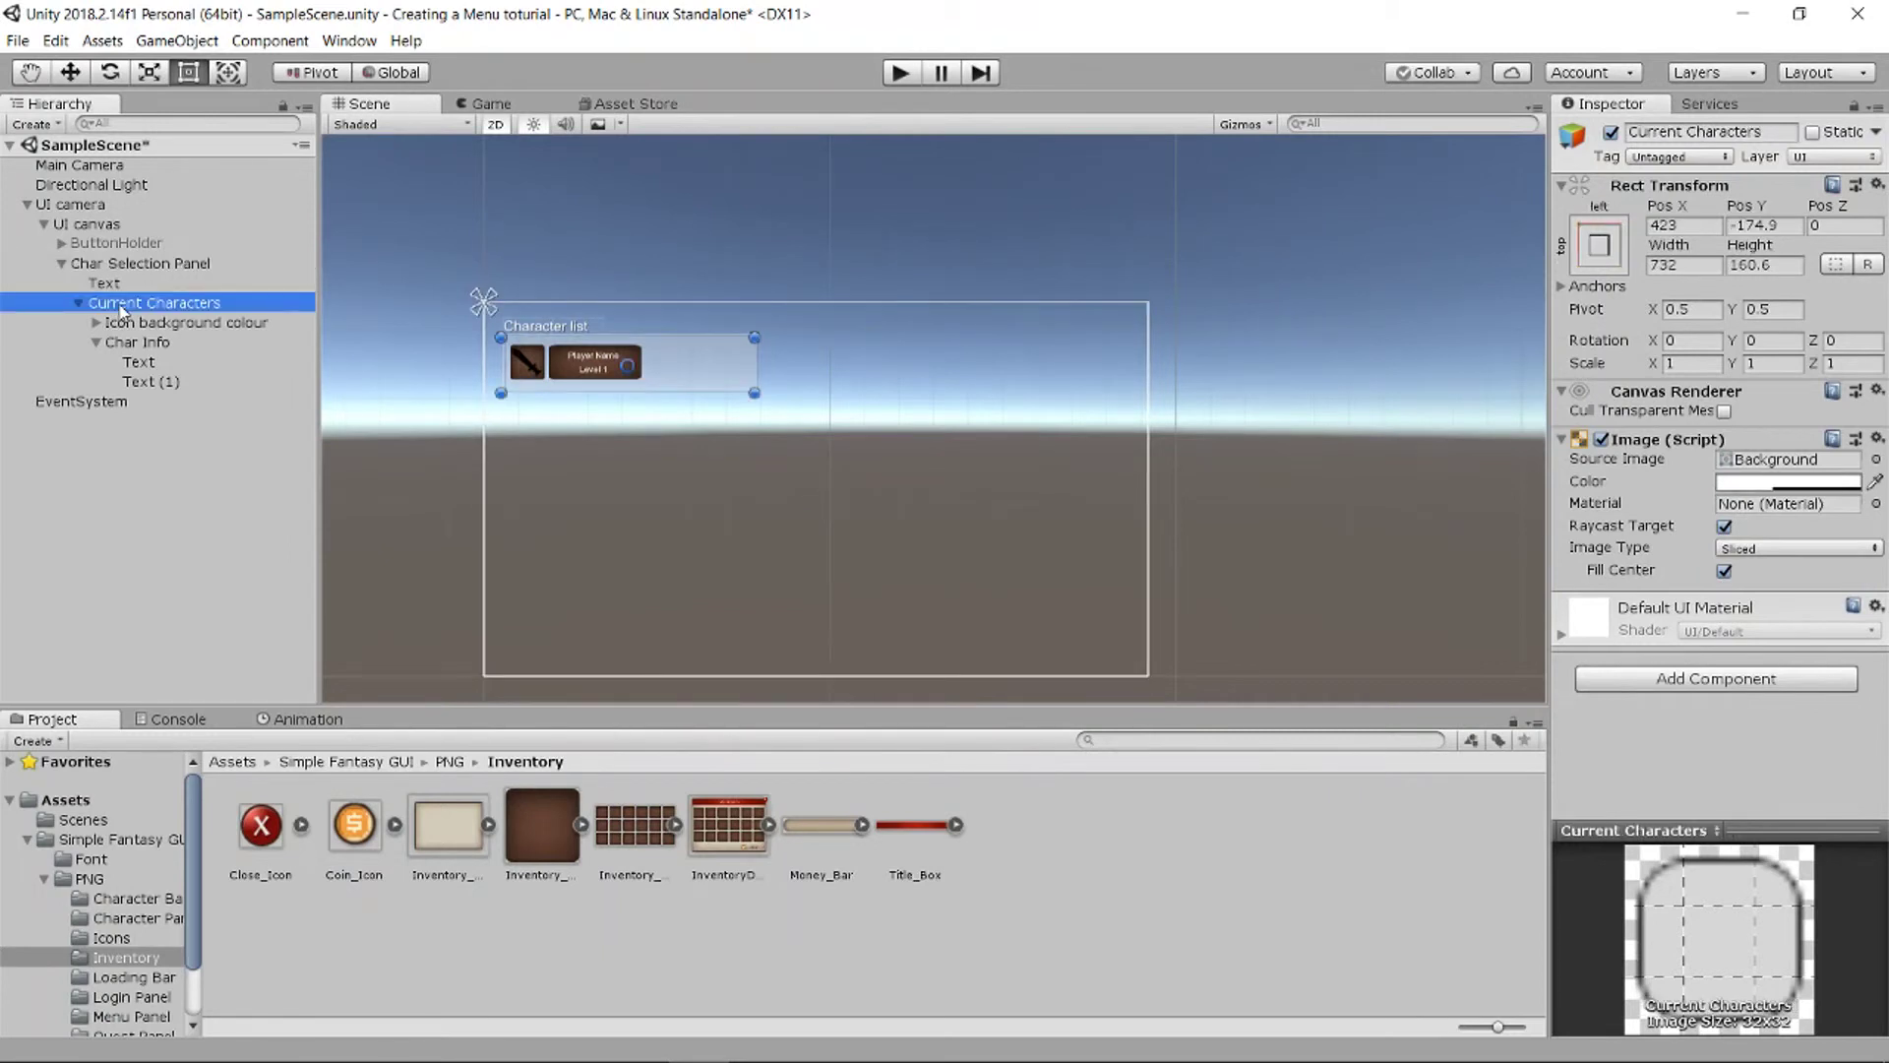
click(102, 283)
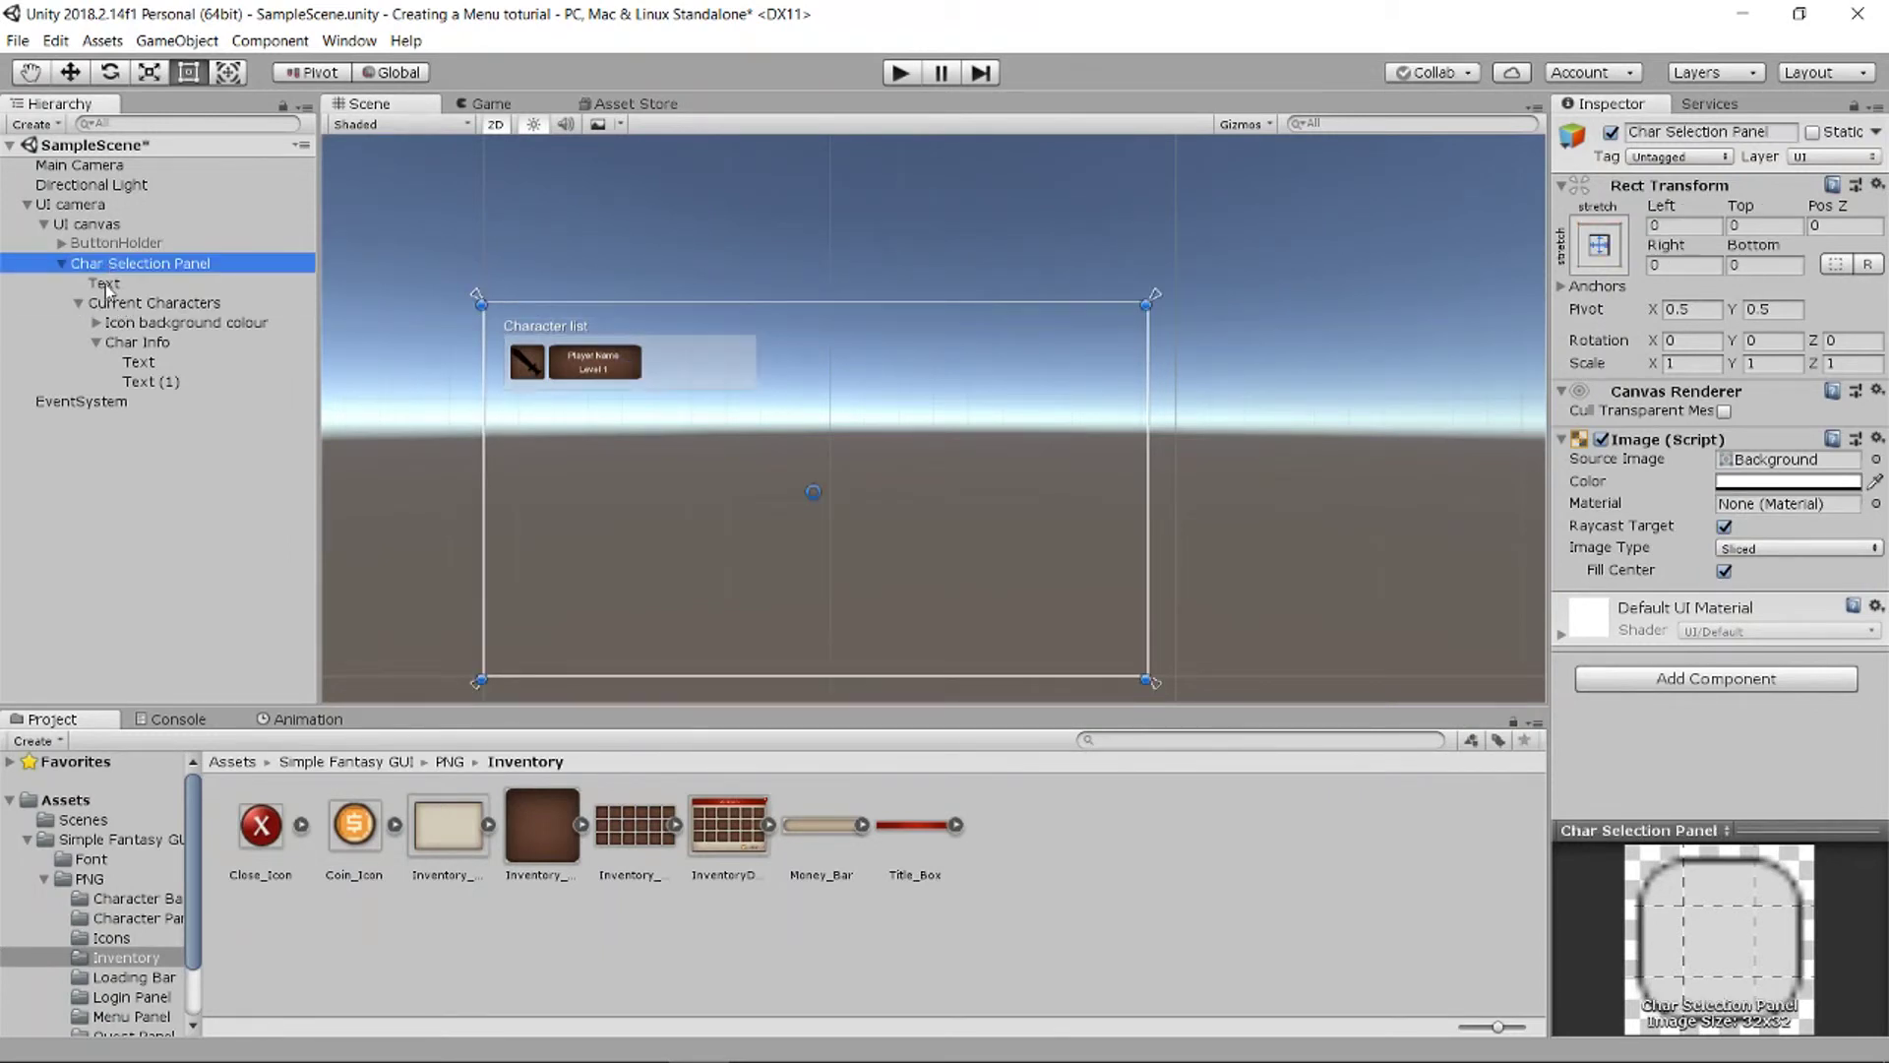
right_click(108, 286)
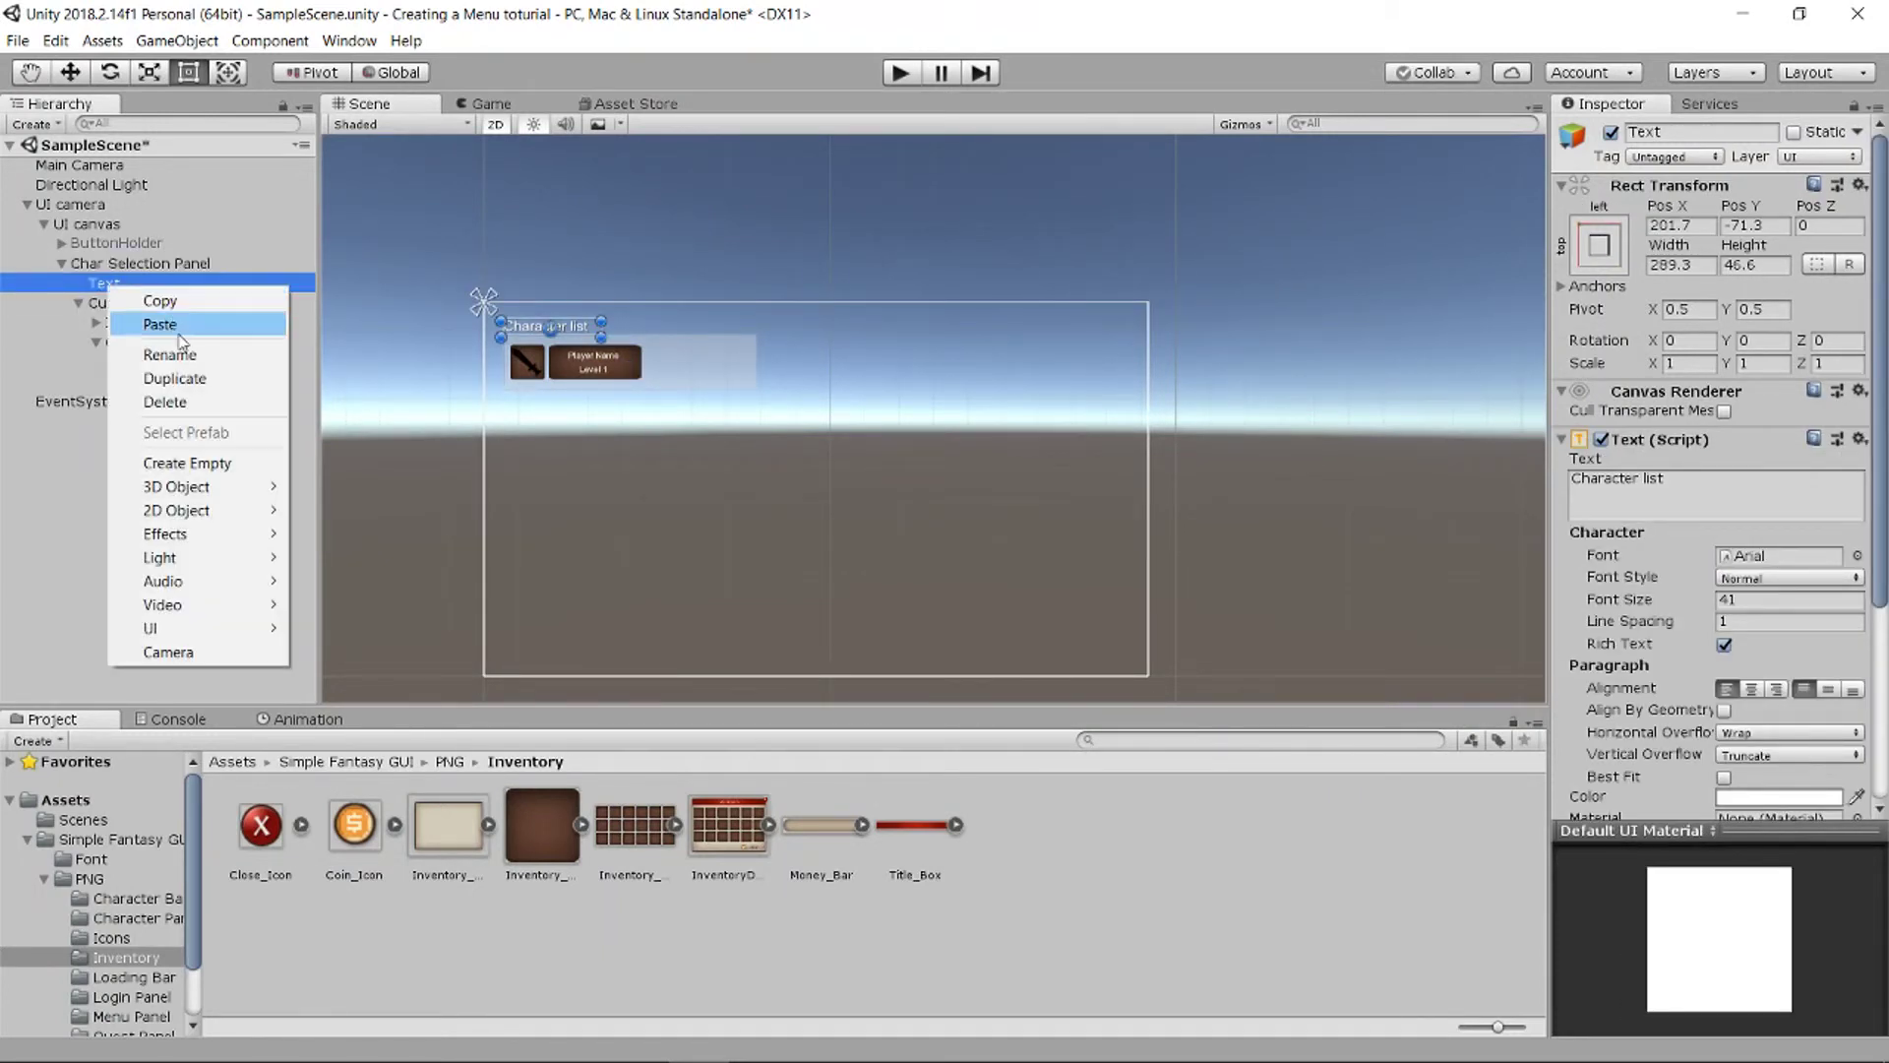
click(197, 360)
text(C)
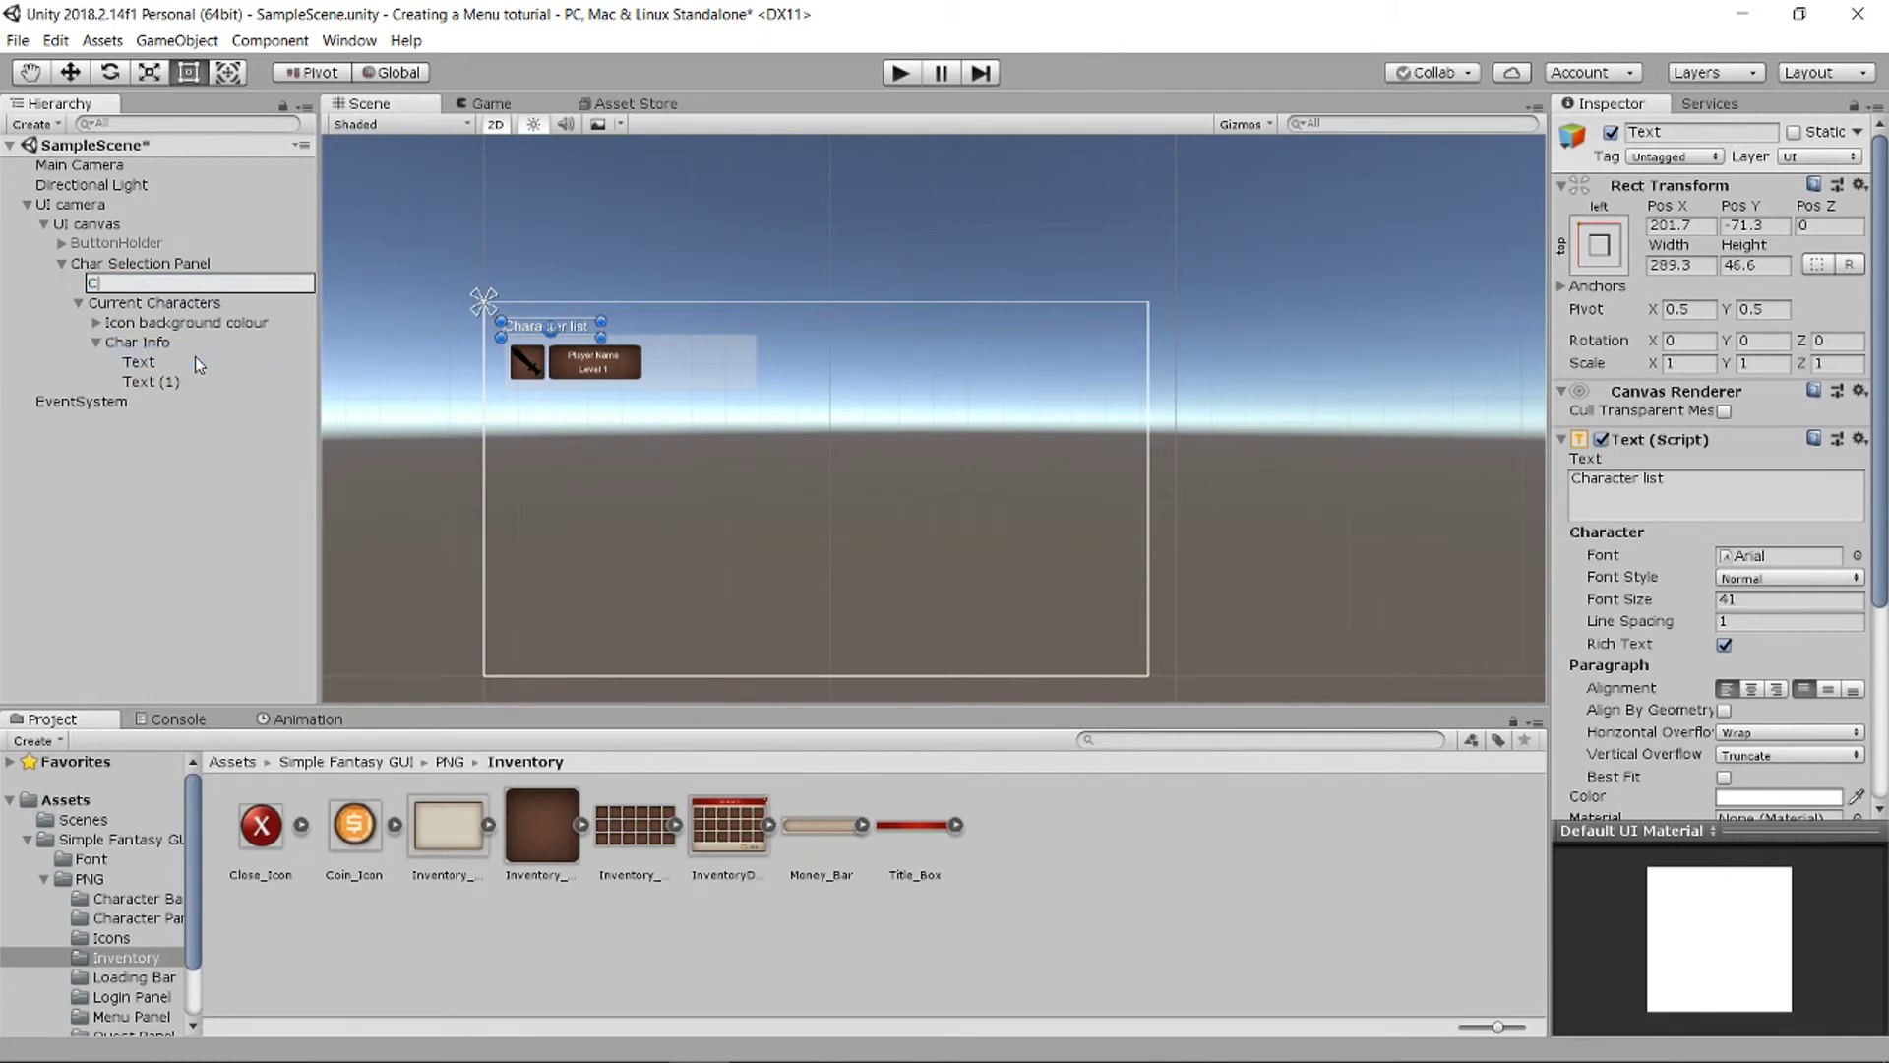
text(har list text)
key(Return)
Step: Rename the first text object under Char Info as "Player Name Text"
click(195, 360)
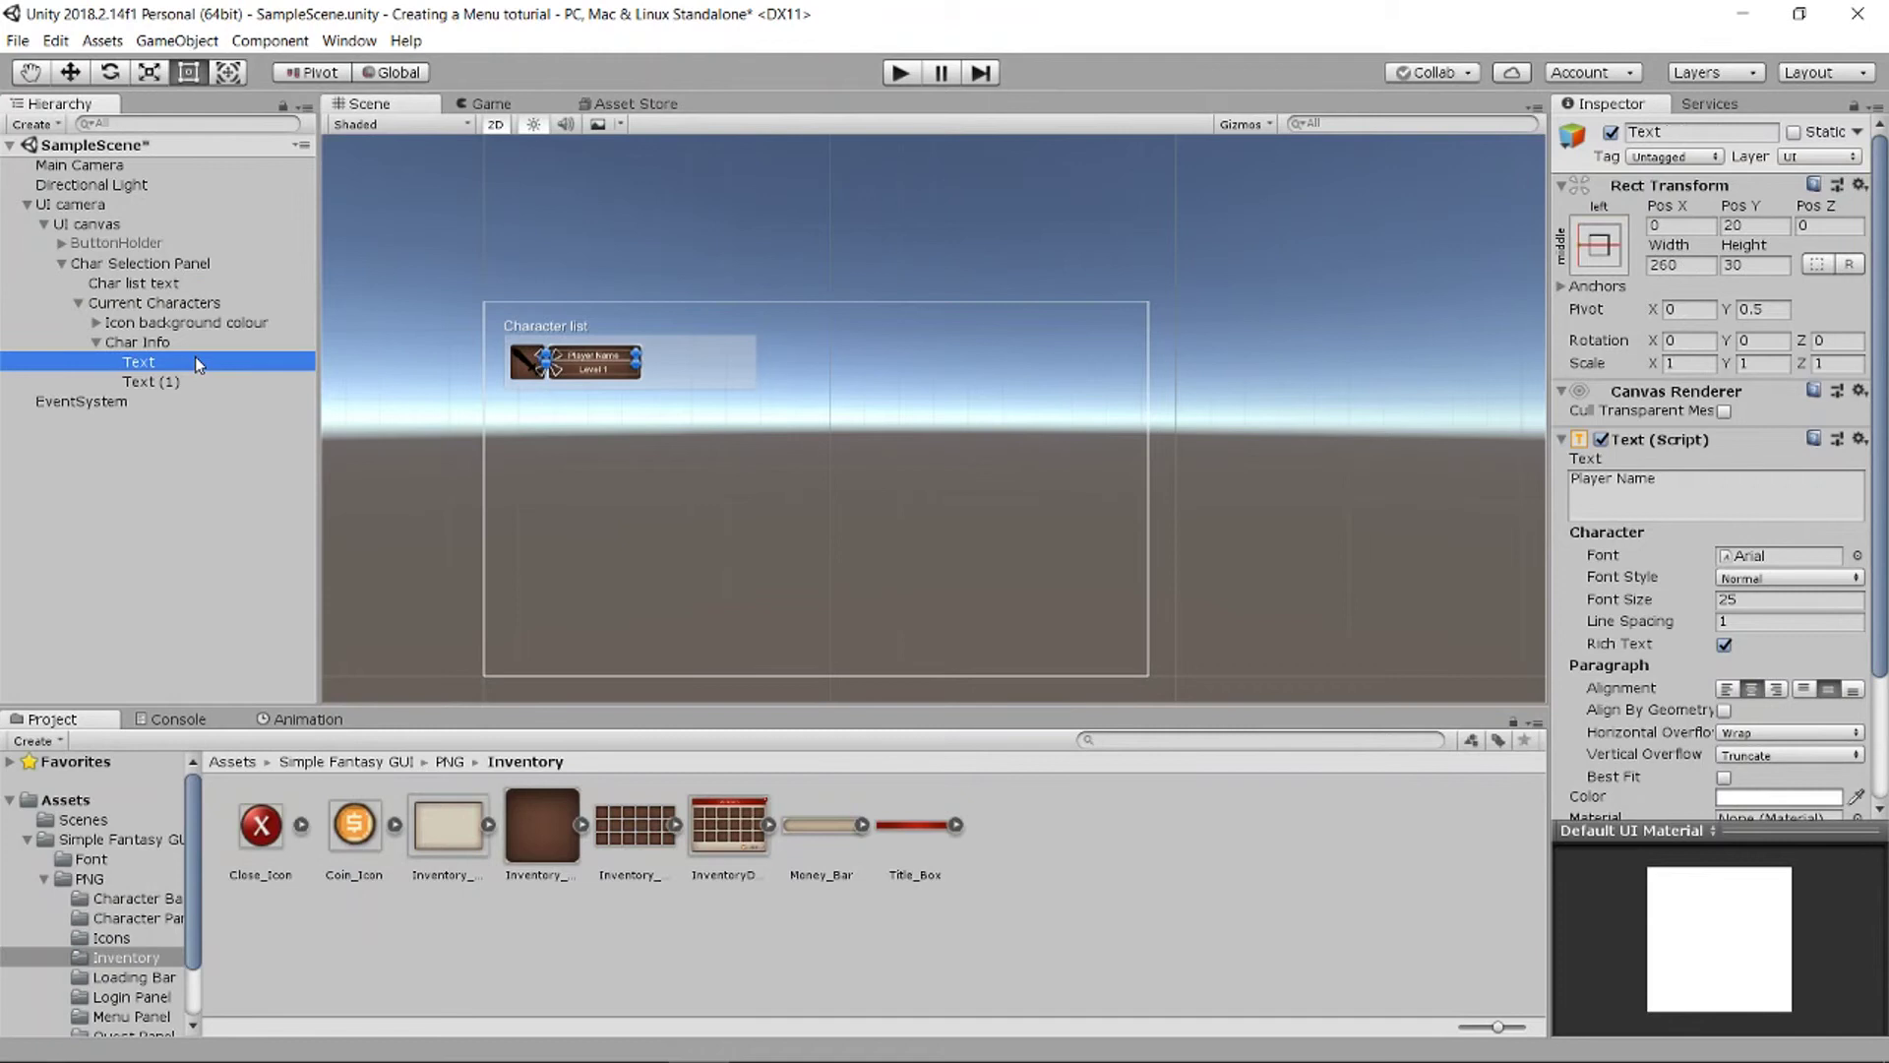
right_click(195, 360)
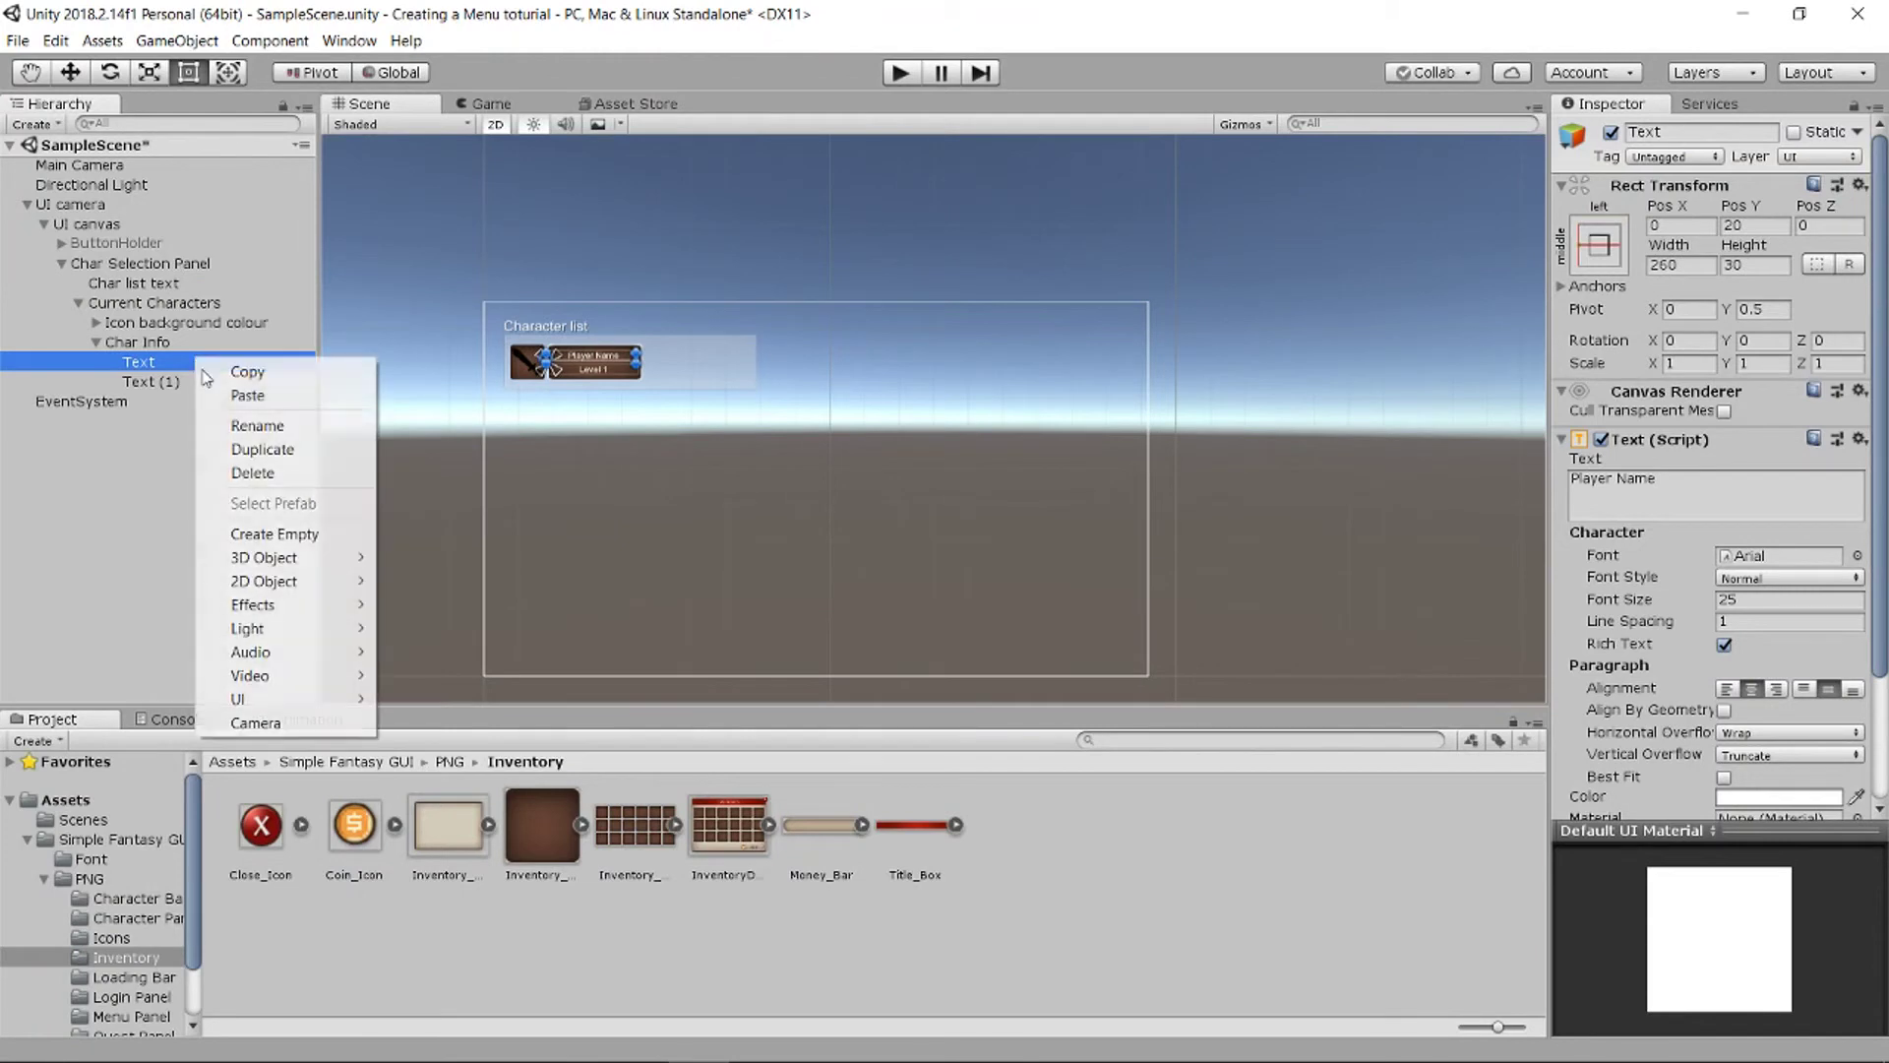
click(291, 426)
text(P)
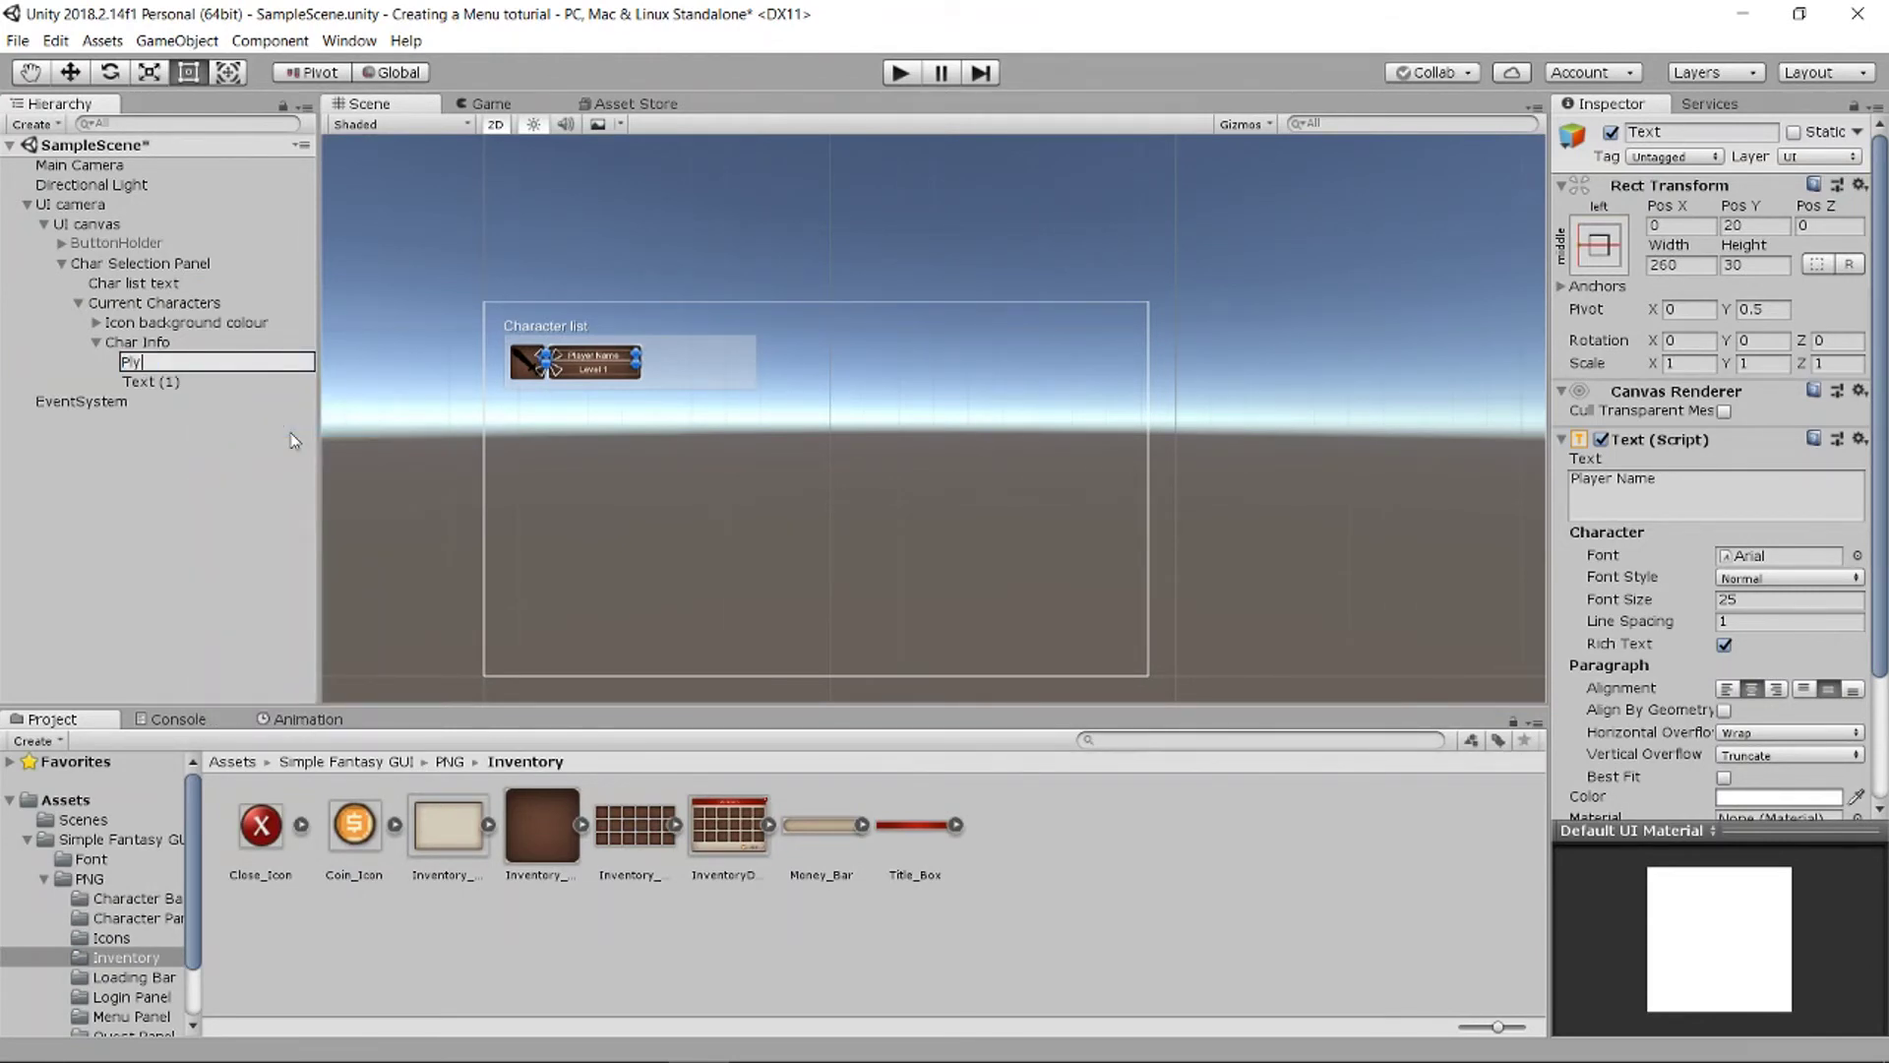
text(layer Name Text)
key(Return)
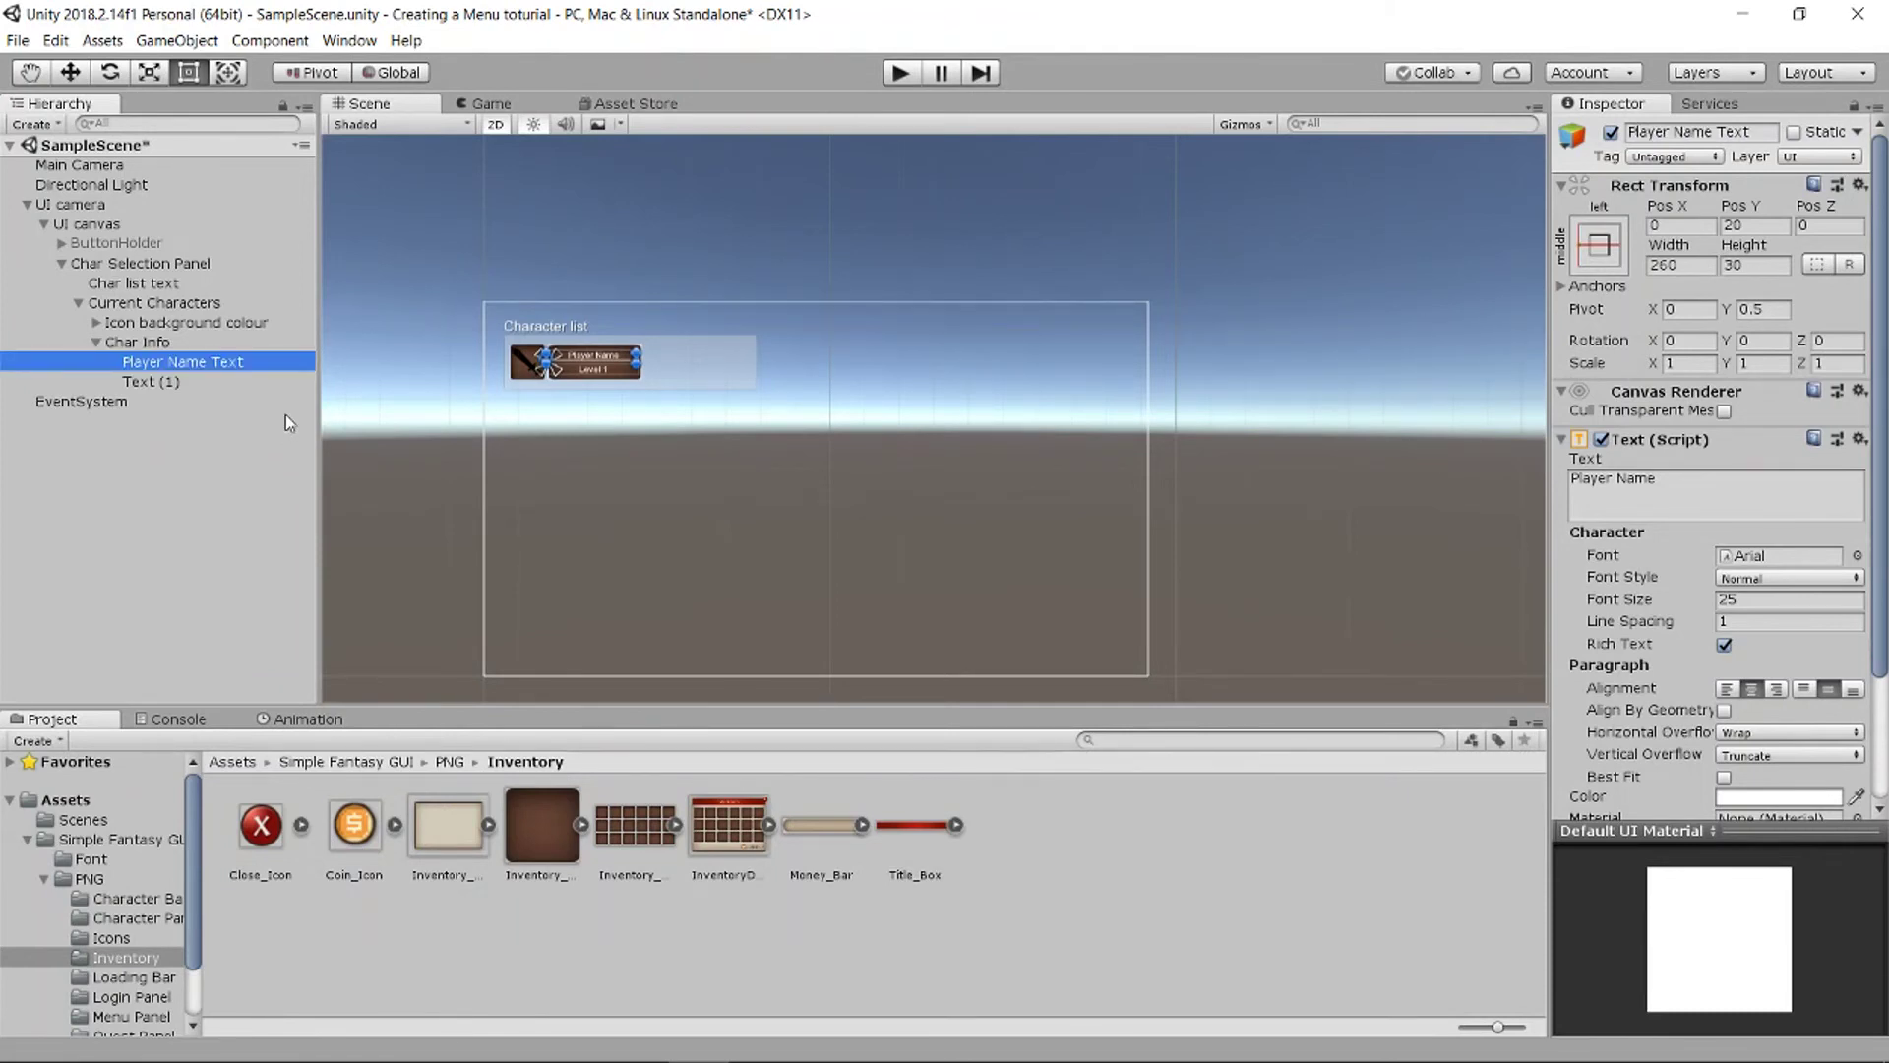
Step: Rename the second text object under Char Info, Text (1), as "Level Text here."
click(227, 386)
right_click(226, 386)
click(288, 453)
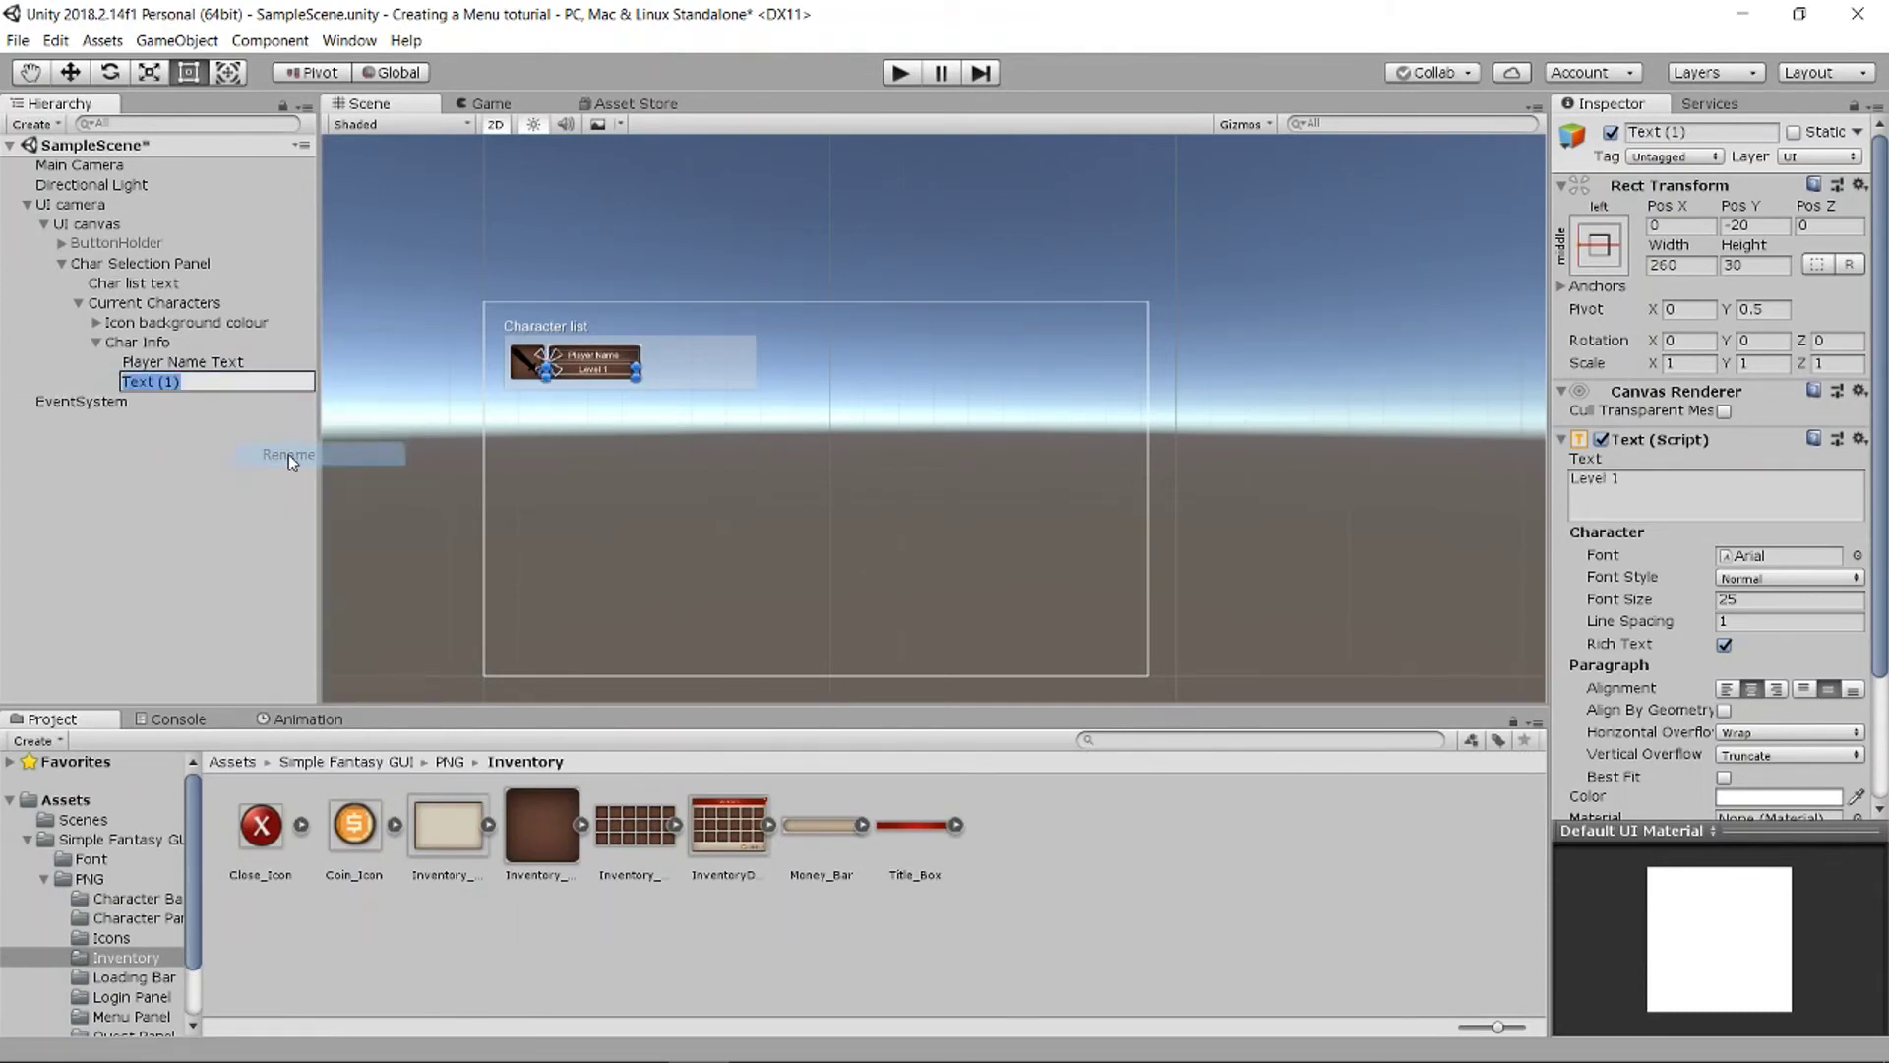
text(Level Text)
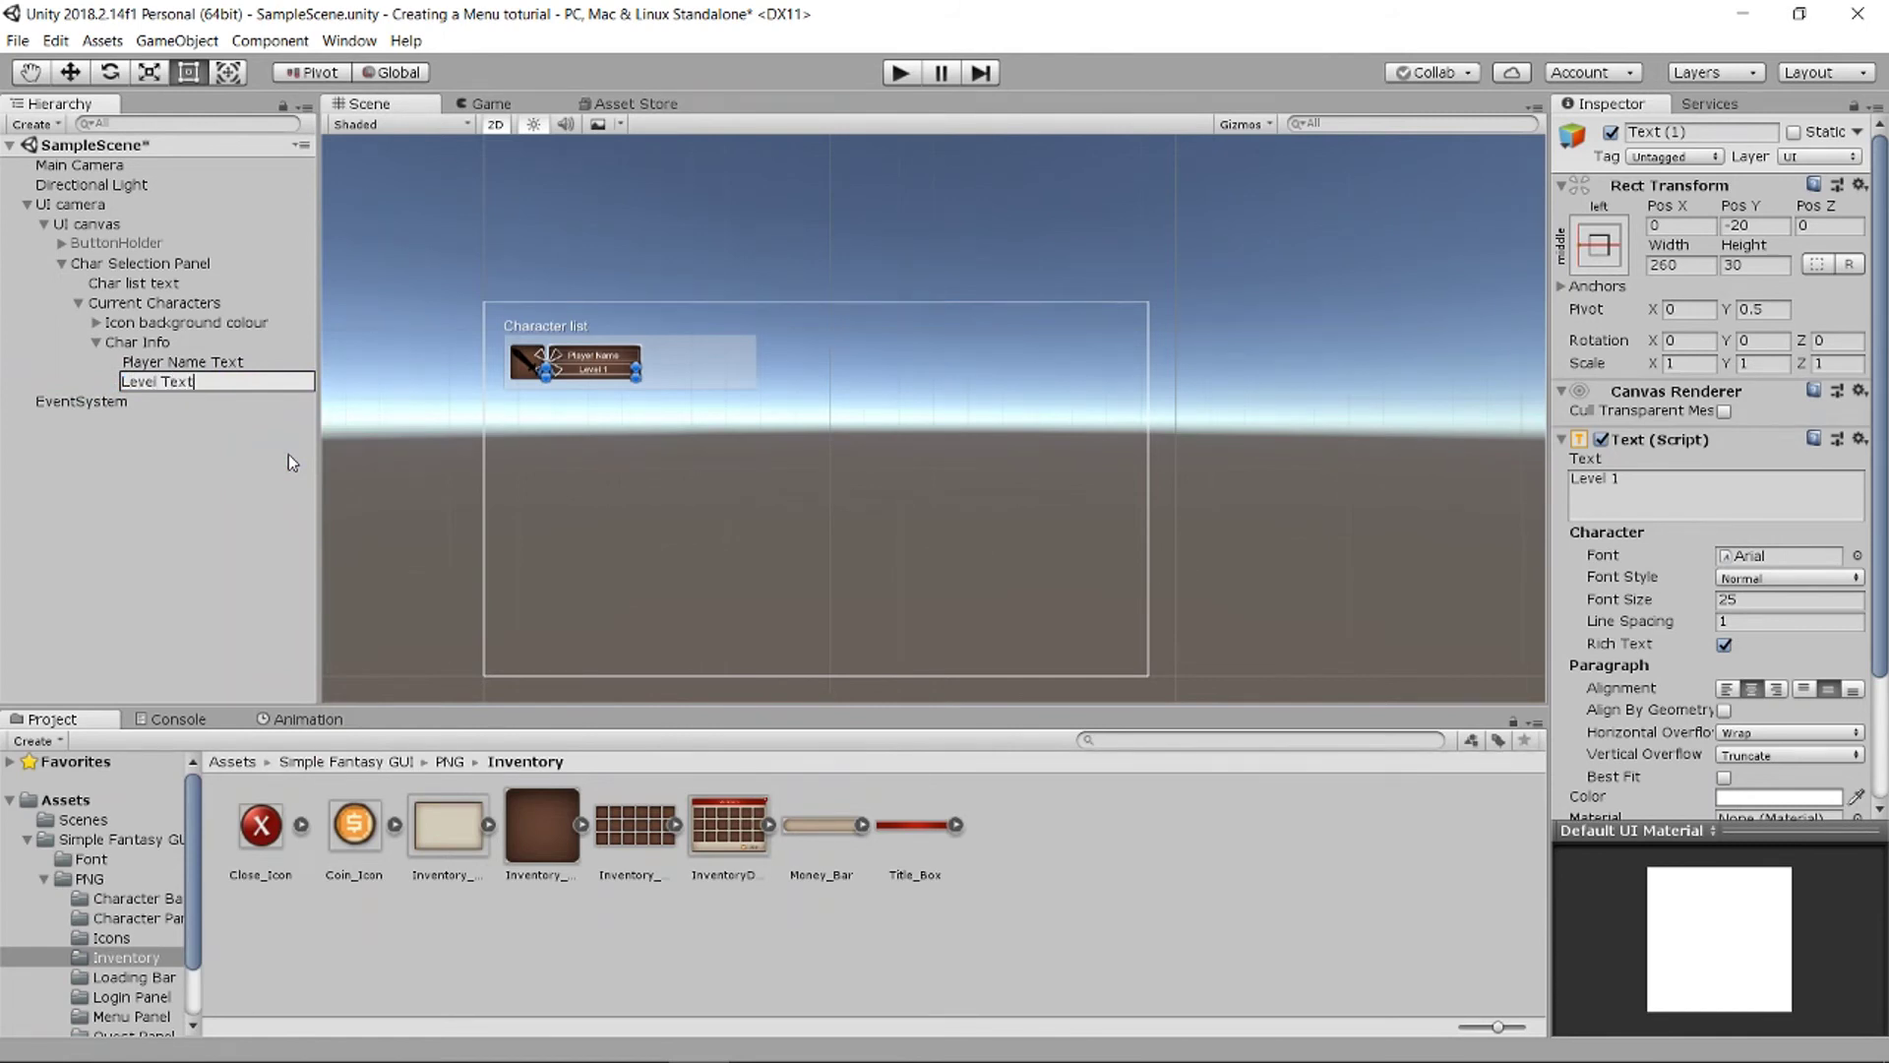
text( here.)
key(Return)
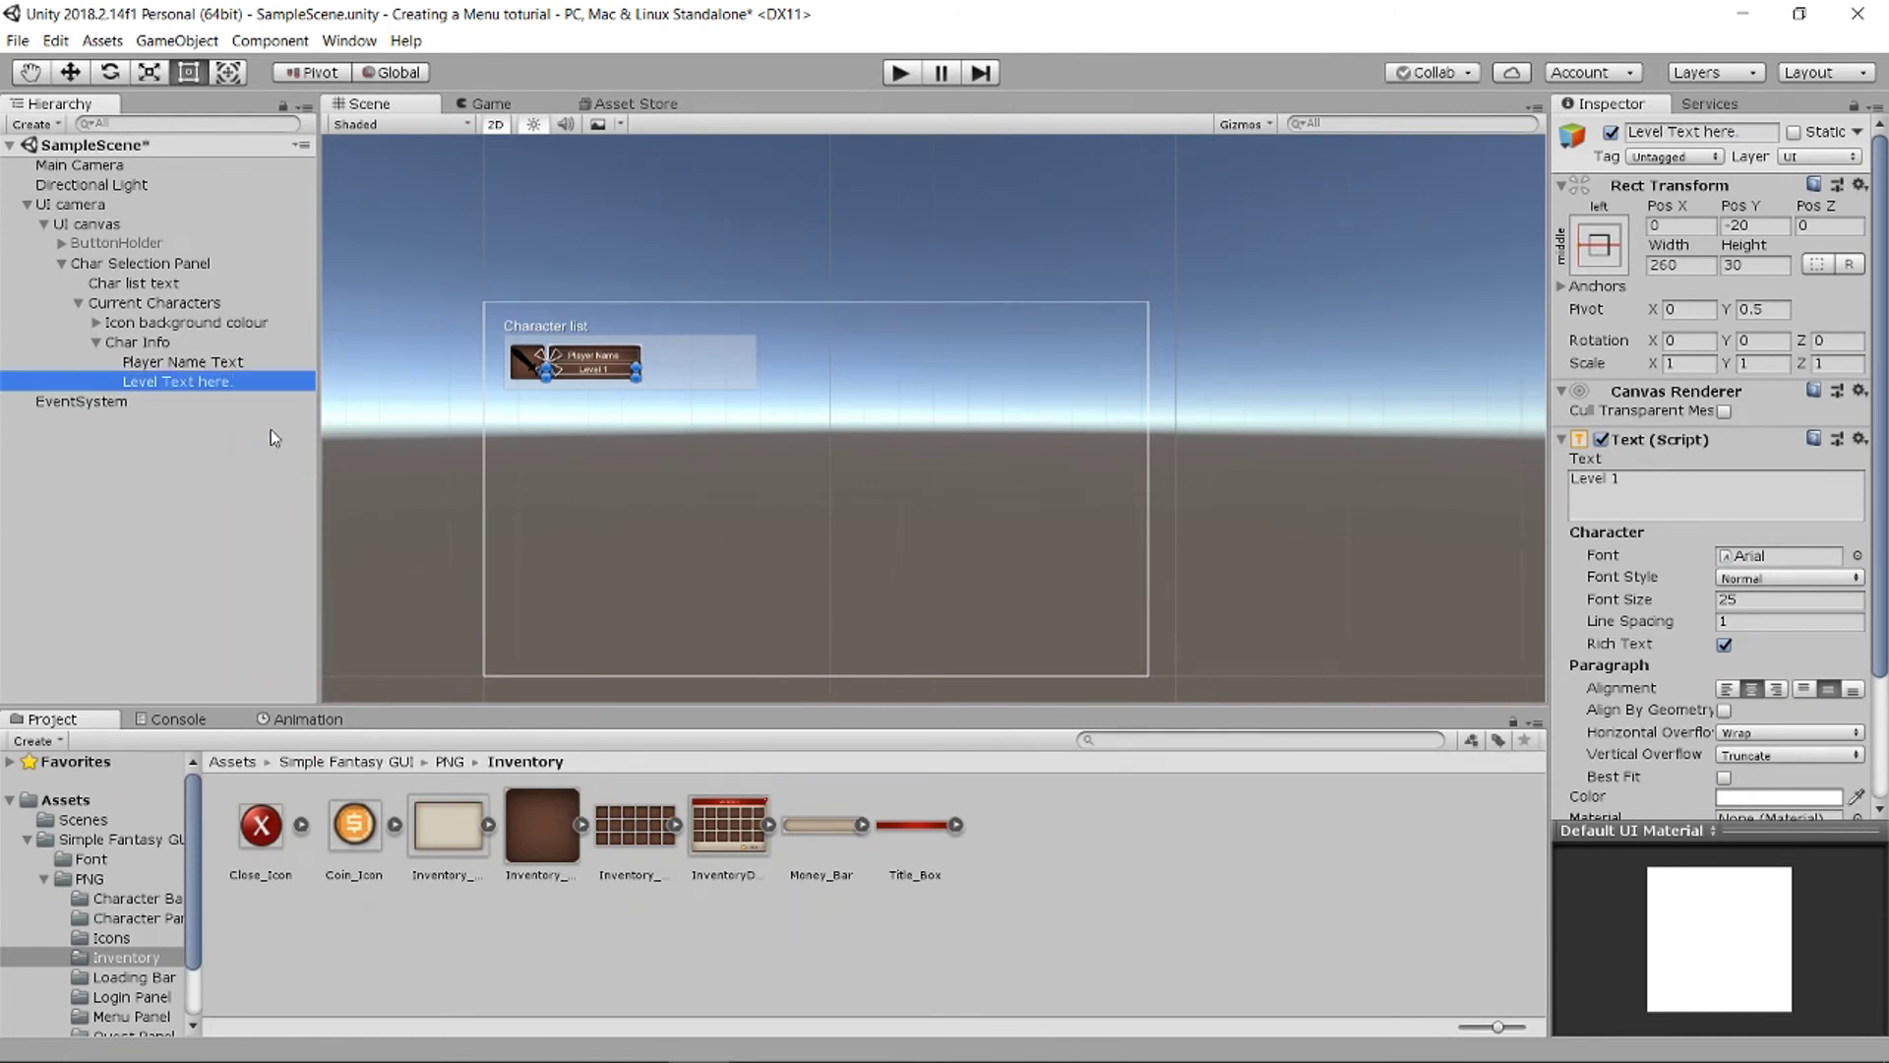
Step: Shorten the name of the level text object under Char Info to "Level Text"
right_click(238, 392)
right_click(254, 381)
click(321, 445)
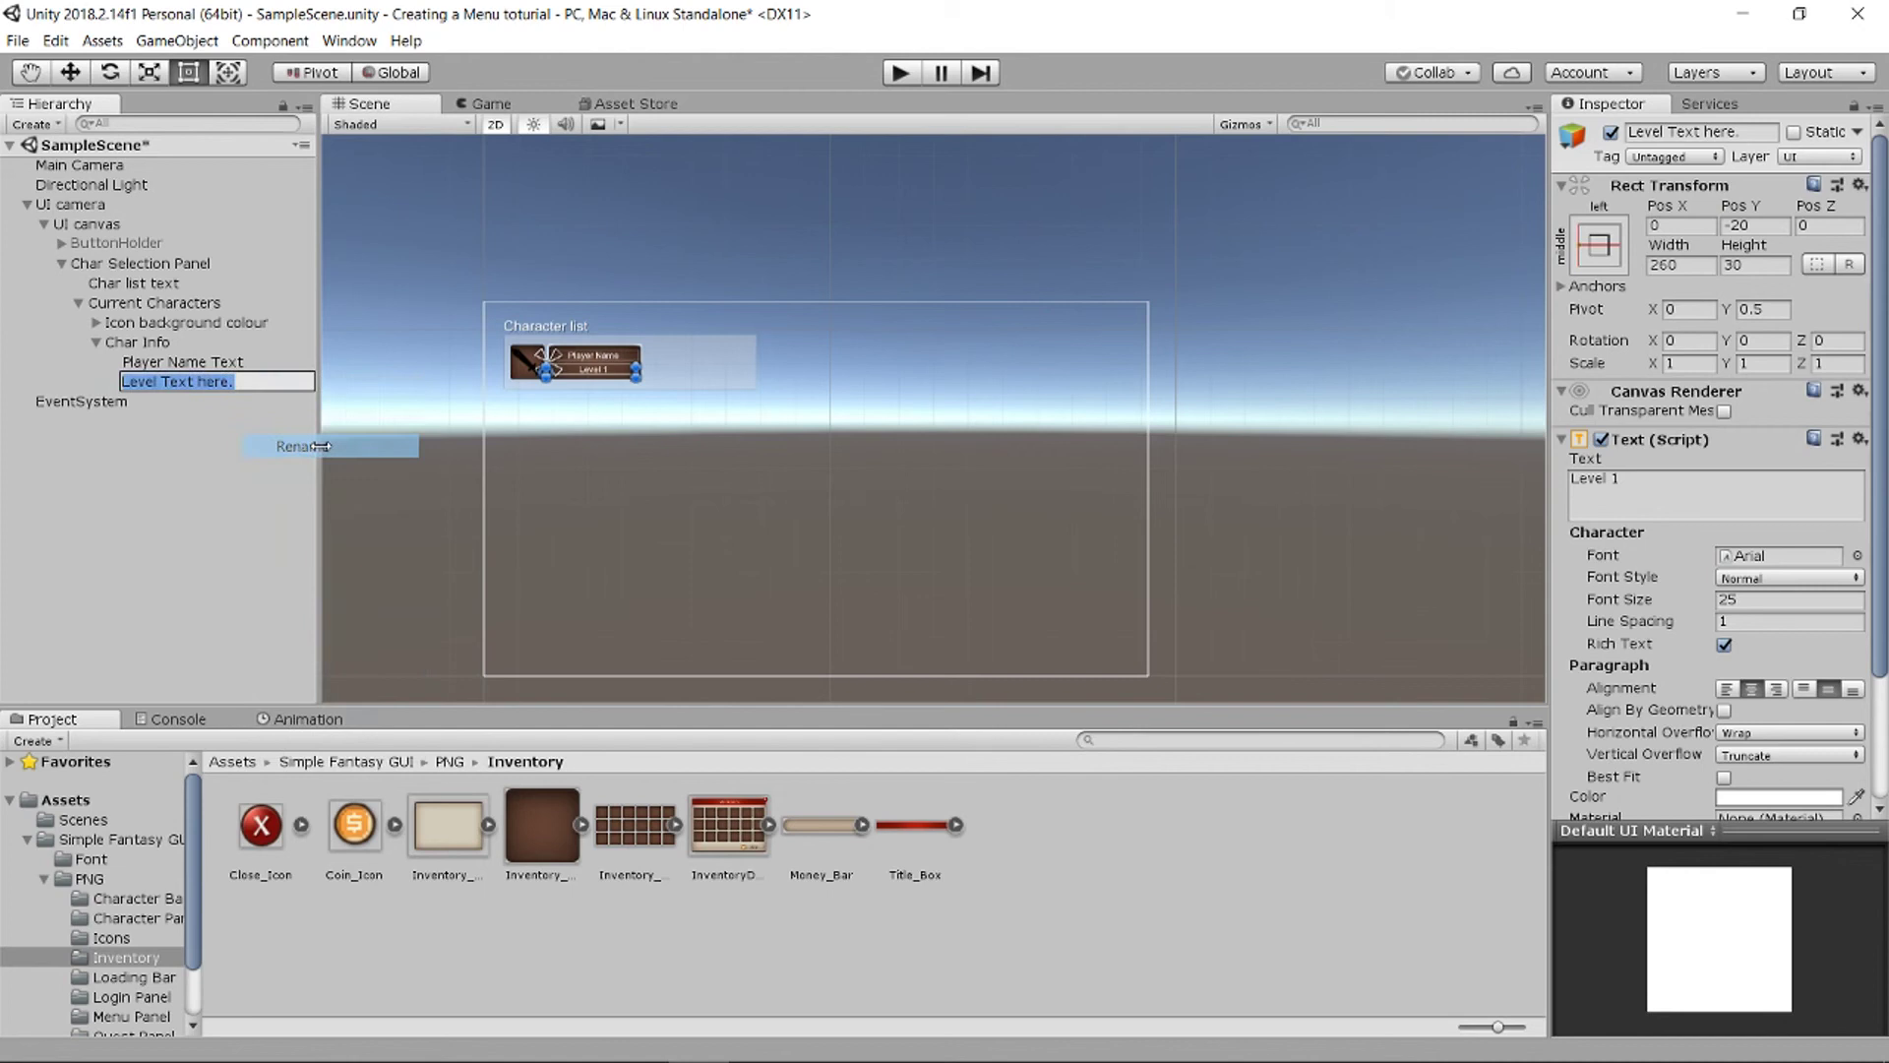
click(256, 381)
key(BackSpace)
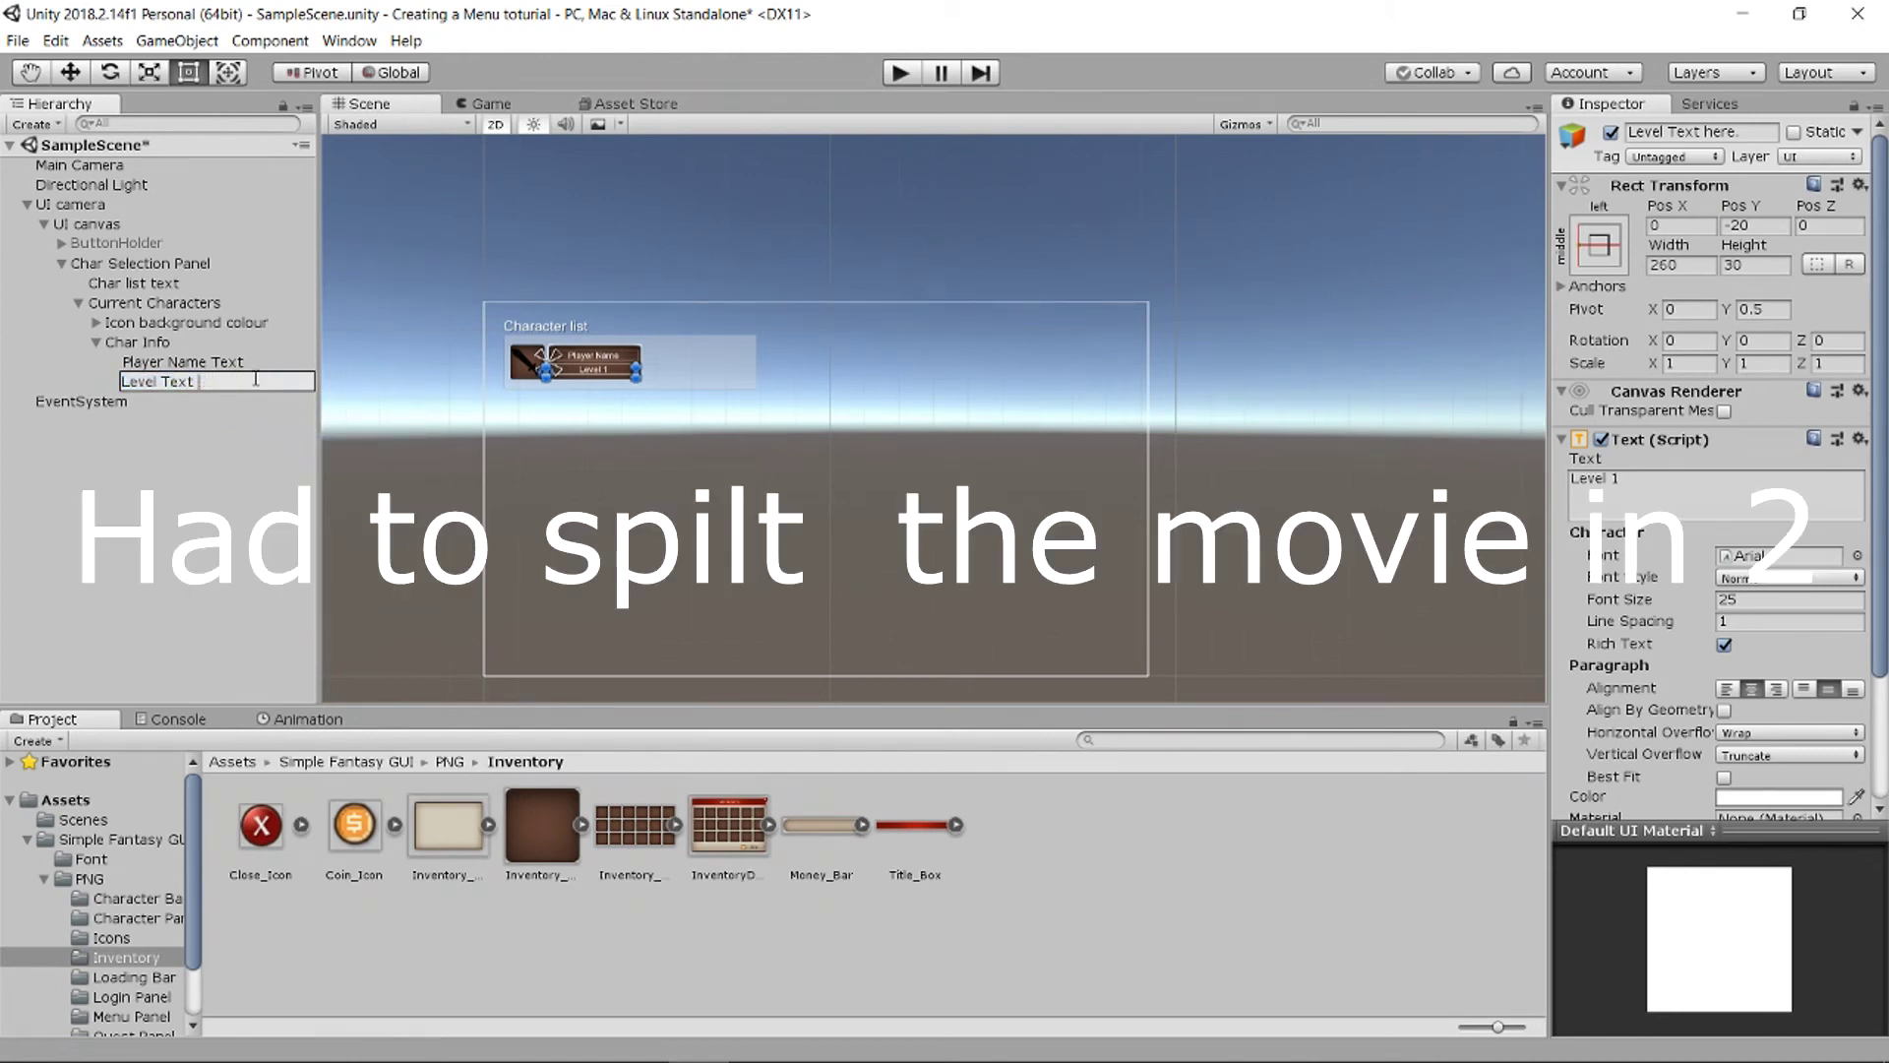
key(Return)
Step: Collapse the Current Characters group in the hierarchy and select its parent, Char Selection Panel
click(138, 520)
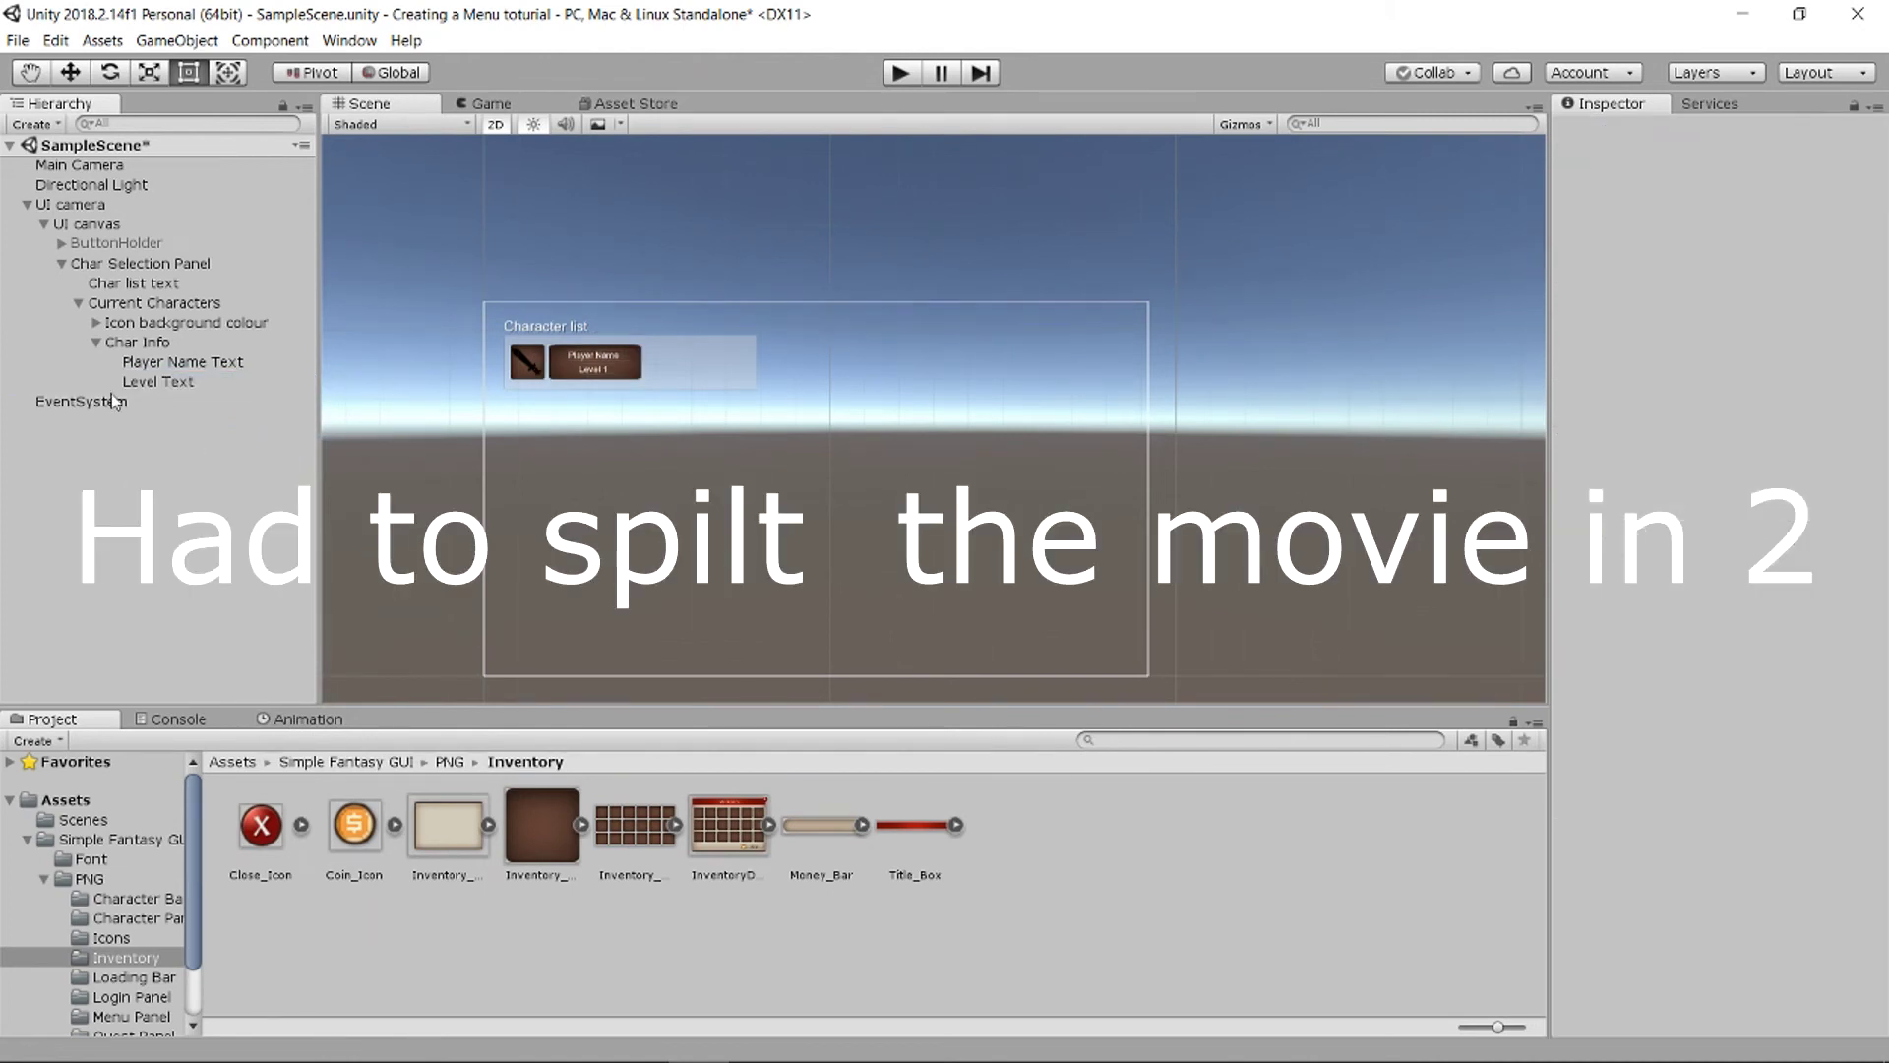
click(78, 303)
click(119, 265)
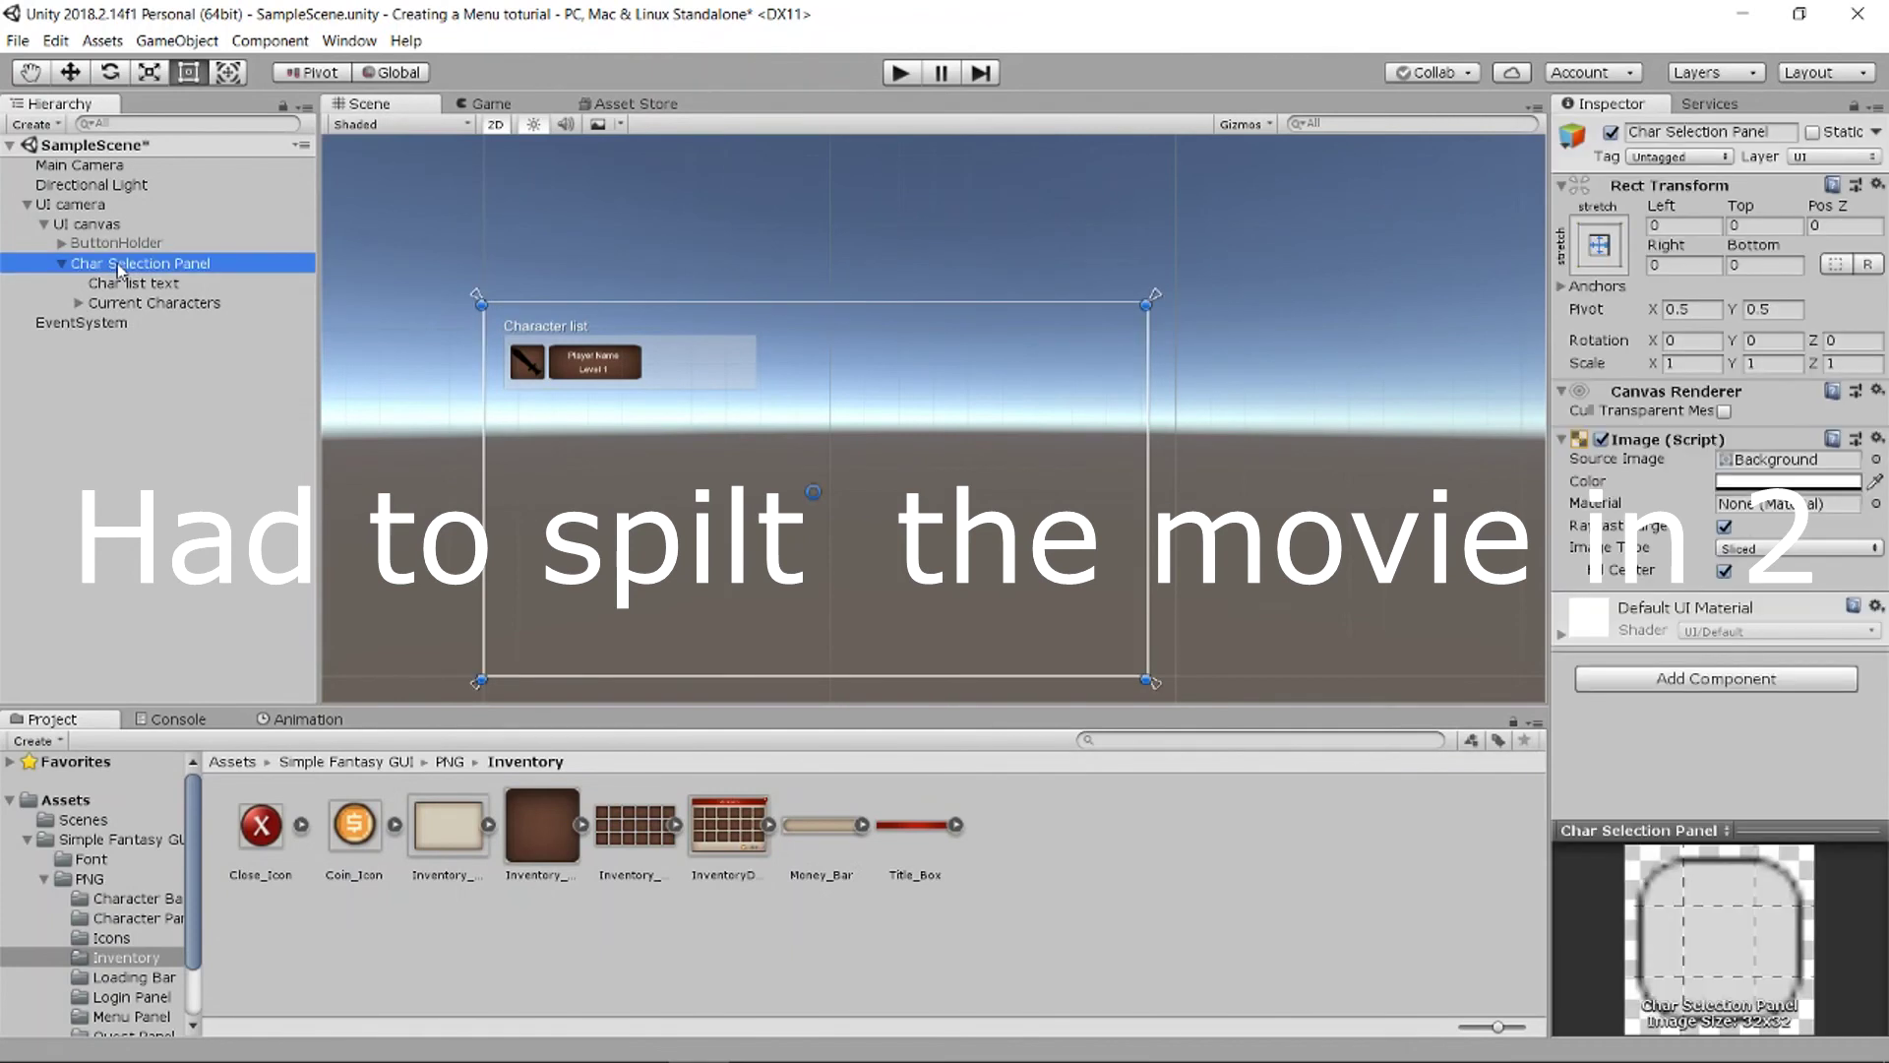